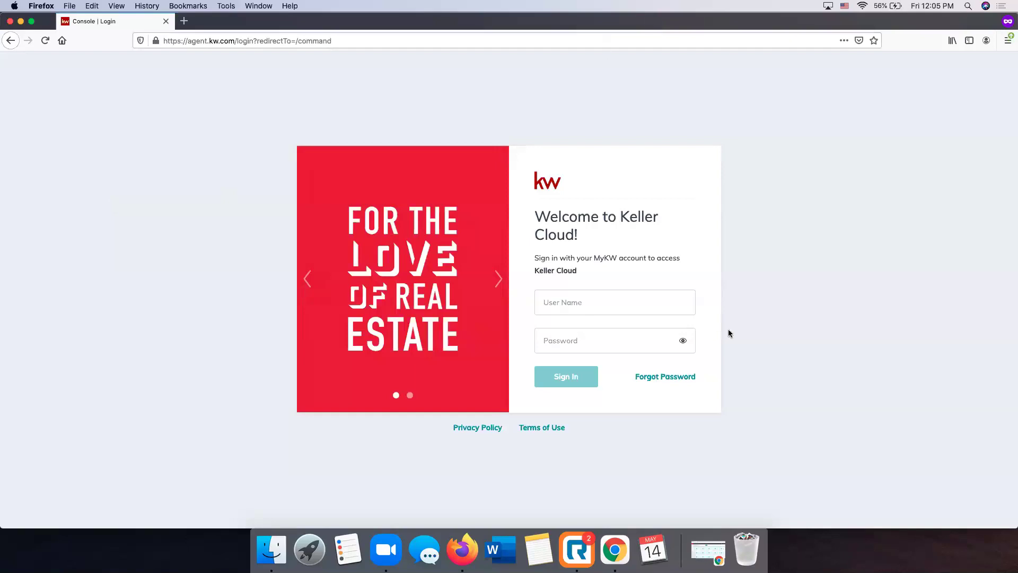
# Sign in to KW Command with the agent's username and password to reach the dashboard
pyautogui.click(621, 294)
pyautogui.press('Tab')
pyautogui.write('•••••••••••')
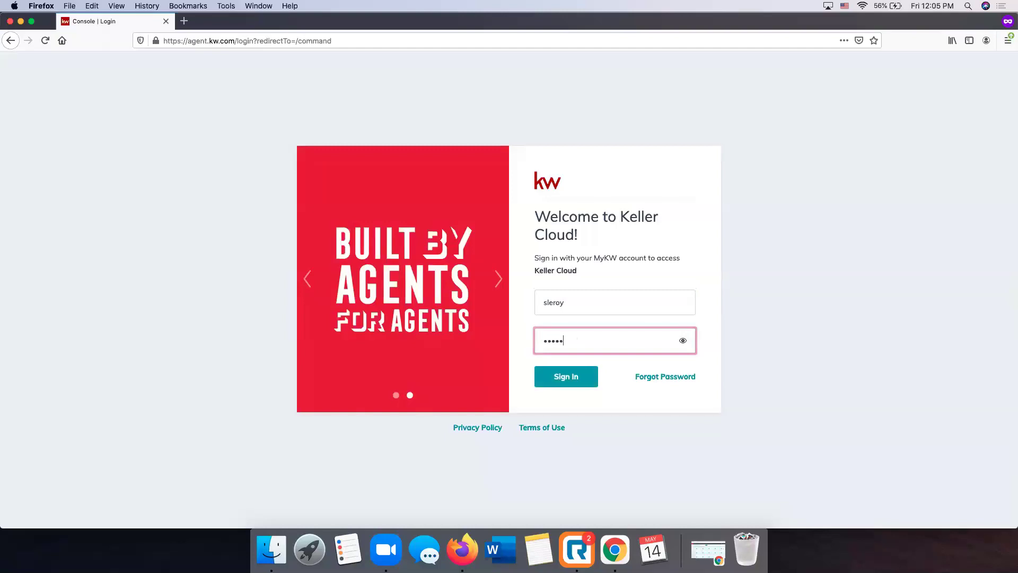
pyautogui.press('Return')
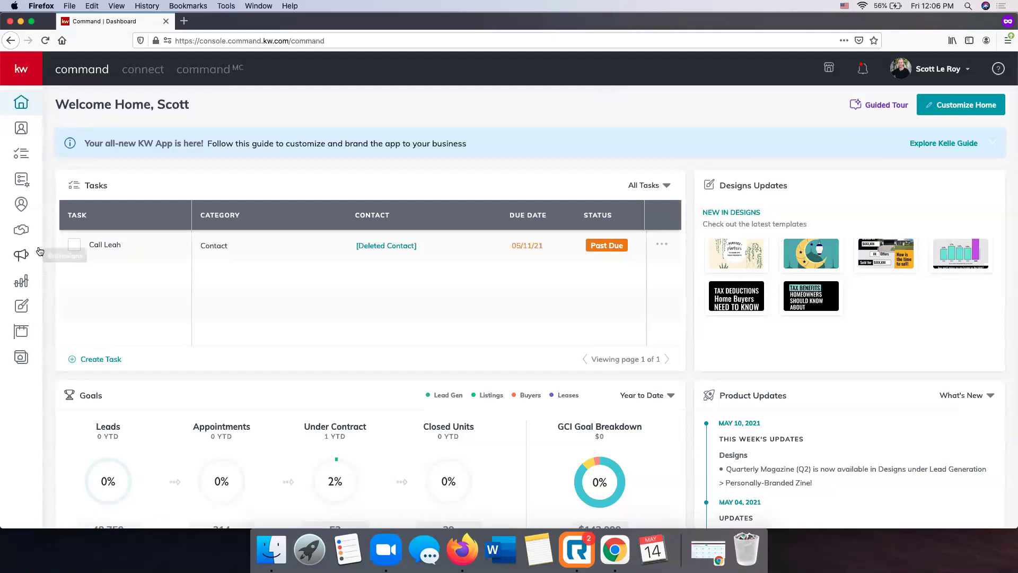
# Expand the sidebar from the kw logo and go to the Designs area
pyautogui.click(19, 72)
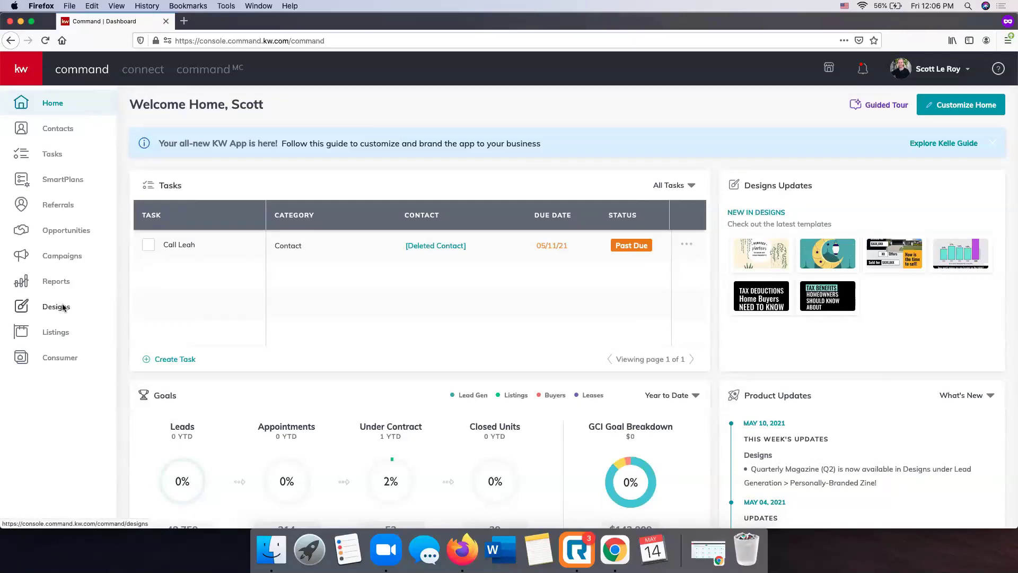
pyautogui.click(62, 307)
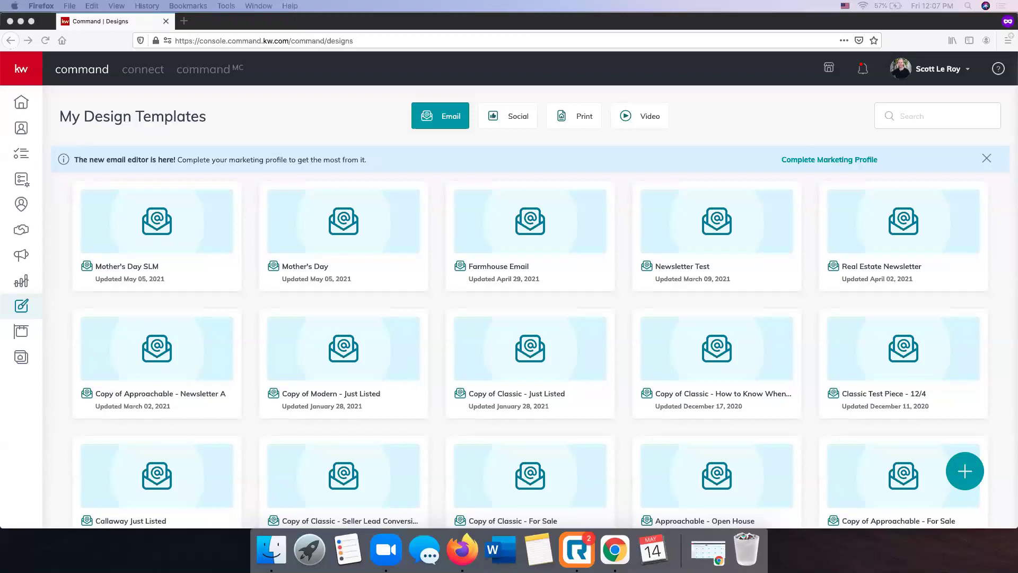
# Browse the Social, Print and Video templates, return to Email, then start a new design
pyautogui.click(326, 136)
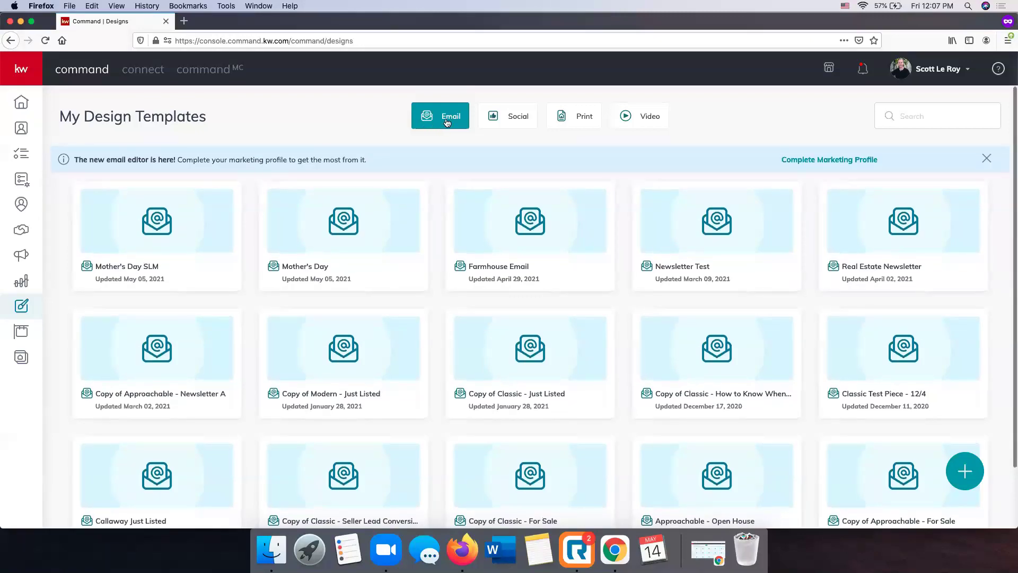
pyautogui.click(513, 120)
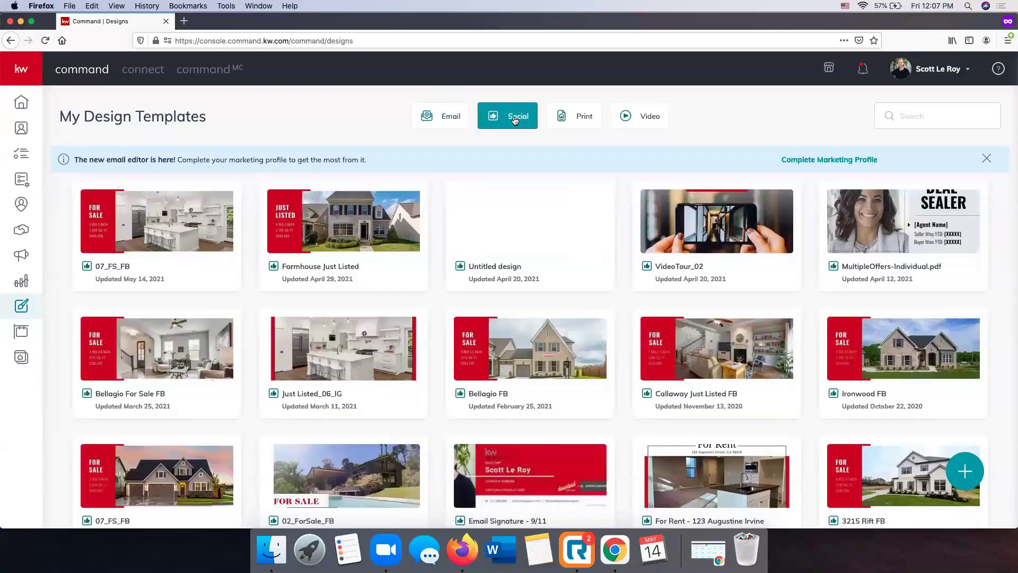
pyautogui.click(588, 115)
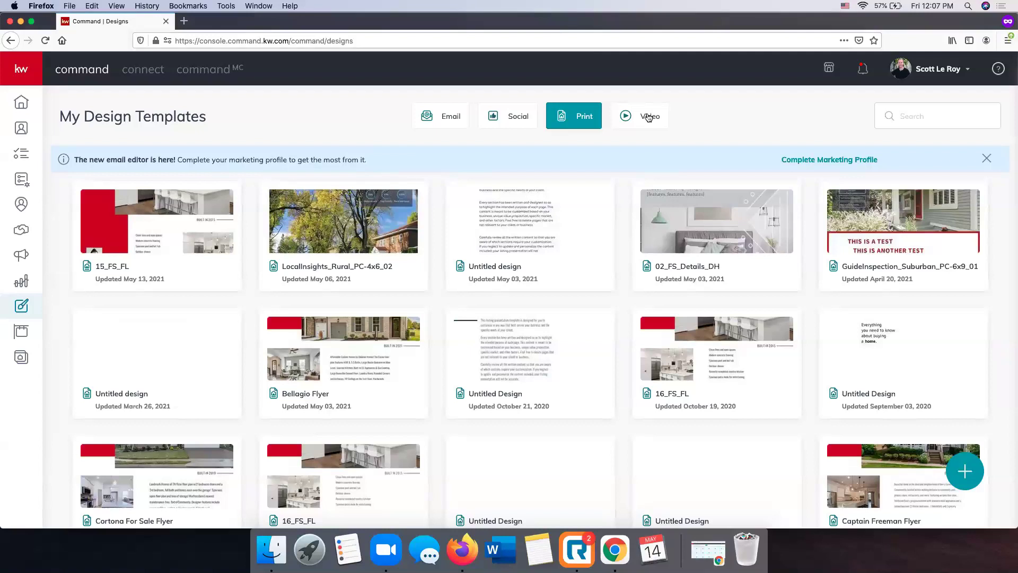
pyautogui.click(648, 117)
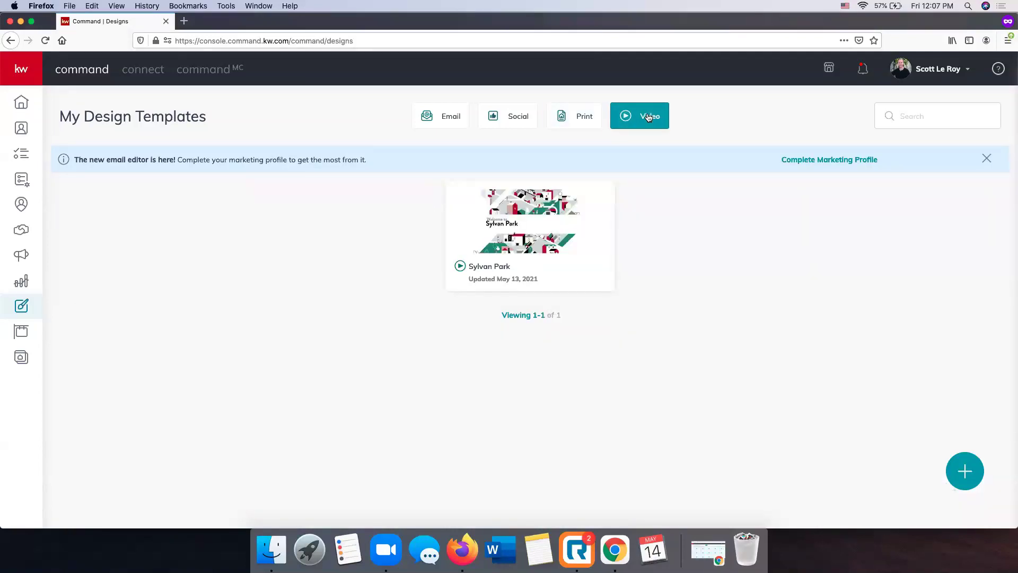
pyautogui.click(454, 121)
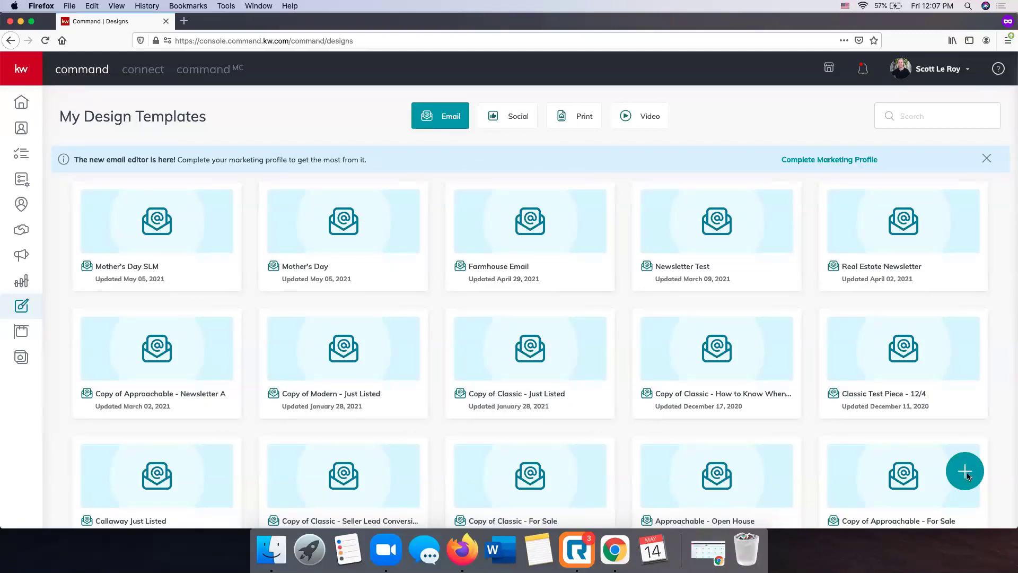
pyautogui.click(966, 473)
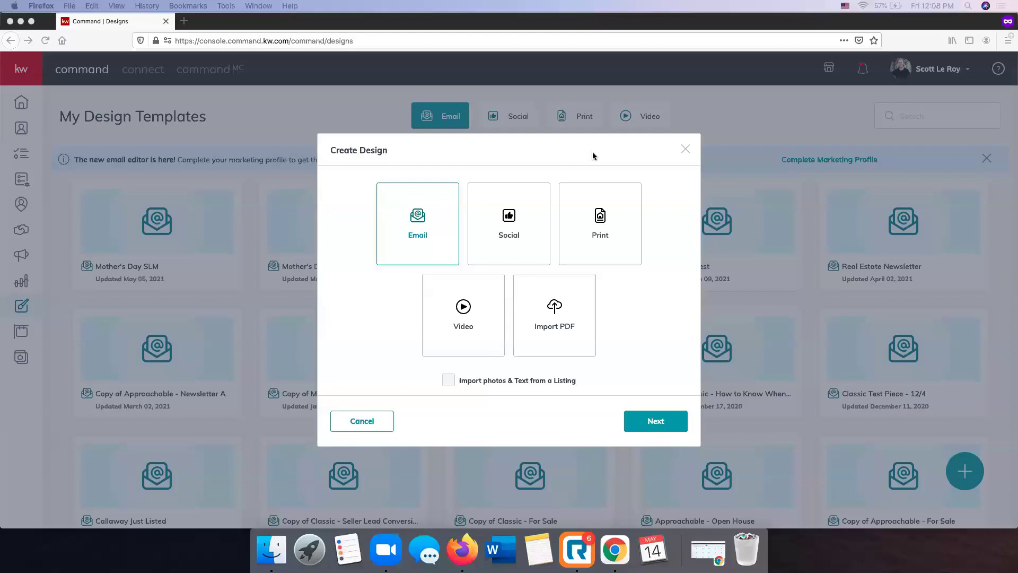
# Choose Social as the new design type and continue to the My App templates
pyautogui.click(504, 216)
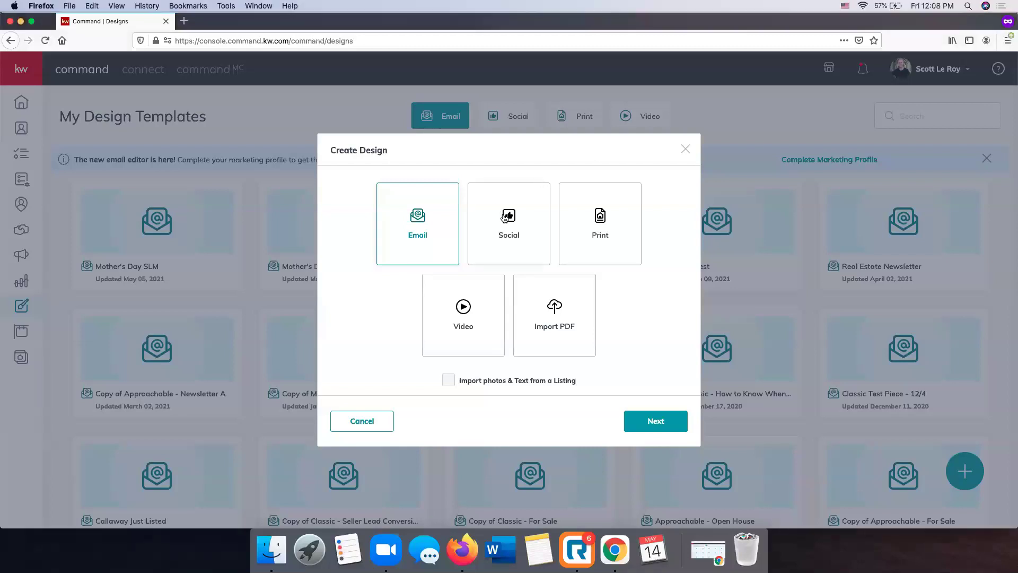
pyautogui.click(504, 218)
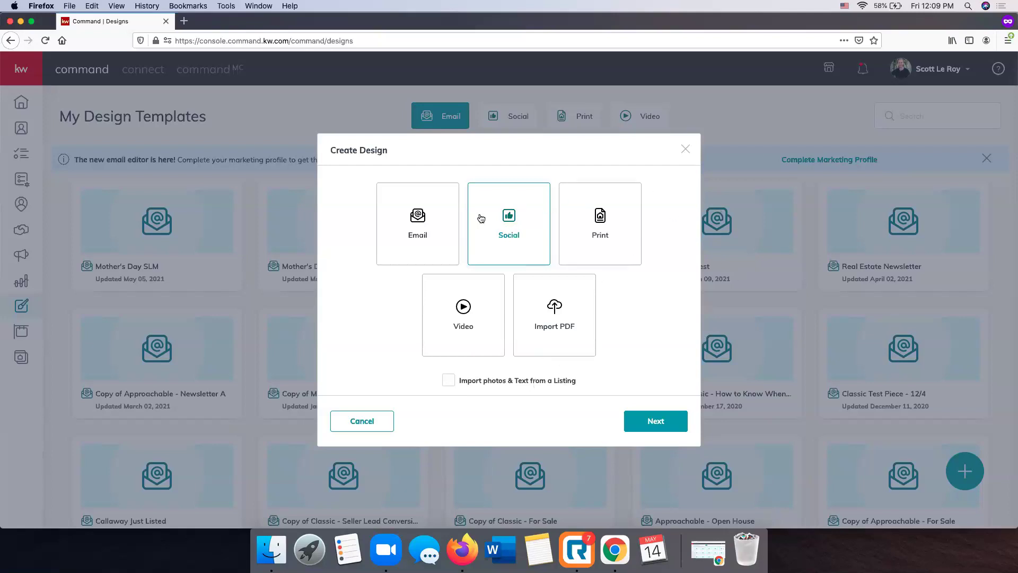
pyautogui.click(656, 422)
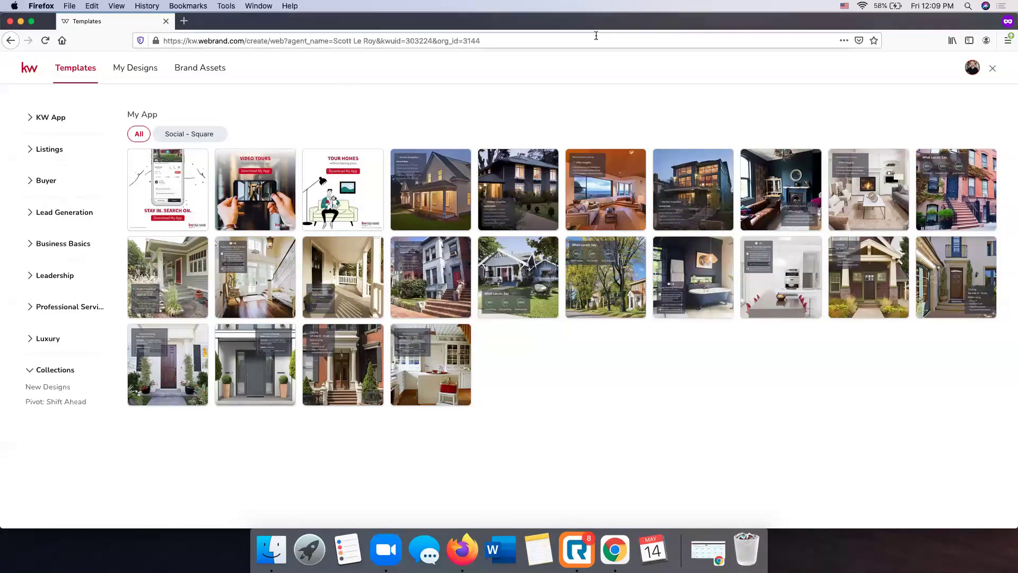
# Open My Designs and scroll through the saved designs grid, then back to the top
pyautogui.click(140, 72)
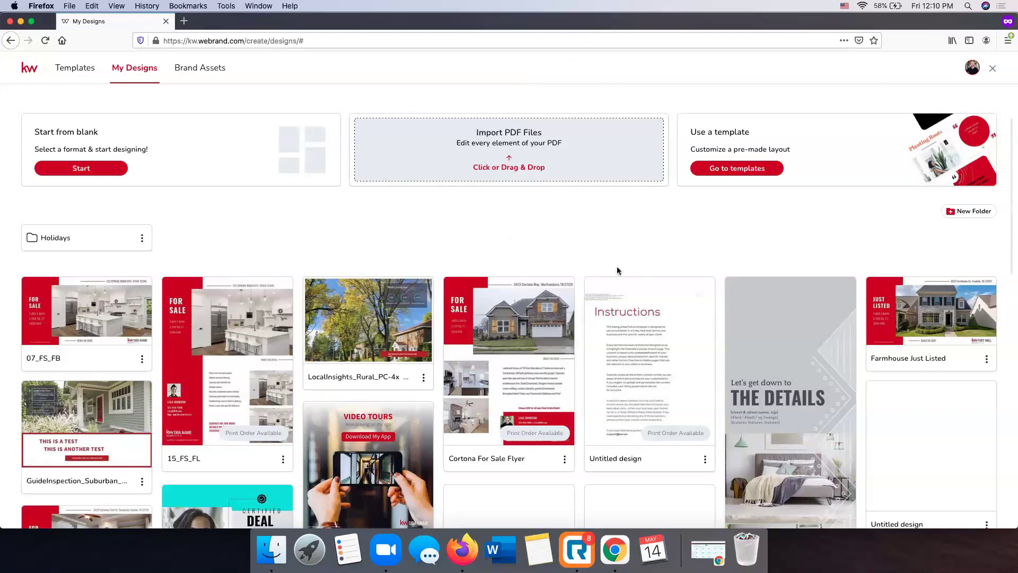
pyautogui.scroll(-6, 450, 300)
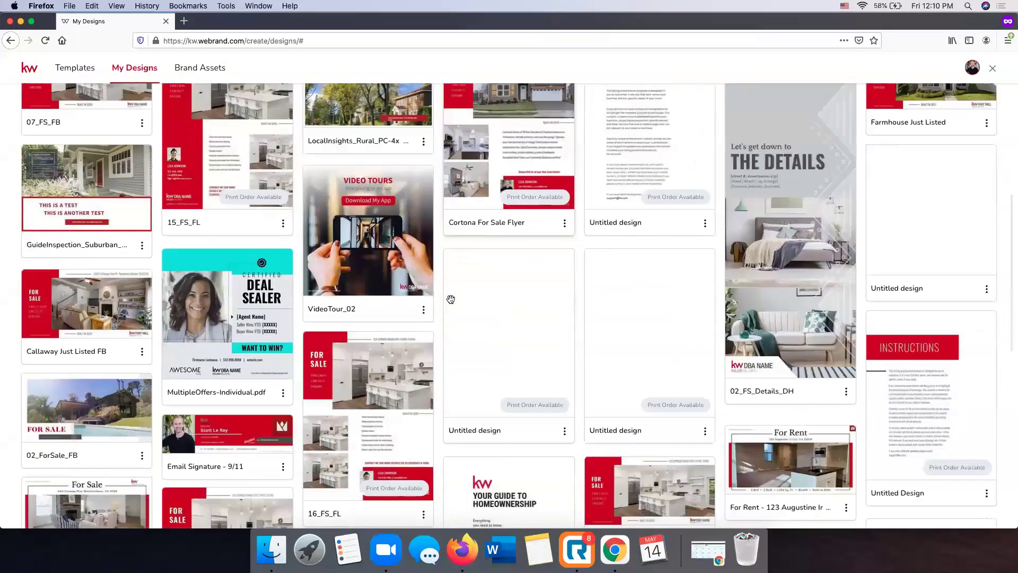
pyautogui.scroll(-4, 450, 302)
pyautogui.scroll(15, 448, 281)
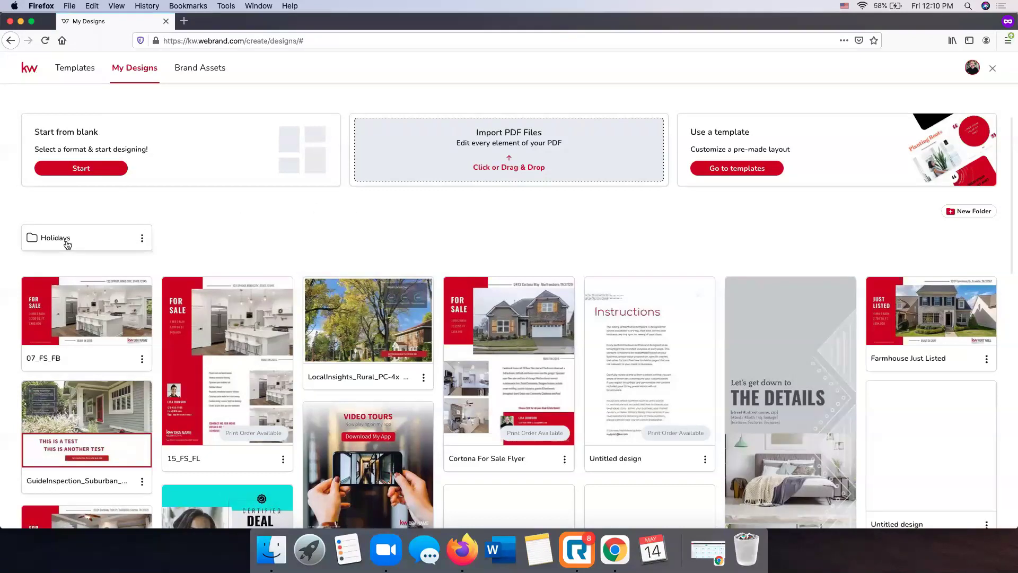
pyautogui.scroll(-10, 436, 213)
pyautogui.scroll(-10, 436, 213)
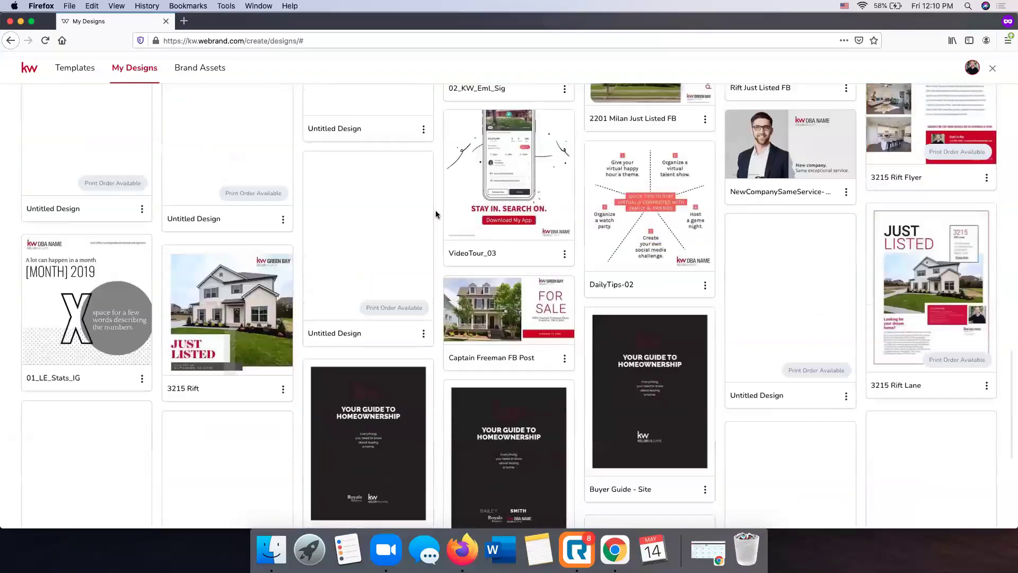
pyautogui.scroll(15, 436, 213)
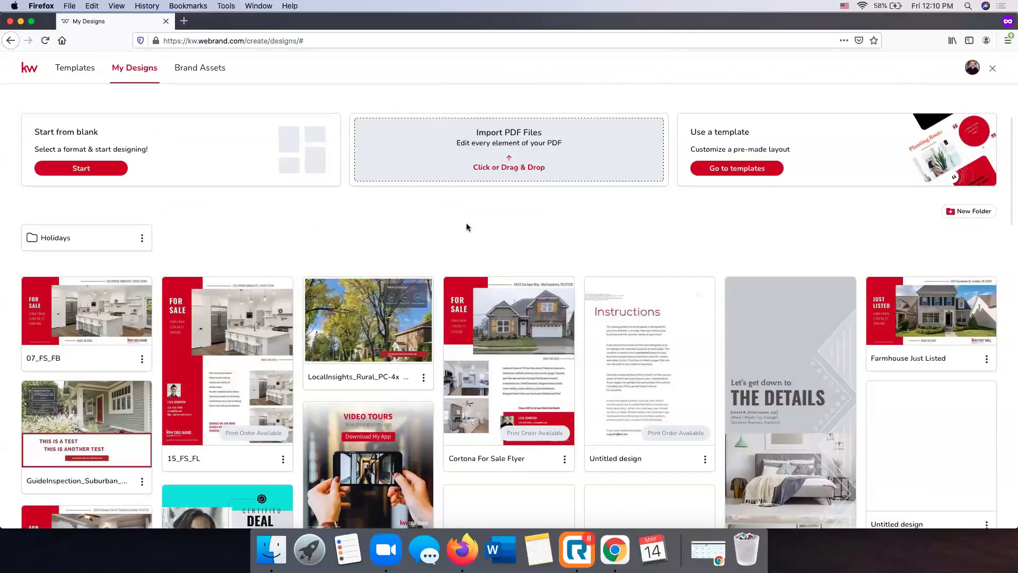
# Create a 'Listings' folder and drag the 15_FS_FL and 07_FS_FB designs into it
pyautogui.click(973, 212)
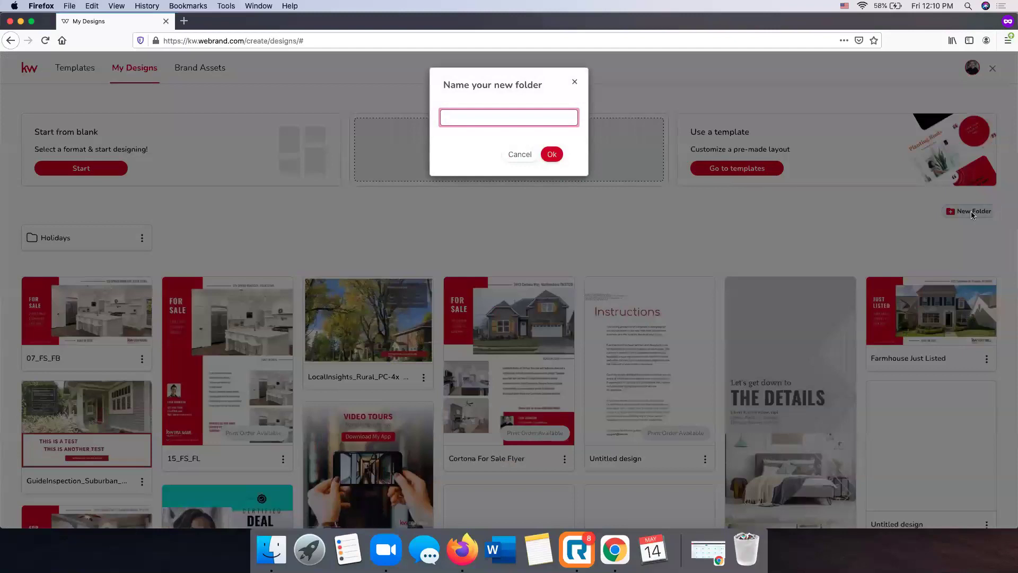
pyautogui.write('Listings')
pyautogui.click(551, 154)
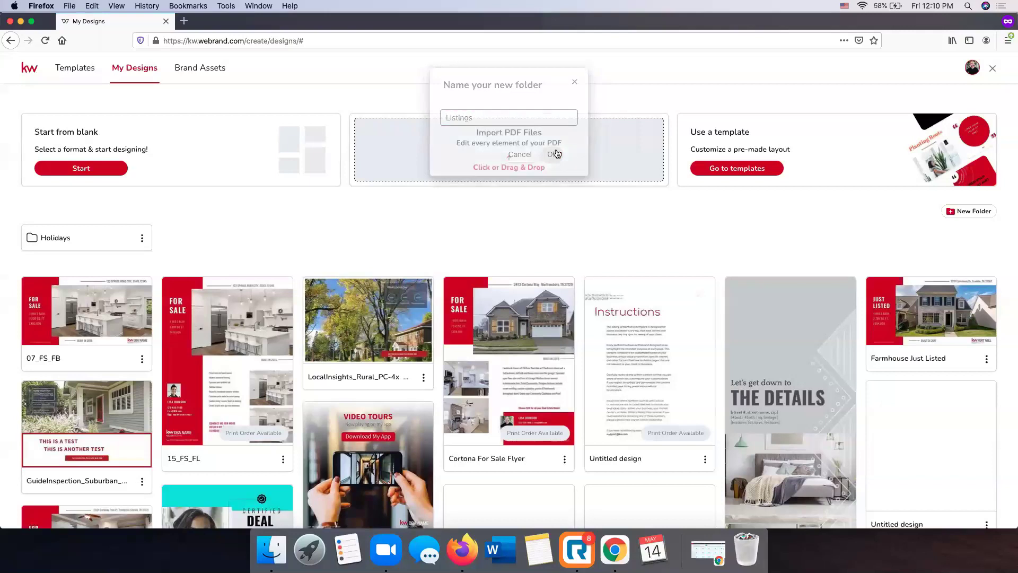
pyautogui.moveTo(219, 299); pyautogui.dragTo(207, 244)
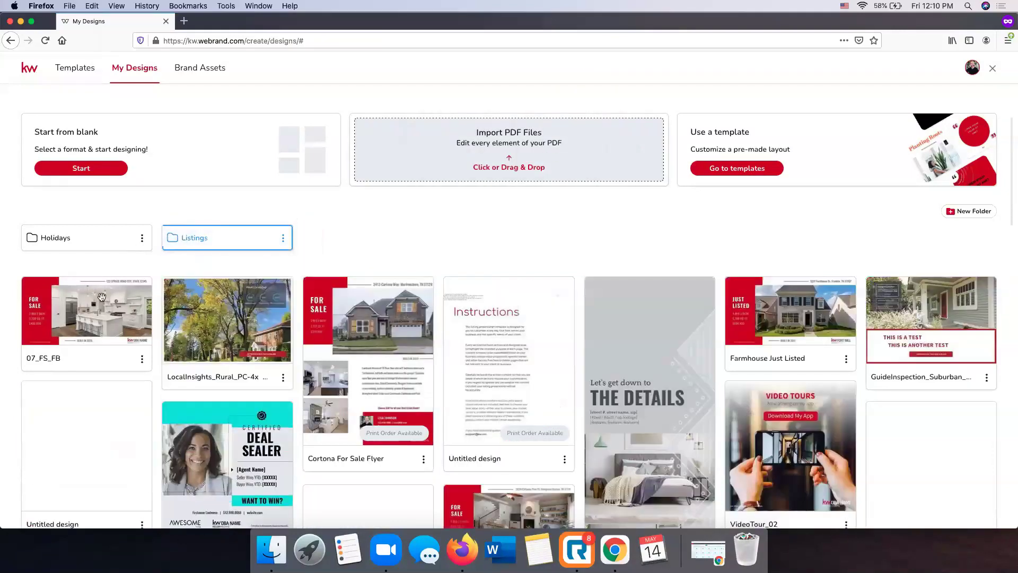
pyautogui.moveTo(85, 313); pyautogui.dragTo(207, 240)
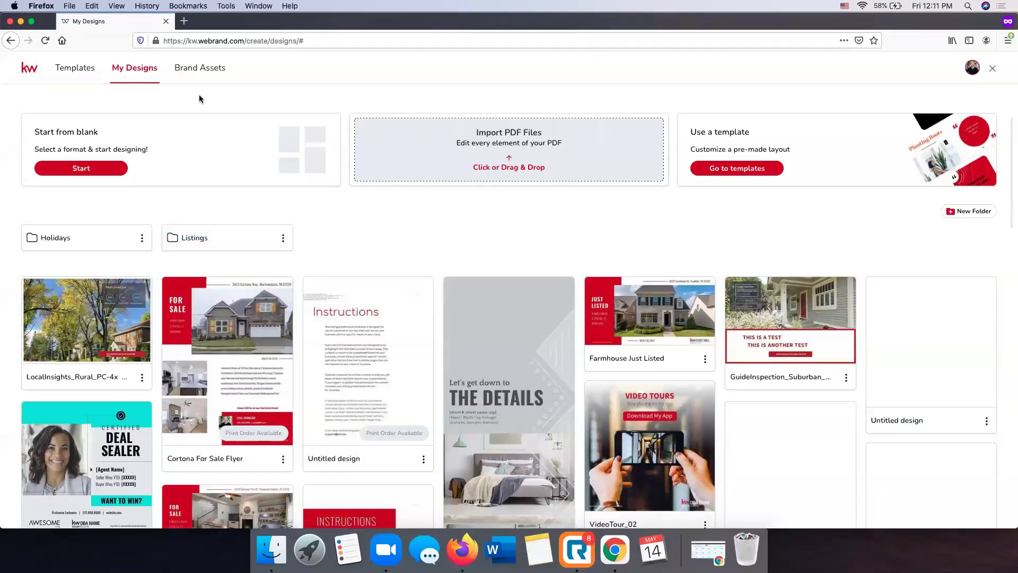
# View the four saved logos under Brand Assets > Logos, including Primary and Secondary
pyautogui.click(209, 69)
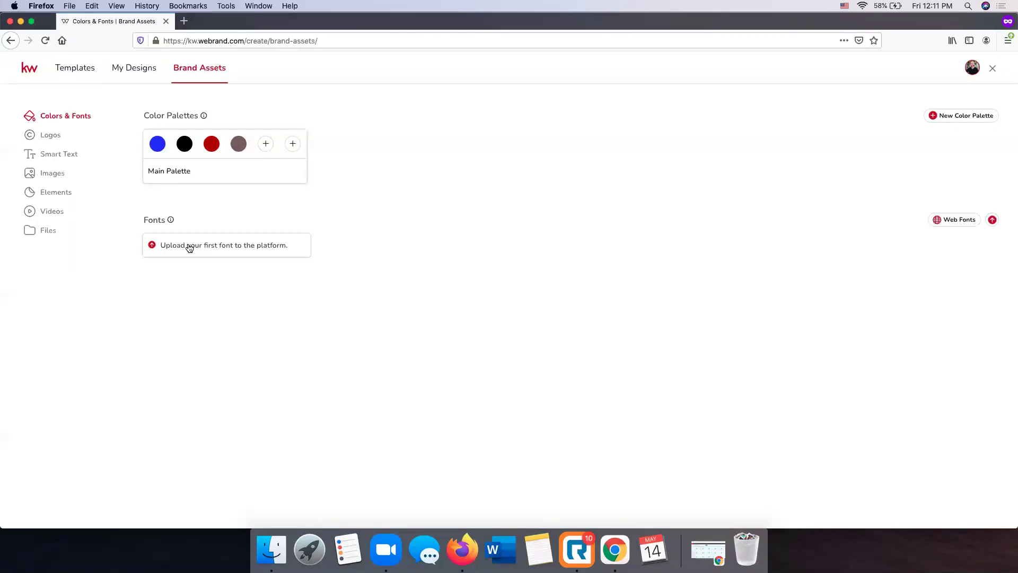
pyautogui.click(57, 137)
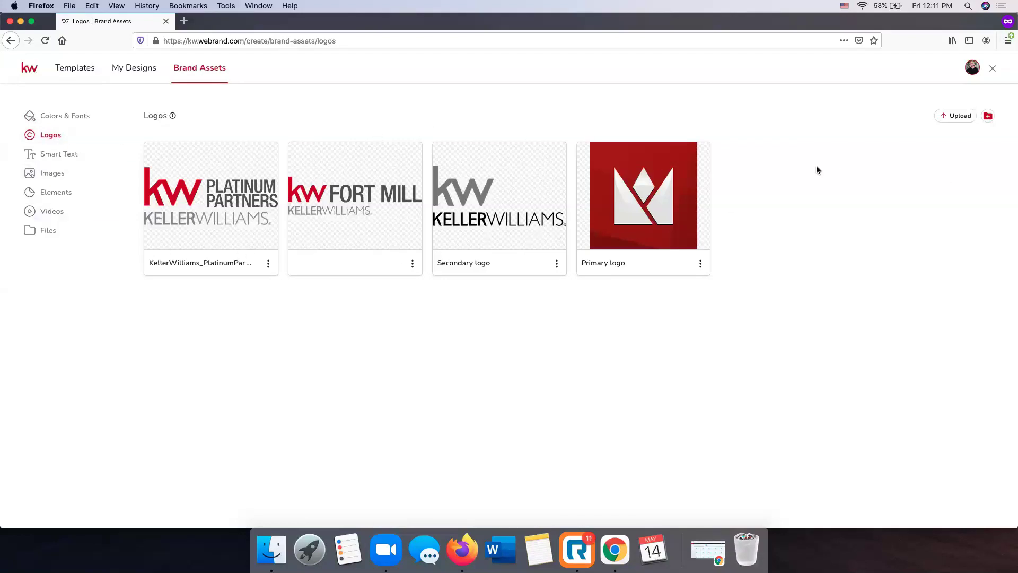
# Cancel a new logo folder and an upload, then view the Smart Text fields
pyautogui.click(978, 121)
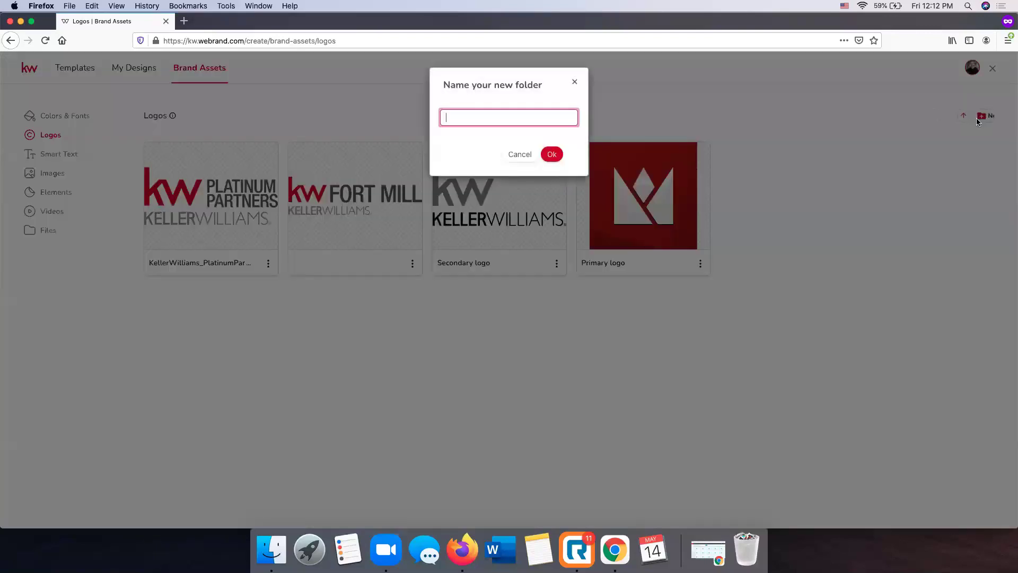
pyautogui.click(520, 154)
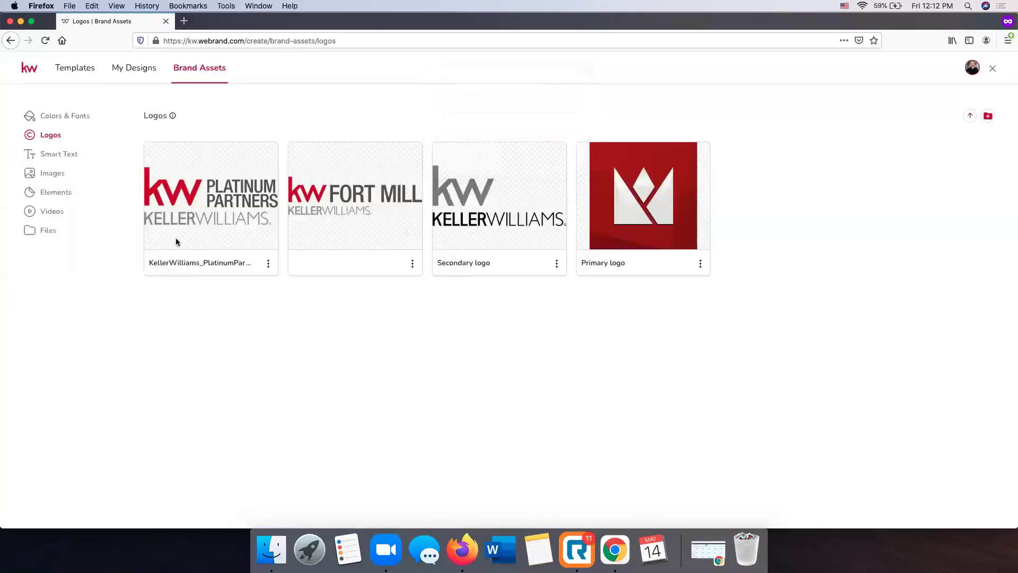
pyautogui.click(954, 117)
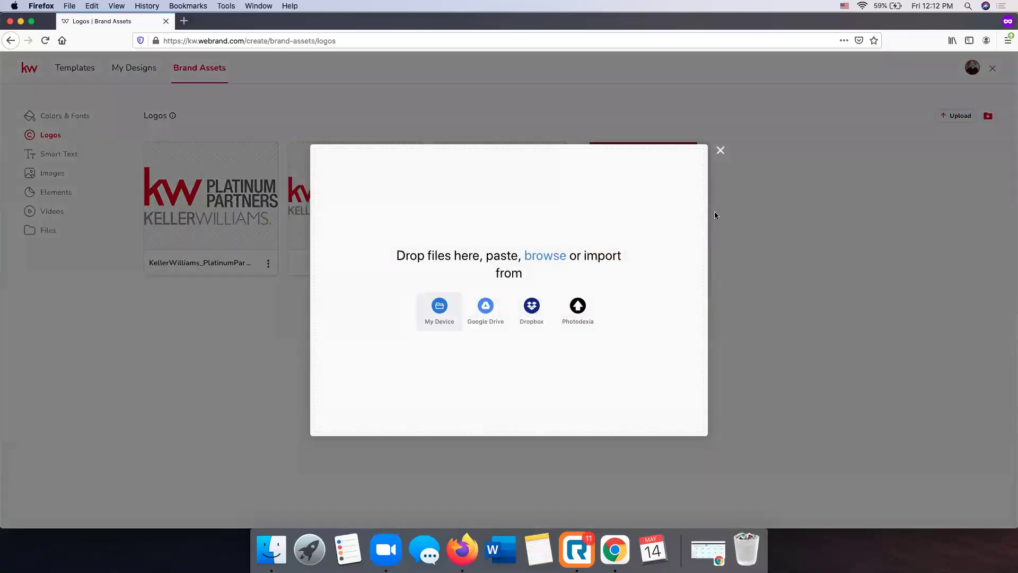
pyautogui.click(720, 150)
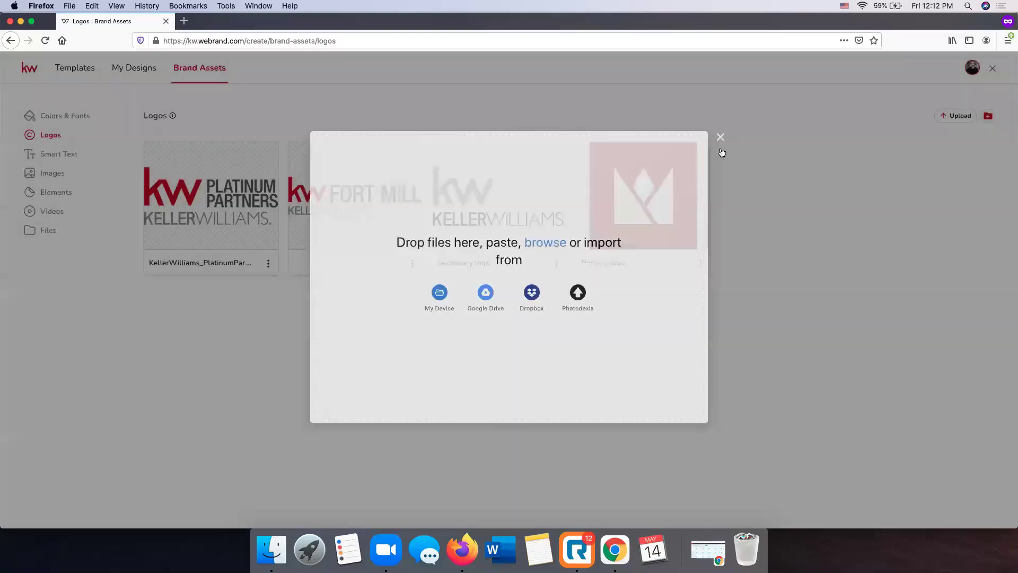
pyautogui.click(70, 155)
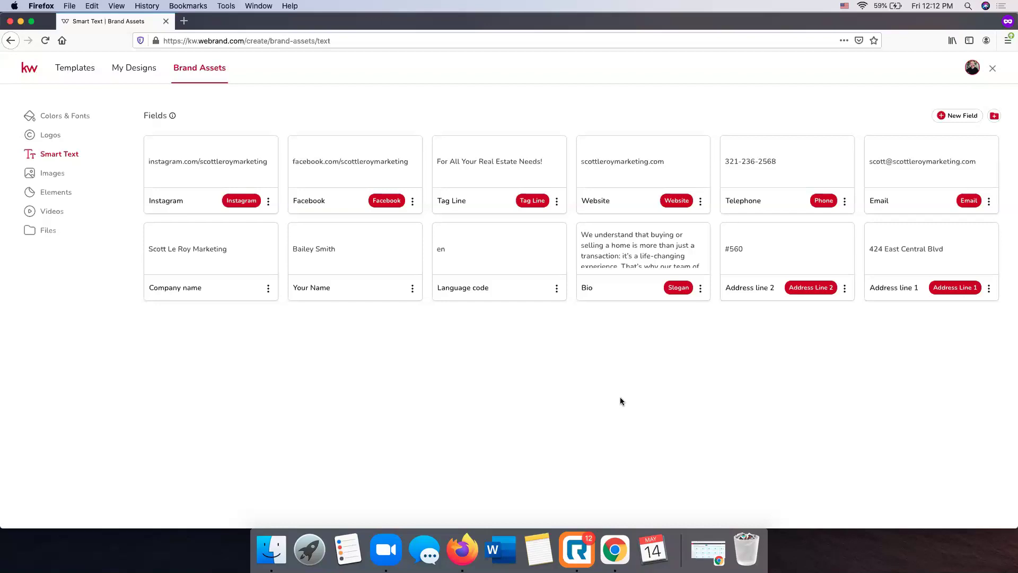
# Check the New Field types without adding one, then view the four brand Images
pyautogui.click(959, 117)
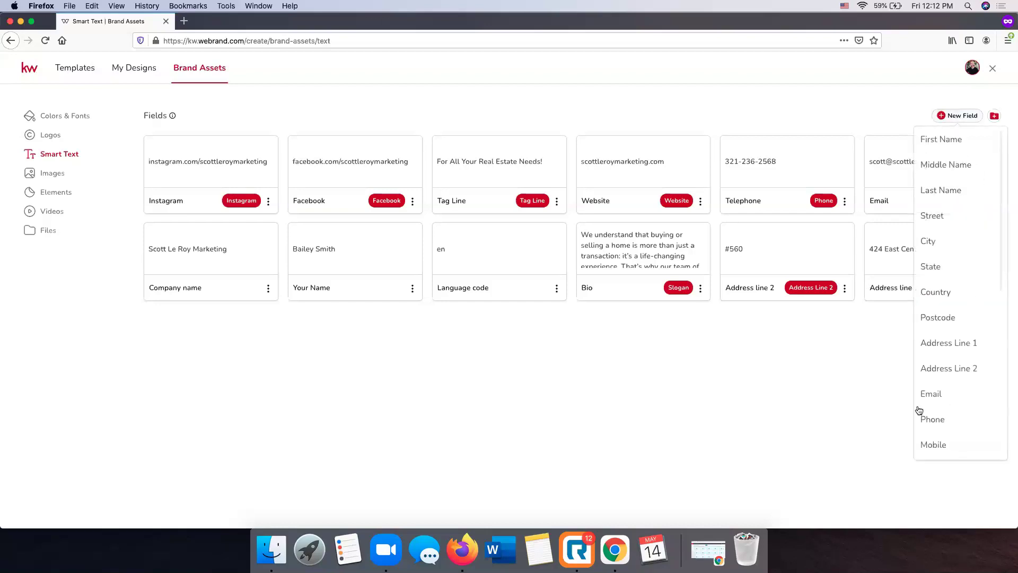
pyautogui.click(768, 418)
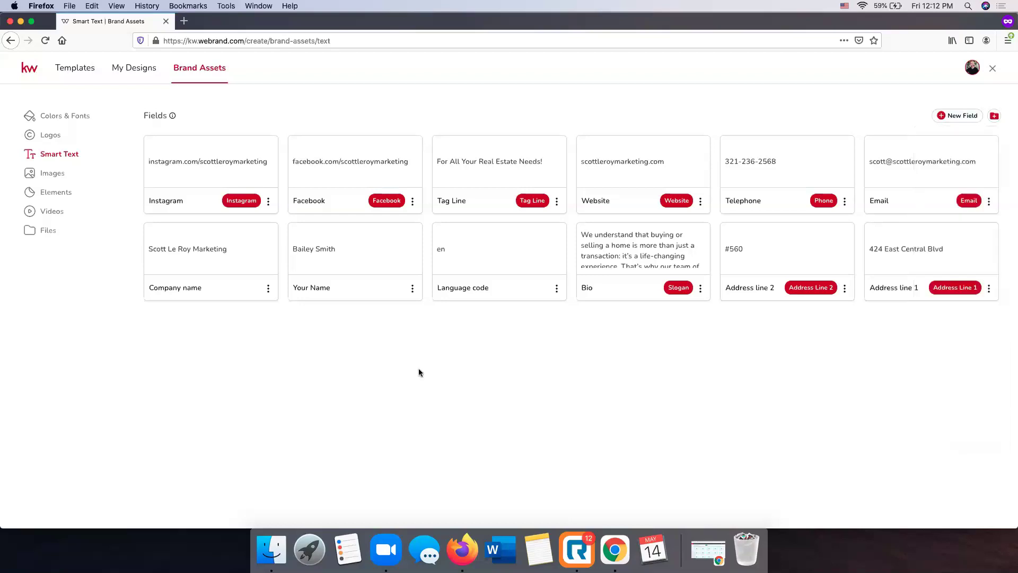
pyautogui.click(52, 173)
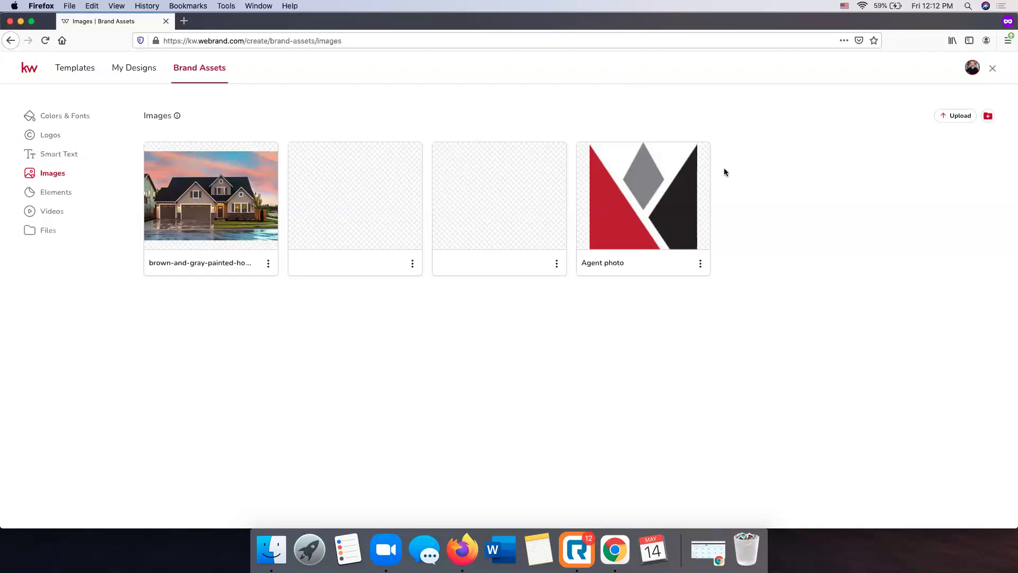
# Return to Logos and bring up the logo upload dialog with its source options
pyautogui.click(57, 135)
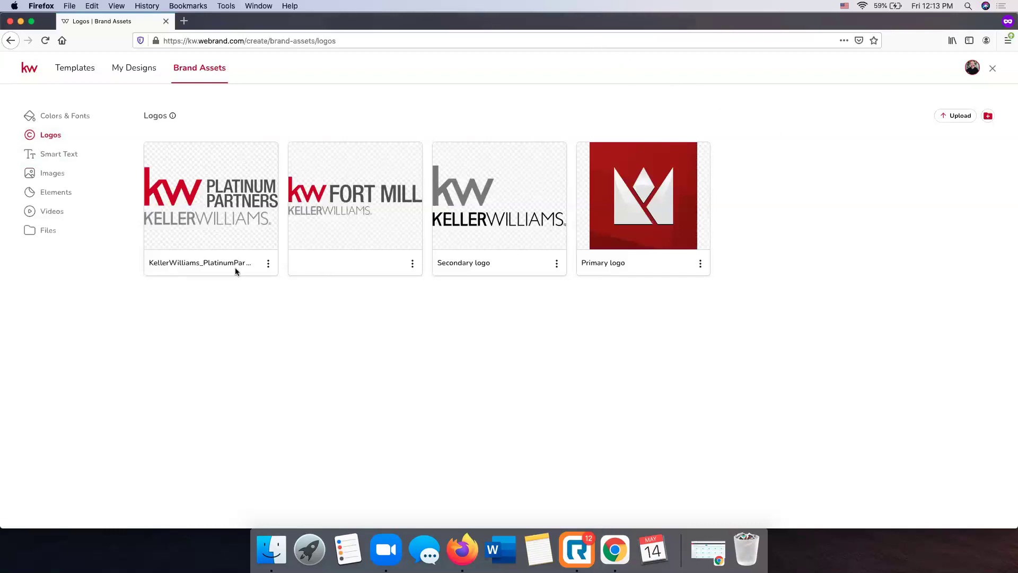
pyautogui.click(958, 116)
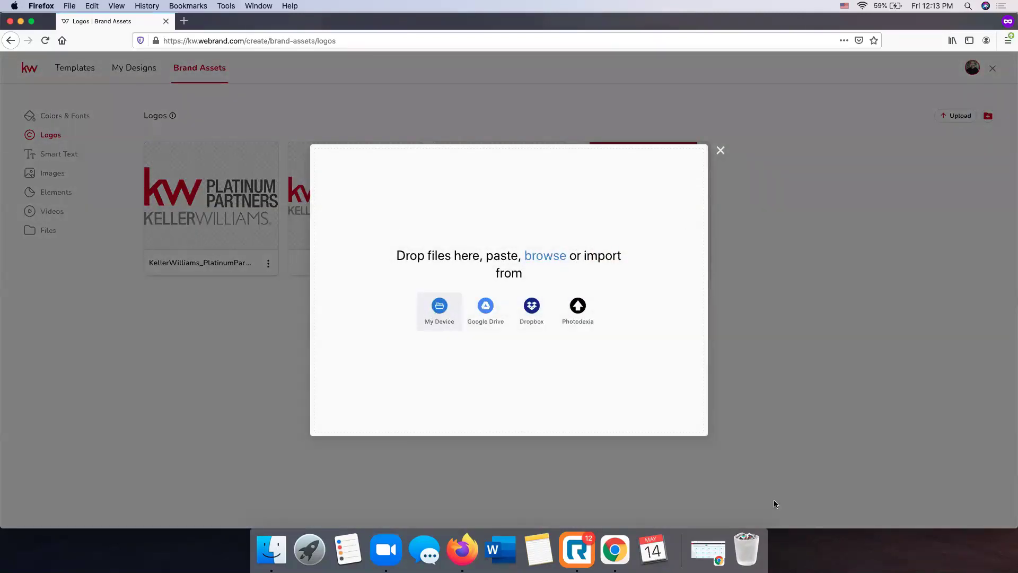
# Open a new private tab and load kwconnect.com, correcting the mistyped address
pyautogui.click(184, 21)
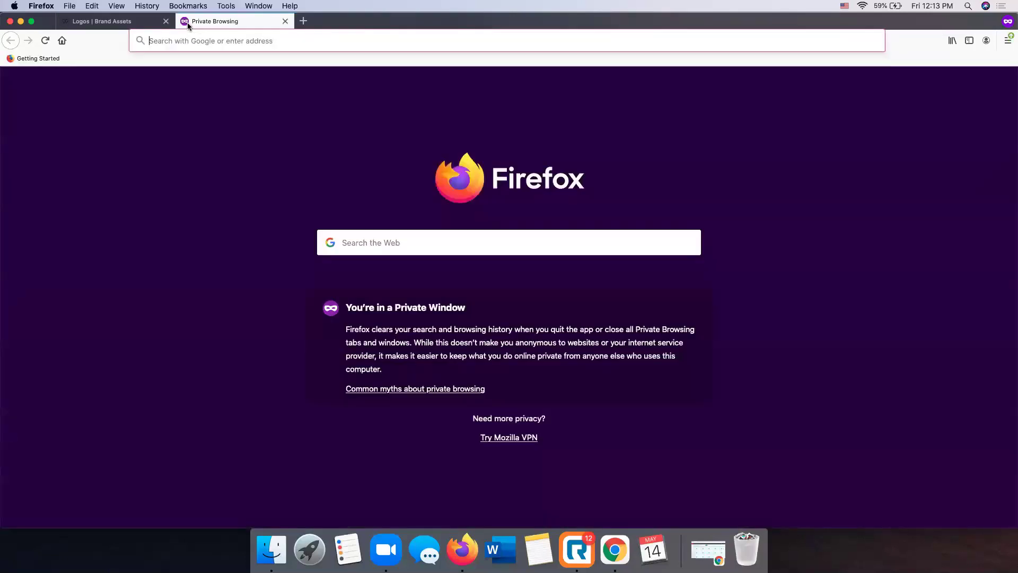
pyautogui.write('kwconnect.kw.com')
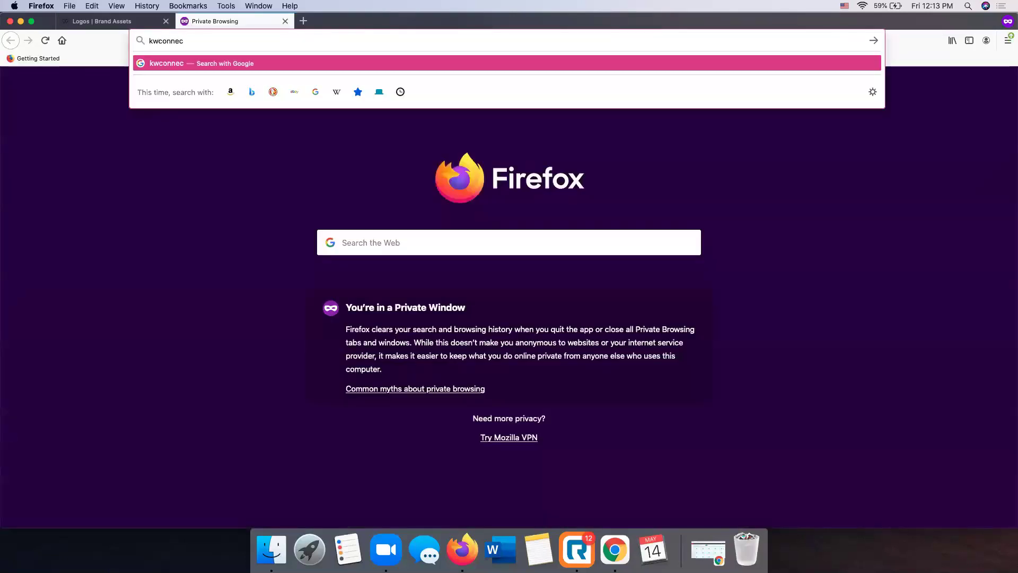
pyautogui.press('BackSpace')
pyautogui.press('BackSpace')
pyautogui.press('BackSpace')
pyautogui.press('BackSpace')
pyautogui.press('BackSpace')
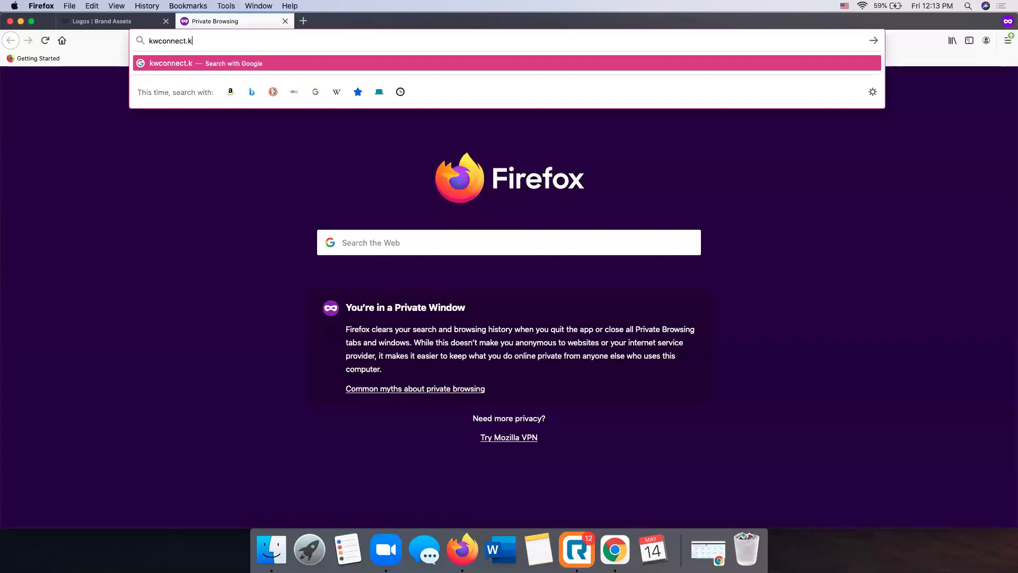
pyautogui.write('om')
pyautogui.press('Return')
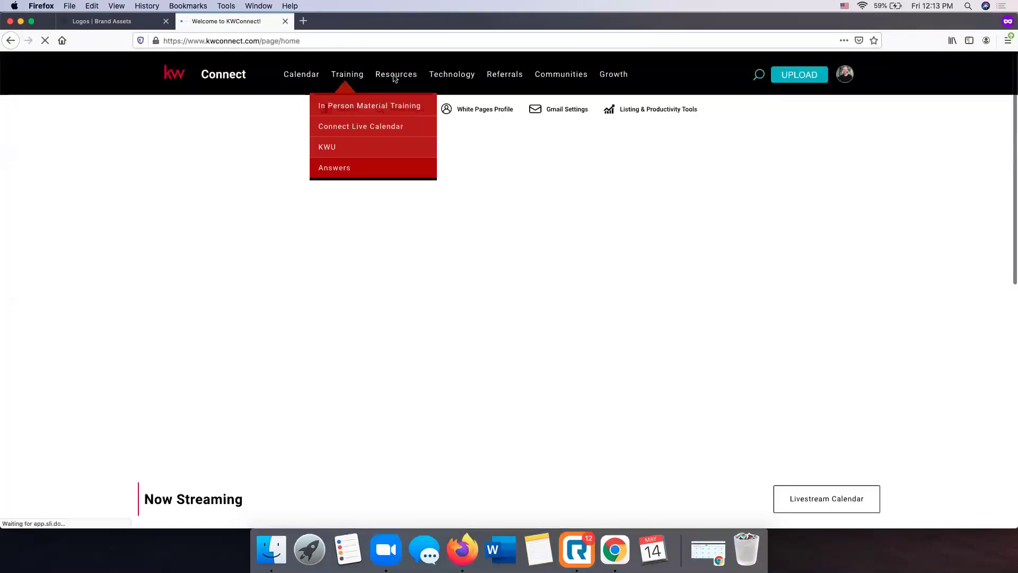
# Open the Marketing resources page from the Resources menu
pyautogui.moveTo(394, 79)
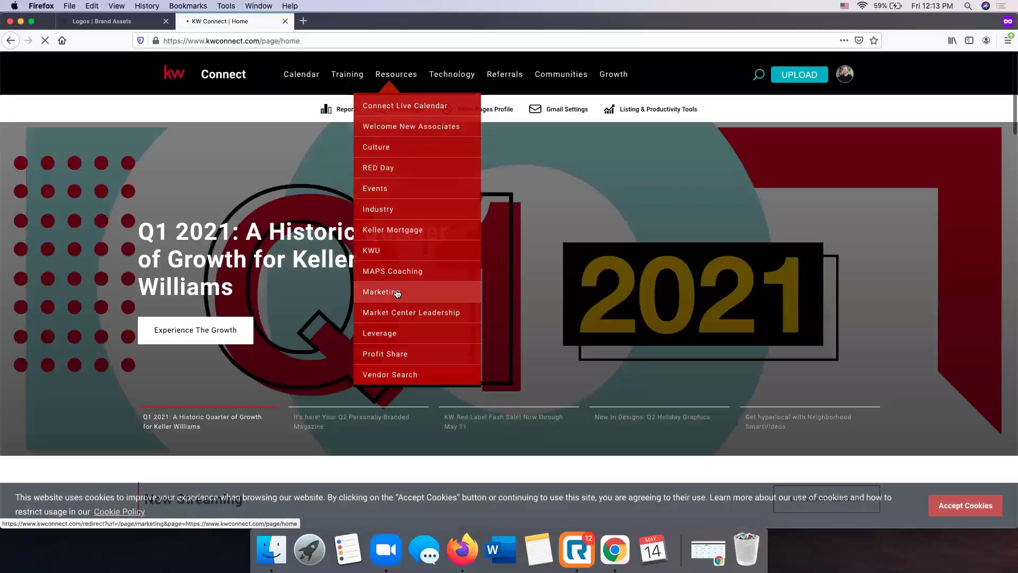
pyautogui.click(397, 293)
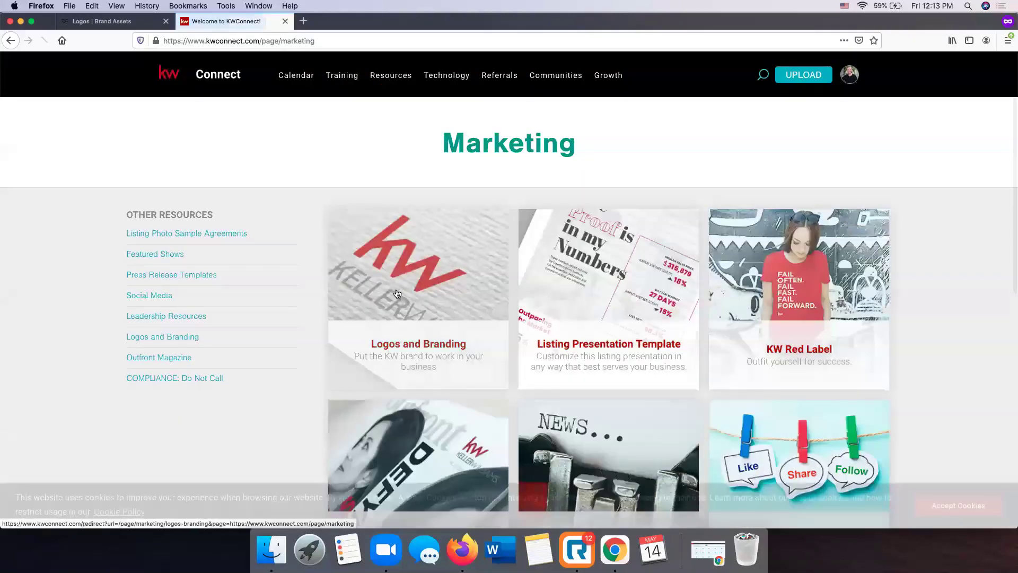
pyautogui.click(397, 291)
# Reload kwconnect.com, reopen Resources > Marketing, and accept the site's cookies
pyautogui.click(328, 41)
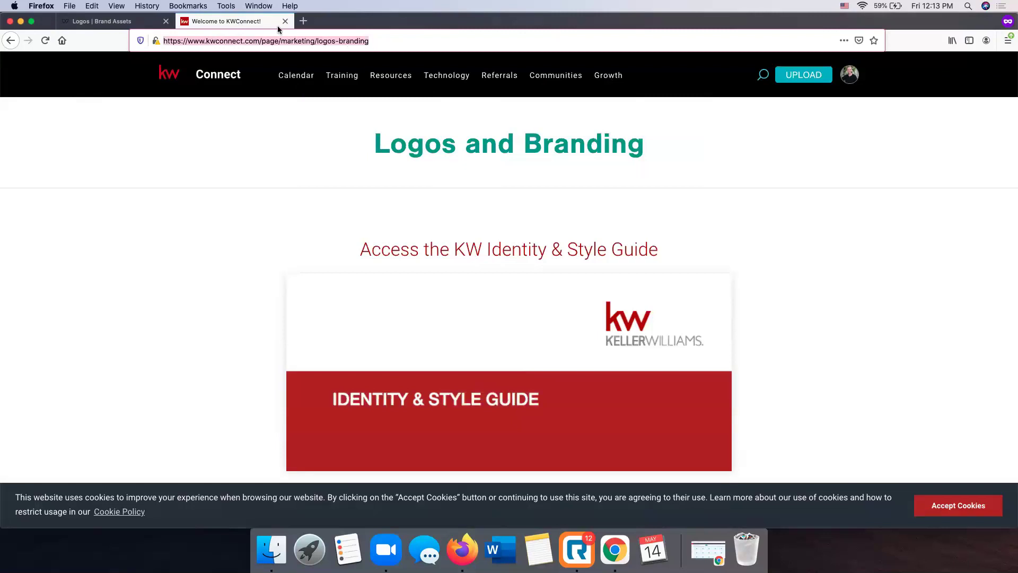
pyautogui.click(323, 35)
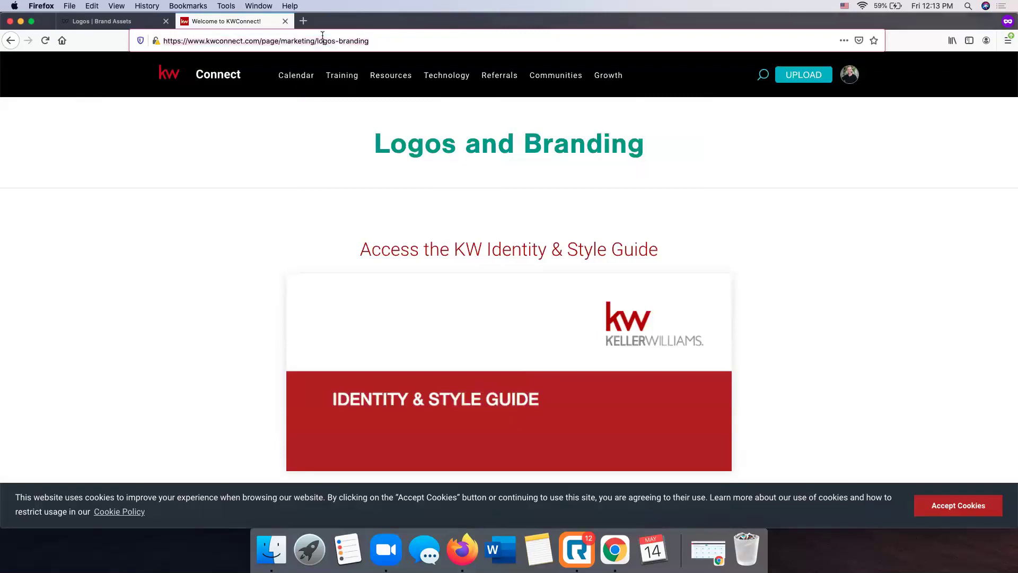
pyautogui.press('super+a')
pyautogui.write('kwconnect.com')
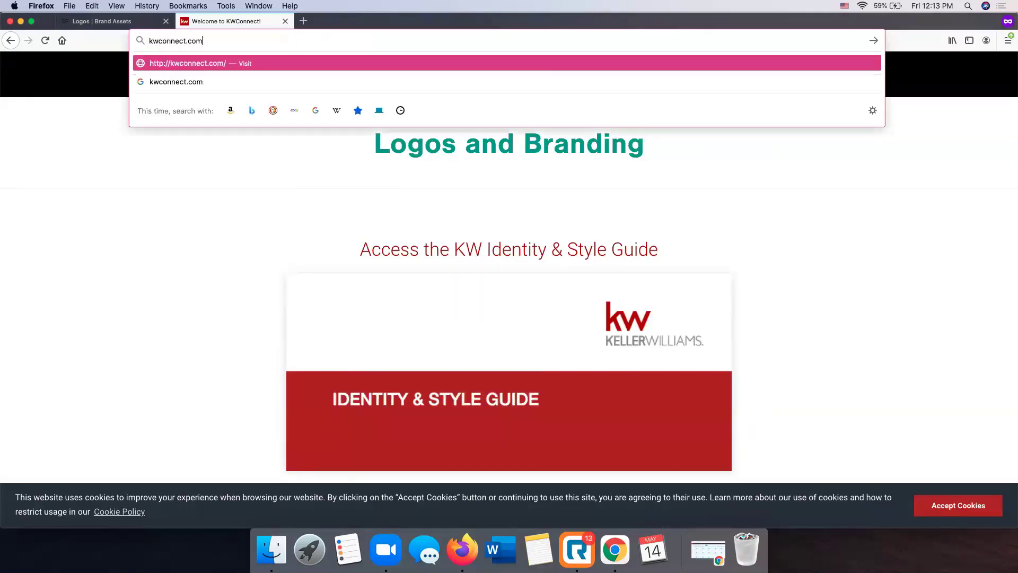
pyautogui.press('Return')
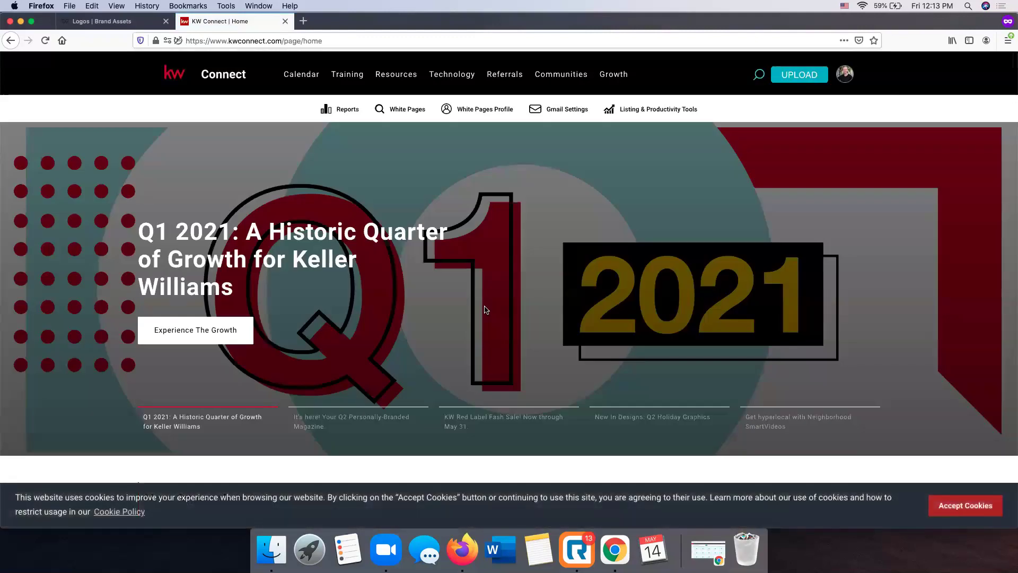
pyautogui.moveTo(395, 76)
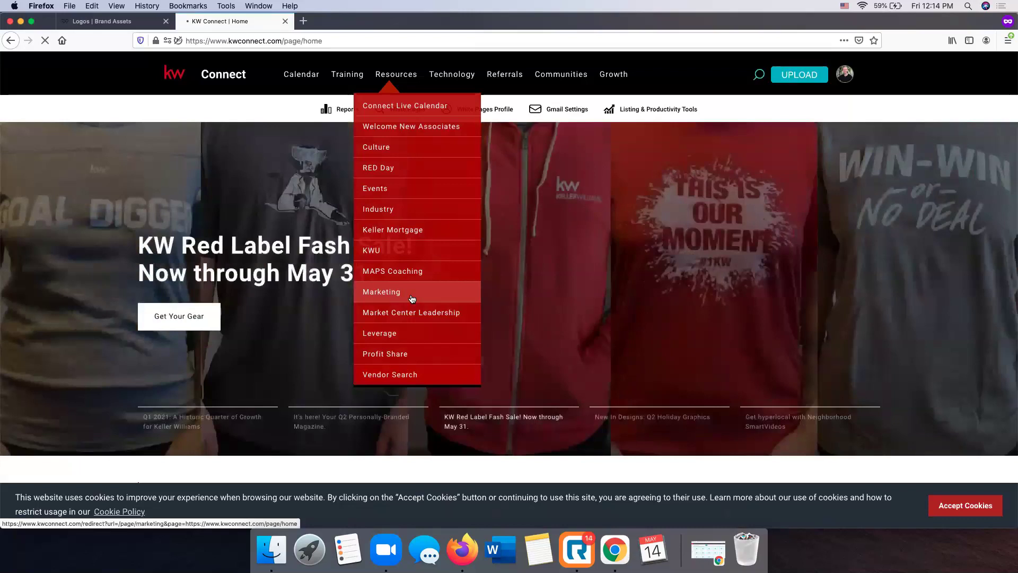
pyautogui.click(413, 298)
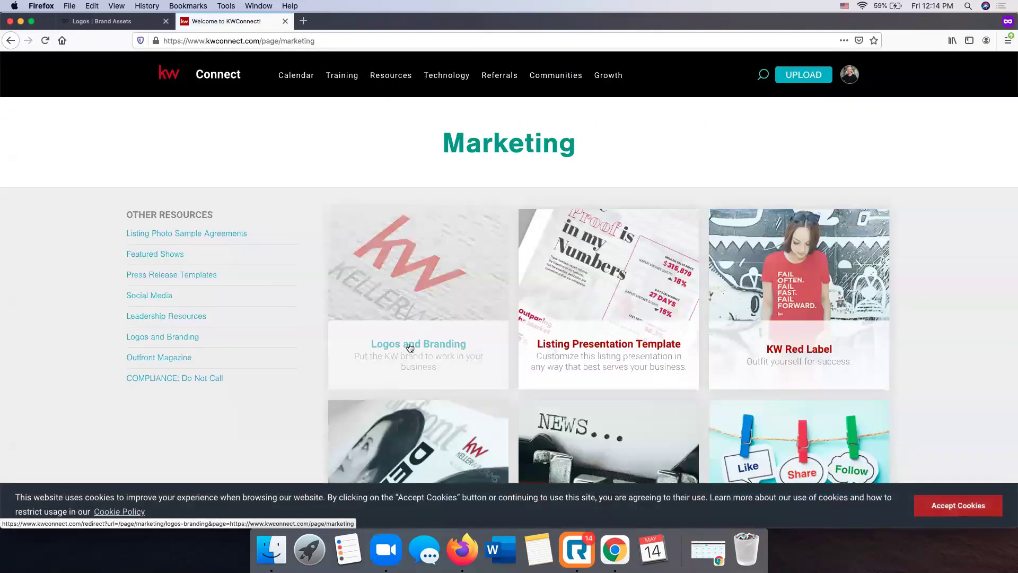
pyautogui.click(990, 508)
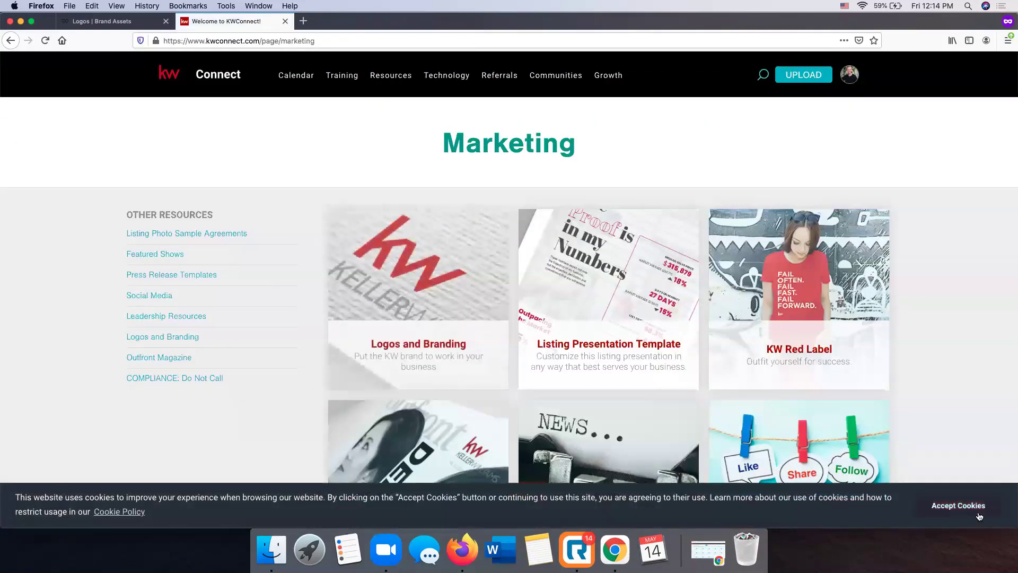
# Scroll through Logos and Branding and search '1033' for the Elite Realty logo, then return to Brand Assets
pyautogui.click(401, 309)
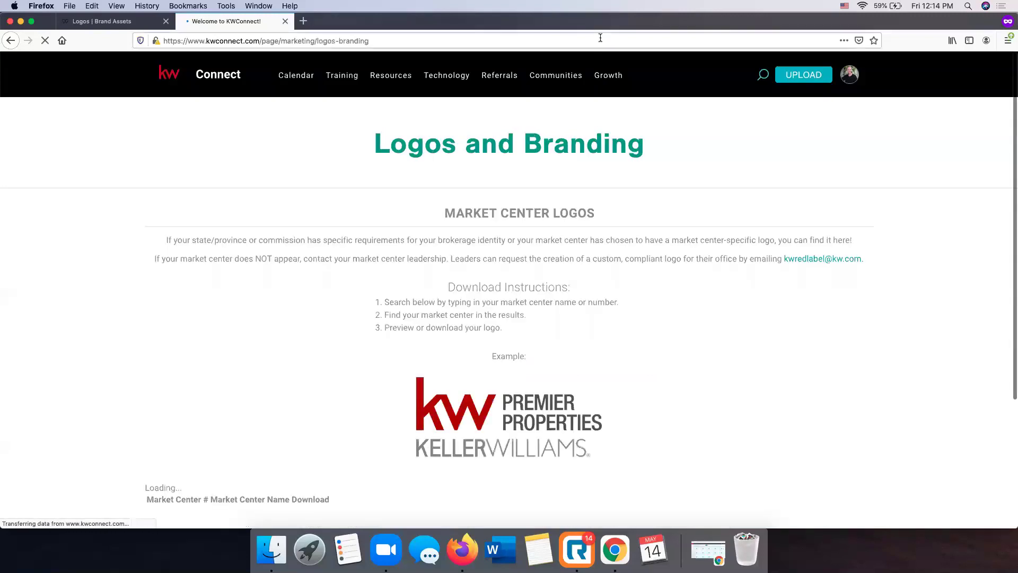
pyautogui.scroll(-2, 355, 202)
pyautogui.scroll(-15, 355, 202)
pyautogui.scroll(-10, 354, 201)
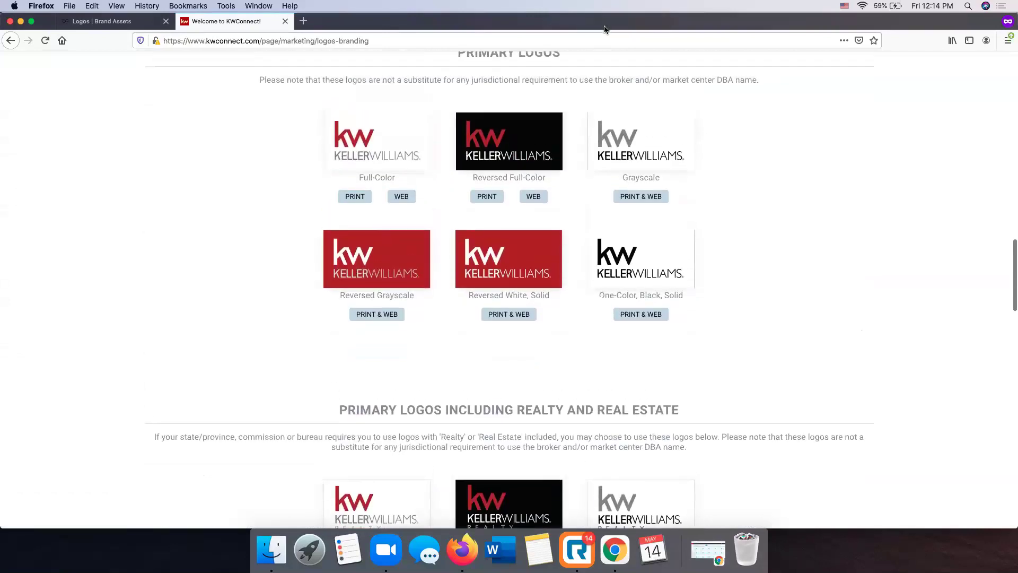
pyautogui.scroll(-2, 365, 151)
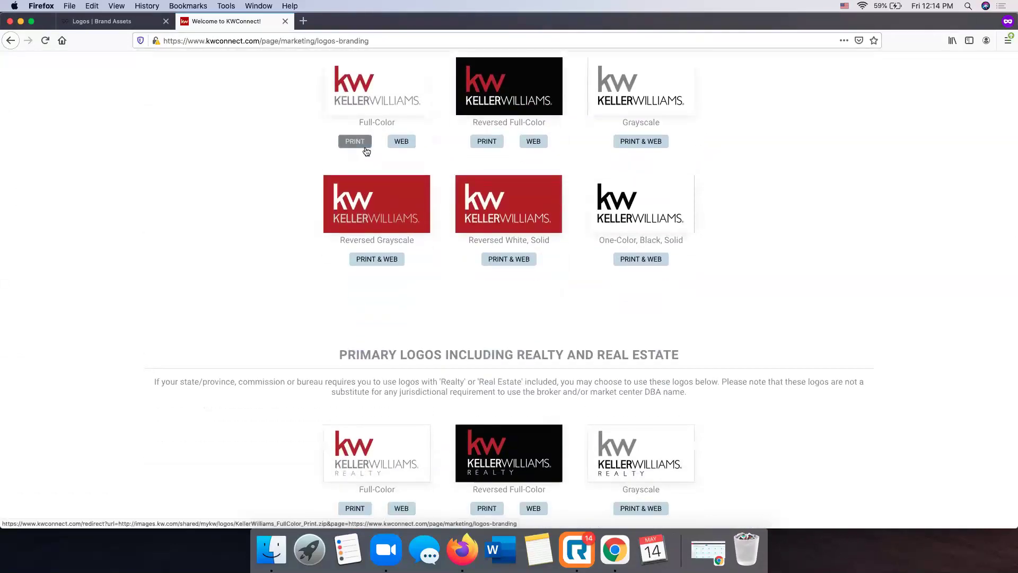
pyautogui.scroll(-10, 364, 150)
pyautogui.scroll(13, 365, 151)
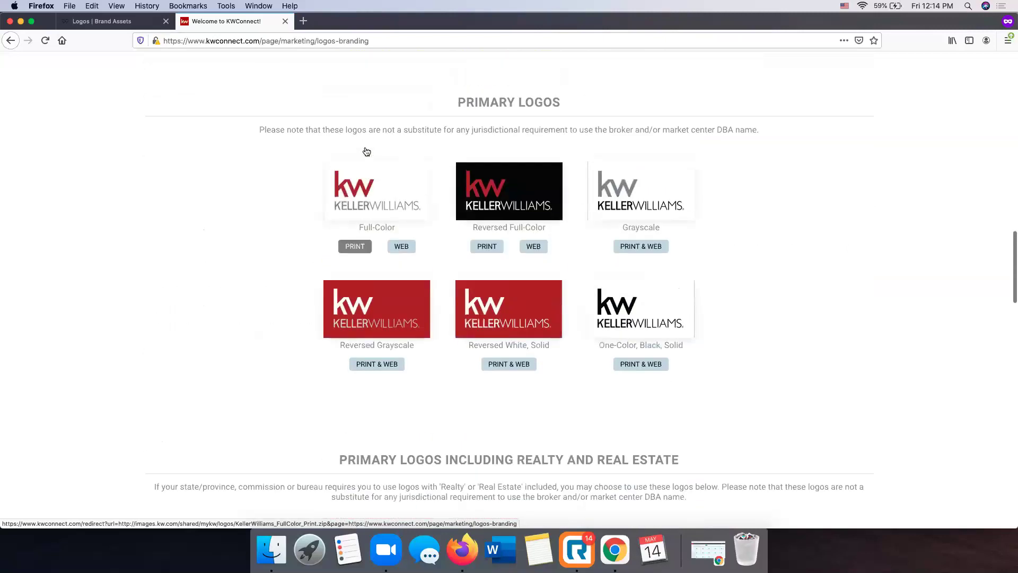
pyautogui.scroll(1, 364, 150)
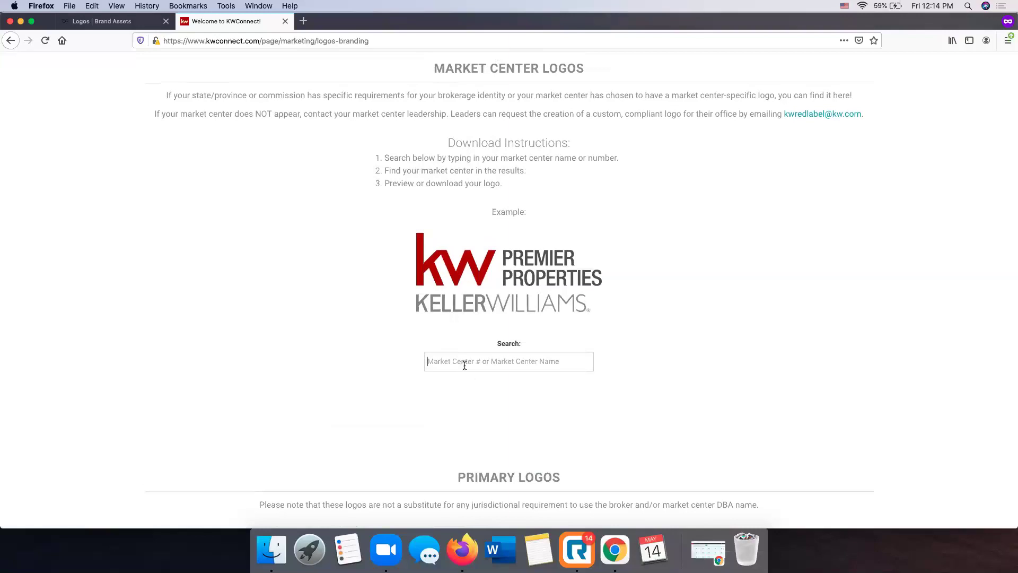
pyautogui.write('1033')
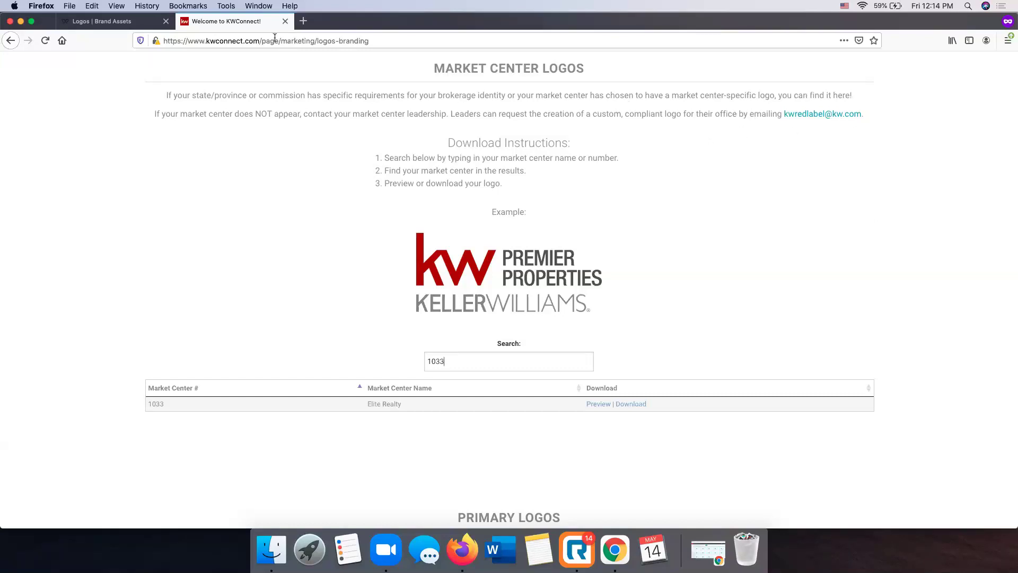
pyautogui.click(113, 21)
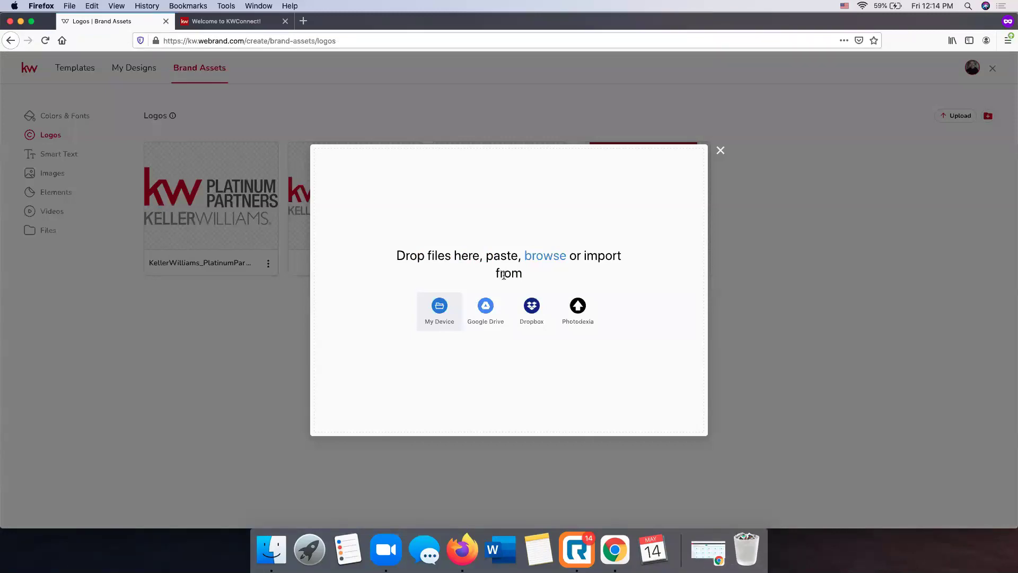
# Close the upload window and browse the brand's images, elements, videos, files and logos, returning to Templates
pyautogui.click(721, 151)
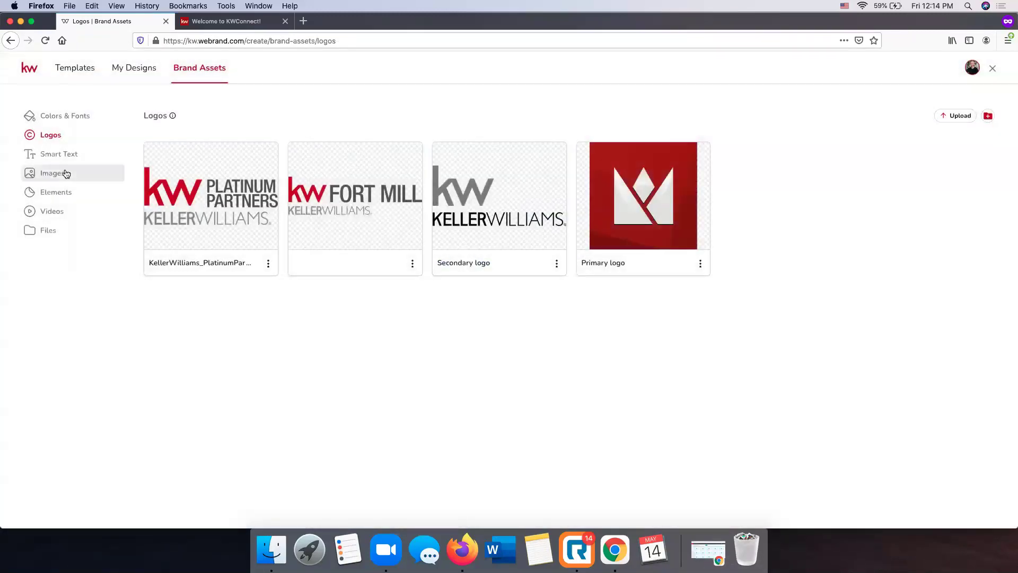
pyautogui.click(64, 173)
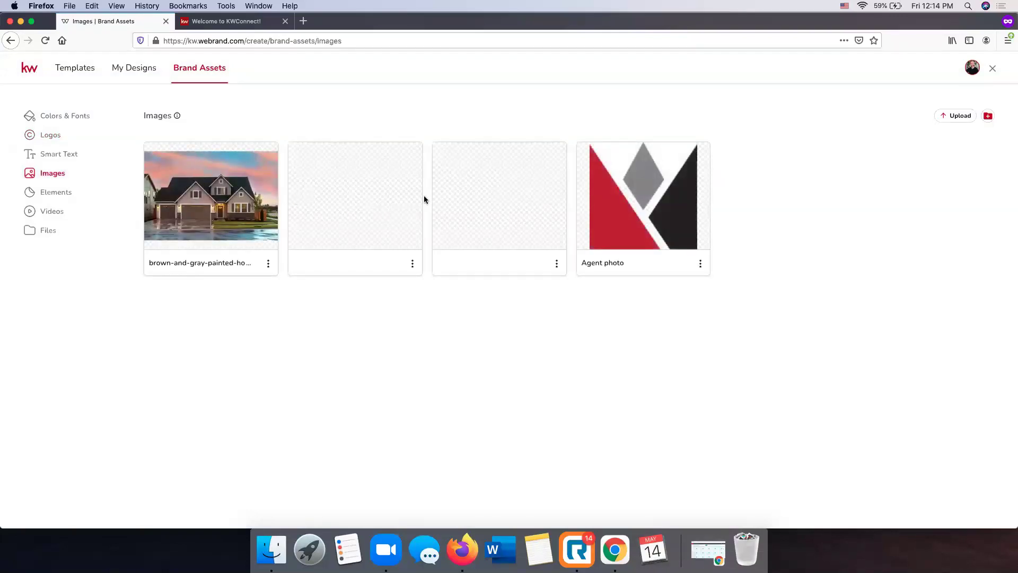
pyautogui.click(57, 196)
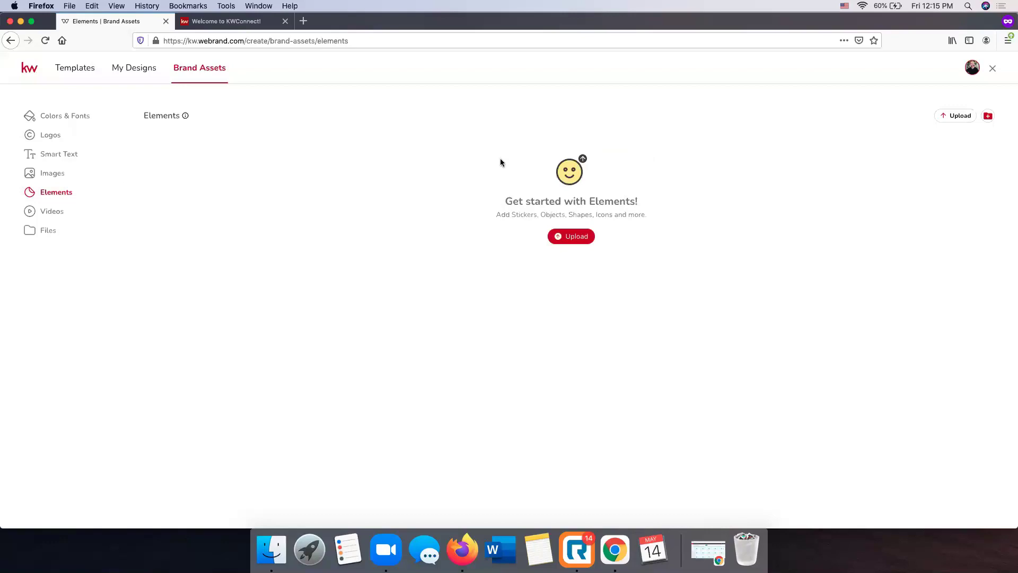
pyautogui.click(47, 217)
pyautogui.click(48, 234)
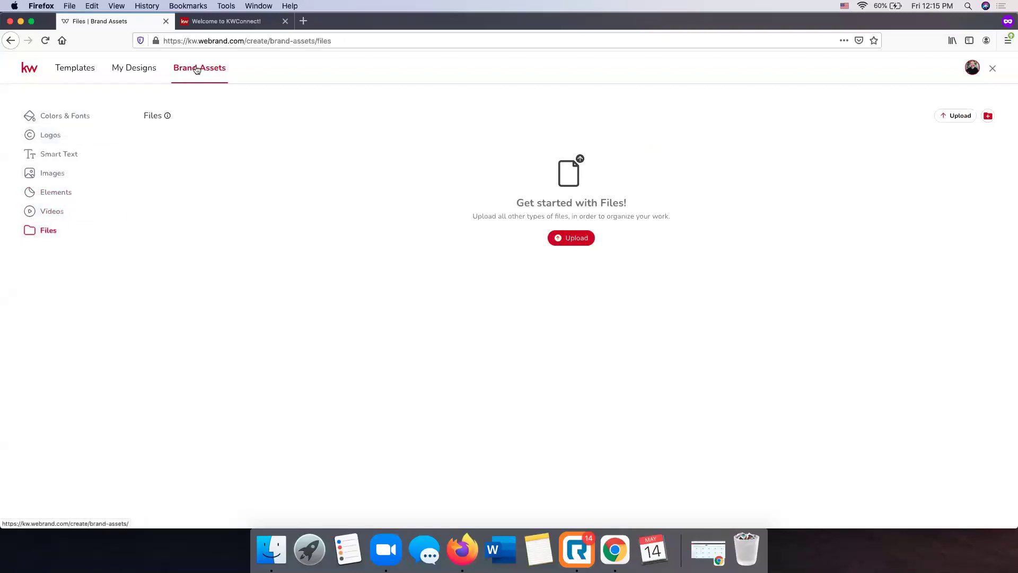
pyautogui.click(56, 138)
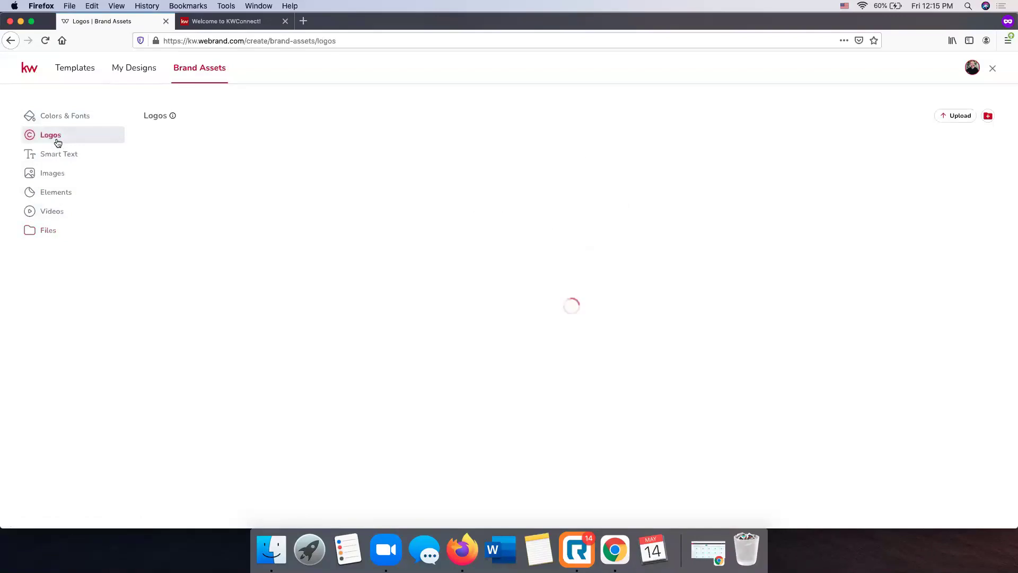
pyautogui.click(56, 176)
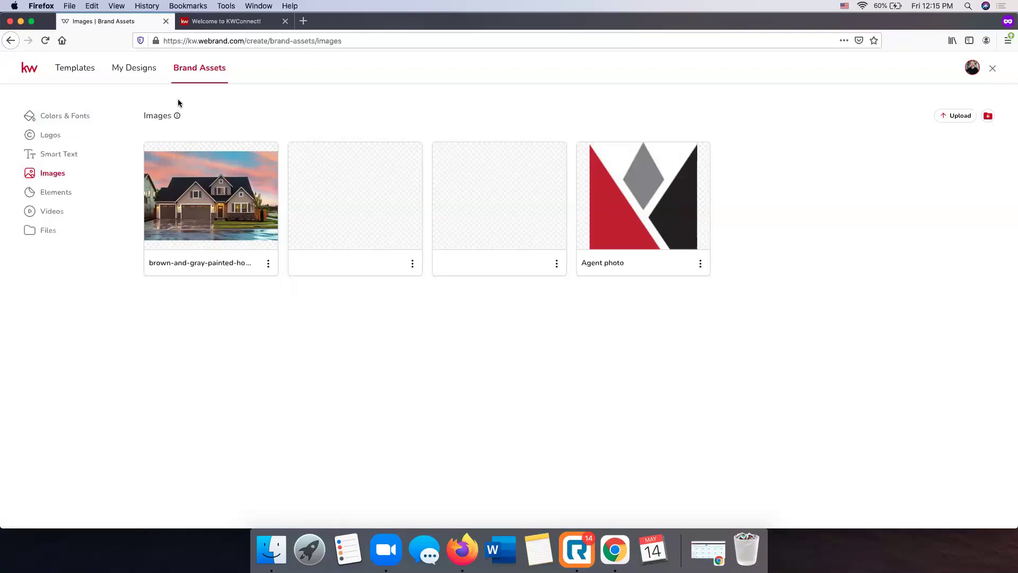
pyautogui.click(83, 67)
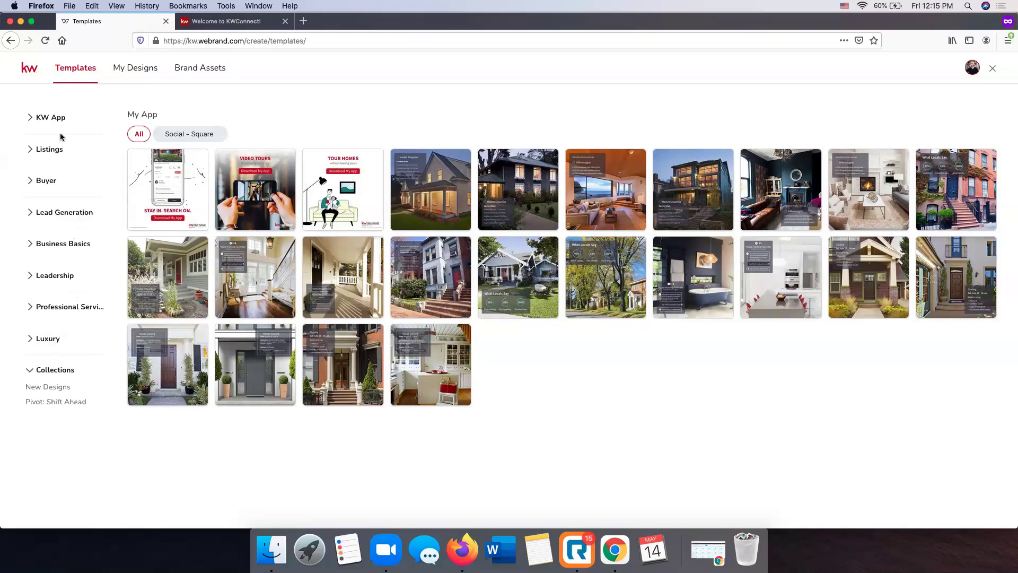
# Compare the KW App > Listings > For Sale templates in Social - Wide, Square and Stories formats
pyautogui.click(54, 121)
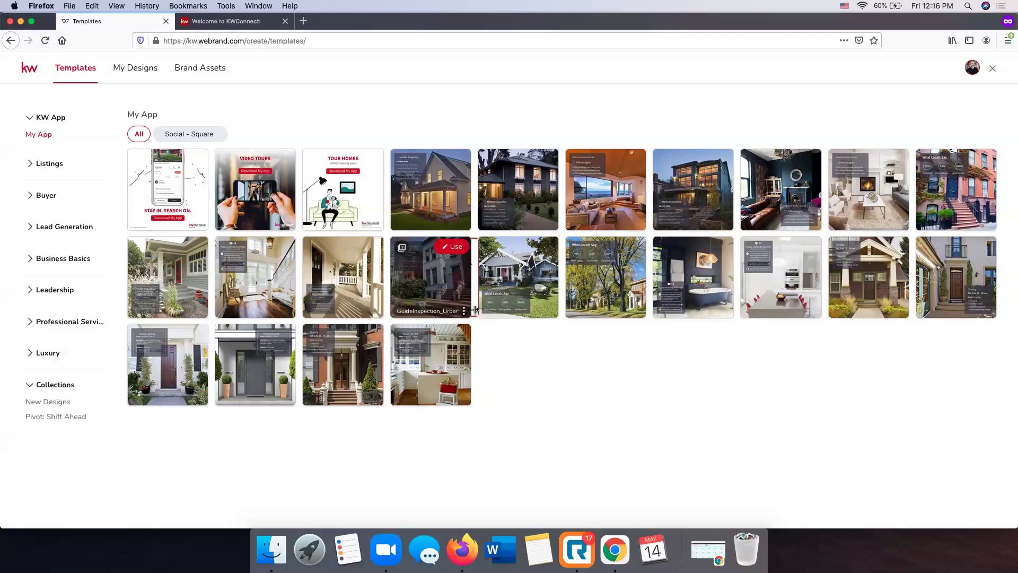
pyautogui.click(38, 160)
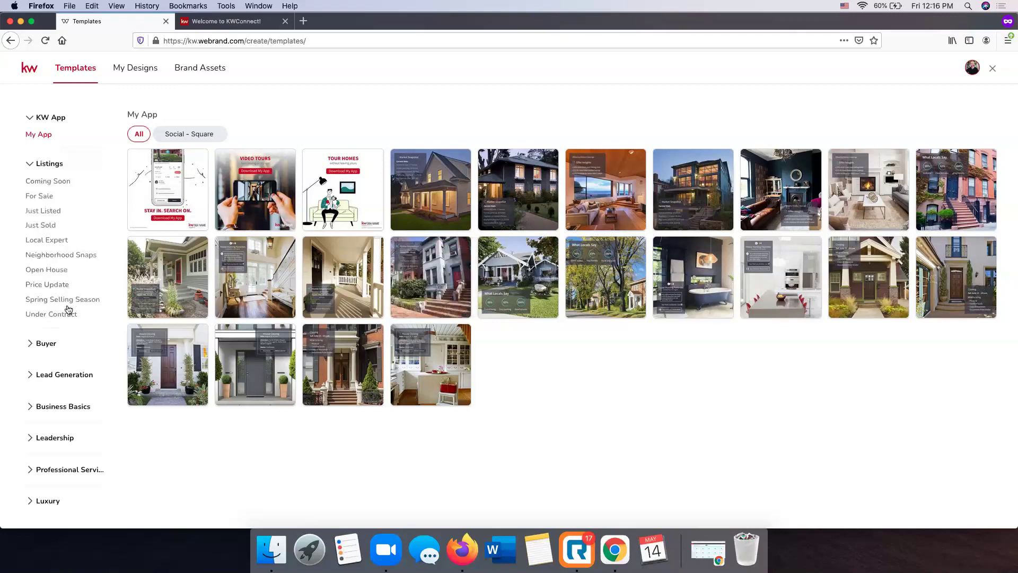
pyautogui.click(42, 200)
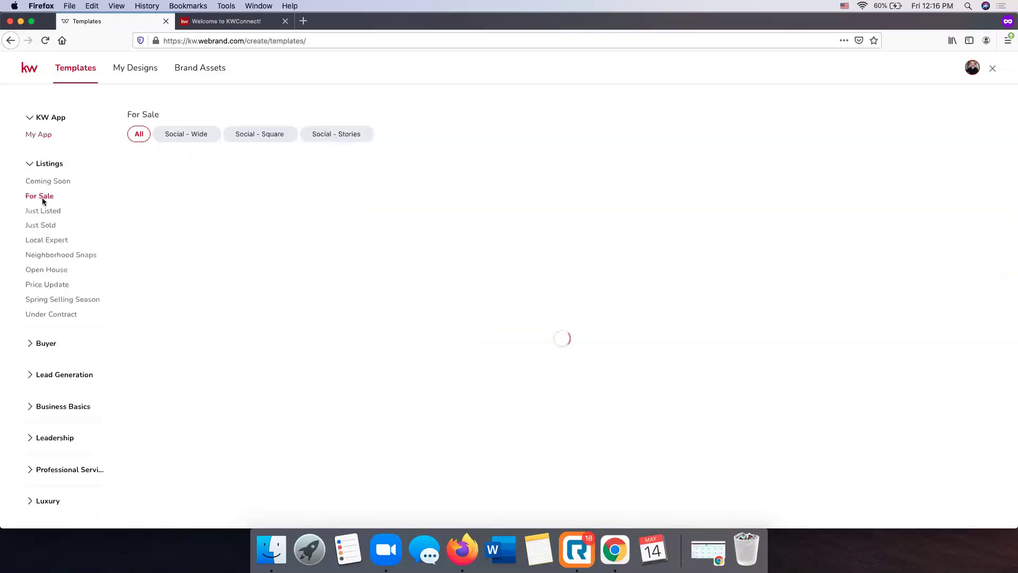
pyautogui.click(200, 136)
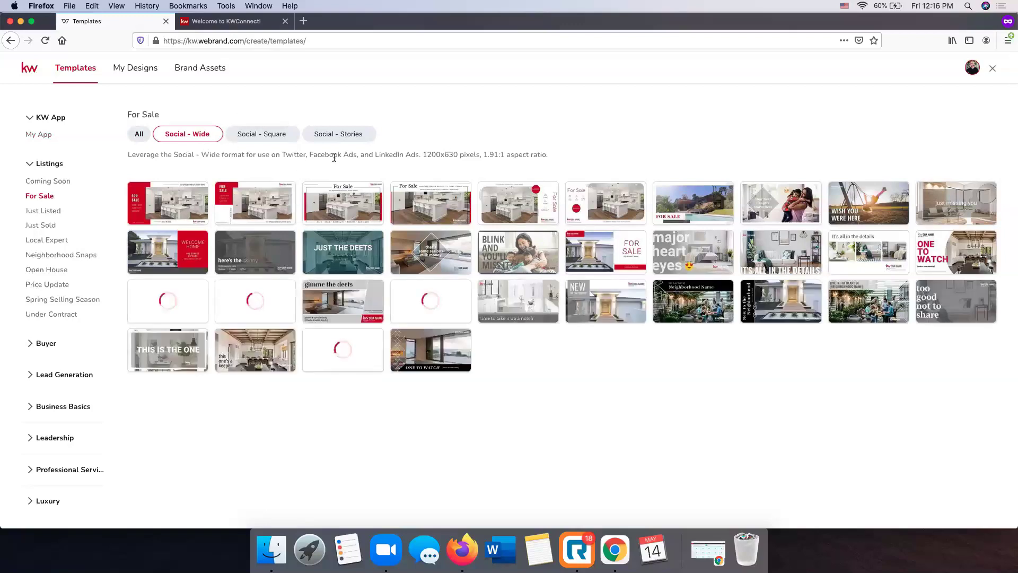
pyautogui.click(252, 136)
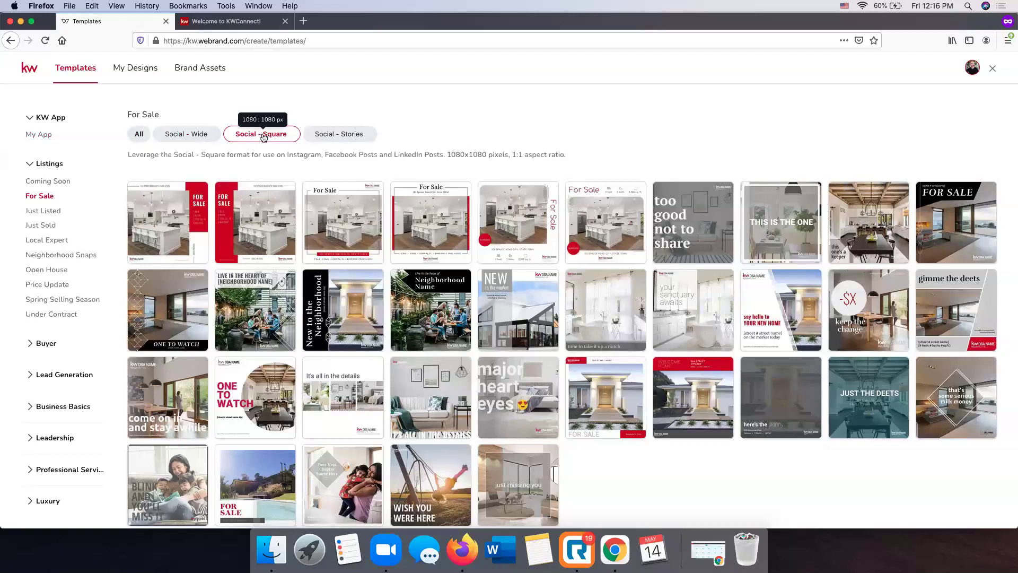
pyautogui.click(343, 136)
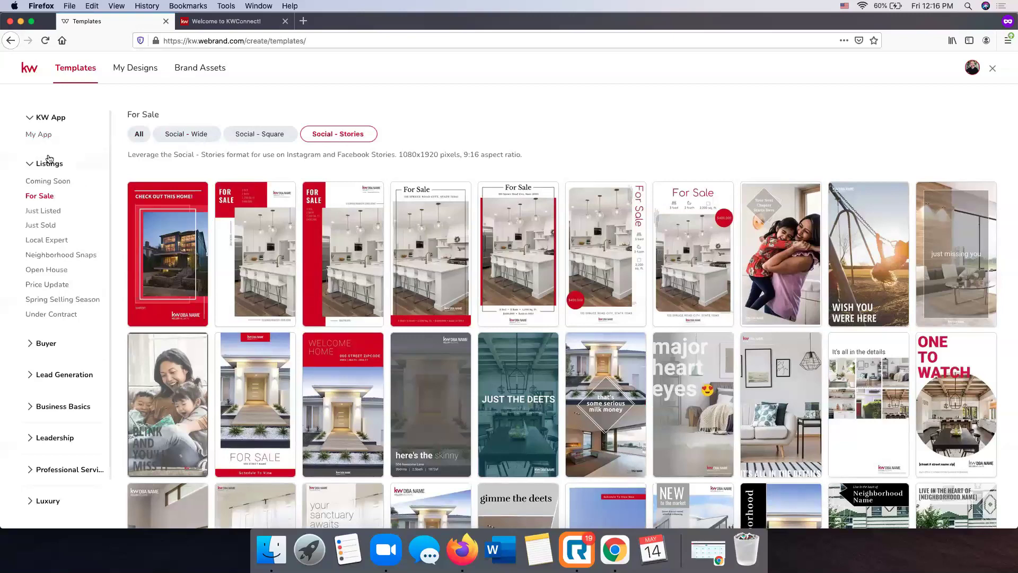
# Expand the Buyer and Lead Generation categories and show the Holiday Greetings templates
pyautogui.scroll(-1, 58, 316)
pyautogui.click(41, 329)
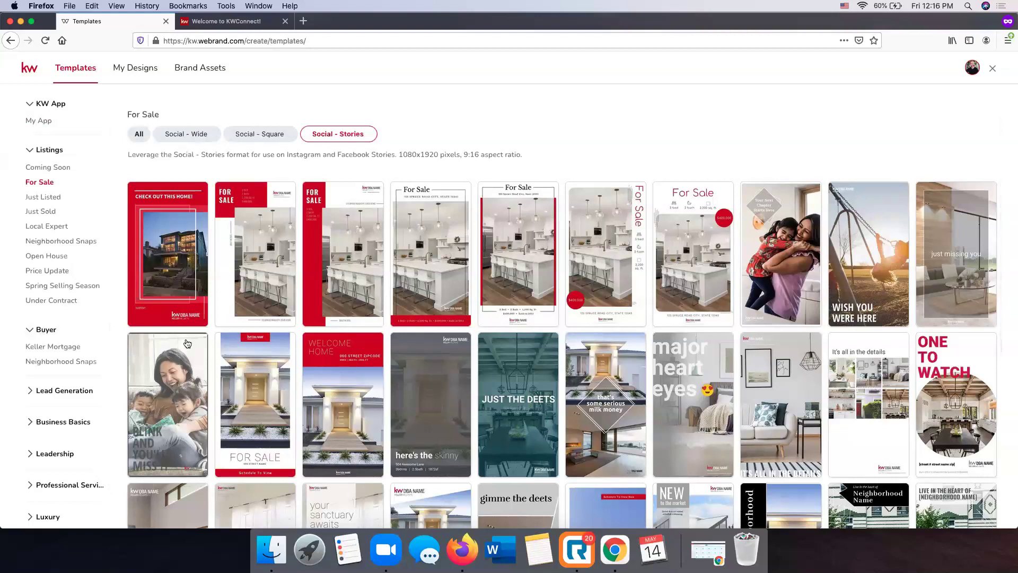
pyautogui.scroll(-2, 72, 367)
pyautogui.click(72, 368)
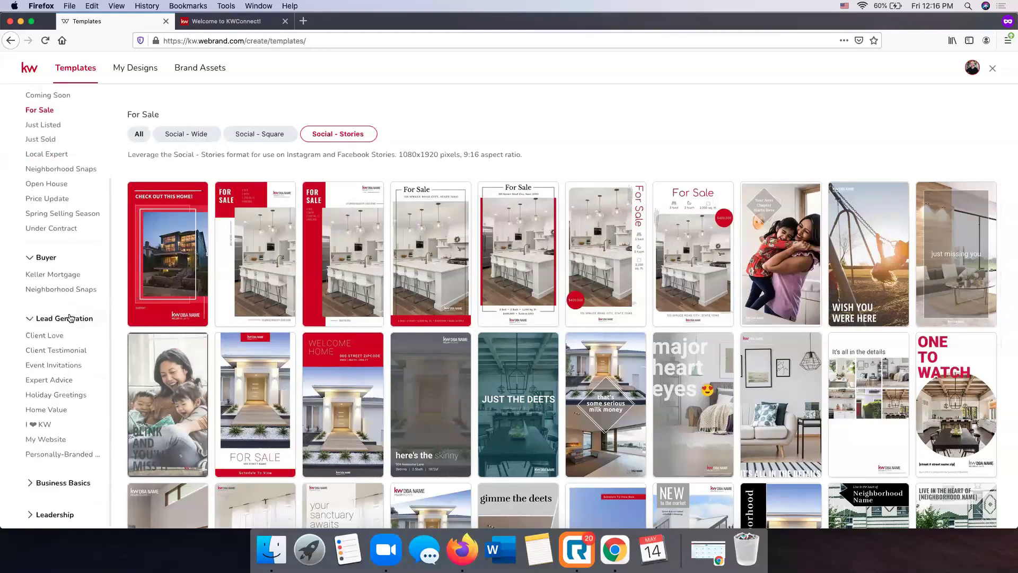
pyautogui.click(53, 396)
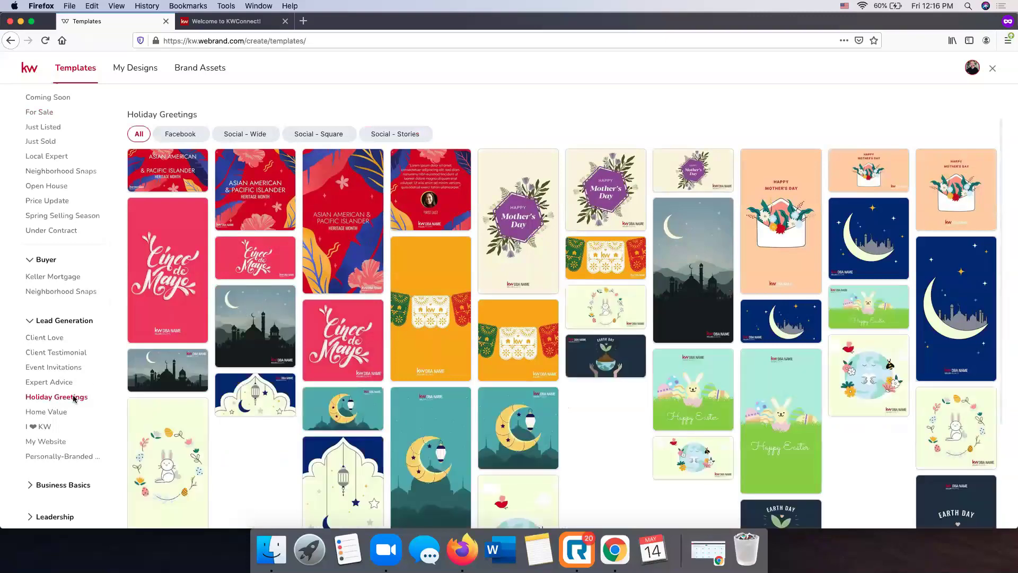
# View the Personally-Branded Zine templates in square and wide formats
pyautogui.scroll(-3, 67, 421)
pyautogui.click(65, 391)
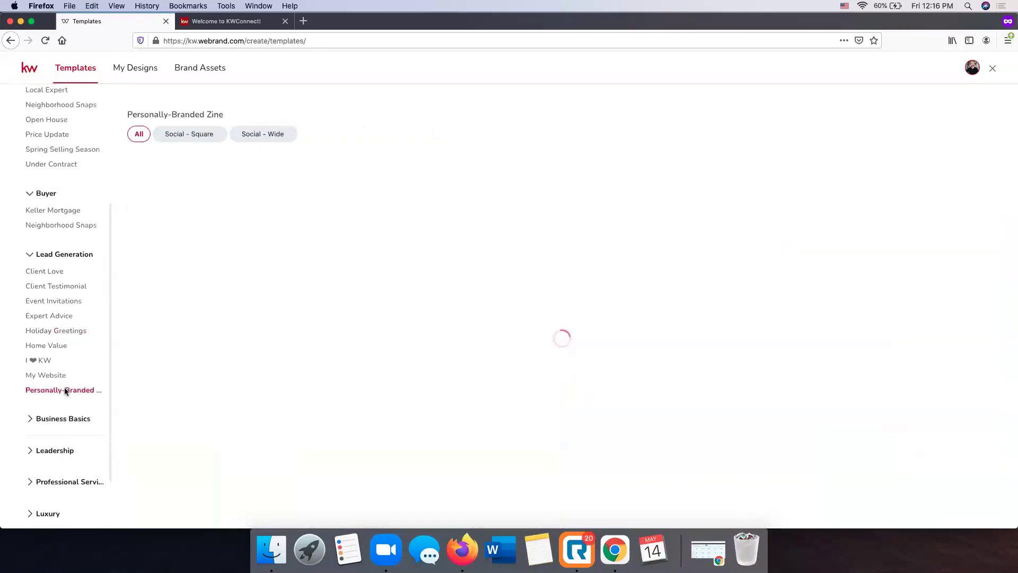
pyautogui.click(193, 135)
pyautogui.click(253, 133)
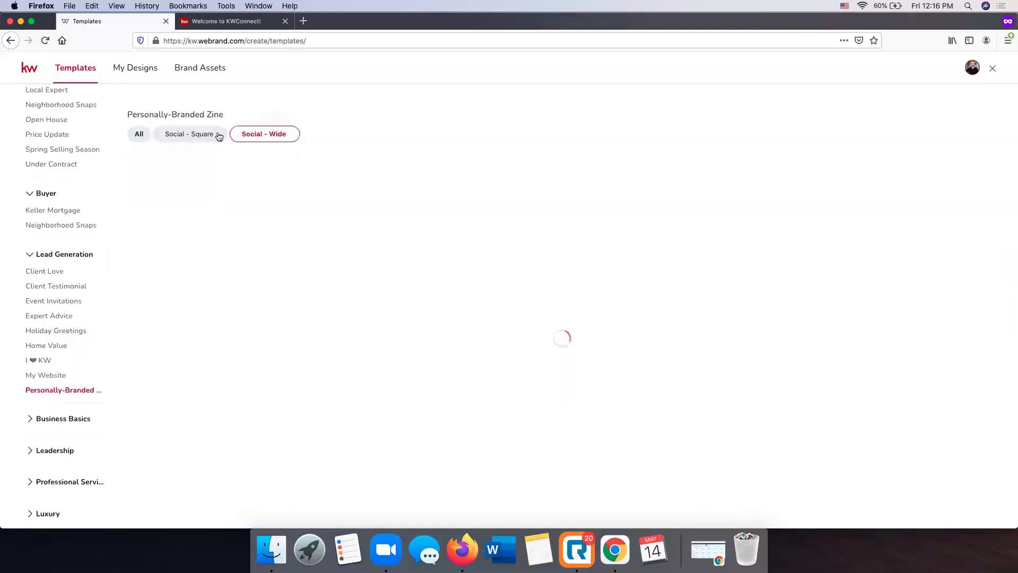
pyautogui.click(196, 137)
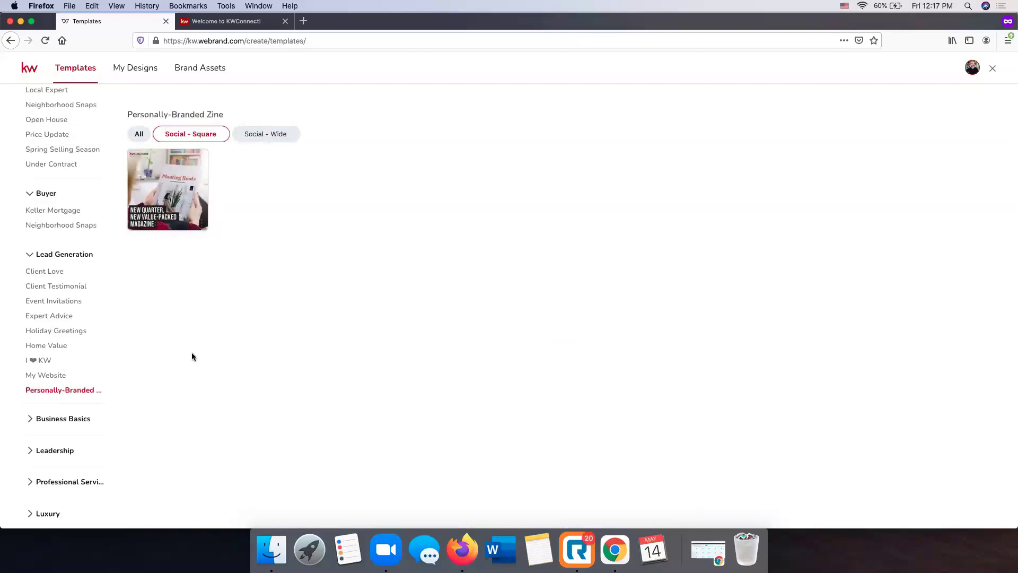
# Browse the Email Signatures, Social Branding, Luxury and New Designs template collections
pyautogui.click(74, 419)
pyautogui.scroll(-5, 71, 419)
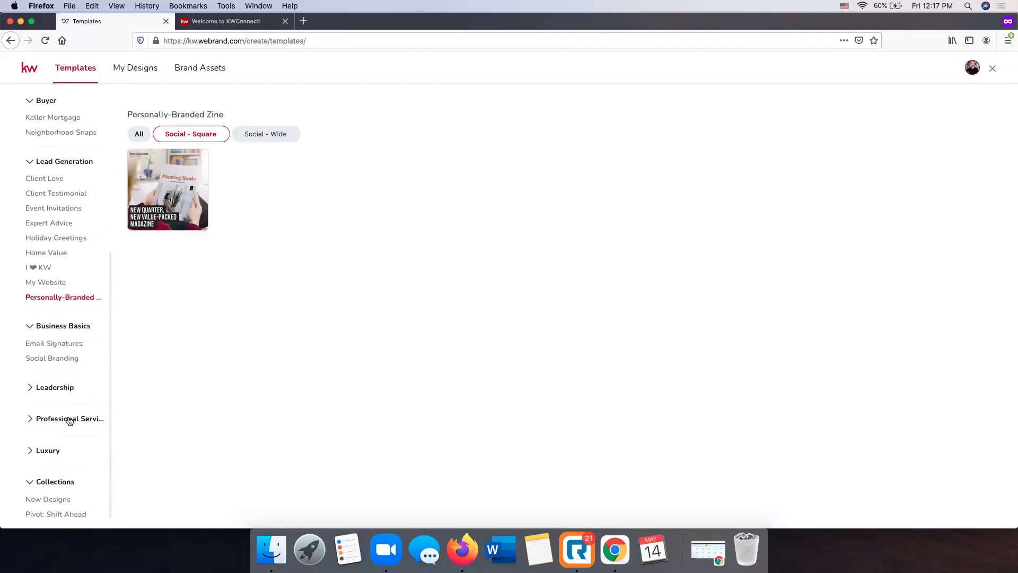
pyautogui.click(63, 340)
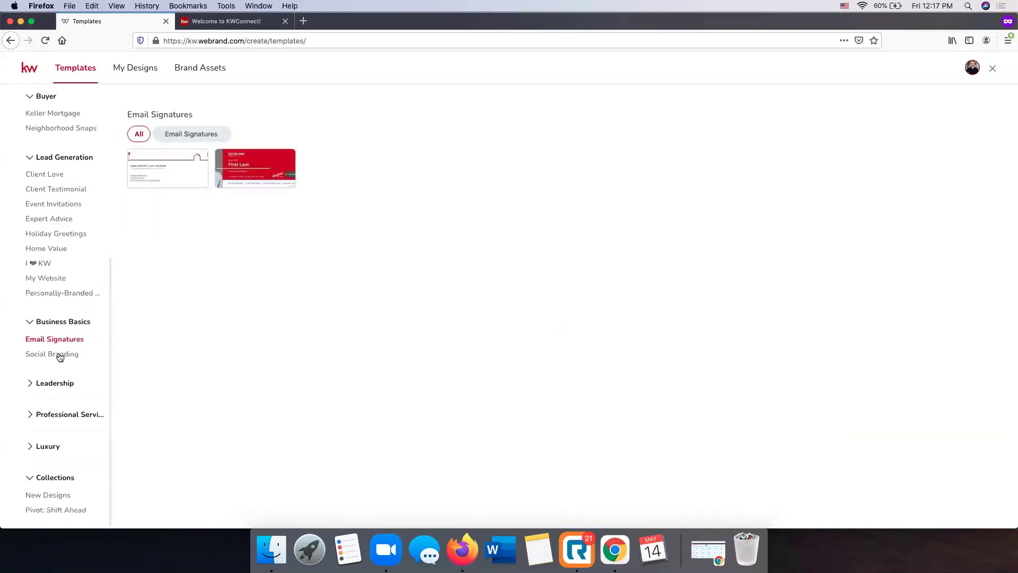
pyautogui.click(60, 354)
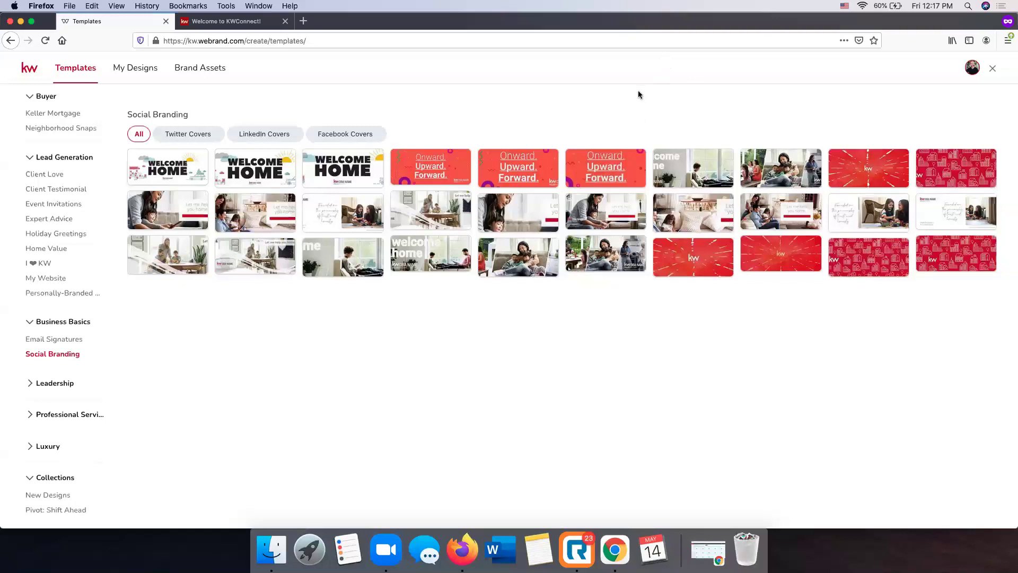
pyautogui.scroll(1, 79, 325)
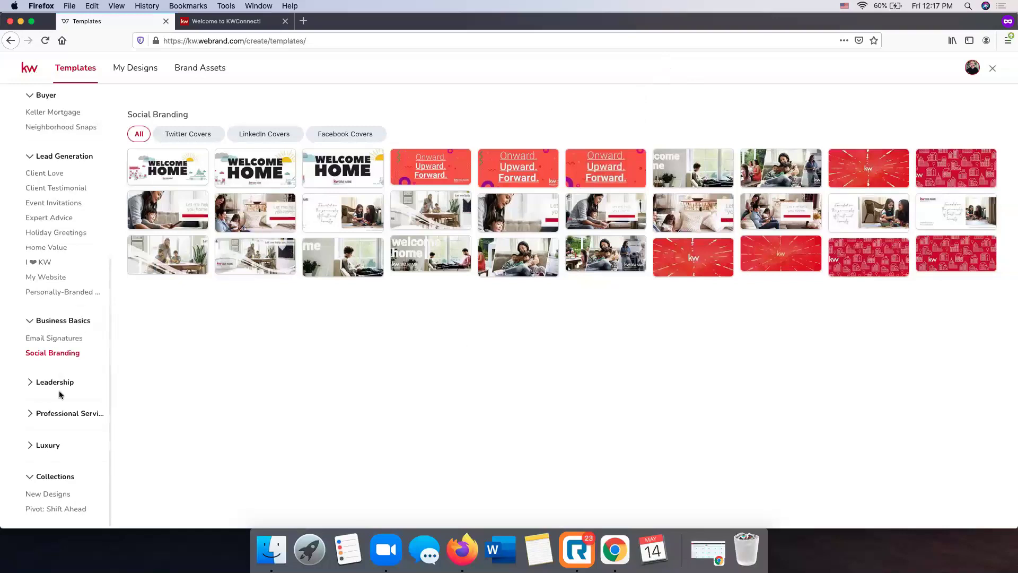
pyautogui.click(47, 449)
pyautogui.scroll(-4, 46, 451)
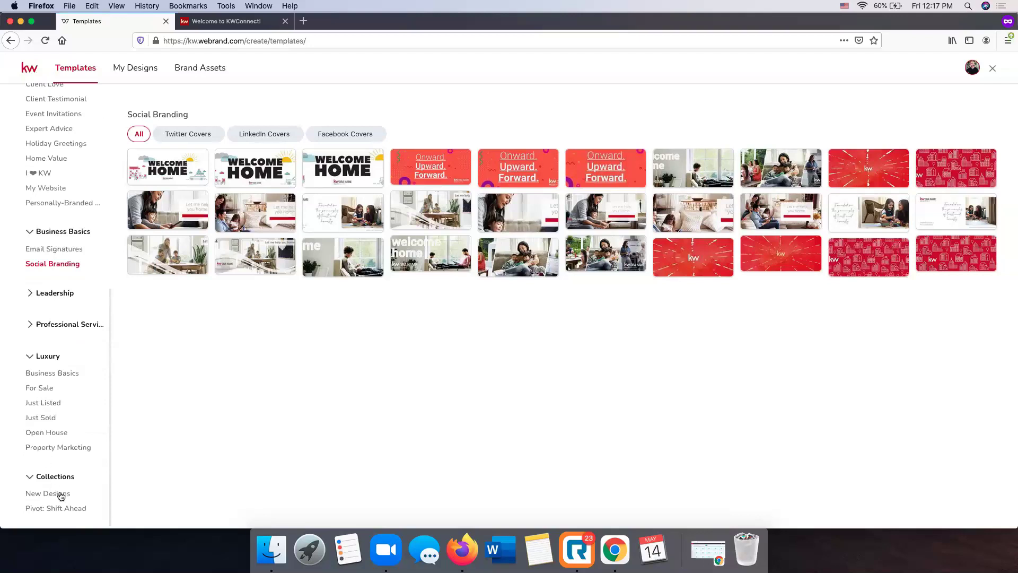
pyautogui.click(55, 493)
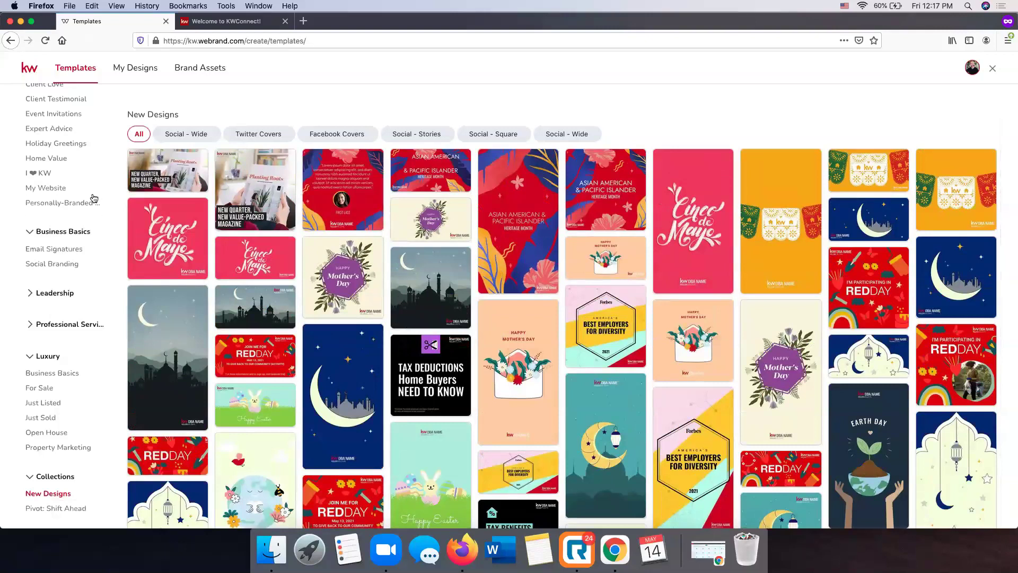
pyautogui.scroll(6, 92, 198)
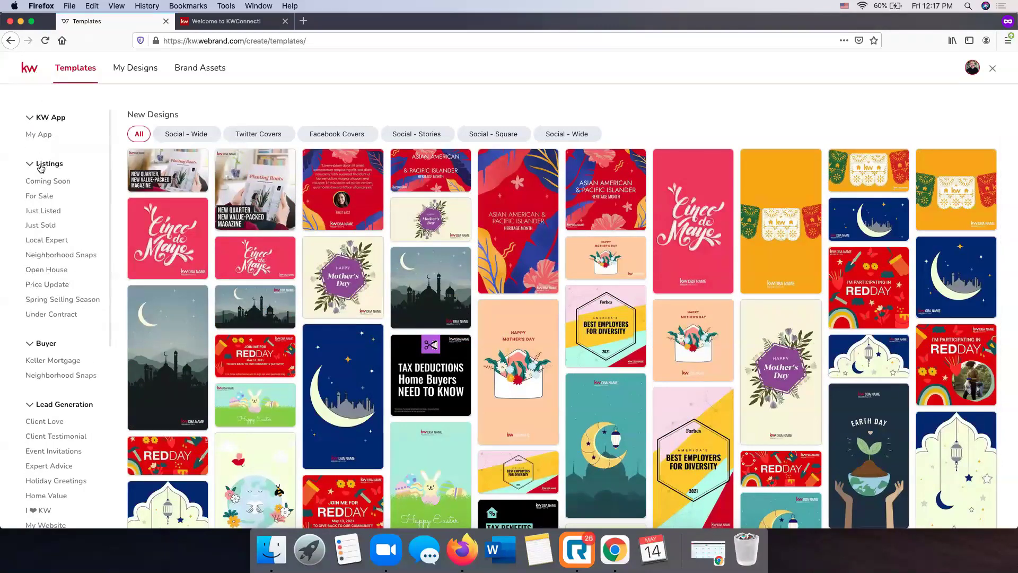
# Use the first Social - Wide Just Listed template to start a new design
pyautogui.click(47, 211)
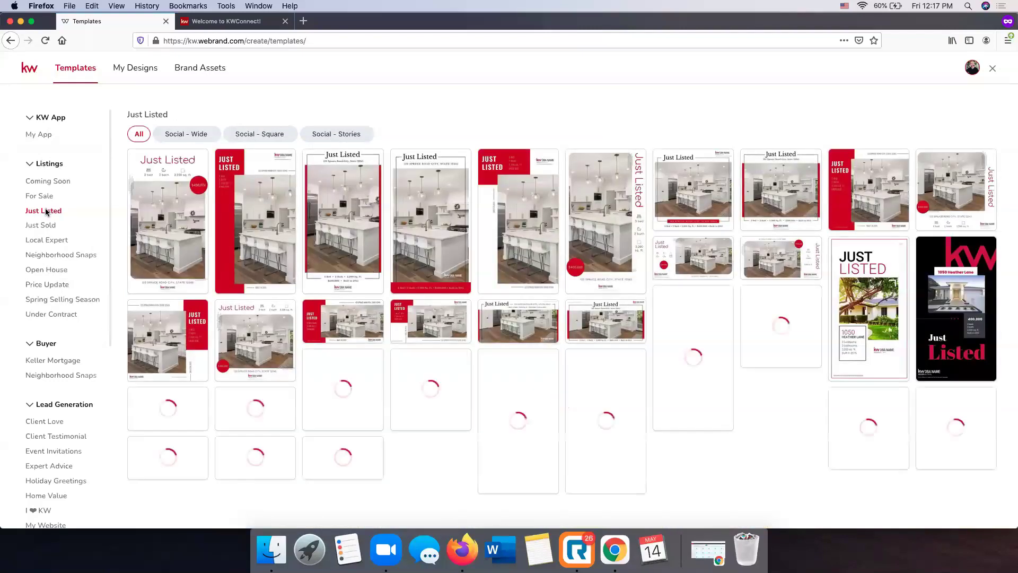
pyautogui.click(182, 134)
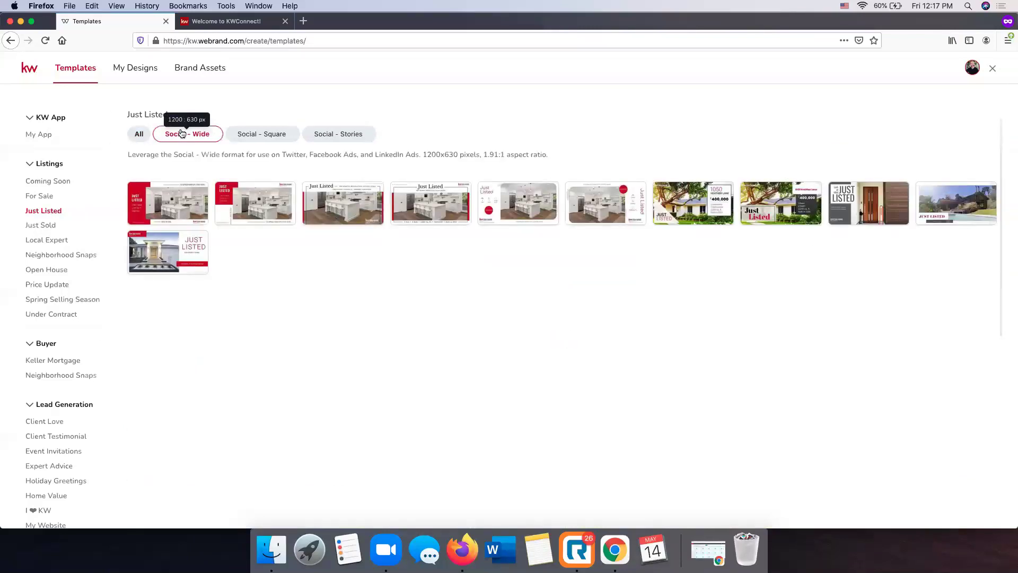
pyautogui.moveTo(176, 197)
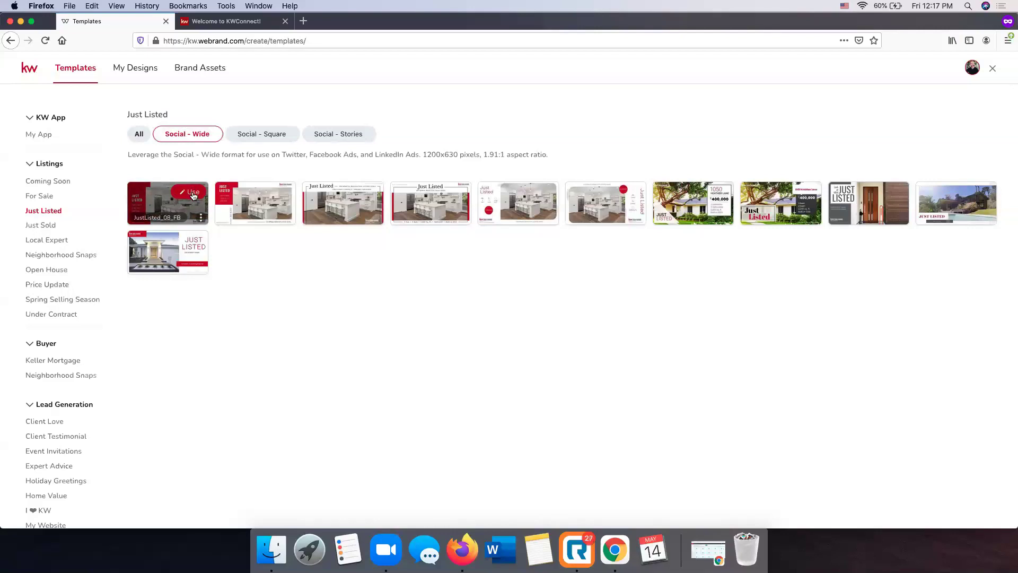
pyautogui.click(194, 196)
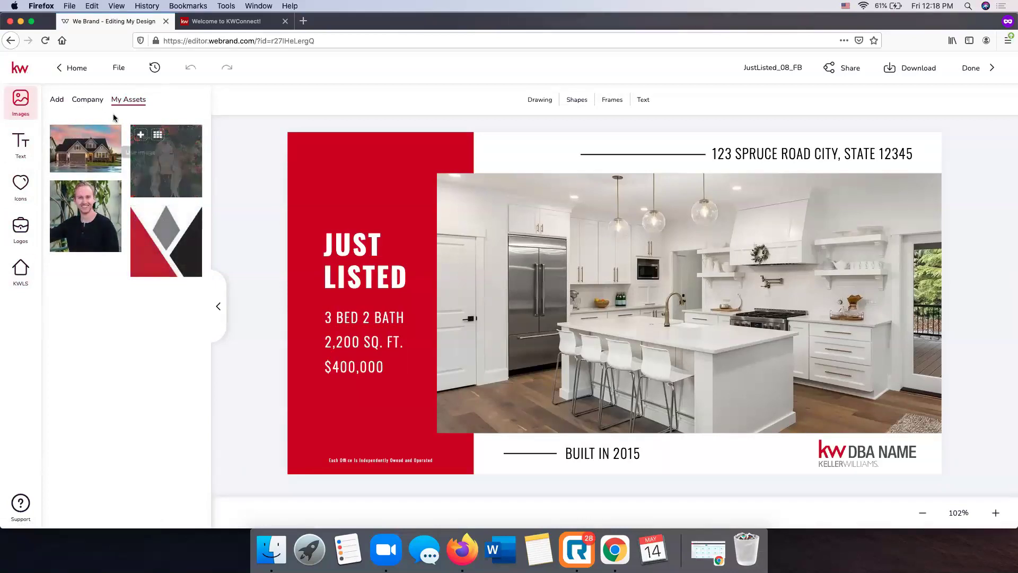
# Swap the kitchen photo for the house-in-hand picture from the Images > Company library
pyautogui.click(83, 102)
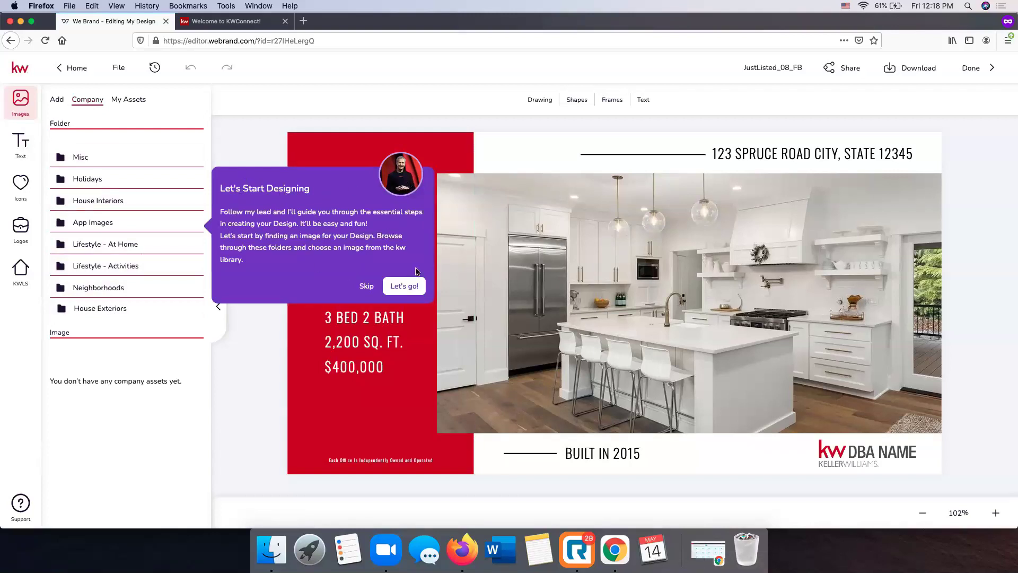
pyautogui.click(391, 286)
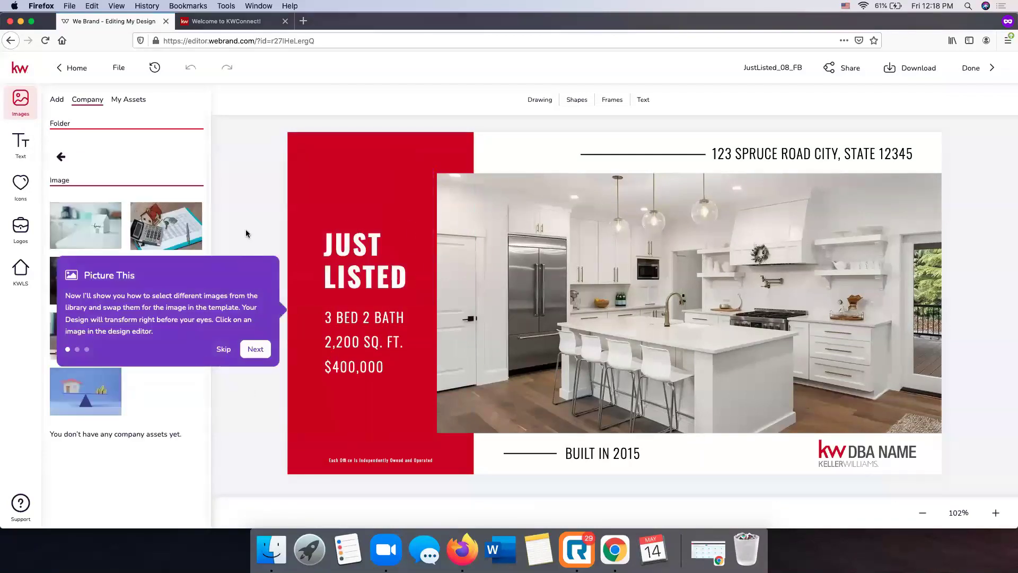
pyautogui.click(255, 349)
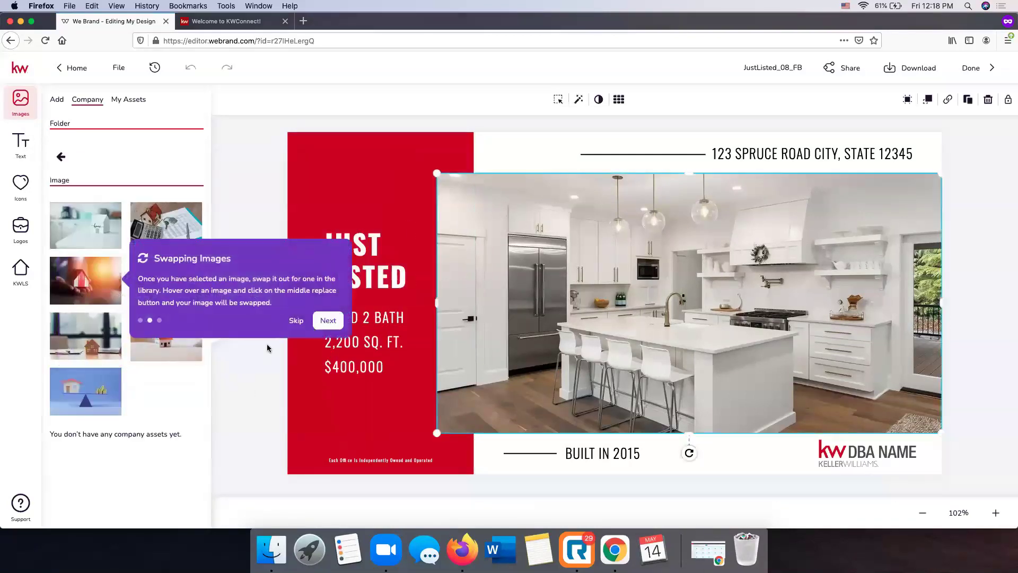
pyautogui.click(328, 321)
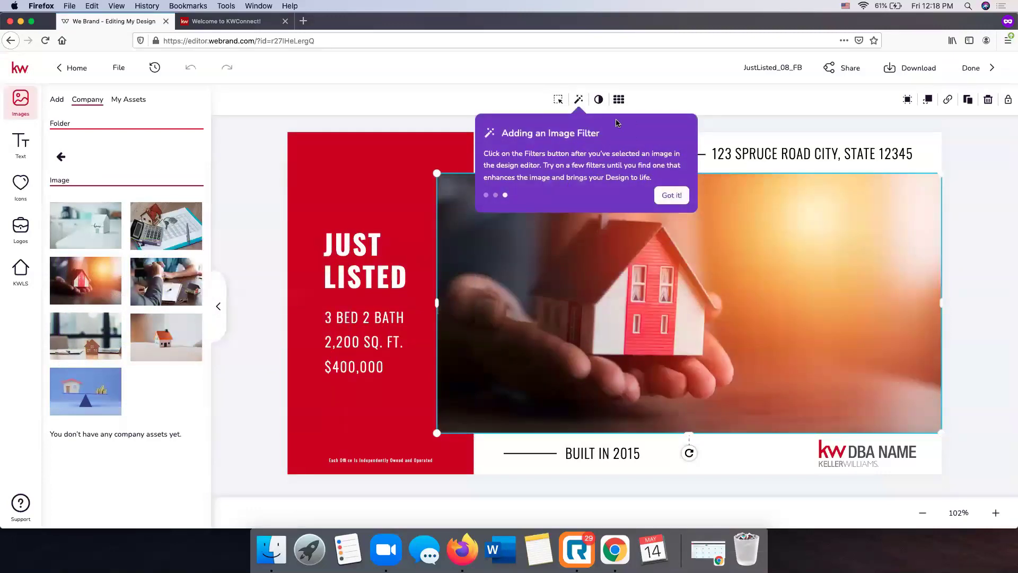
# Dismiss the filter tip, scroll the Lifestyle - At Home photos, check upload options, then open Text
pyautogui.click(671, 195)
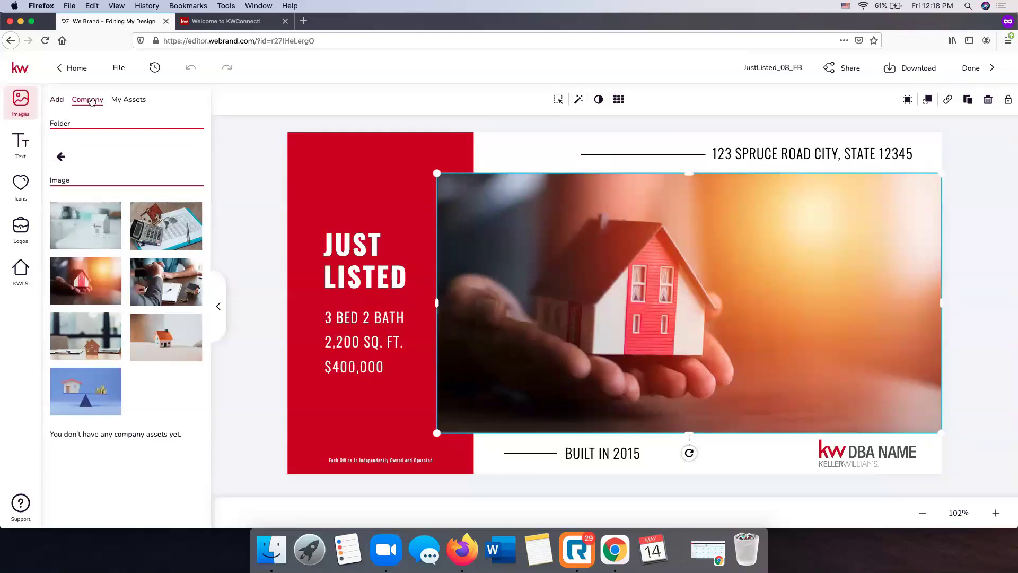
pyautogui.click(74, 156)
pyautogui.click(126, 245)
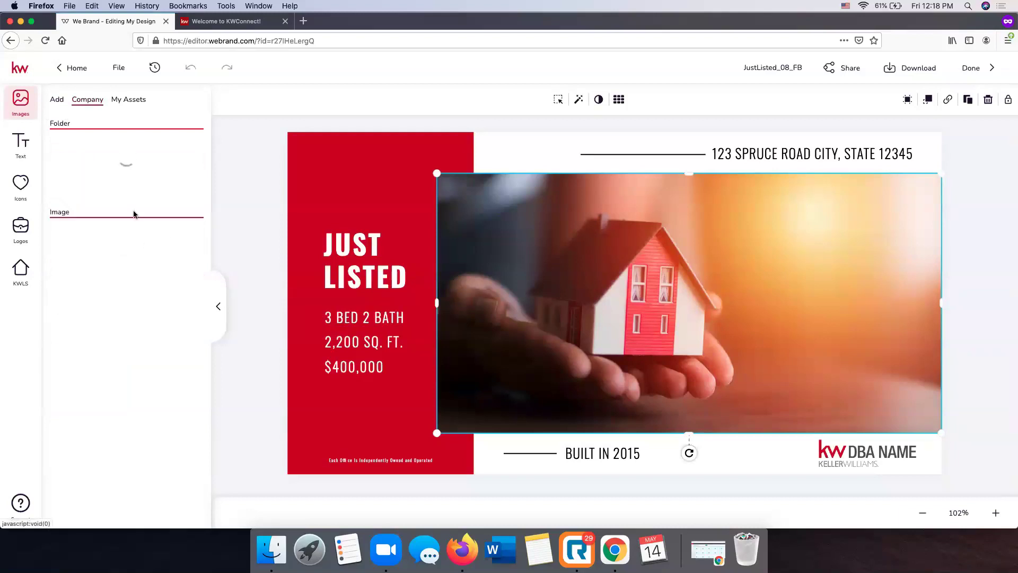
pyautogui.scroll(-3, 147, 307)
pyautogui.scroll(-10, 147, 307)
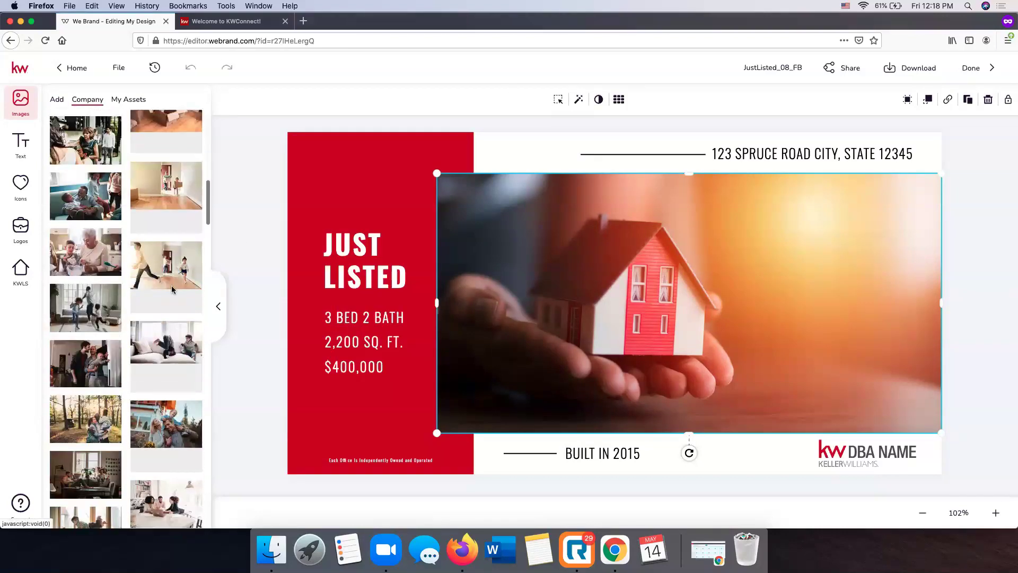
pyautogui.scroll(-5, 159, 286)
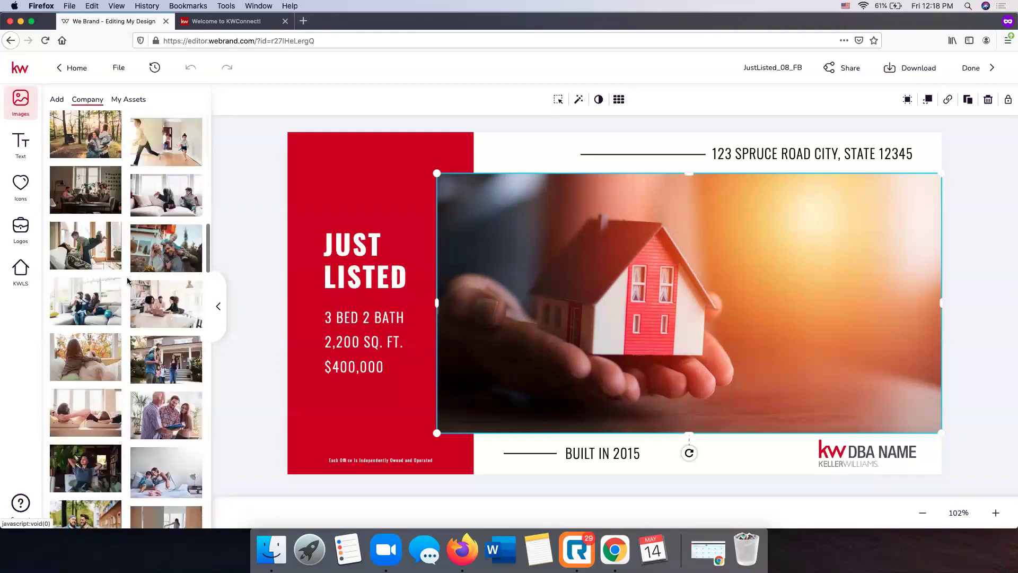
pyautogui.scroll(10, 127, 281)
pyautogui.scroll(4, 127, 281)
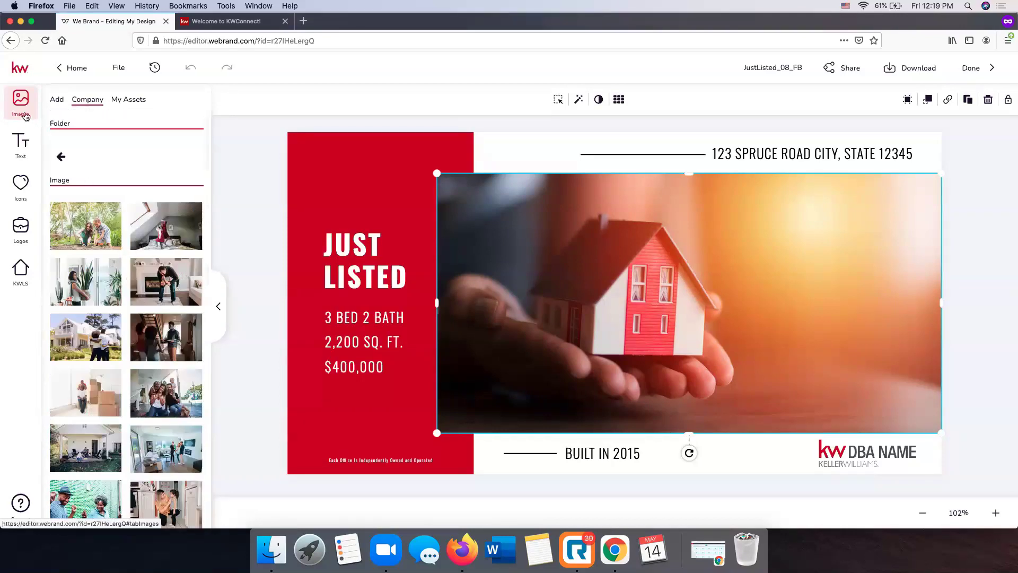
pyautogui.click(60, 101)
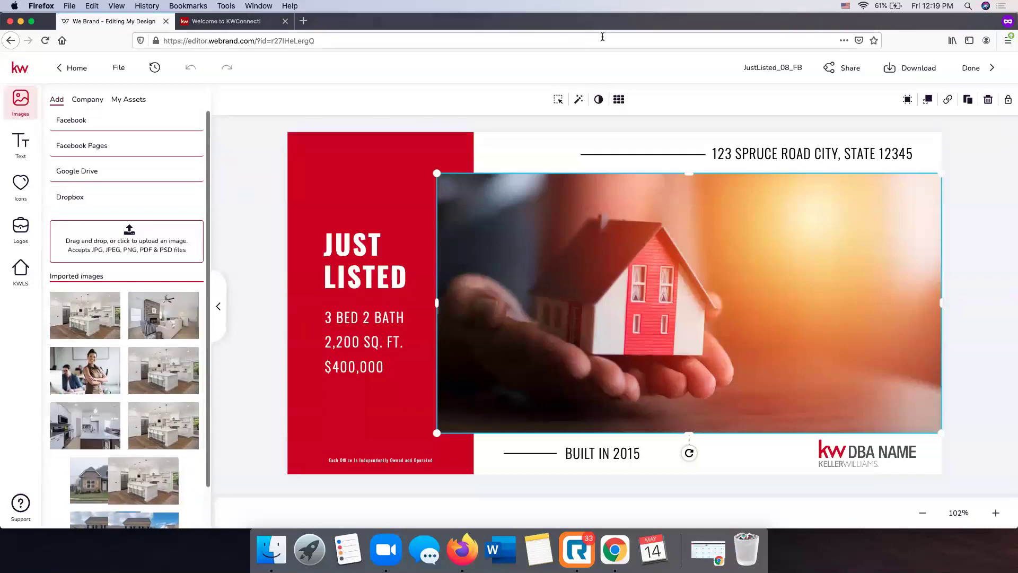
pyautogui.click(21, 143)
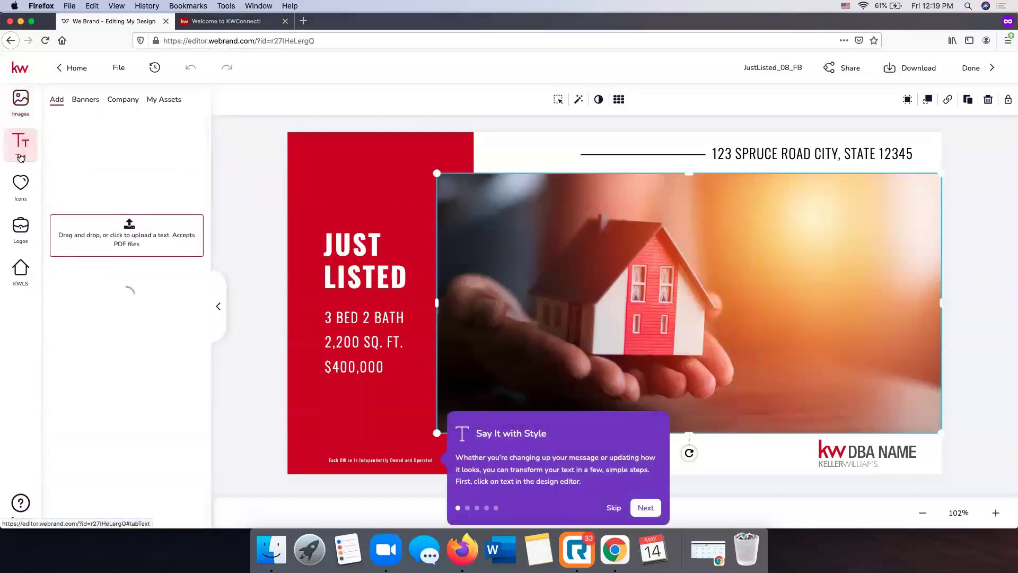
# Skip the text tour and review the Banners, Company and My Assets text tabs
pyautogui.click(613, 508)
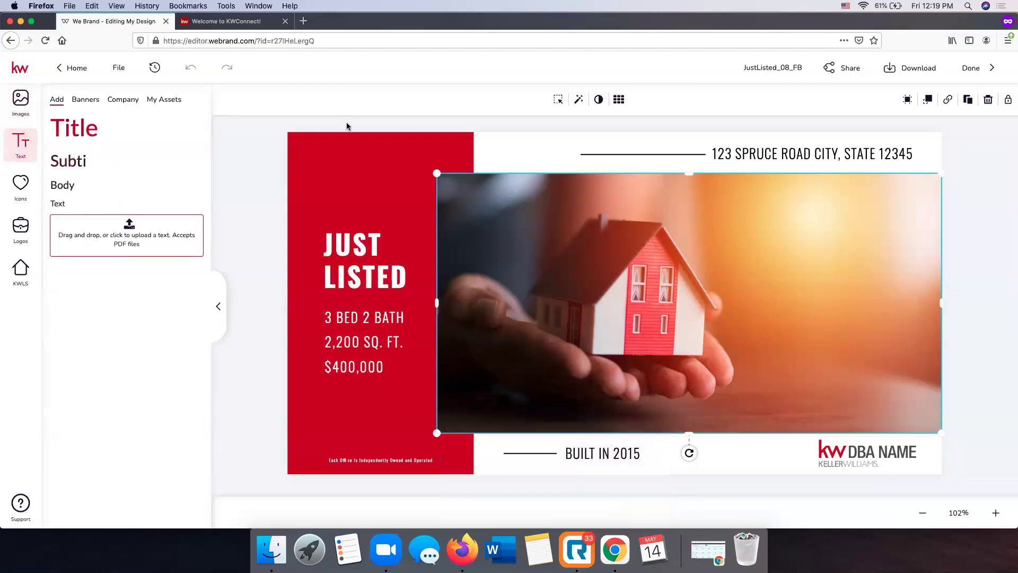
pyautogui.click(86, 100)
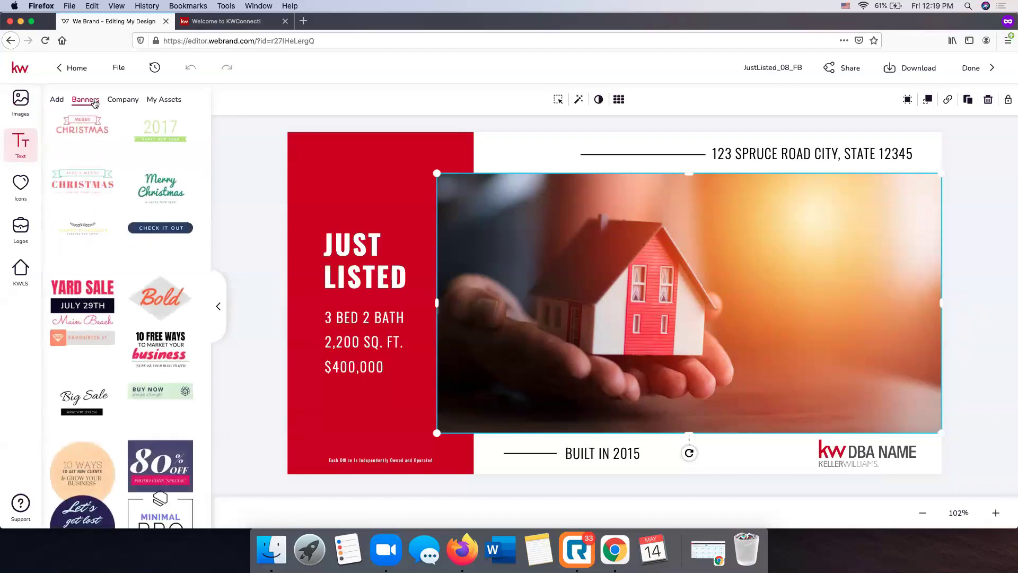
pyautogui.scroll(-3, 152, 218)
pyautogui.scroll(-10, 151, 218)
pyautogui.scroll(15, 152, 217)
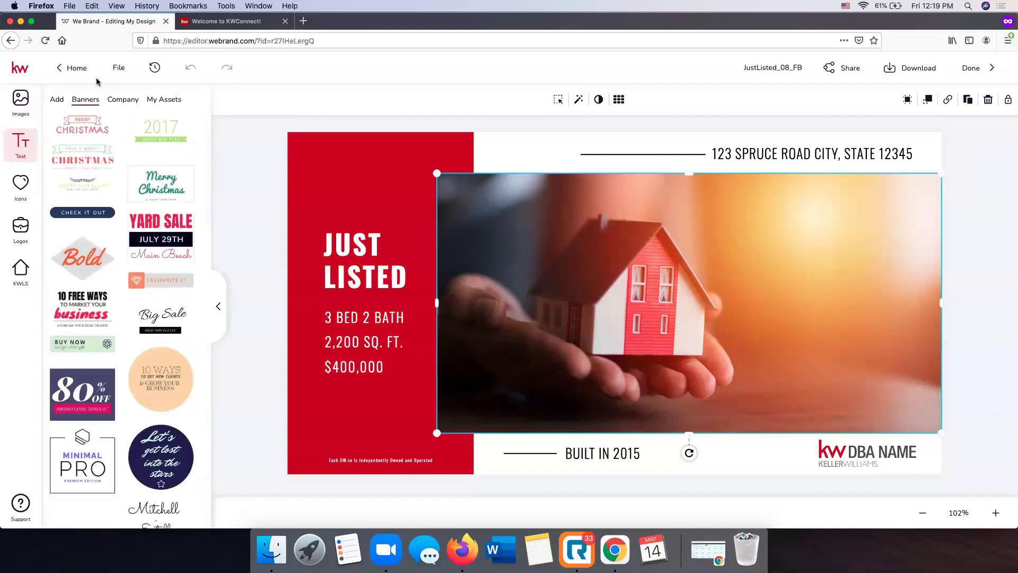
pyautogui.click(123, 101)
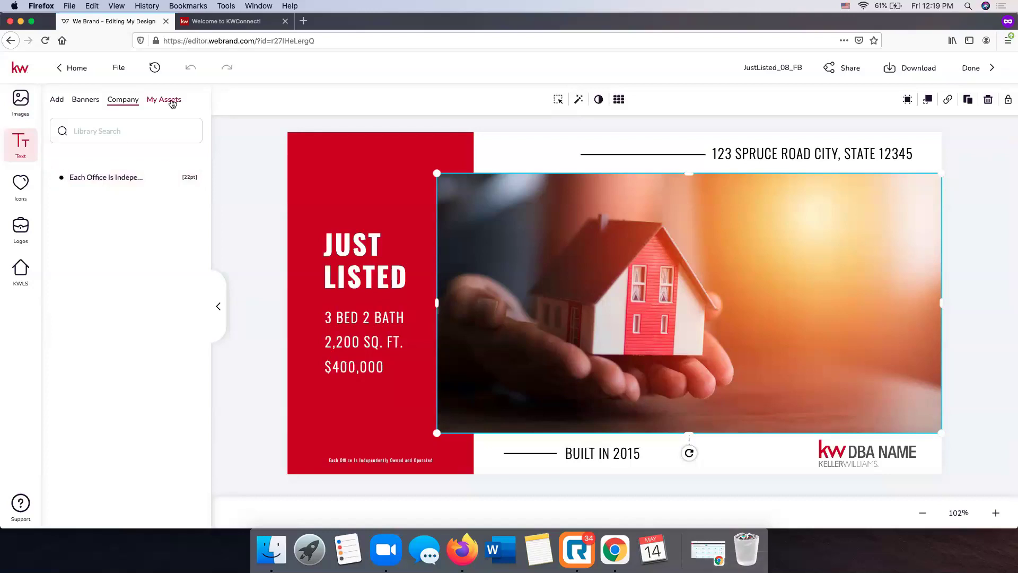
pyautogui.click(166, 100)
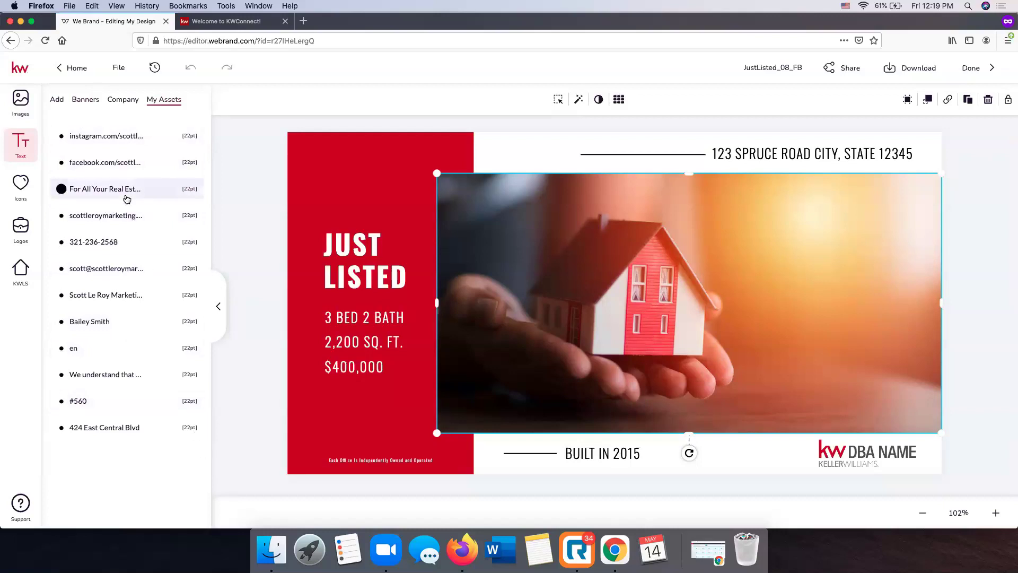
pyautogui.click(20, 188)
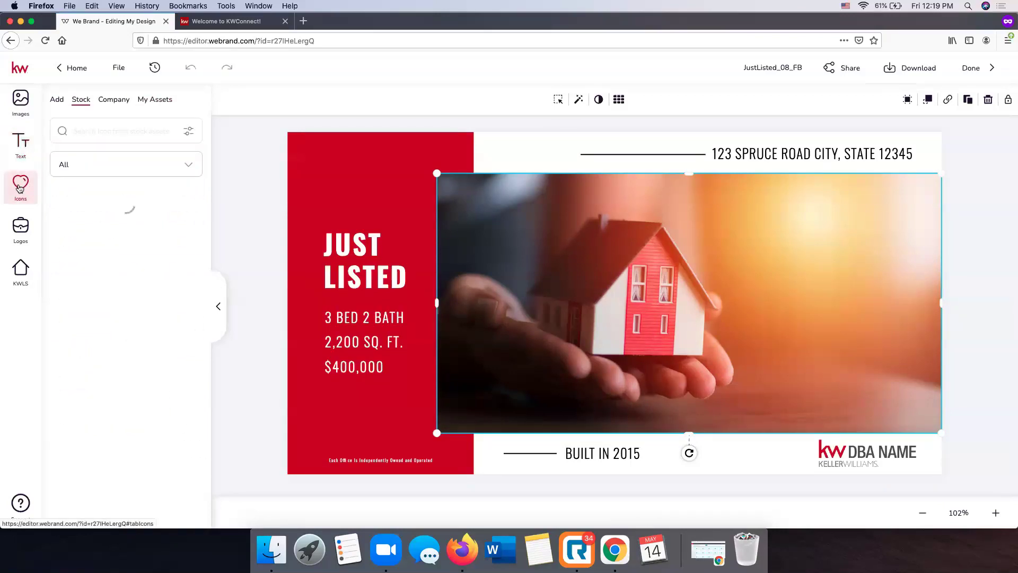
# Scroll the stock icons, view the Company and My Assets icon sets, then show saved logos
pyautogui.scroll(-2, 160, 227)
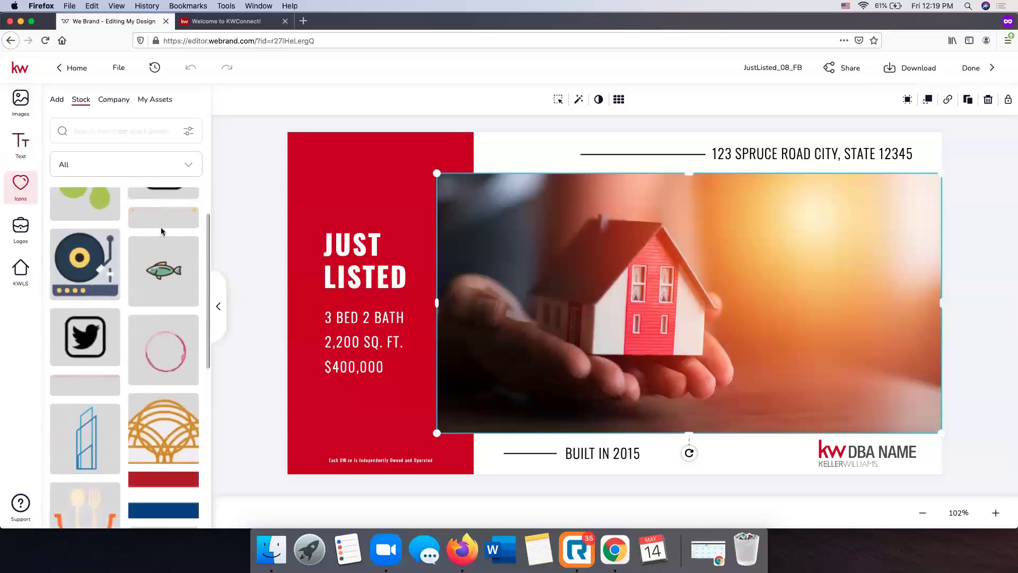
pyautogui.scroll(-10, 161, 227)
pyautogui.scroll(-10, 162, 232)
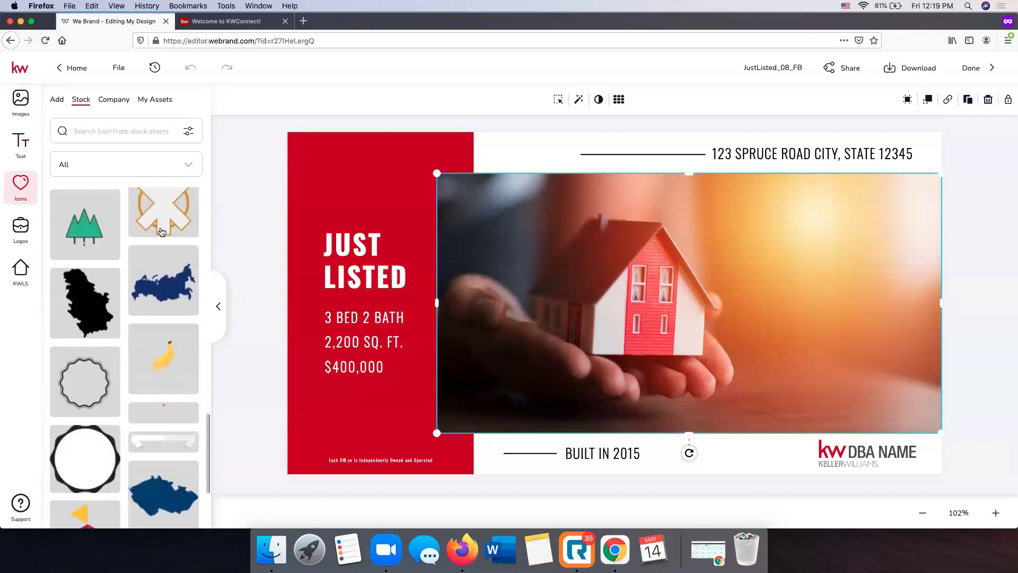
pyautogui.scroll(-5, 161, 231)
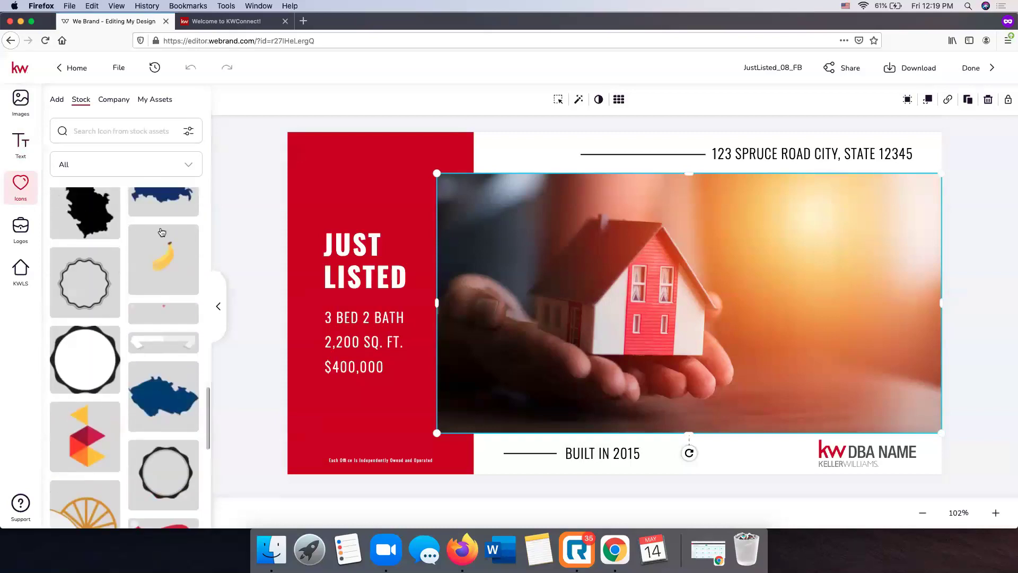
pyautogui.scroll(-5, 164, 268)
pyautogui.scroll(-5, 164, 267)
pyautogui.scroll(10, 164, 265)
pyautogui.click(112, 100)
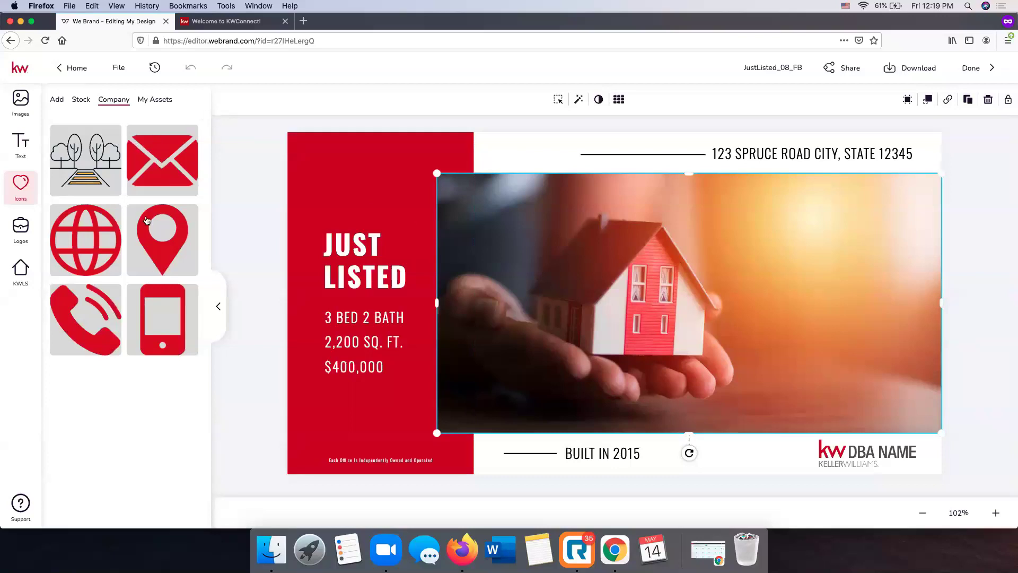
pyautogui.click(162, 101)
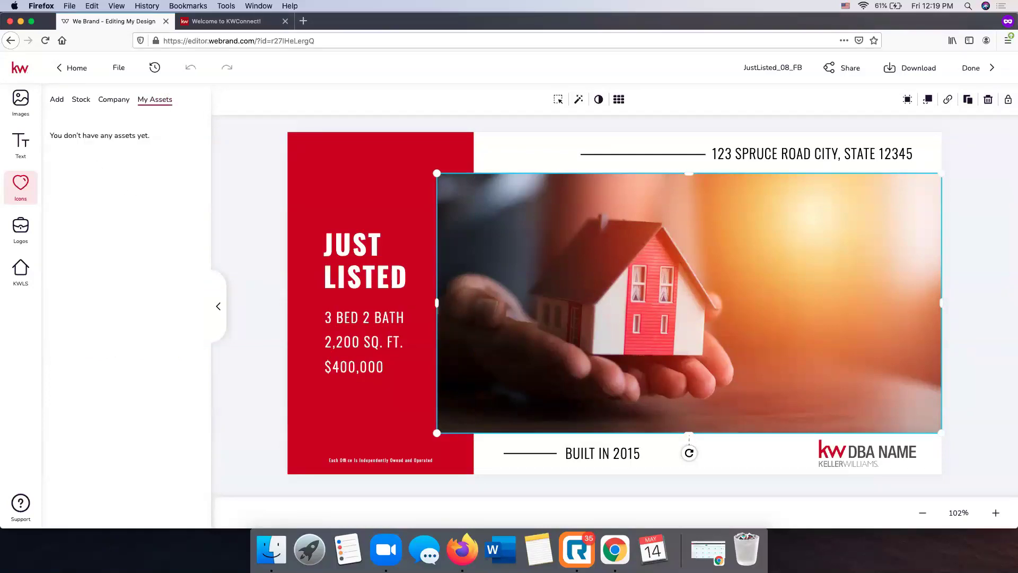
pyautogui.click(29, 226)
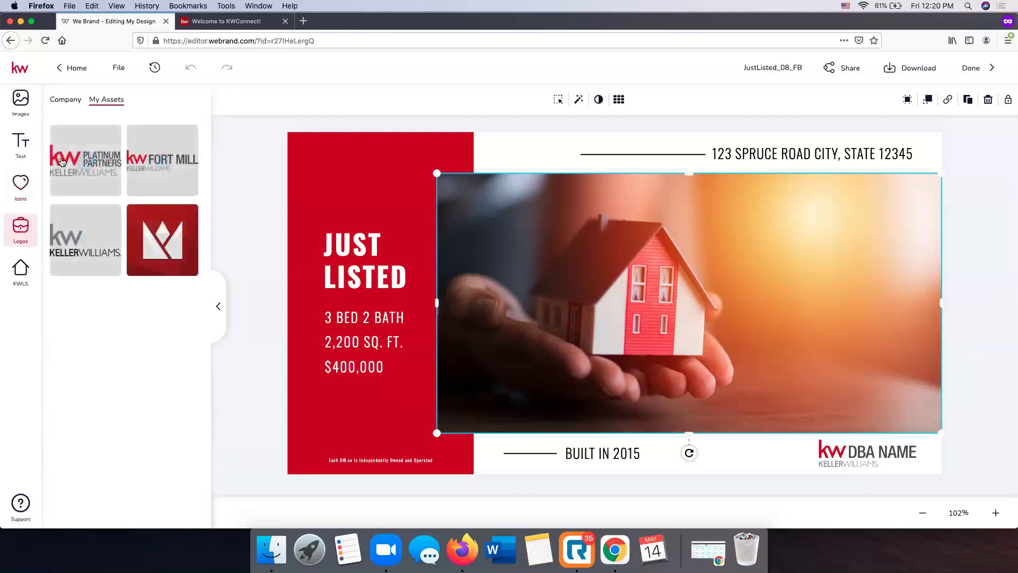
# Browse the Company > KW logo folder, then switch to the KWLS listing search
pyautogui.click(67, 101)
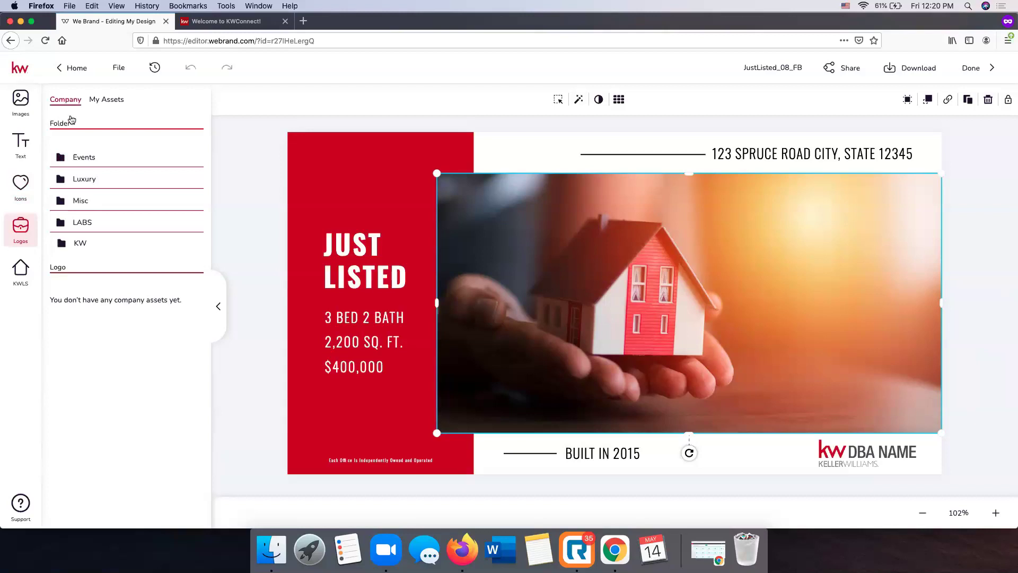
pyautogui.click(86, 245)
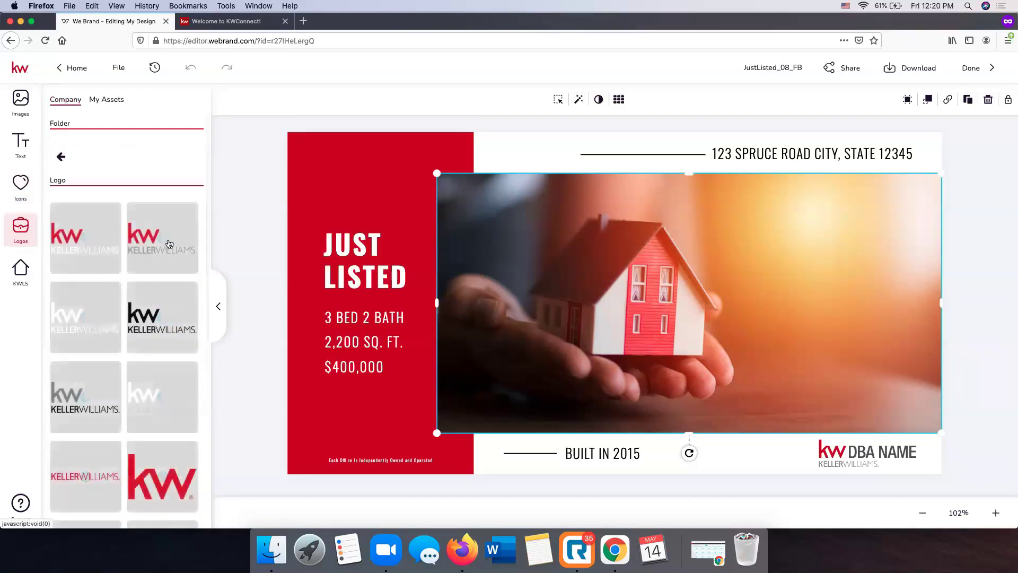
pyautogui.scroll(-3, 116, 277)
pyautogui.scroll(-3, 117, 282)
pyautogui.scroll(10, 117, 282)
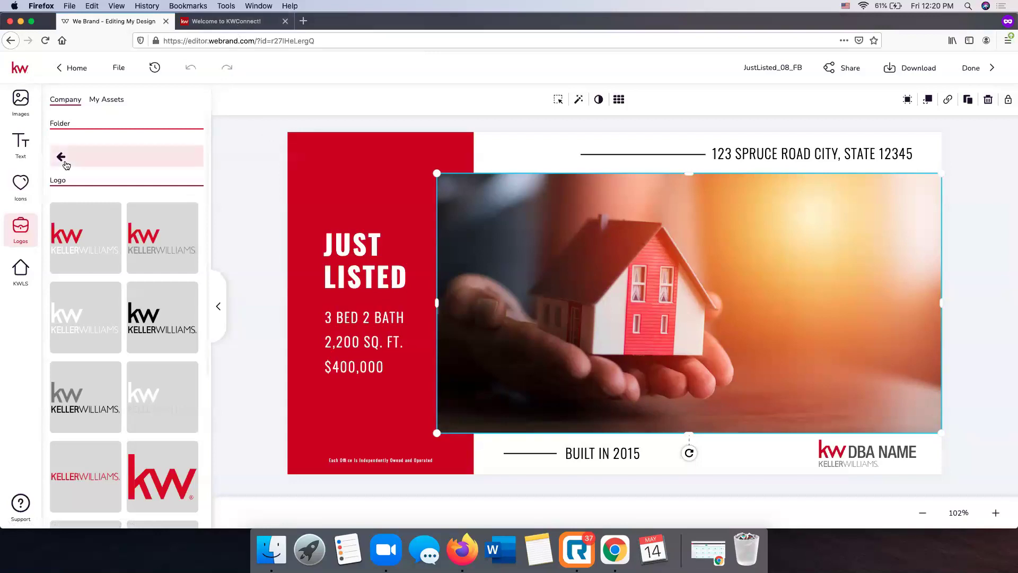
pyautogui.click(28, 278)
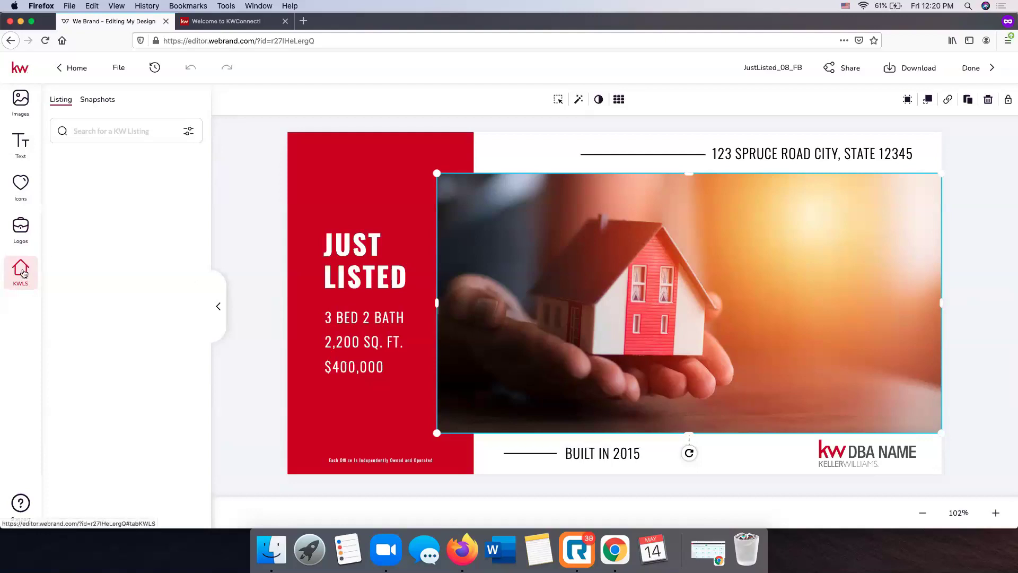
# Set the KWLS listing search to search by address and enter the search text
pyautogui.click(104, 131)
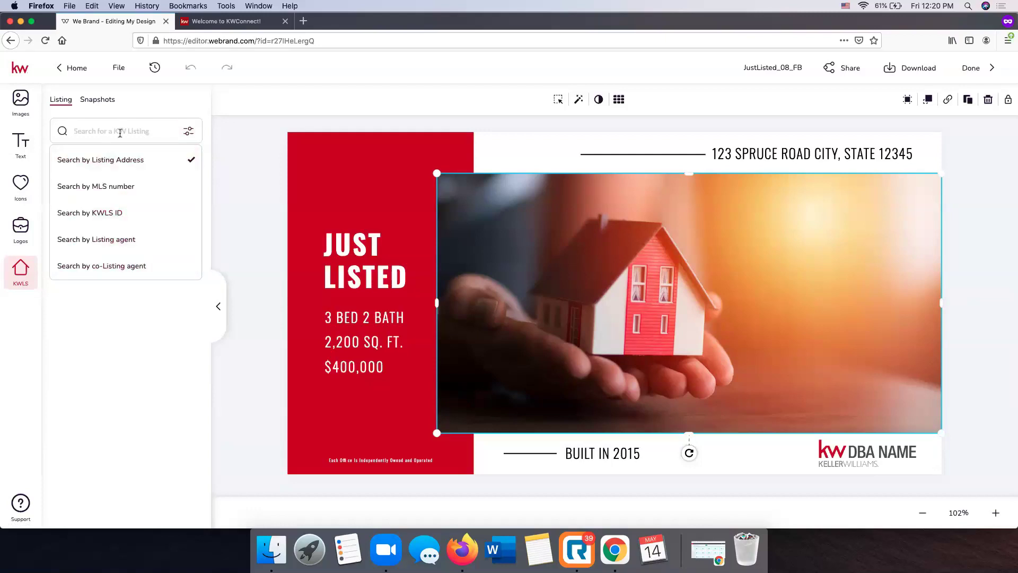
pyautogui.click(120, 133)
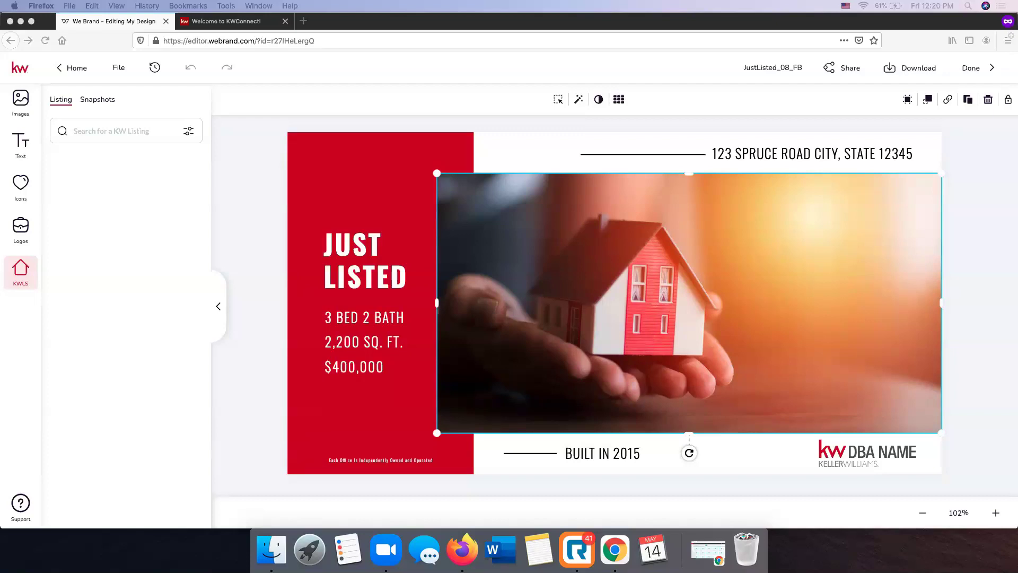
pyautogui.click(109, 130)
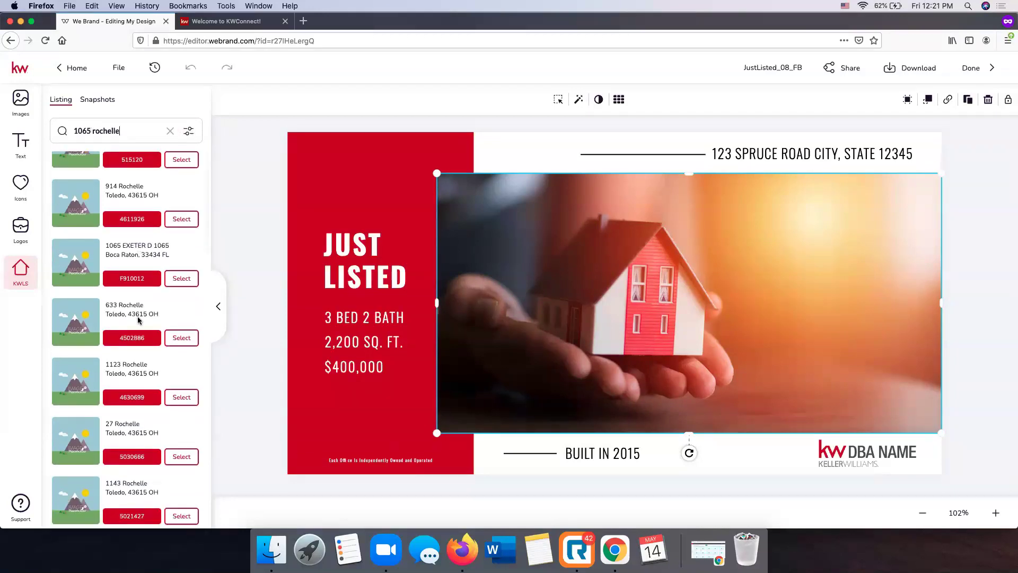
pyautogui.click(186, 130)
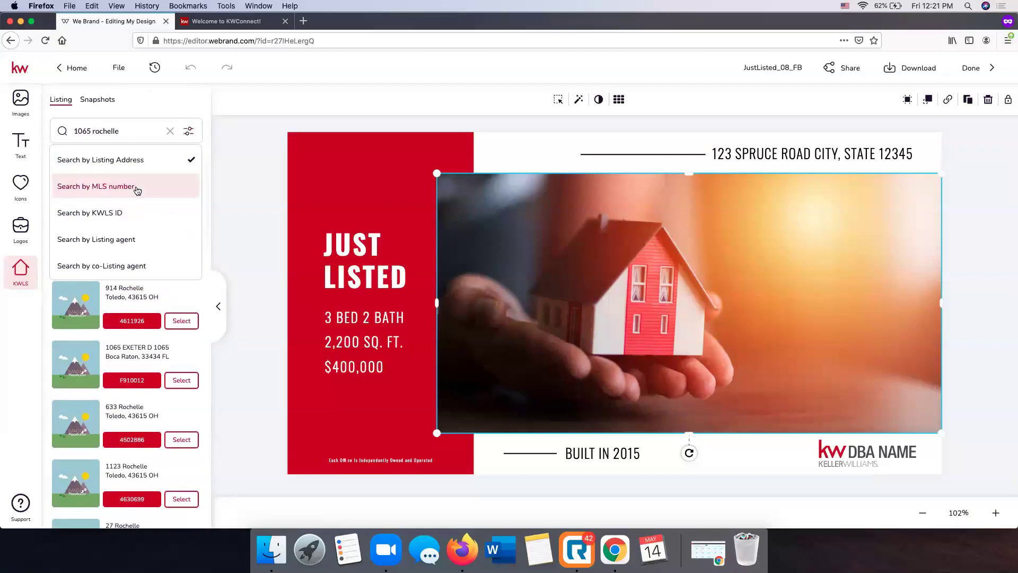
pyautogui.click(135, 160)
# Open the photos of the Rochelle Ave, Thompsons Station listing from the results
pyautogui.scroll(-5, 153, 249)
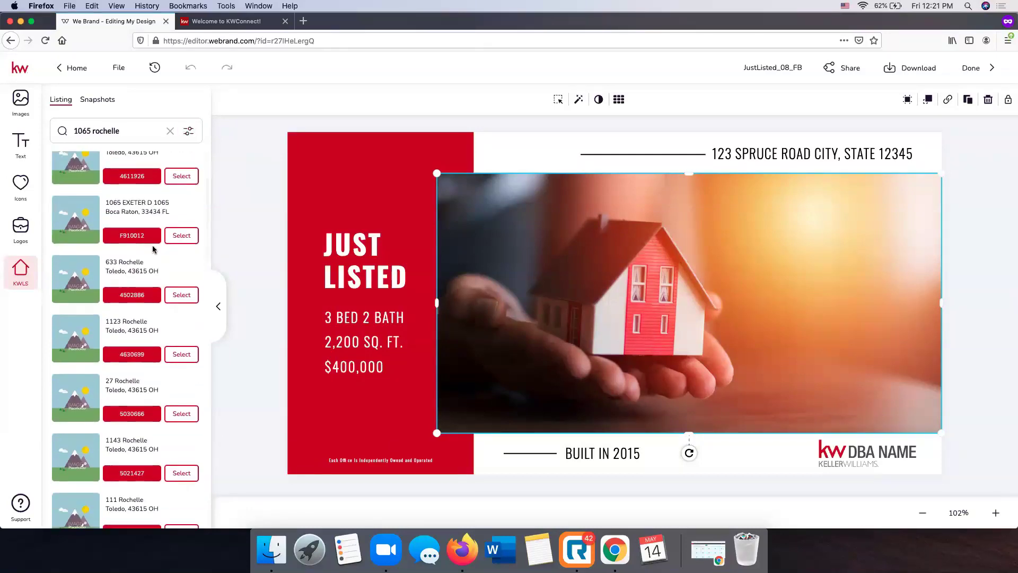
pyautogui.scroll(-6, 153, 250)
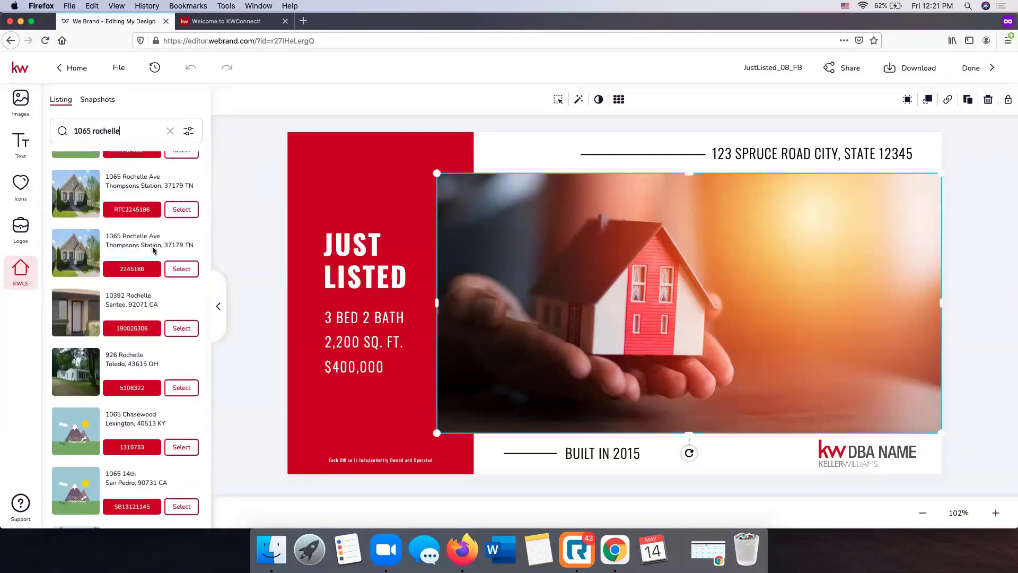
pyautogui.scroll(3, 153, 249)
pyautogui.scroll(-2, 153, 249)
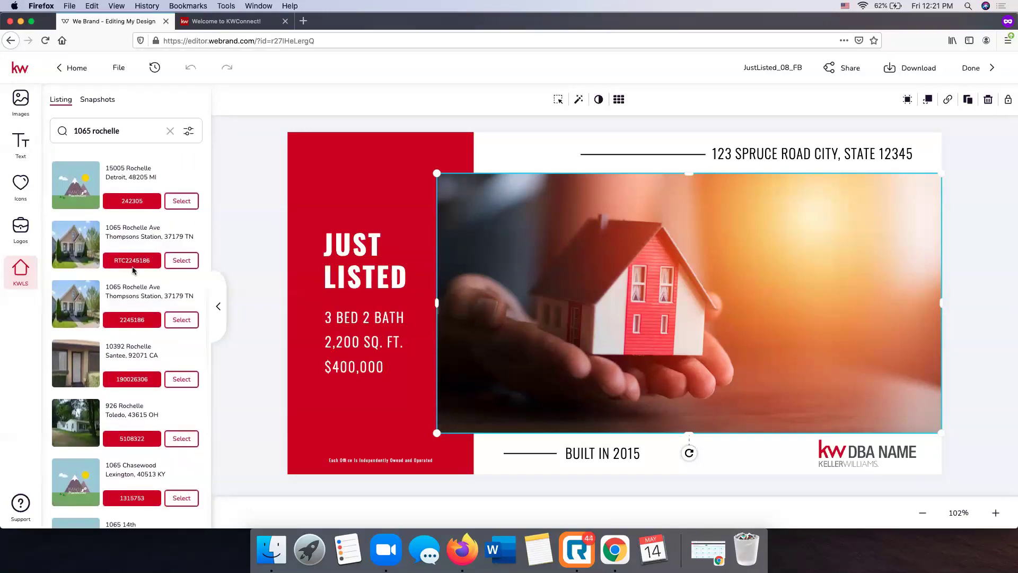
pyautogui.click(191, 261)
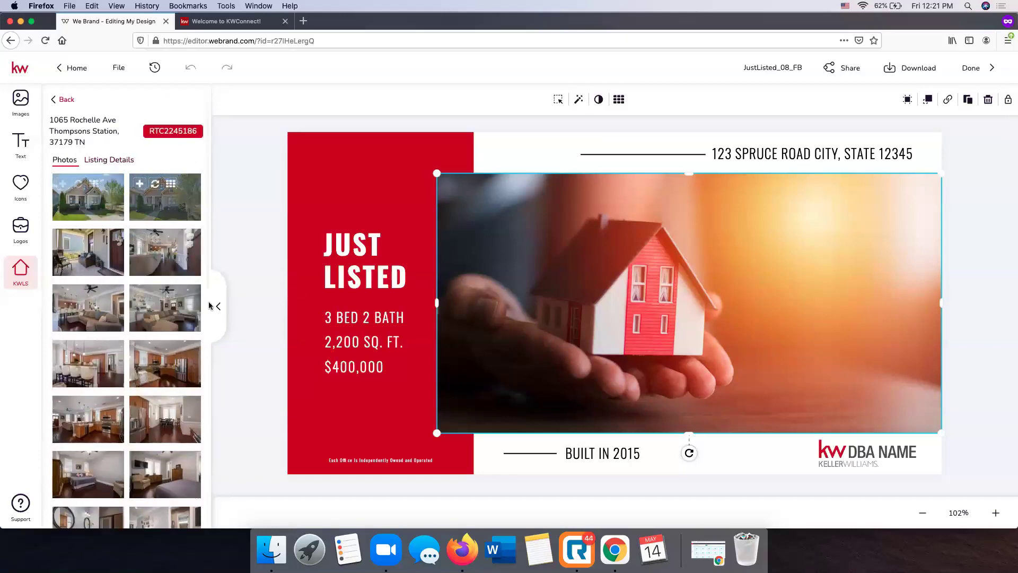
# Swap the stock hand-and-house photo for the listing's front exterior photo
pyautogui.scroll(-7, 123, 297)
pyautogui.scroll(7, 125, 301)
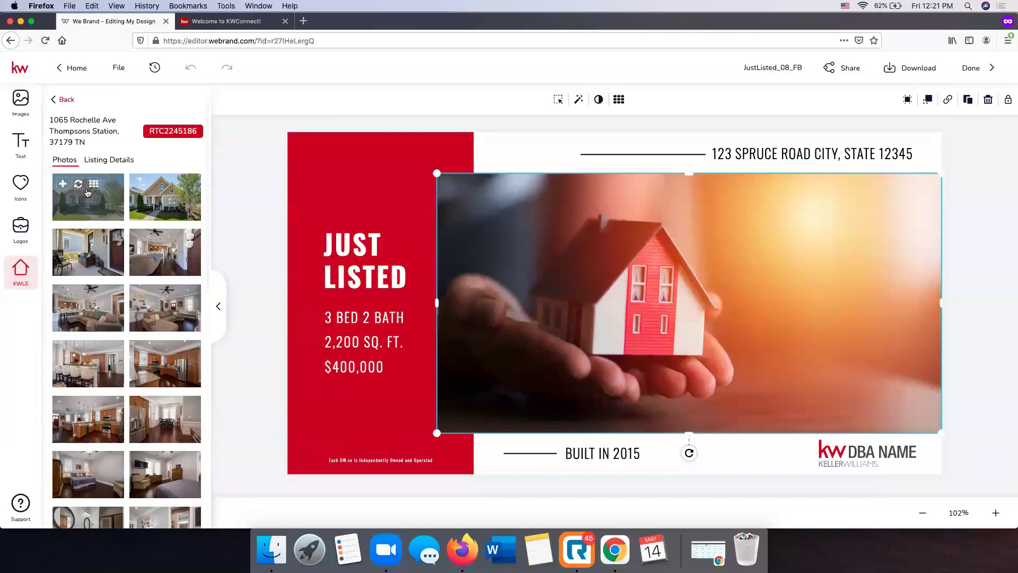
pyautogui.click(268, 159)
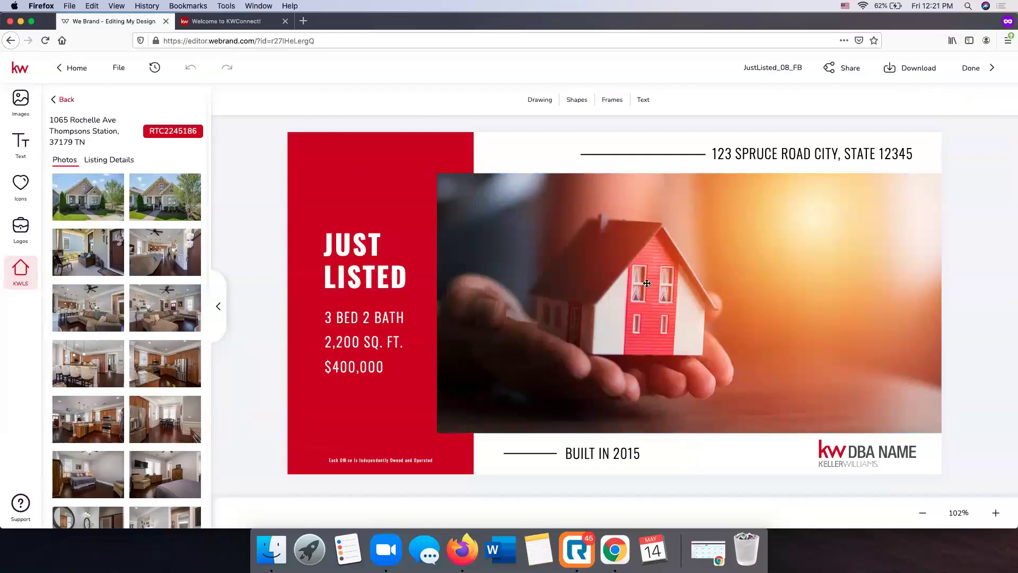
pyautogui.click(618, 254)
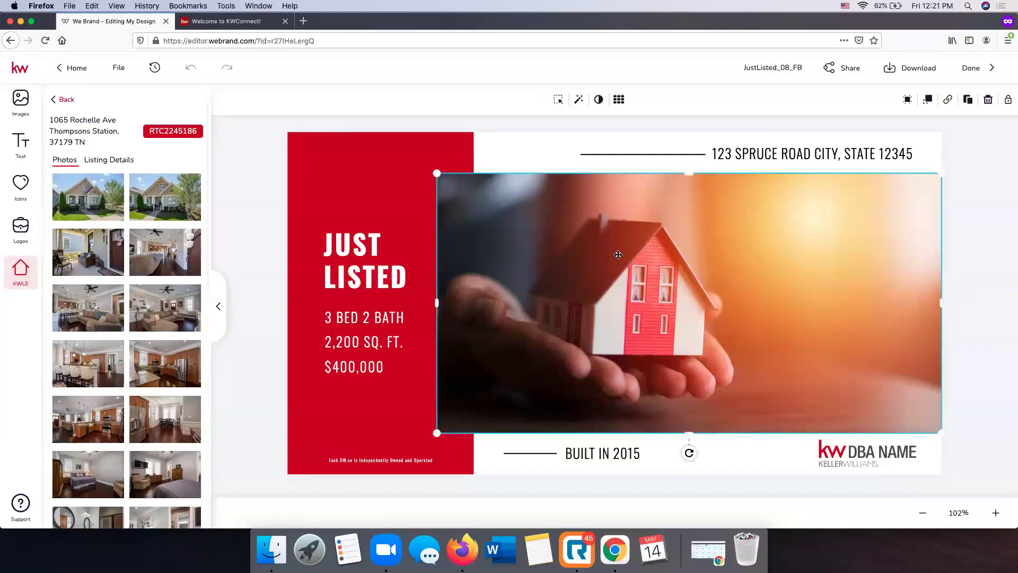
pyautogui.moveTo(97, 202)
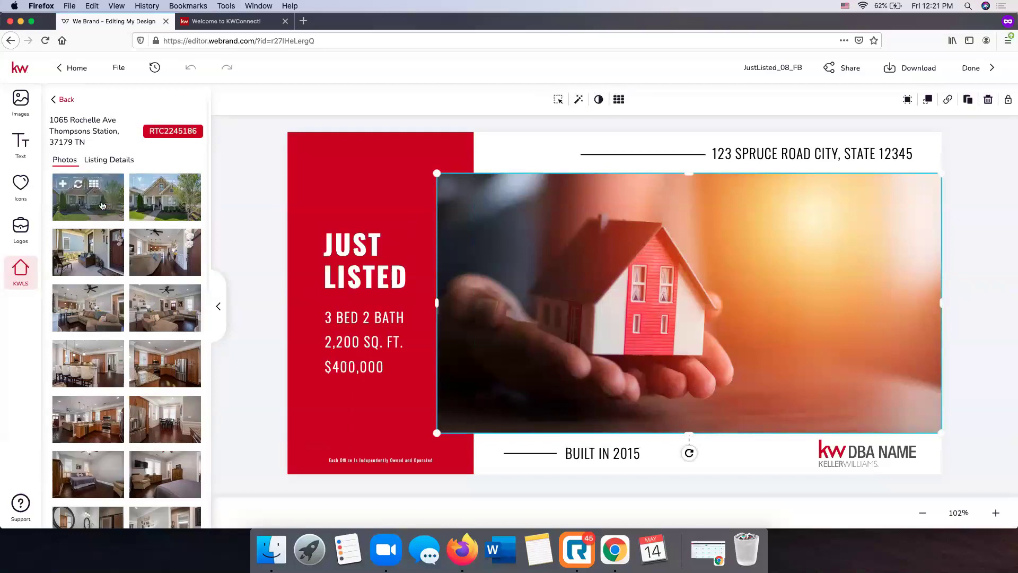
pyautogui.click(79, 185)
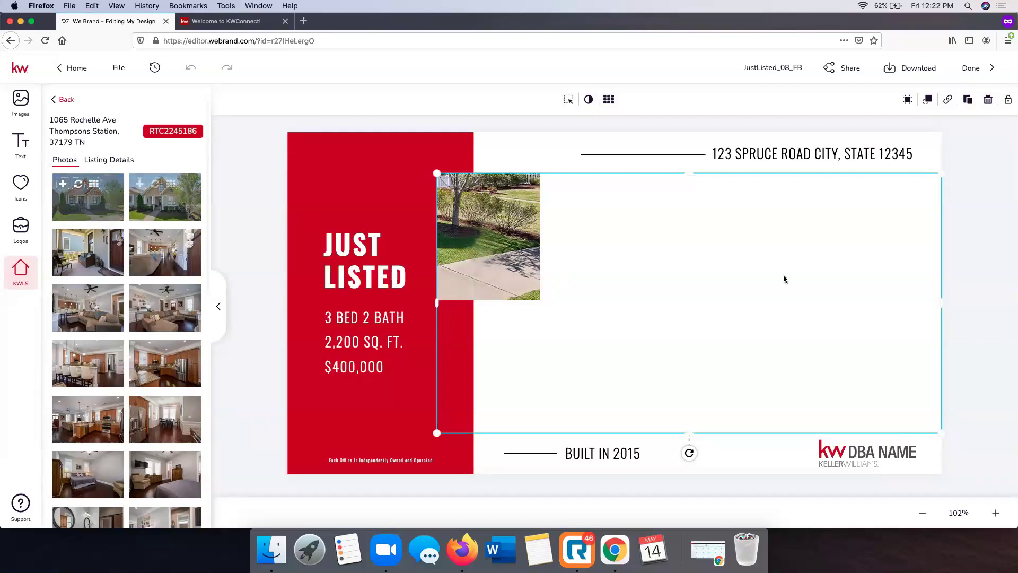
pyautogui.moveTo(61, 191)
pyautogui.moveTo(84, 209); pyautogui.dragTo(610, 279)
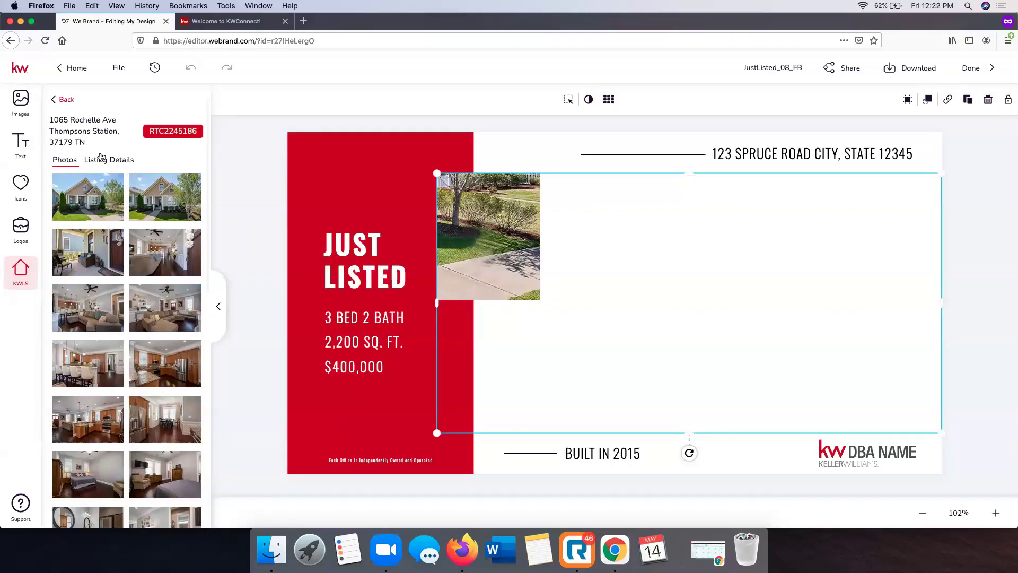
# Upload Rochelle.jpg from the Downloads folder into Images
pyautogui.click(23, 109)
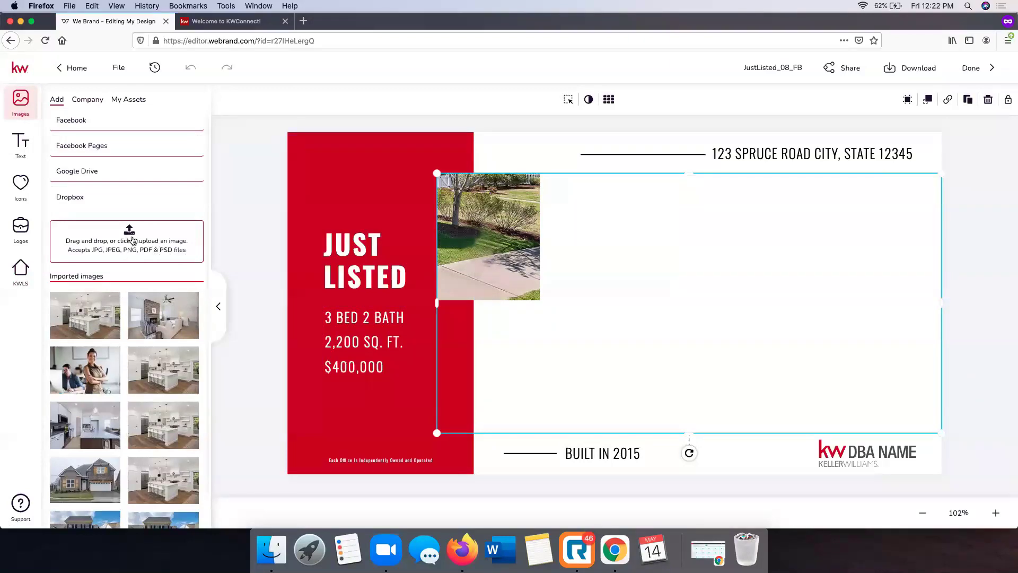
pyautogui.click(132, 240)
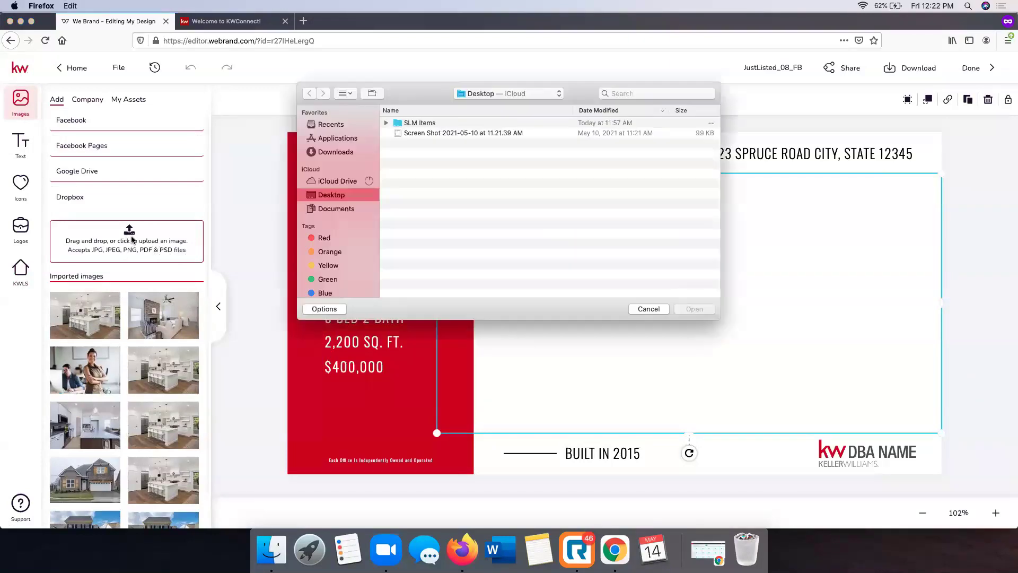
pyautogui.click(333, 154)
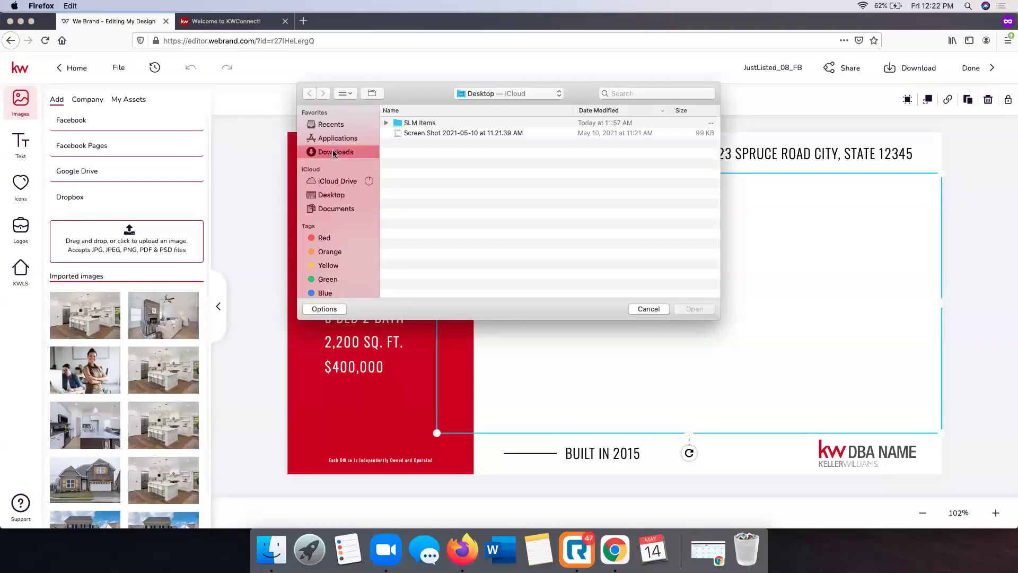
pyautogui.click(430, 143)
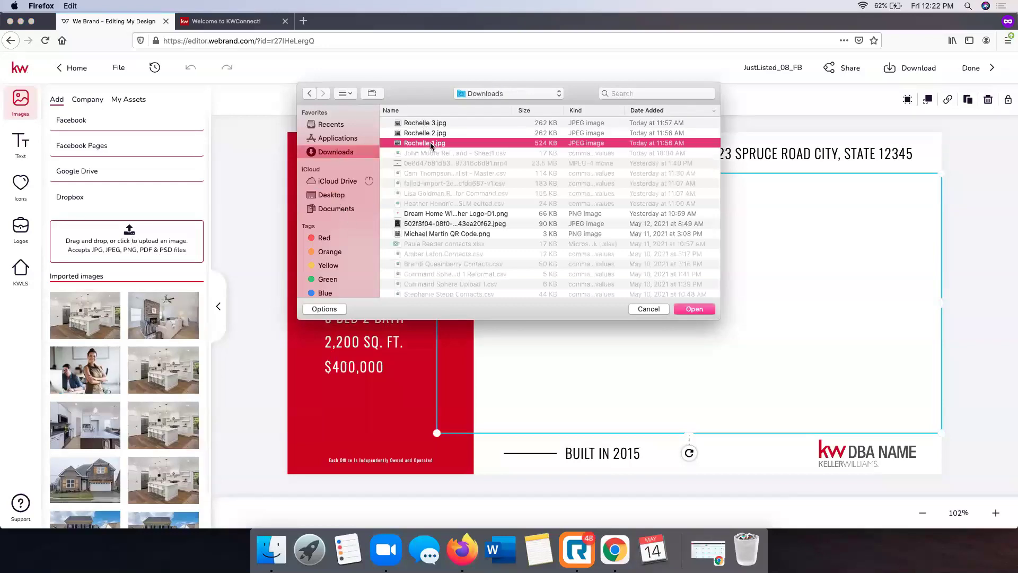
pyautogui.doubleClick(431, 143)
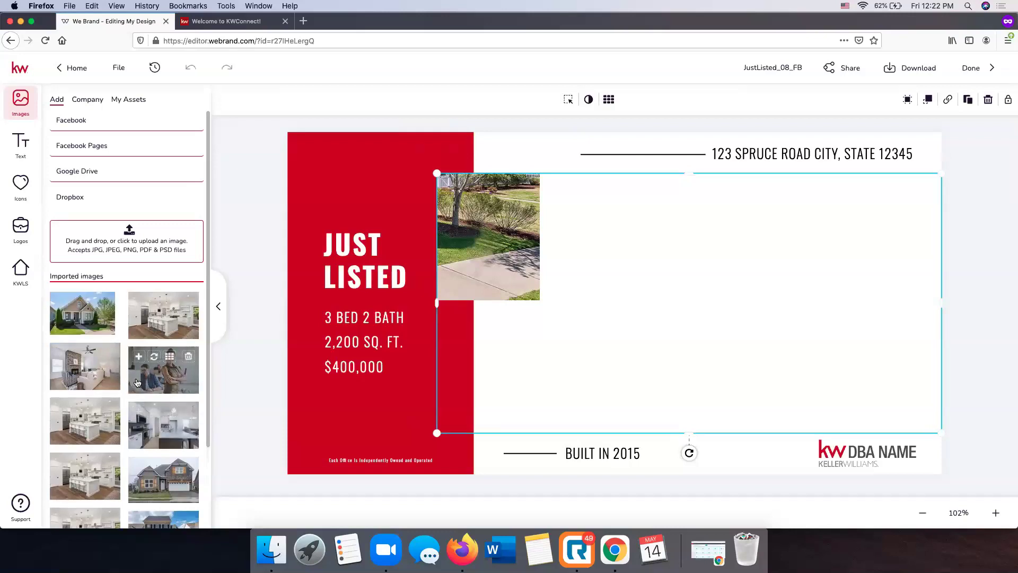
# Fill the empty image frame with the uploaded full house exterior photo
pyautogui.moveTo(91, 318); pyautogui.dragTo(666, 346)
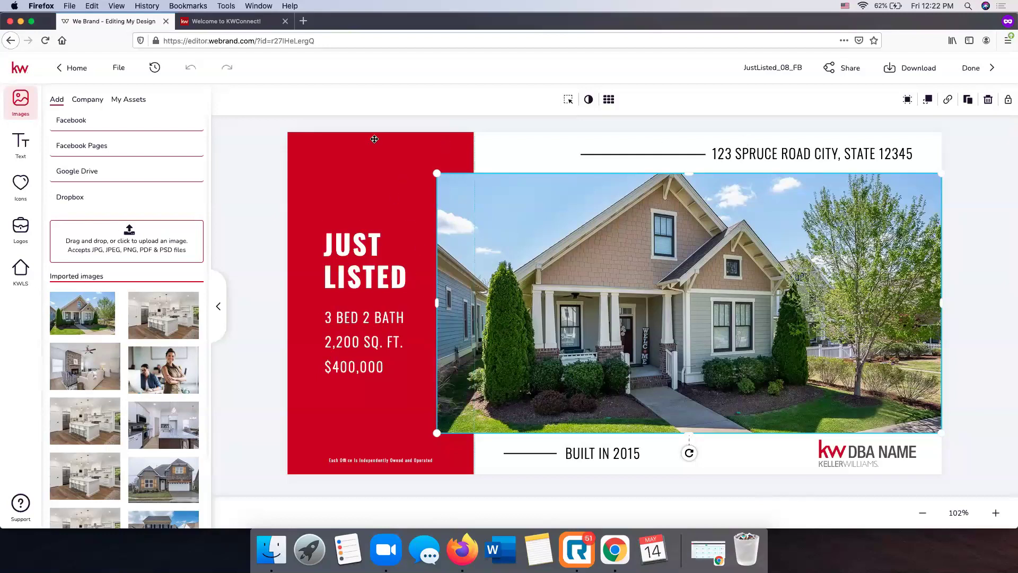
pyautogui.click(259, 181)
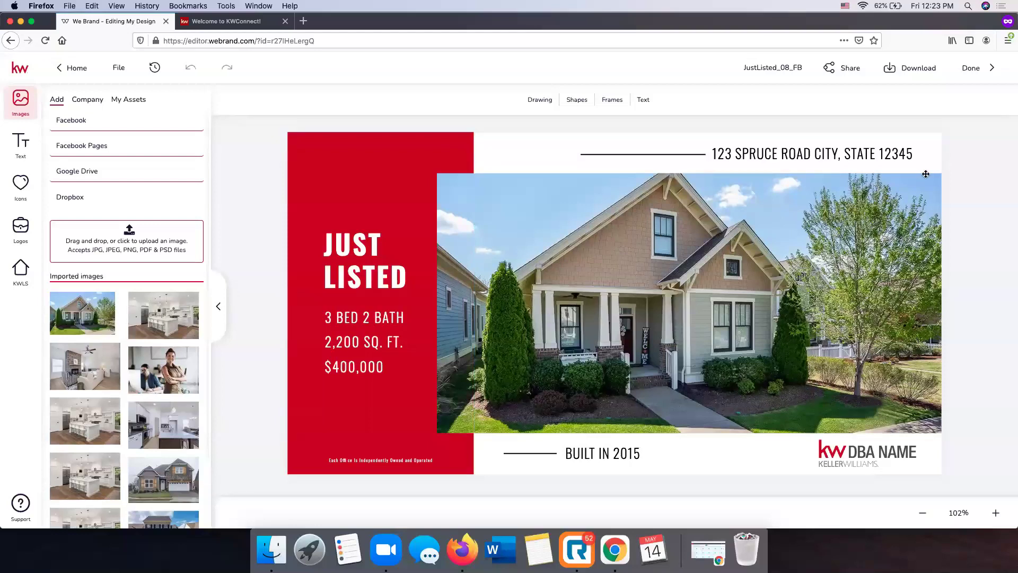
pyautogui.click(819, 154)
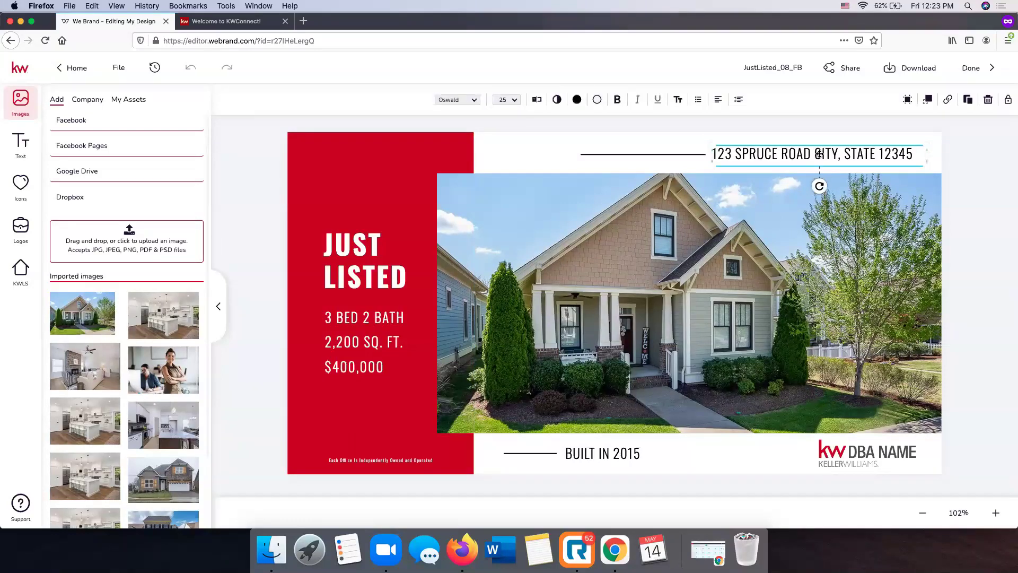
# Replace the placeholder address text with the listing's Property Address from KWLS Listing Details
pyautogui.doubleClick(848, 154)
pyautogui.click(822, 153)
pyautogui.click(906, 151)
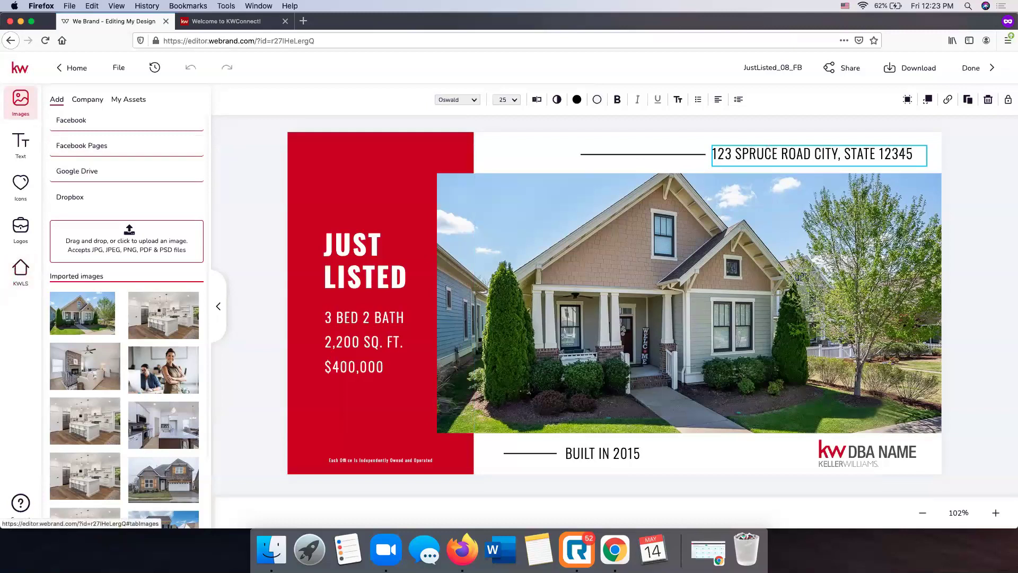
pyautogui.click(21, 269)
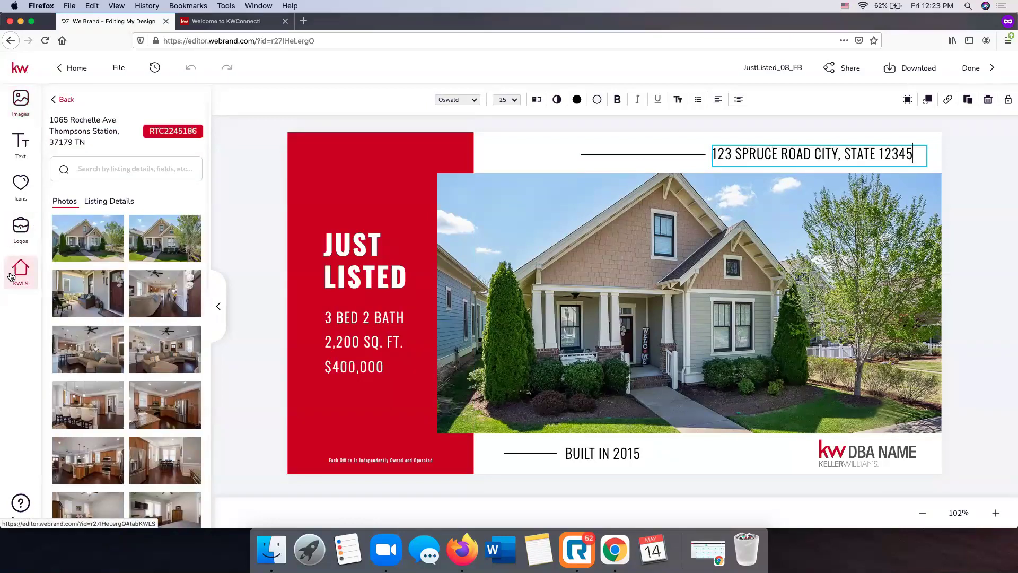
pyautogui.click(116, 203)
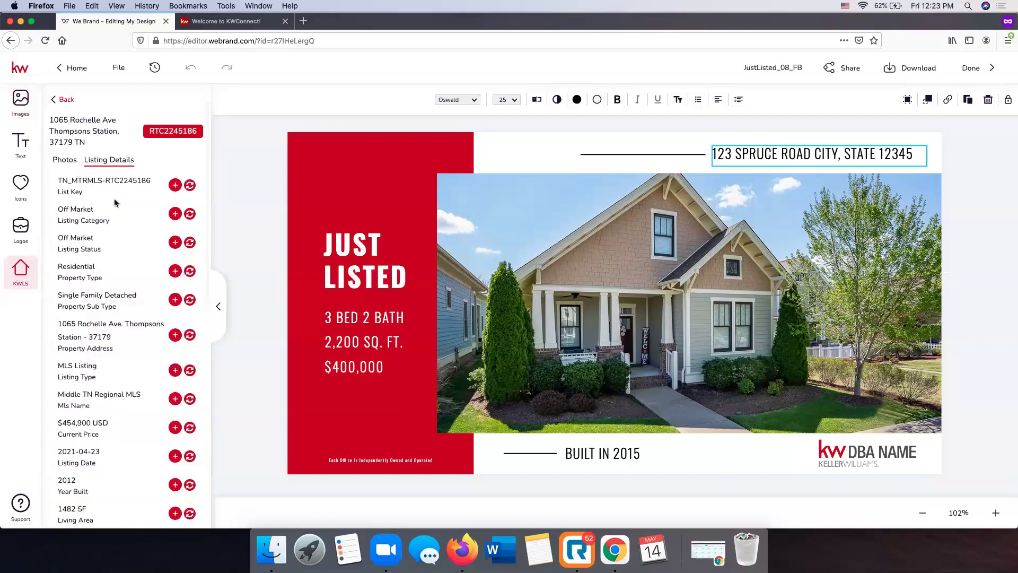
pyautogui.scroll(-10, 114, 202)
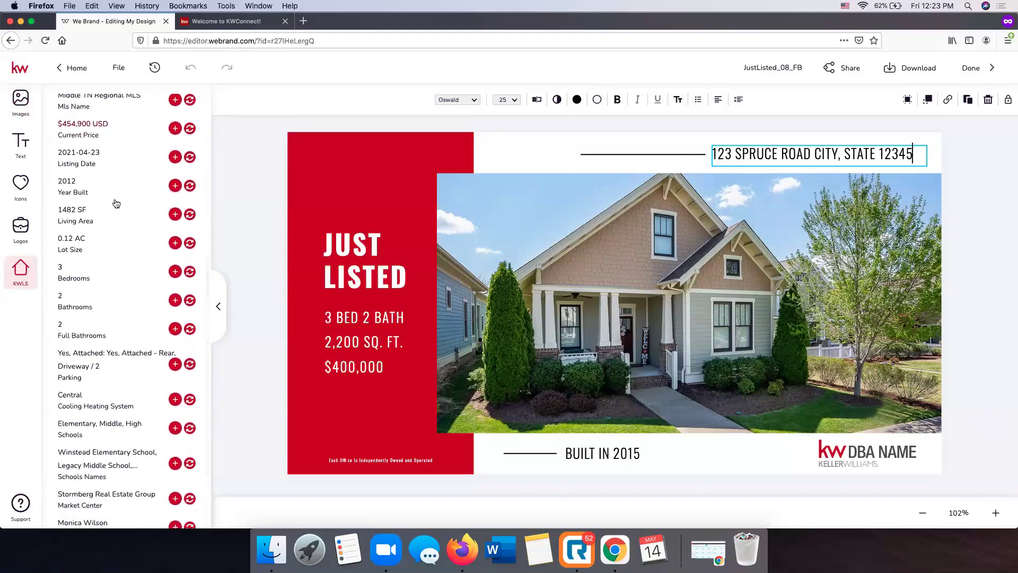
pyautogui.scroll(10, 115, 202)
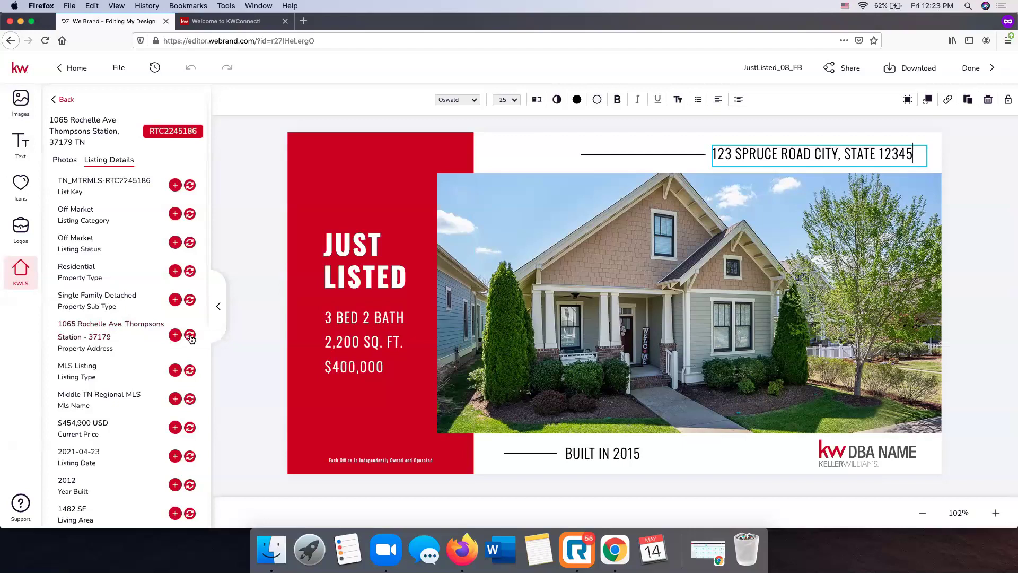
pyautogui.click(190, 335)
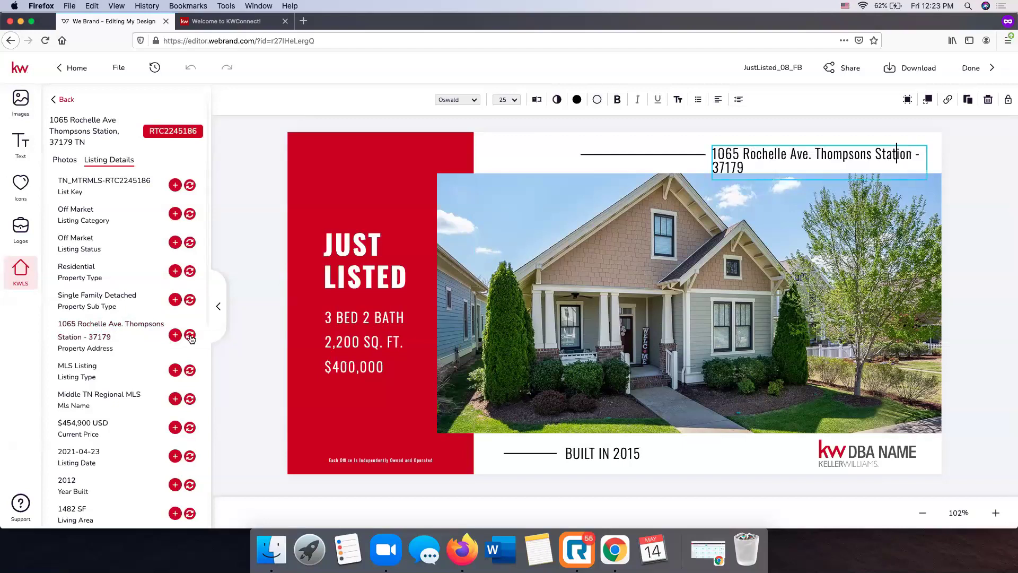
pyautogui.click(1006, 162)
pyautogui.click(876, 154)
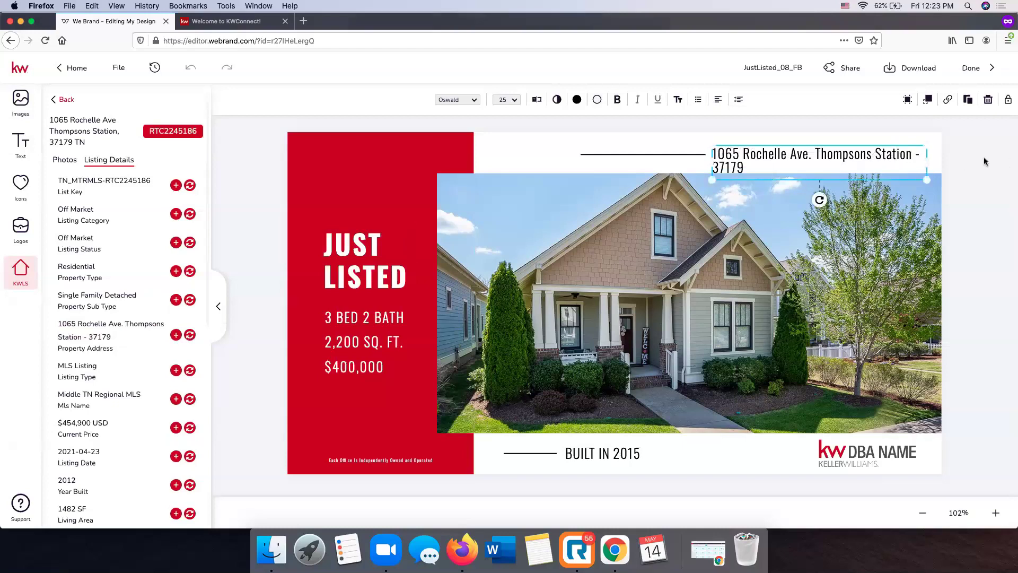
# Move the divider line left and widen the address box to fit one line
pyautogui.click(616, 153)
pyautogui.click(618, 157)
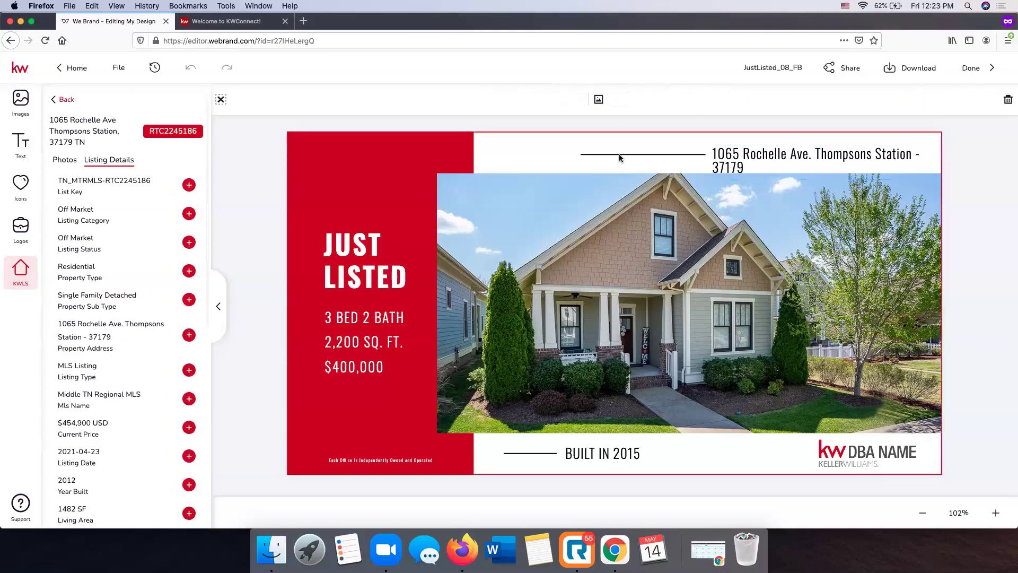
pyautogui.click(619, 154)
pyautogui.moveTo(619, 153); pyautogui.dragTo(563, 153)
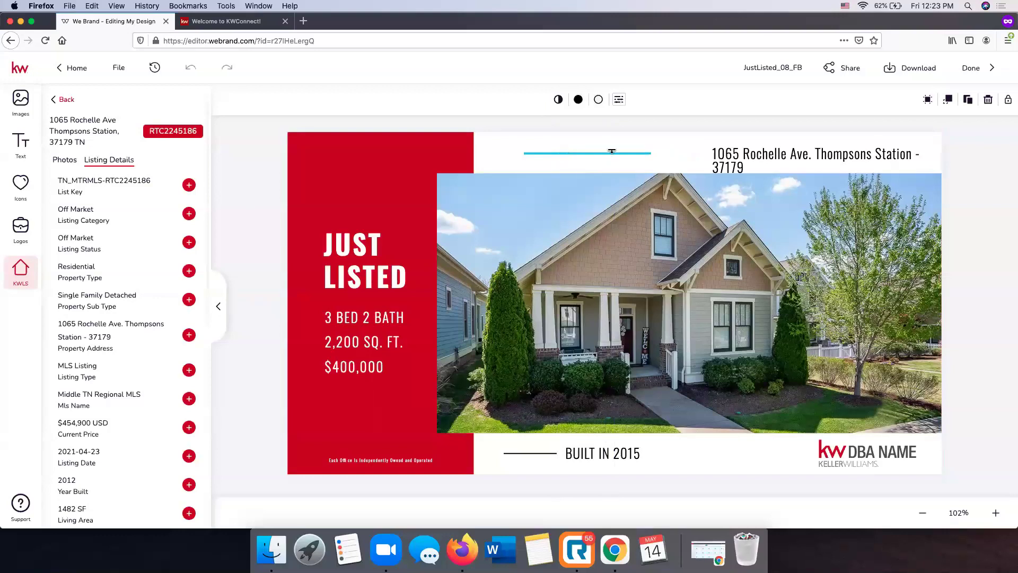
pyautogui.click(756, 150)
pyautogui.moveTo(710, 160); pyautogui.dragTo(681, 142)
# Replace the dash before the ZIP code with ', TN' and nudge the address slightly down
pyautogui.click(876, 150)
pyautogui.press('BackSpace')
pyautogui.press('BackSpace')
pyautogui.press('BackSpace')
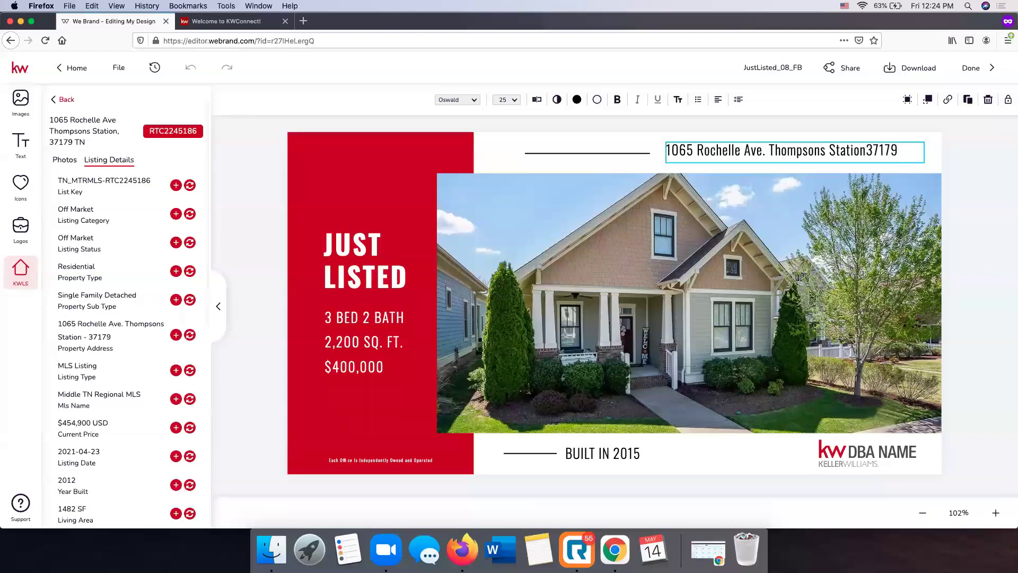
pyautogui.write(', TN')
pyautogui.click(989, 164)
pyautogui.click(986, 179)
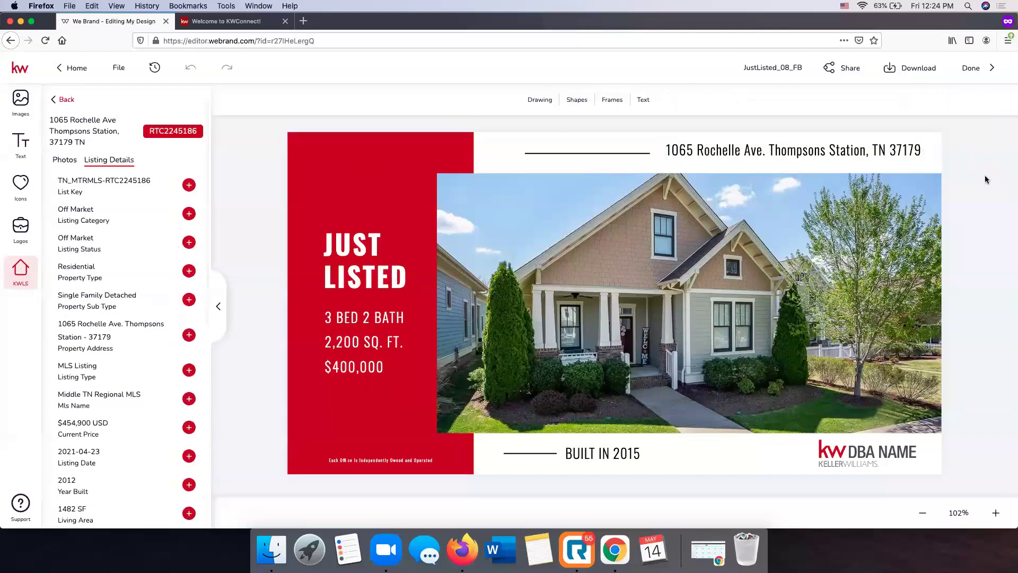
pyautogui.moveTo(805, 153); pyautogui.dragTo(804, 155)
pyautogui.click(986, 186)
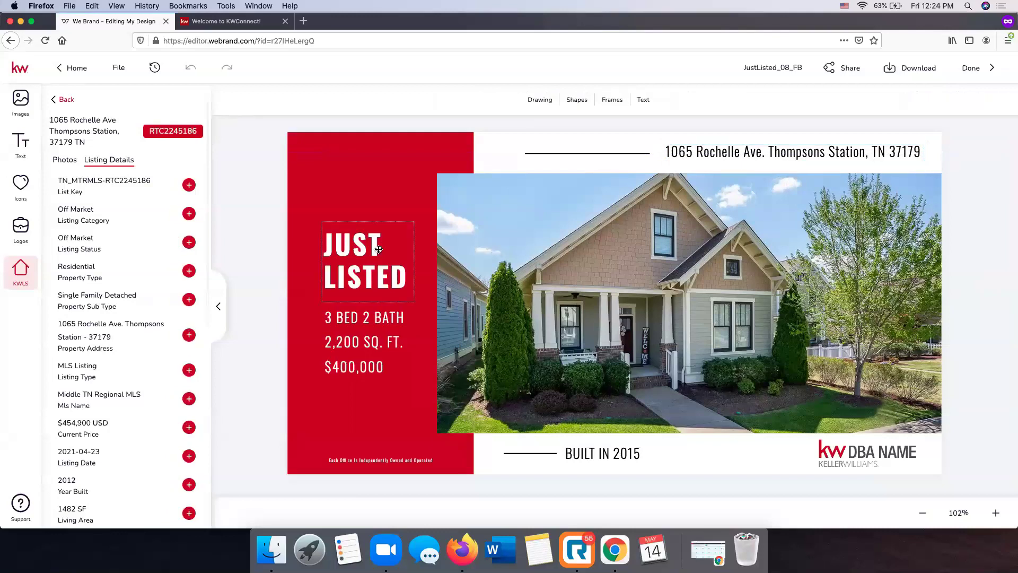
# Update the details text to 2 BATH, 1482 SQ. FT. and $454,900
pyautogui.click(355, 337)
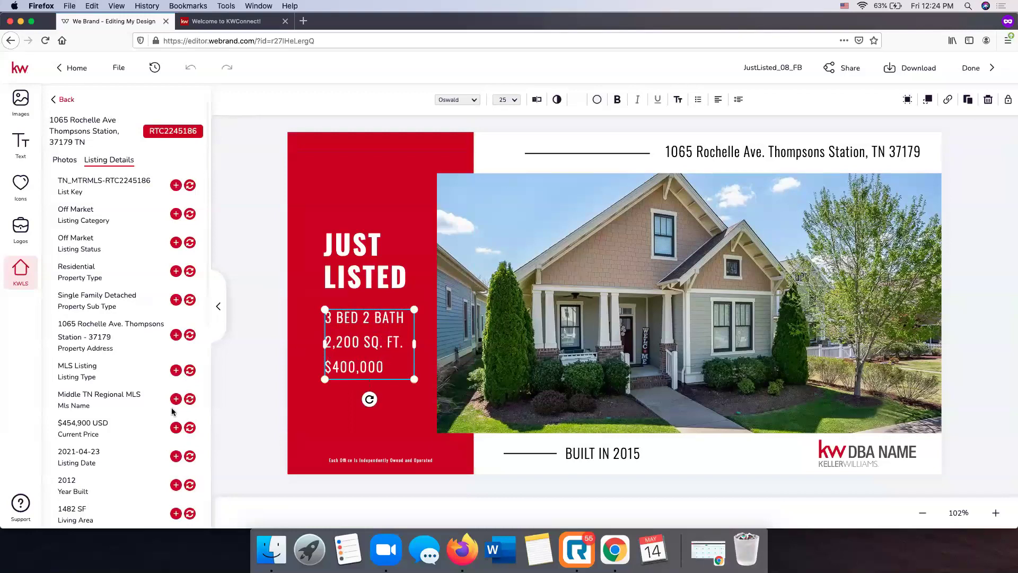
pyautogui.scroll(-5, 131, 408)
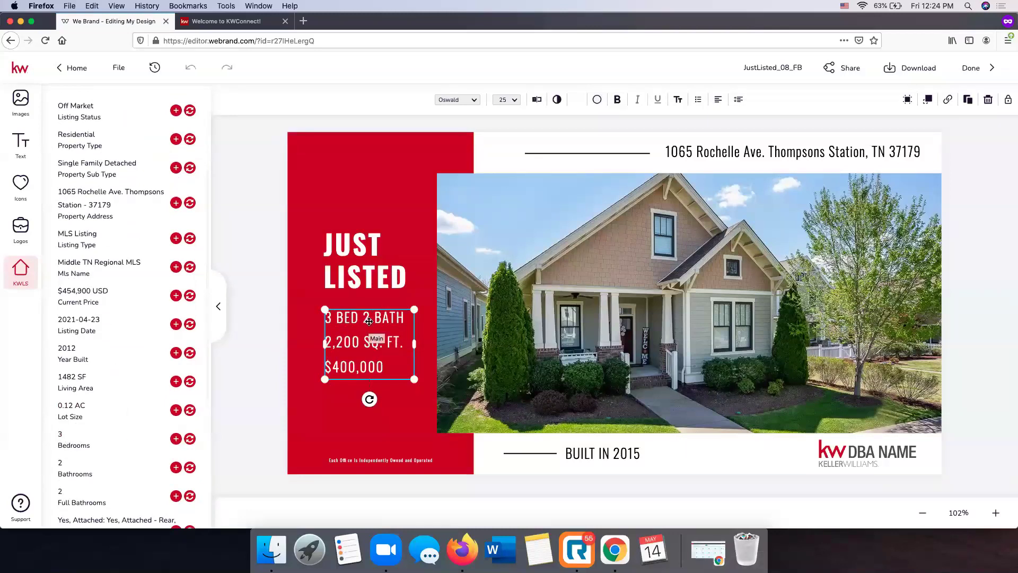
pyautogui.doubleClick(377, 340)
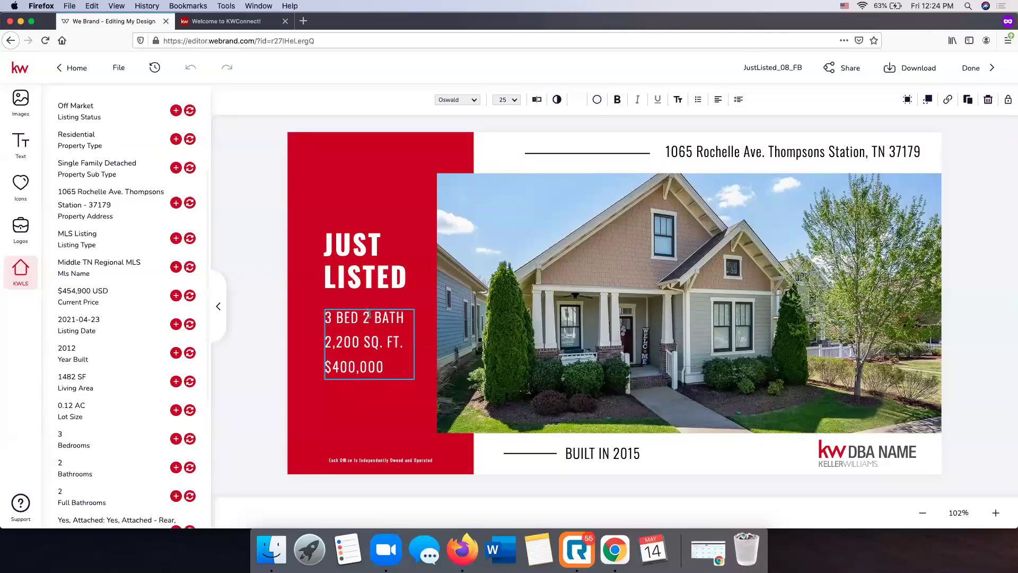
pyautogui.press('BackSpace')
pyautogui.write('2')
pyautogui.press('BackSpace')
pyautogui.press('BackSpace')
pyautogui.press('BackSpace')
pyautogui.press('BackSpace')
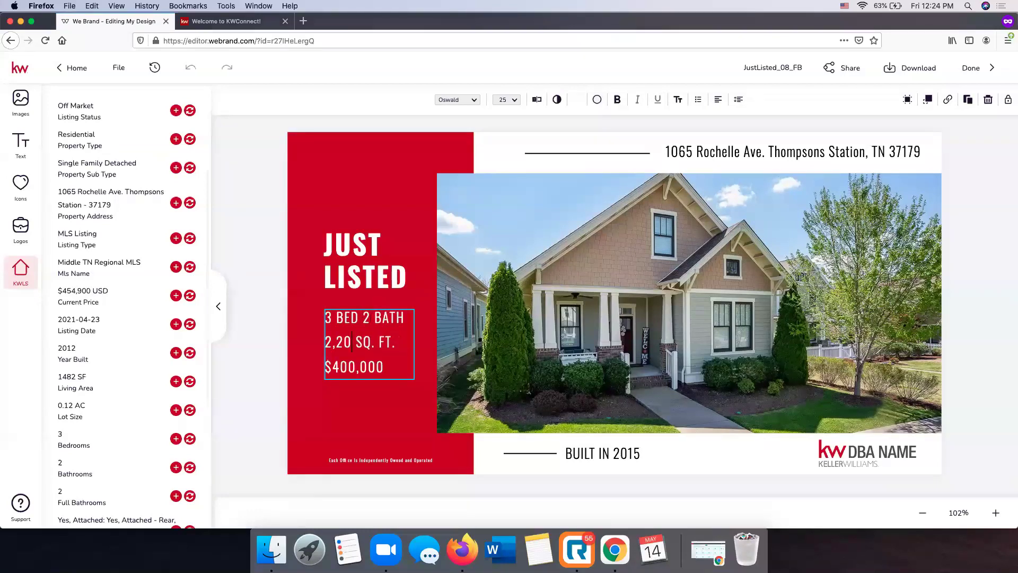
pyautogui.press('BackSpace')
pyautogui.write('1482')
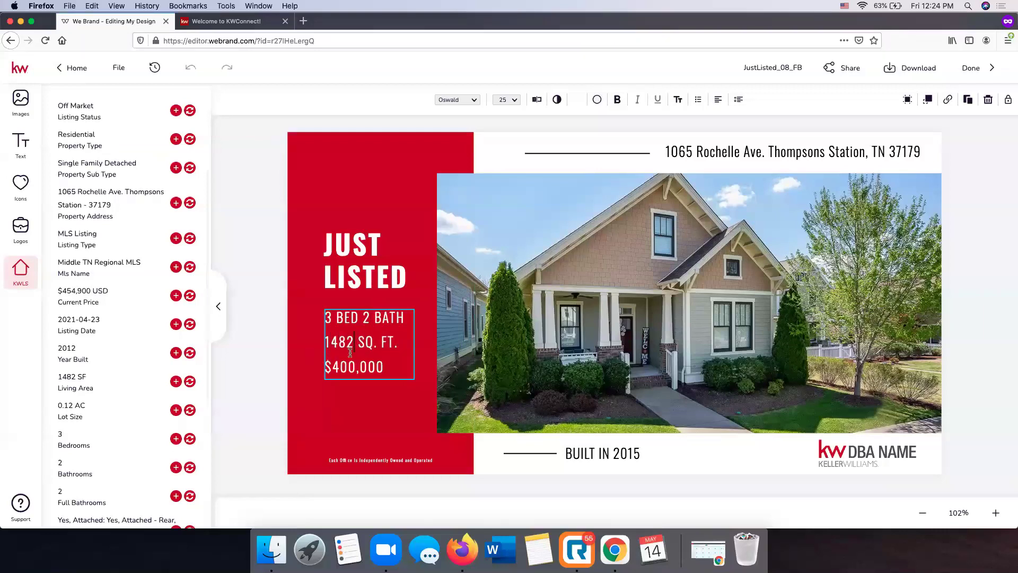
pyautogui.click(382, 366)
pyautogui.press('BackSpace')
pyautogui.press('BackSpace')
pyautogui.press('BackSpace')
pyautogui.press('BackSpace')
pyautogui.press('BackSpace')
pyautogui.press('BackSpace')
pyautogui.write('54,900')
pyautogui.press('Escape')
# Change BUILT IN 2015 to BUILT IN 2012
pyautogui.click(616, 452)
pyautogui.doubleClick(617, 451)
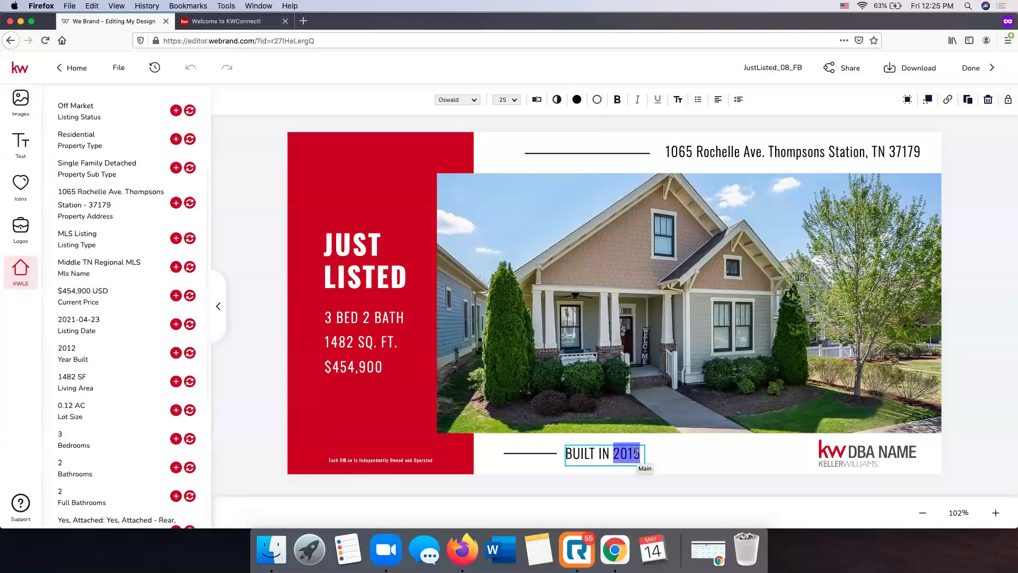
pyautogui.write('2012')
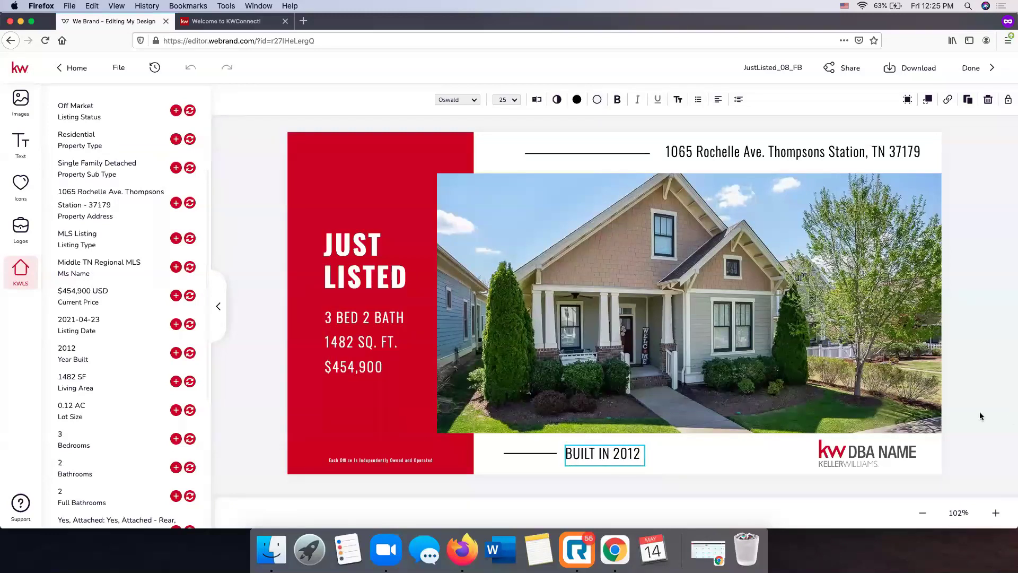
pyautogui.press('Escape')
pyautogui.click(879, 449)
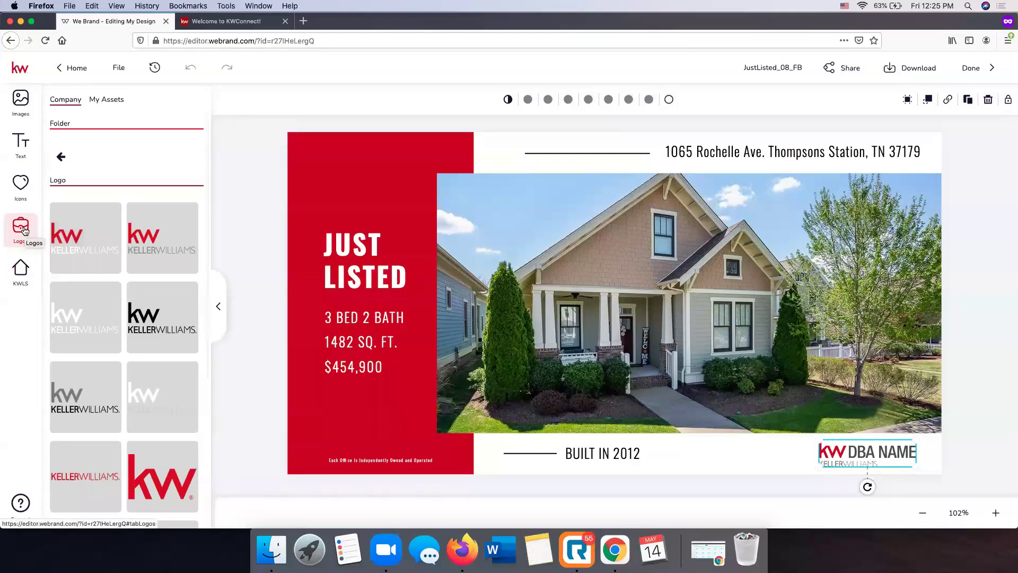
# Replace the DBA NAME logo with the Fort Mill Keller Williams logo from My Assets
pyautogui.click(63, 156)
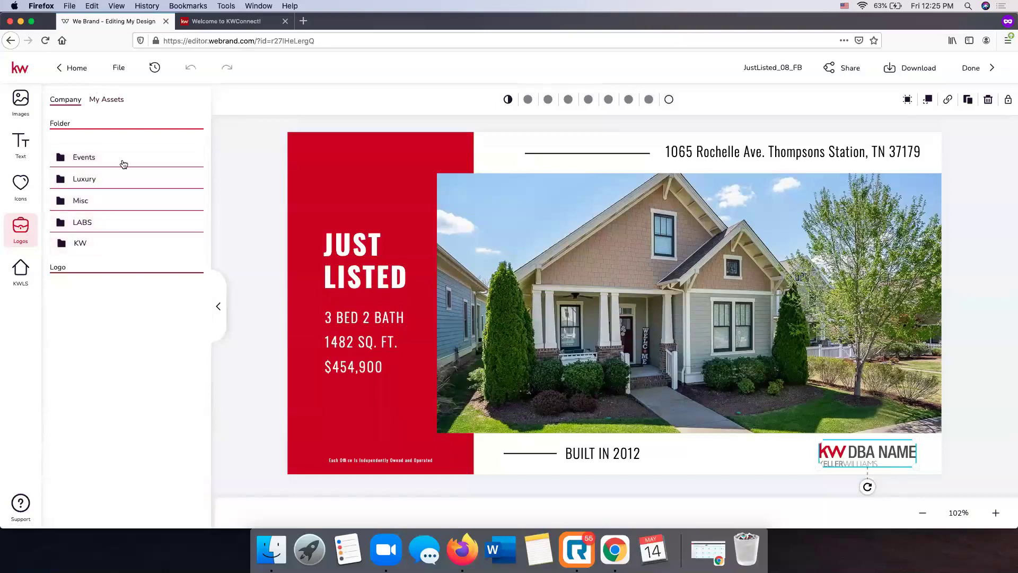
pyautogui.click(111, 103)
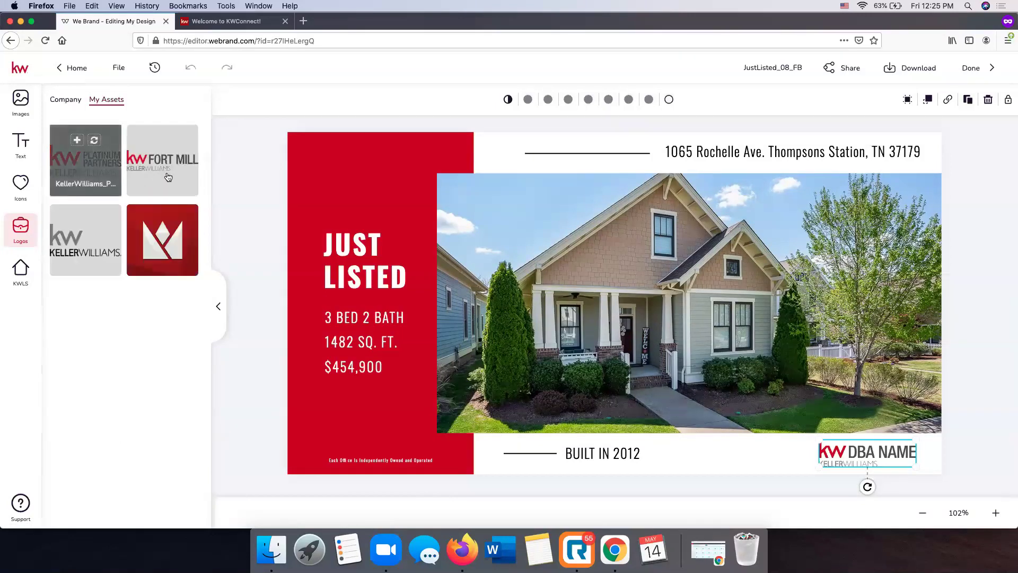
pyautogui.moveTo(186, 157)
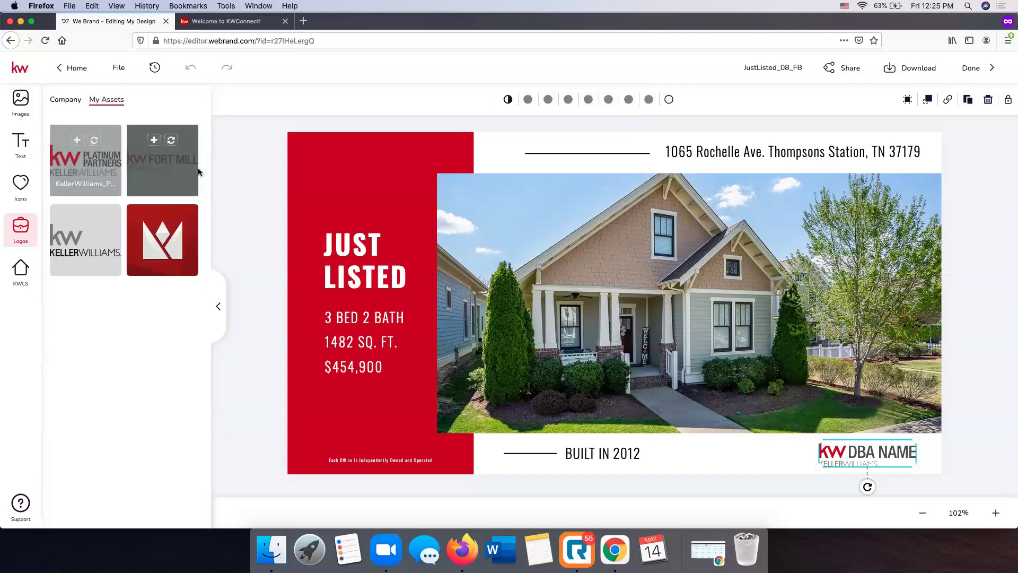
pyautogui.click(171, 141)
pyautogui.click(994, 405)
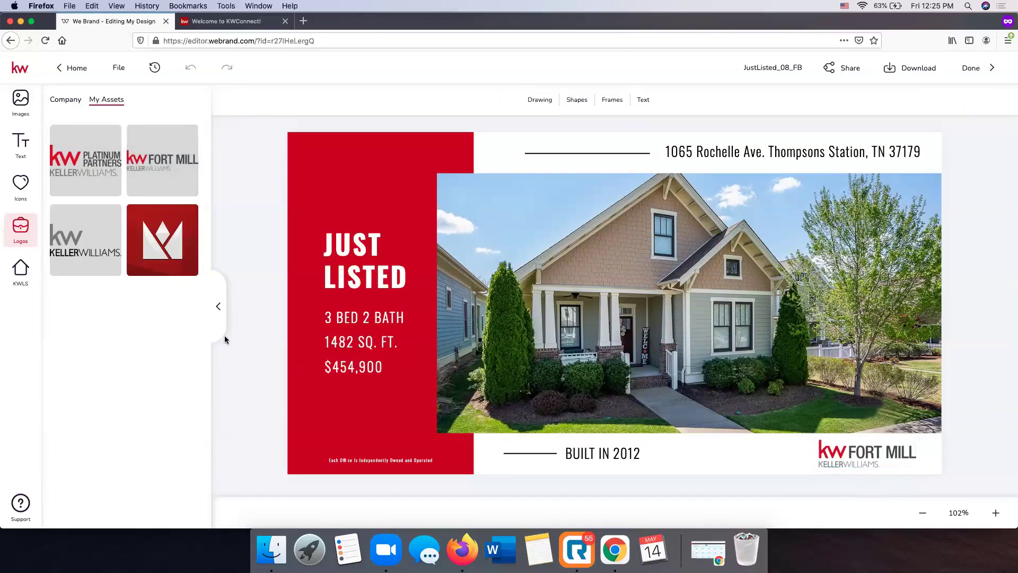
# Place and shrink the red crown logo under the price, then delete it
pyautogui.moveTo(173, 235); pyautogui.dragTo(378, 381)
pyautogui.moveTo(449, 312); pyautogui.dragTo(356, 367)
pyautogui.moveTo(329, 420); pyautogui.dragTo(350, 406)
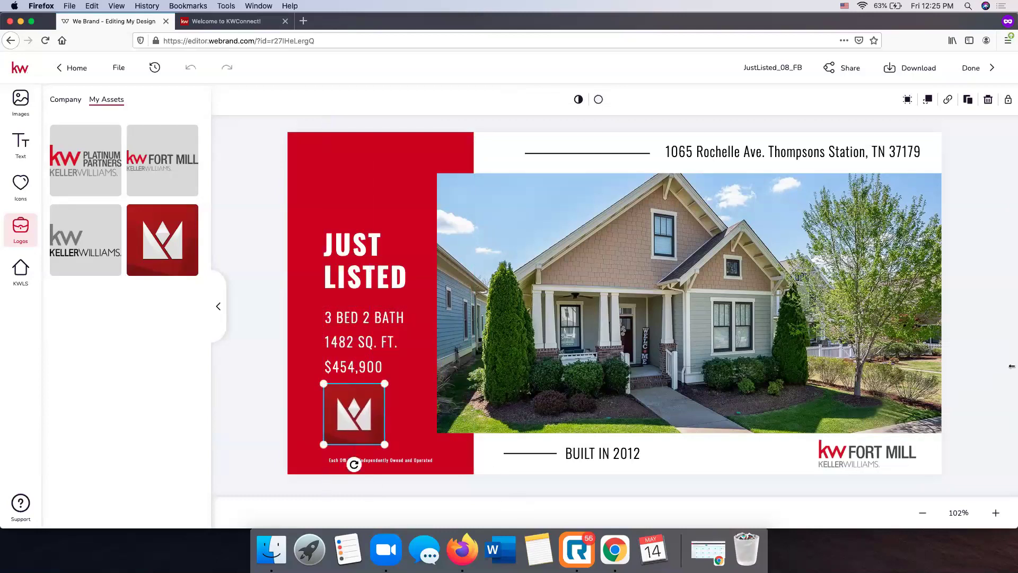
pyautogui.click(967, 364)
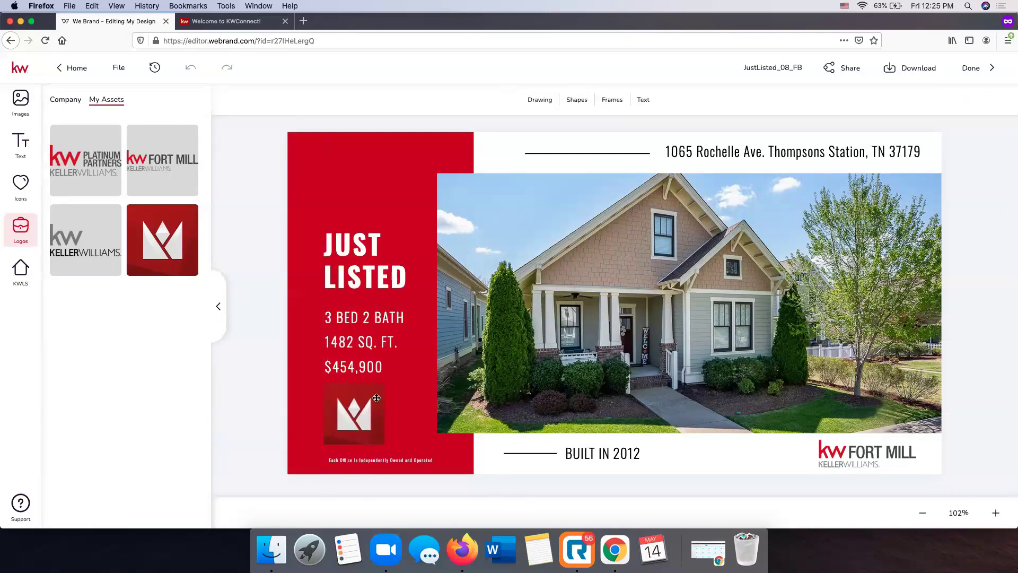
pyautogui.click(355, 415)
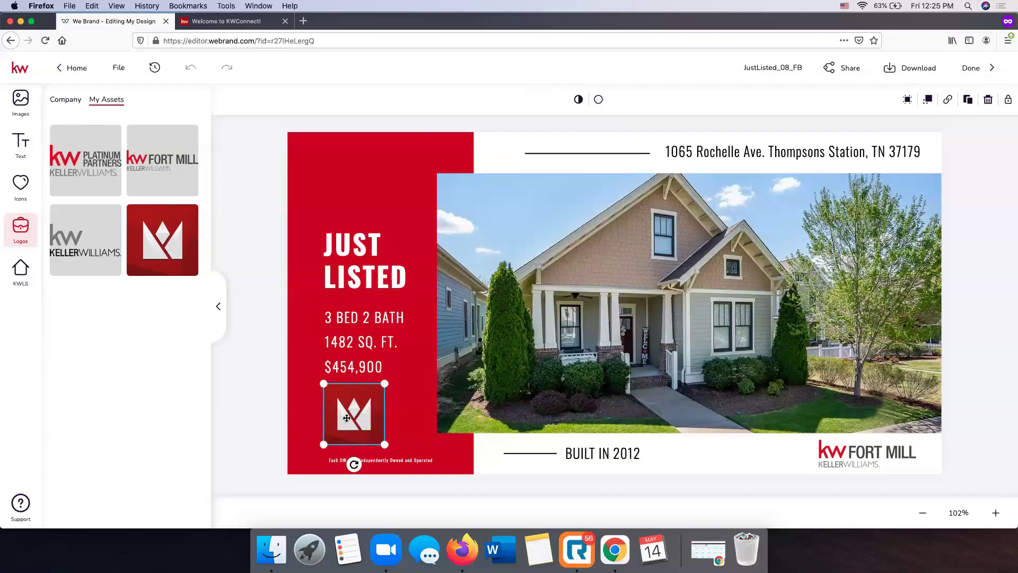
pyautogui.press('Delete')
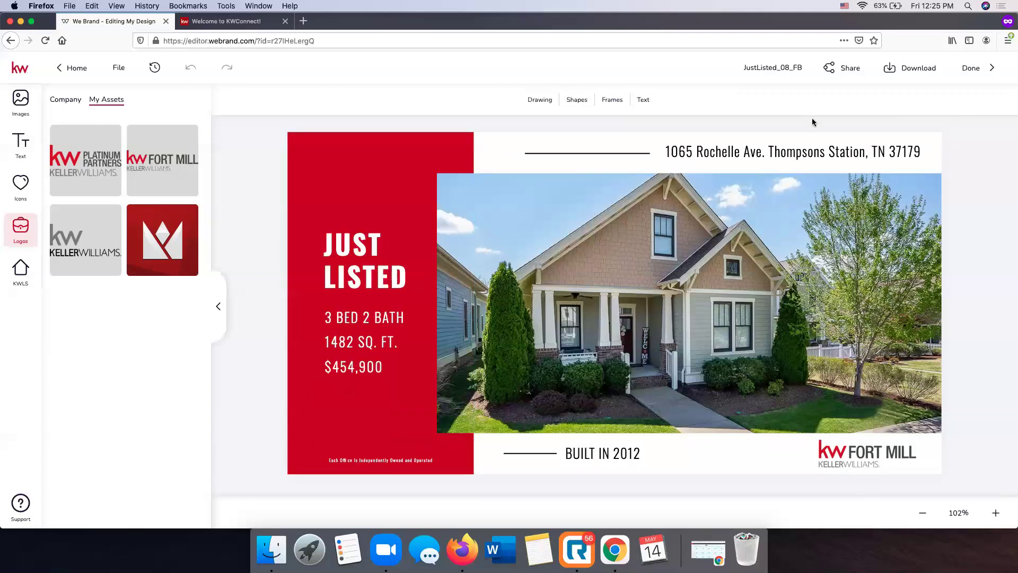
pyautogui.click(703, 207)
# Reposition the house photo slightly within its frame to trim lawn and sky
pyautogui.click(988, 177)
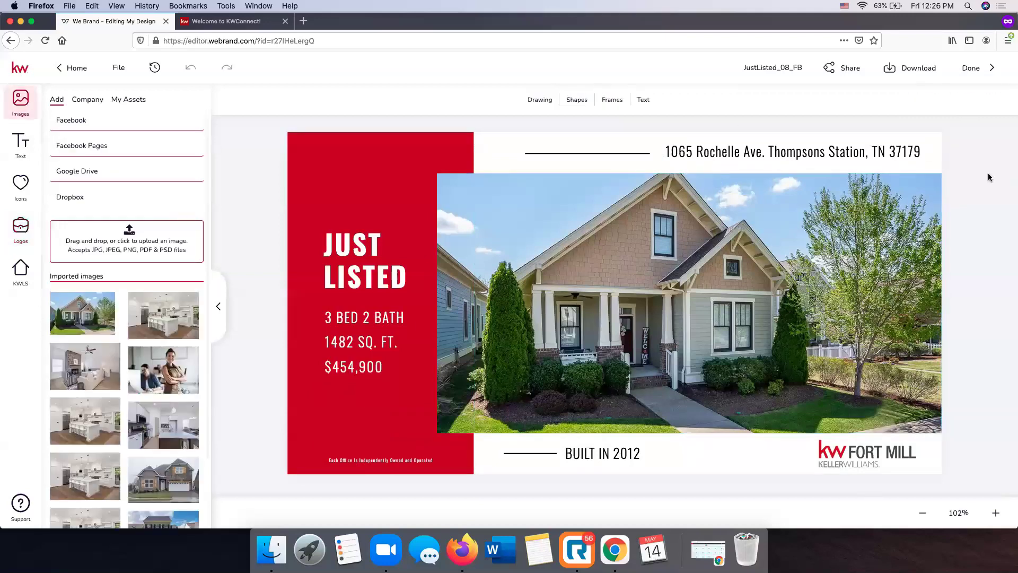
pyautogui.click(623, 239)
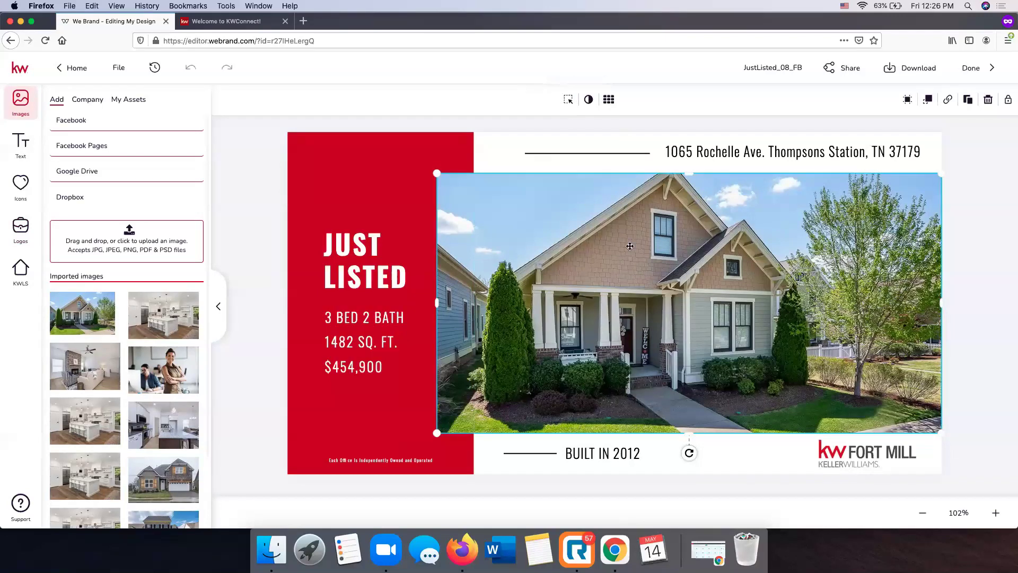
pyautogui.click(568, 99)
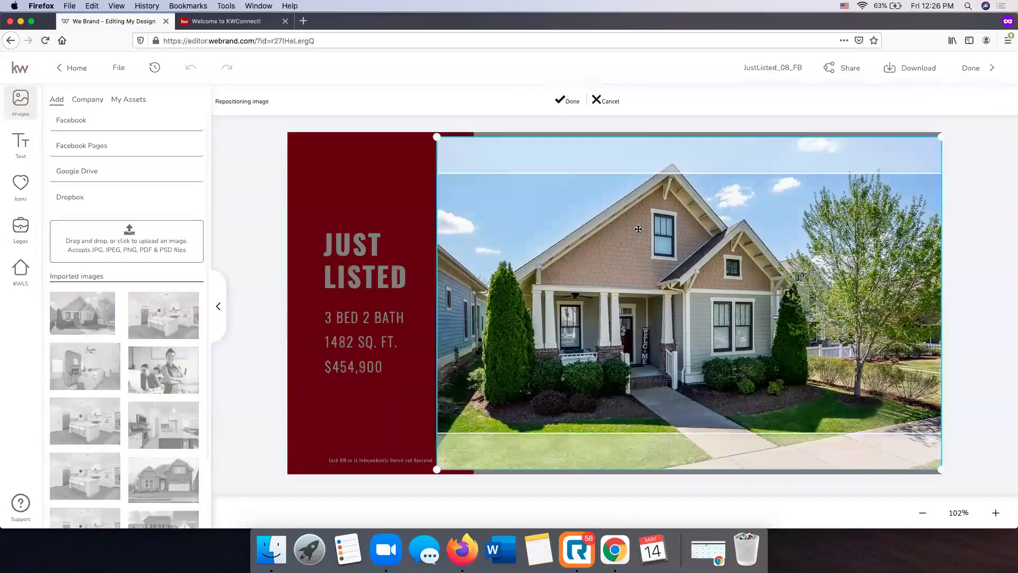
pyautogui.moveTo(638, 234); pyautogui.dragTo(638, 244)
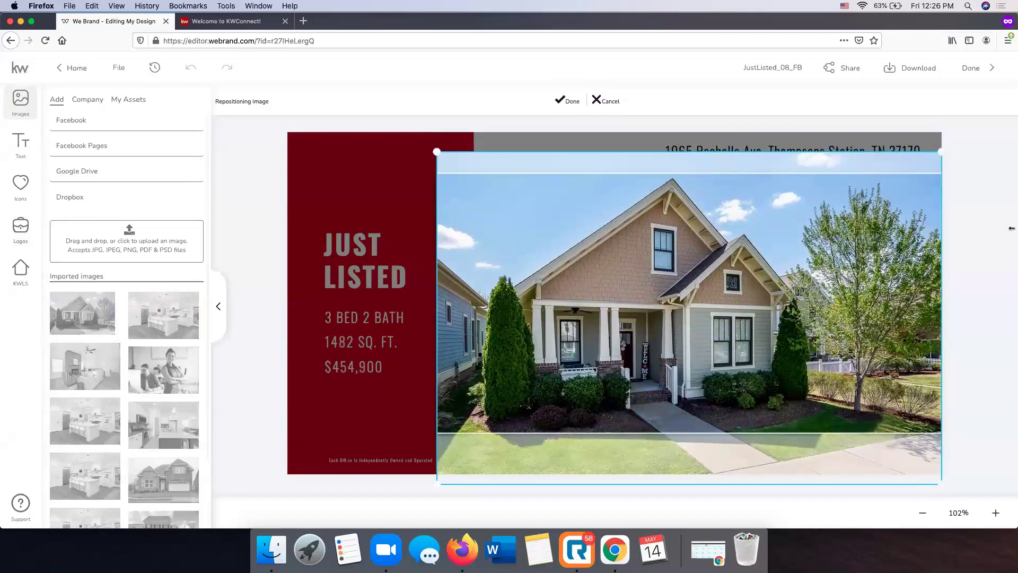
pyautogui.click(562, 102)
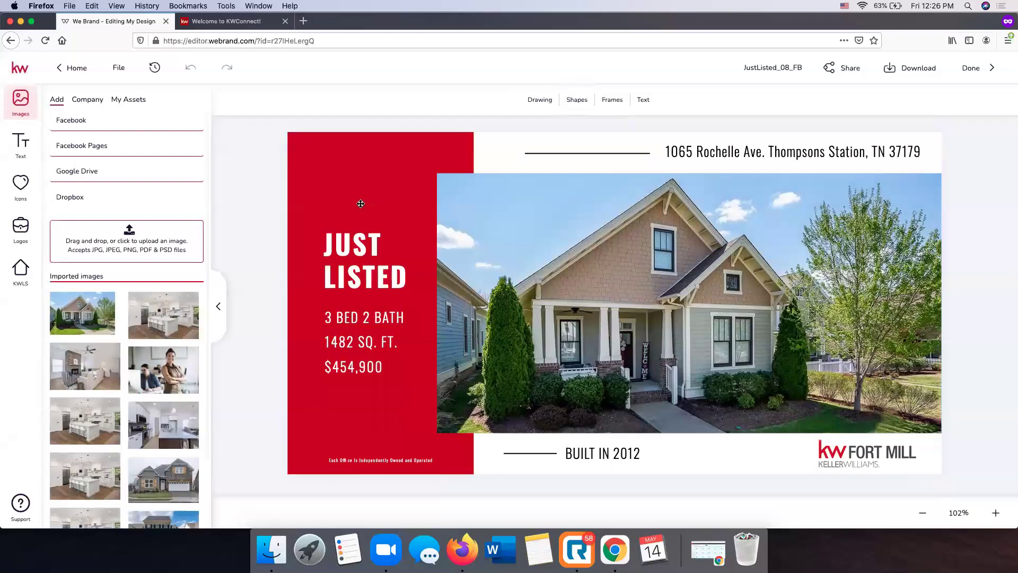
# Rename the design 'Rochelle Just Listed', removing the stray trailing 'c'
pyautogui.click(781, 65)
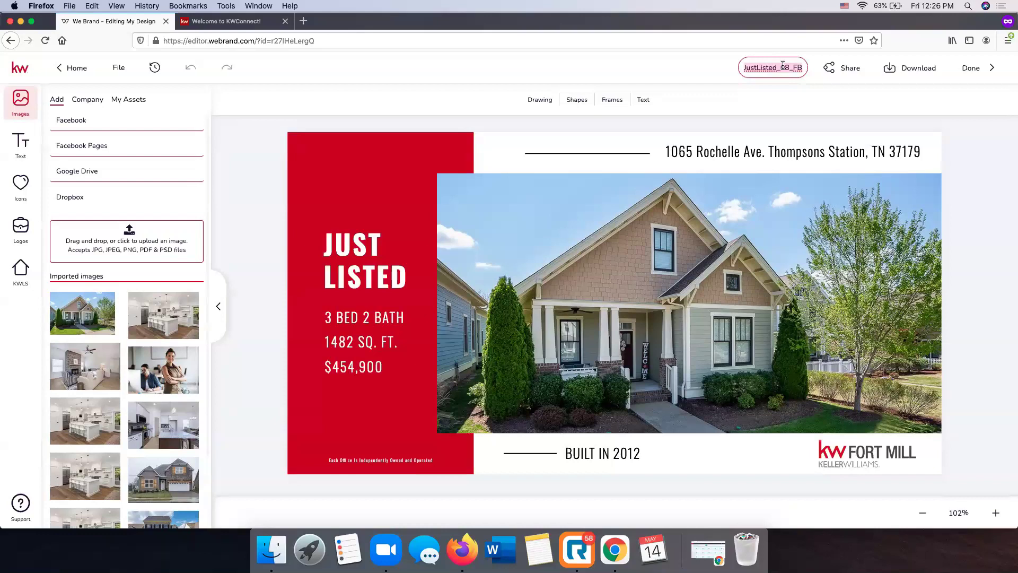
pyautogui.write('Ro')
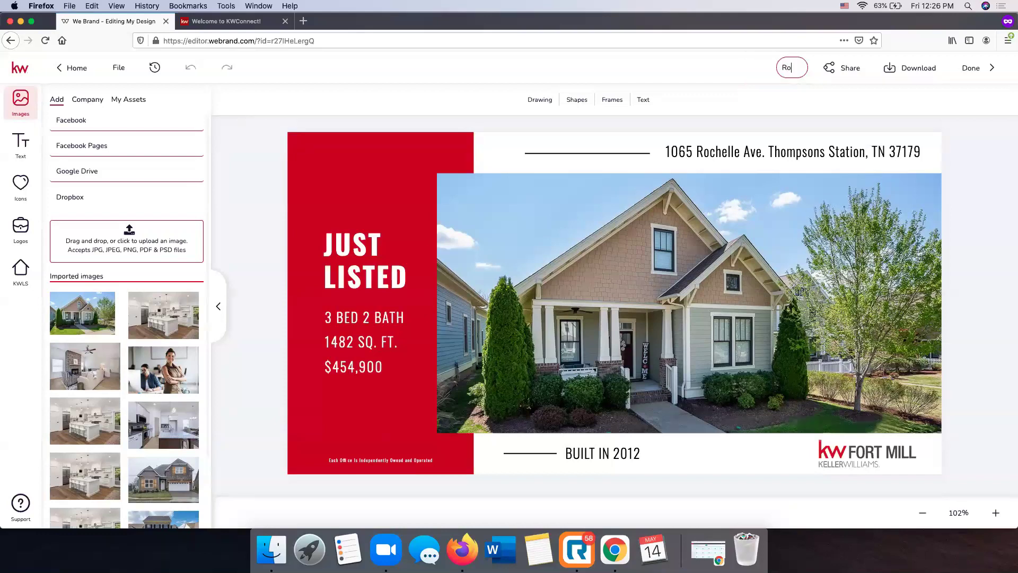
pyautogui.write('chelle Just Listedc')
pyautogui.press('Return')
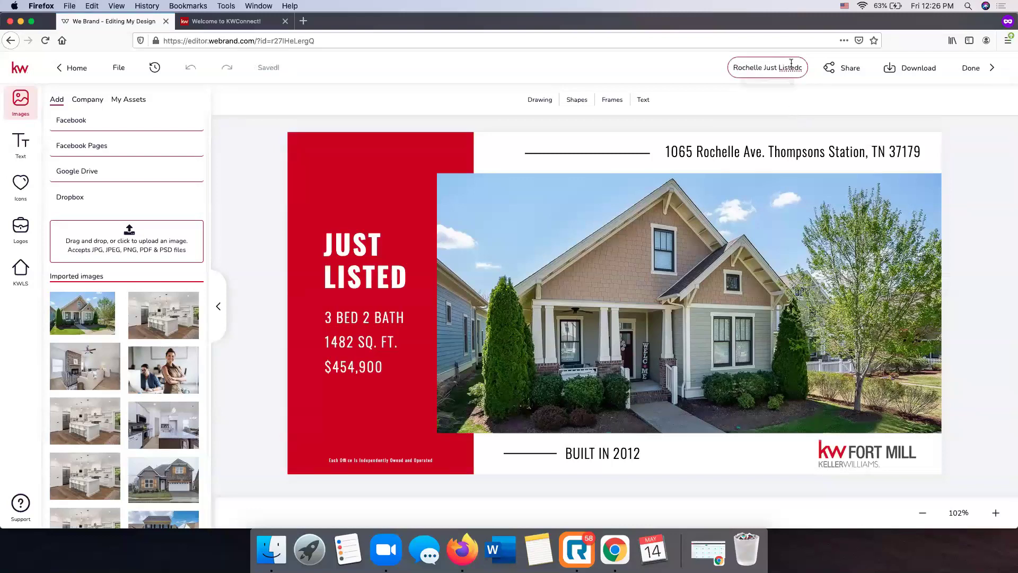
pyautogui.click(801, 67)
pyautogui.press('Delete')
pyautogui.press('Return')
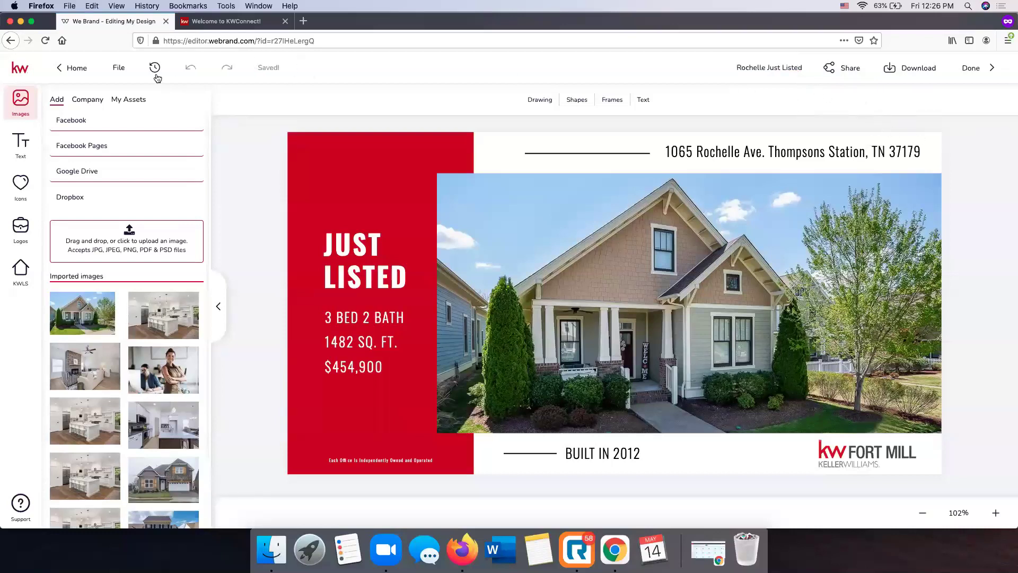
pyautogui.click(122, 69)
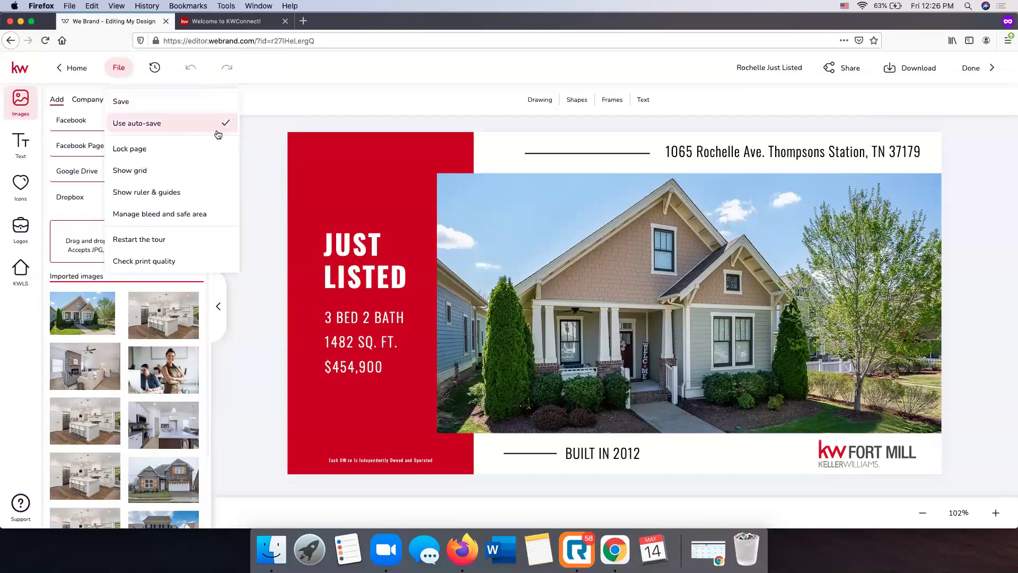
pyautogui.click(261, 136)
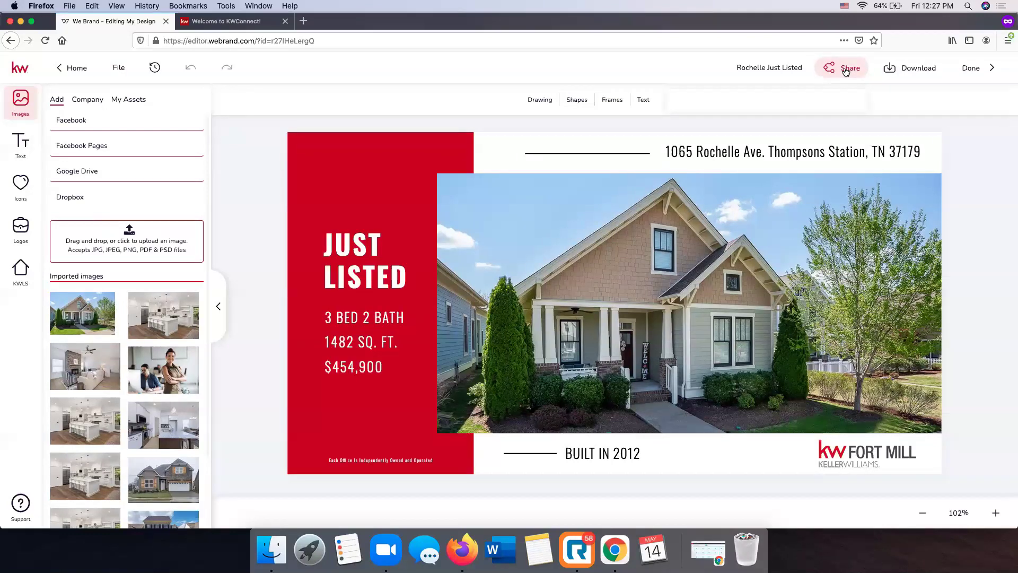
# Start sharing the Just Listed design to Twitter, then dismiss the Twitter share message
pyautogui.click(846, 72)
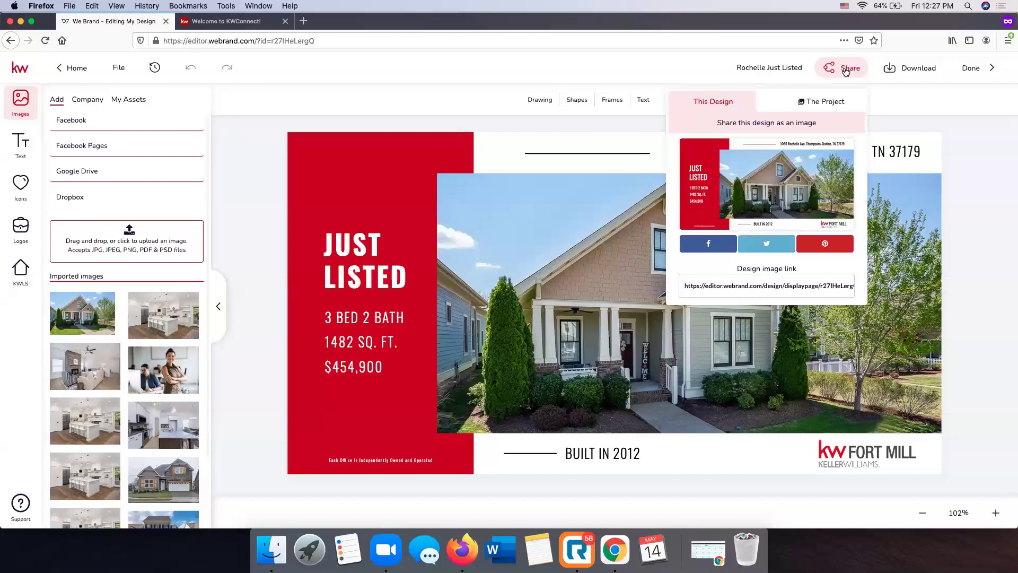
pyautogui.click(777, 249)
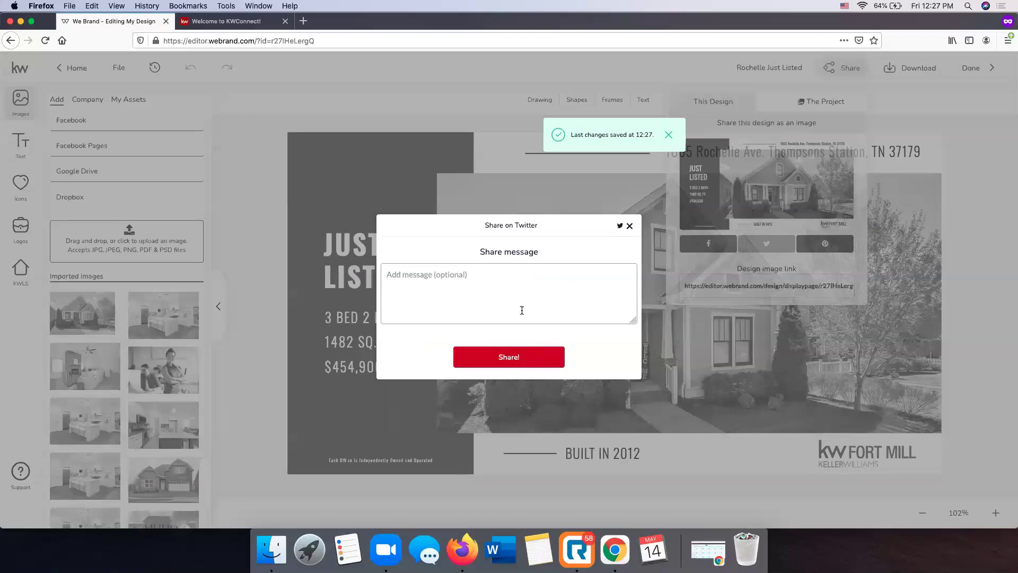
pyautogui.click(629, 225)
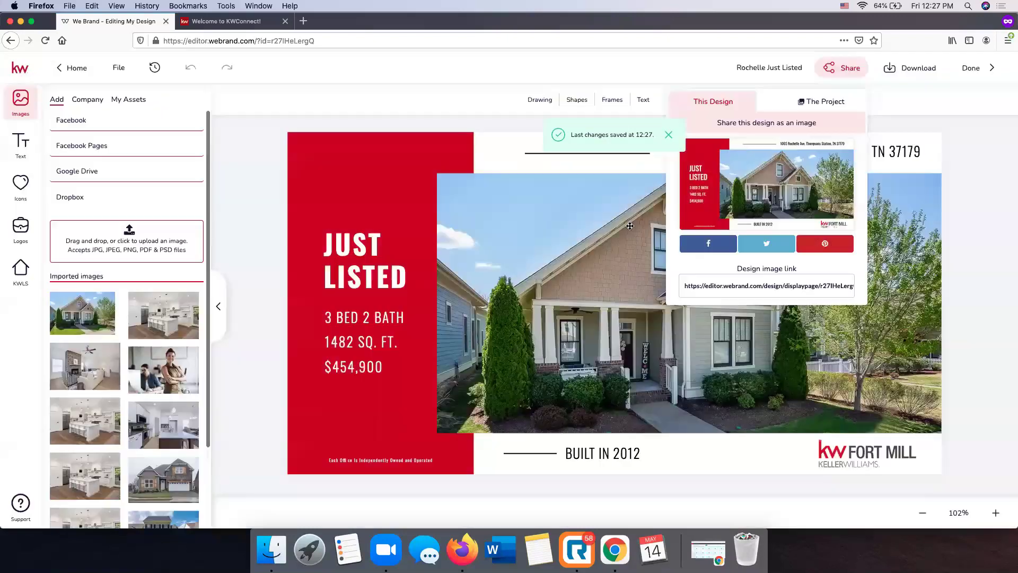
# Compare The Project and This Design sharing tabs, then close the Share panel
pyautogui.click(802, 104)
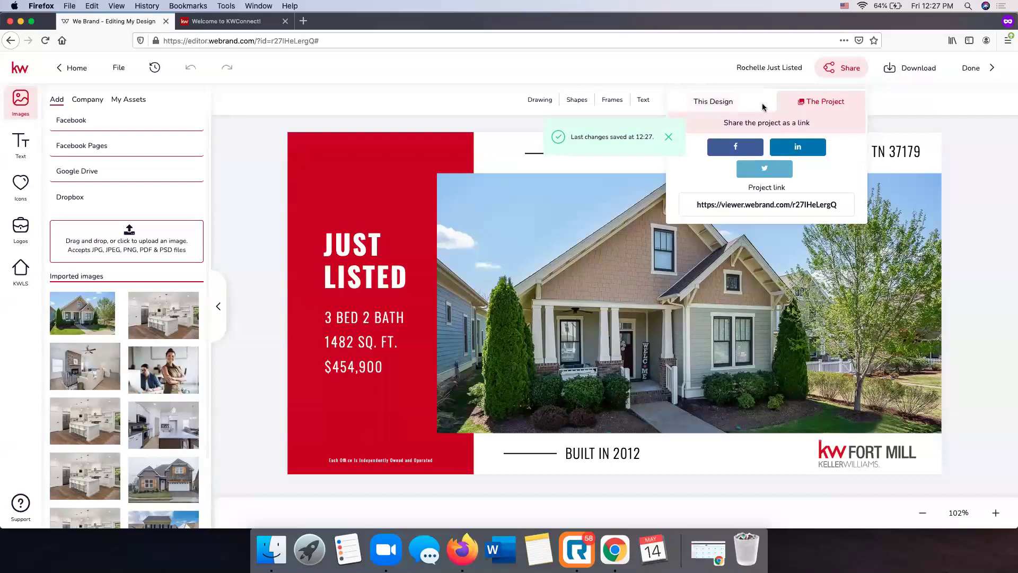
pyautogui.click(738, 108)
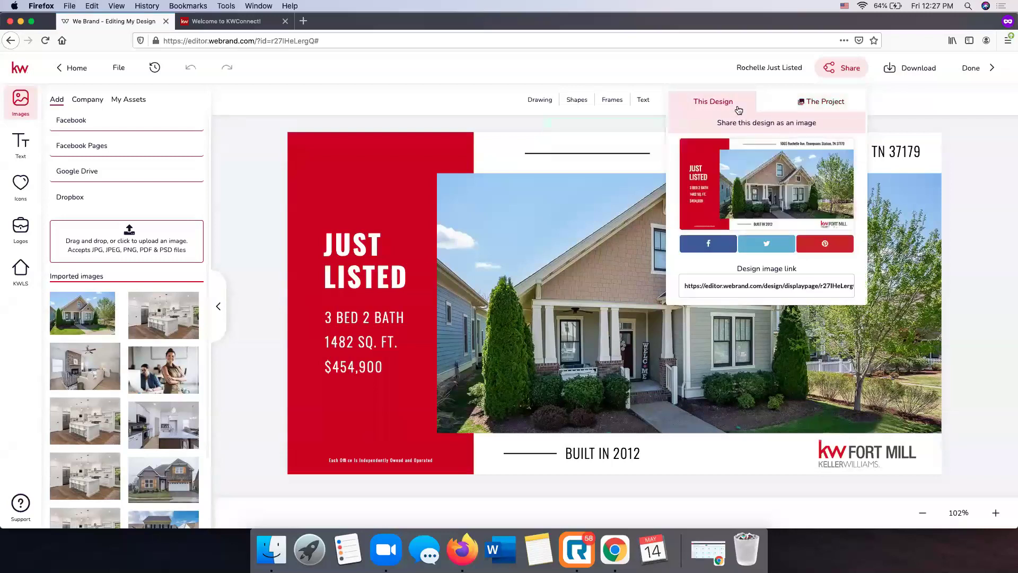
pyautogui.click(813, 104)
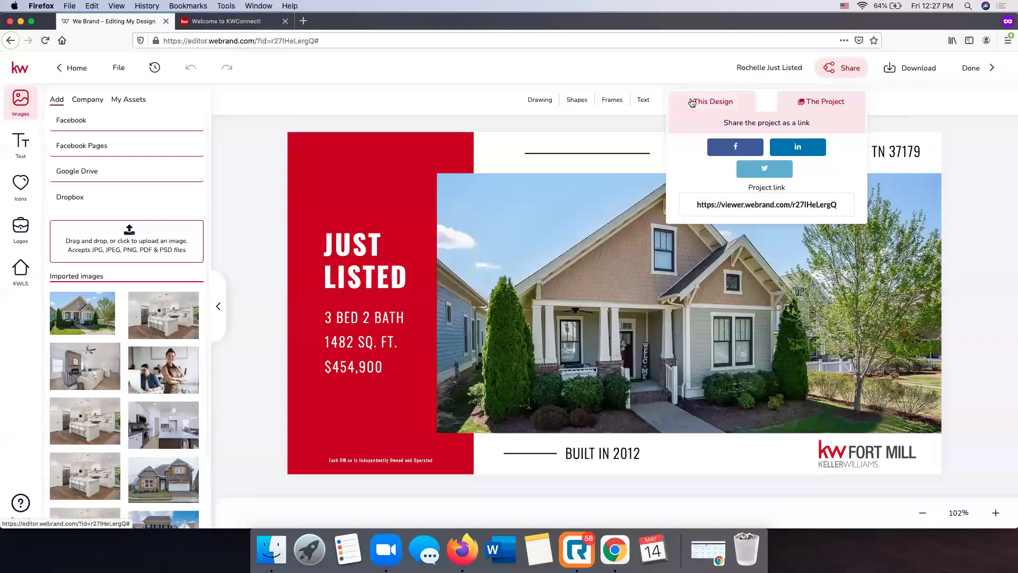
pyautogui.click(878, 124)
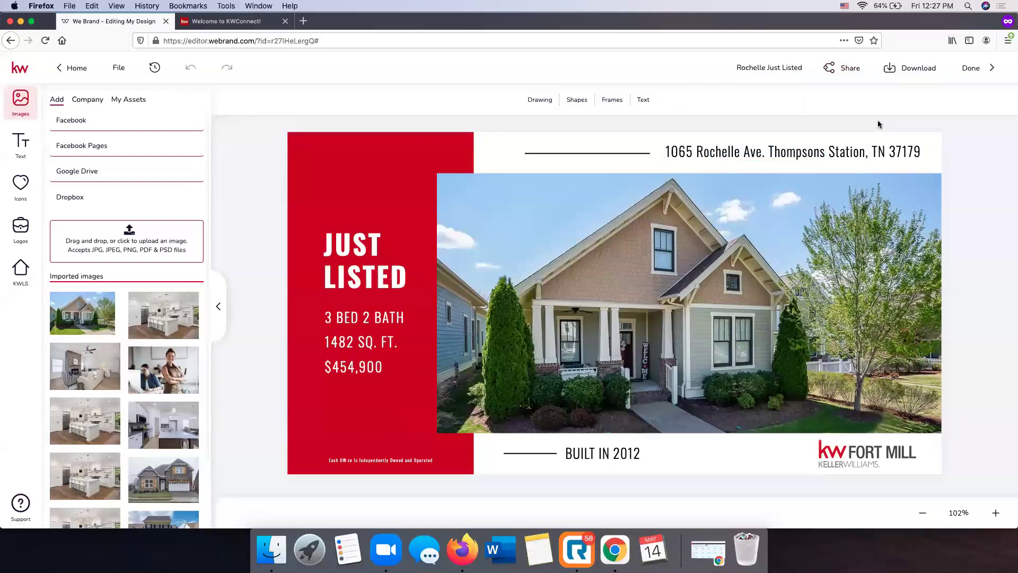
# Compare the PNG, PDF and JPEG download options, then download the design as a JPEG
pyautogui.click(919, 73)
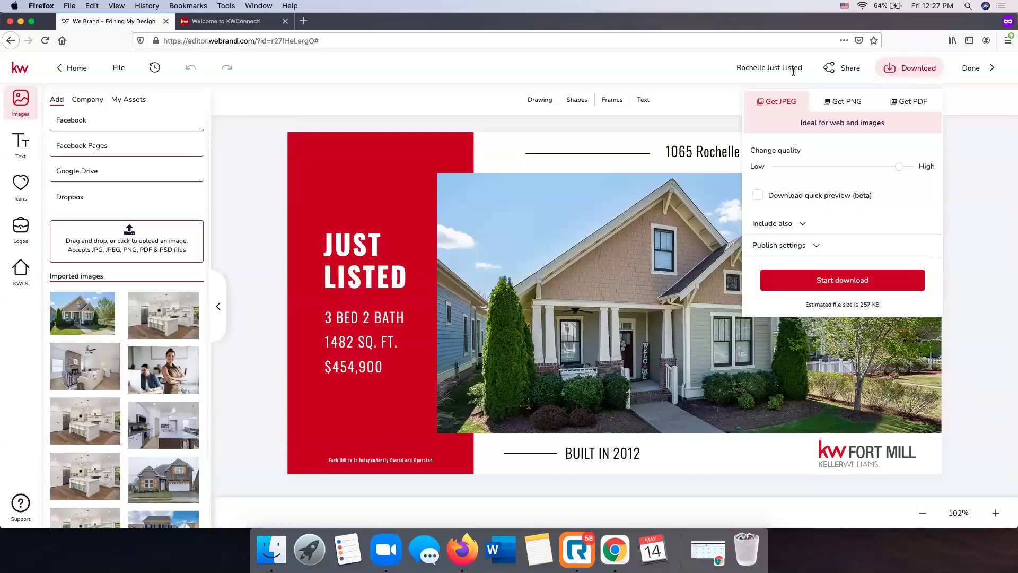
pyautogui.click(836, 103)
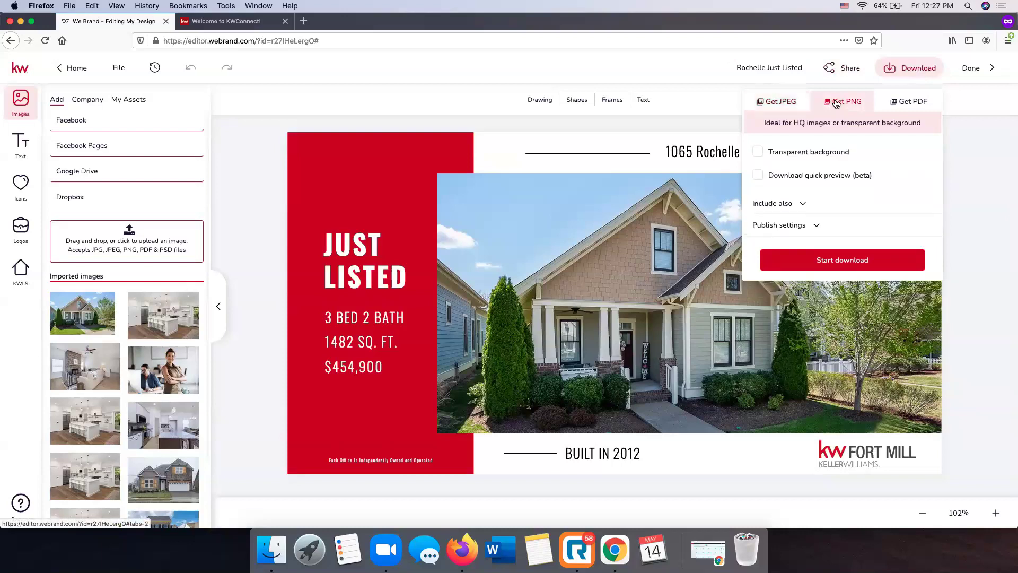
pyautogui.click(915, 102)
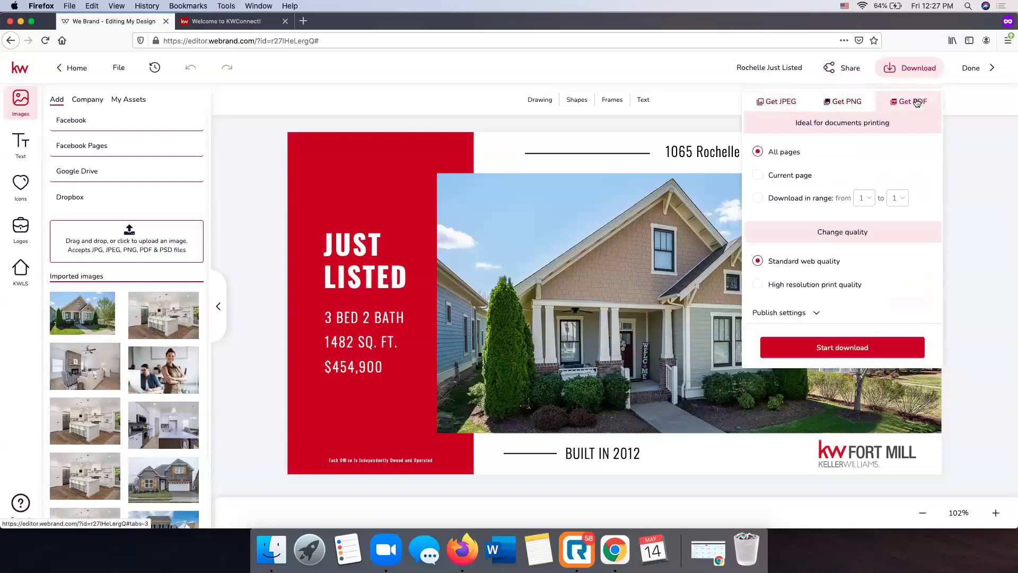
pyautogui.click(790, 103)
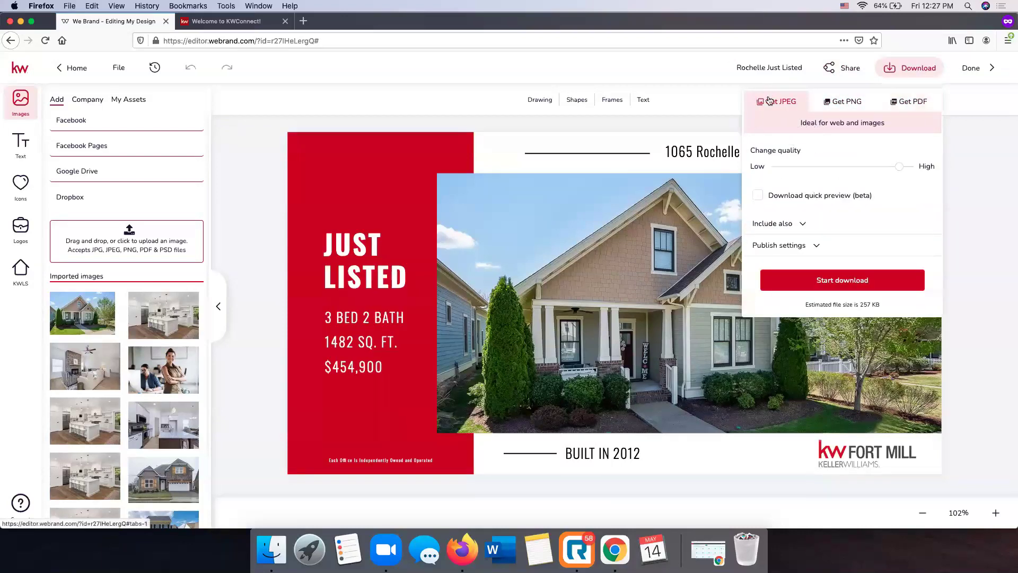
pyautogui.click(842, 285)
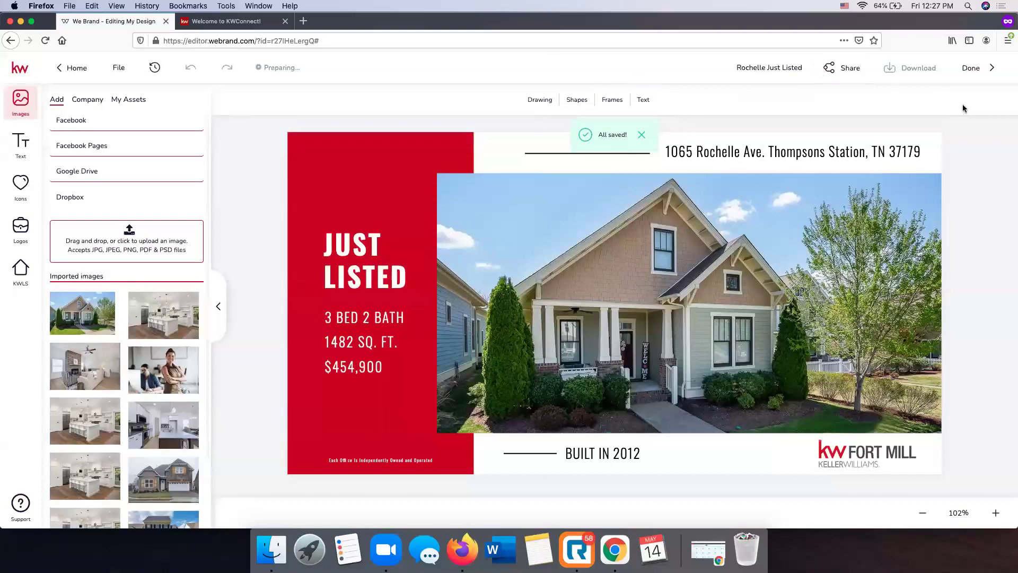
# Check Finder's Downloads folder, then return to Firefox's prompt for rochellejustlisted_1_original.jpg
pyautogui.click(271, 549)
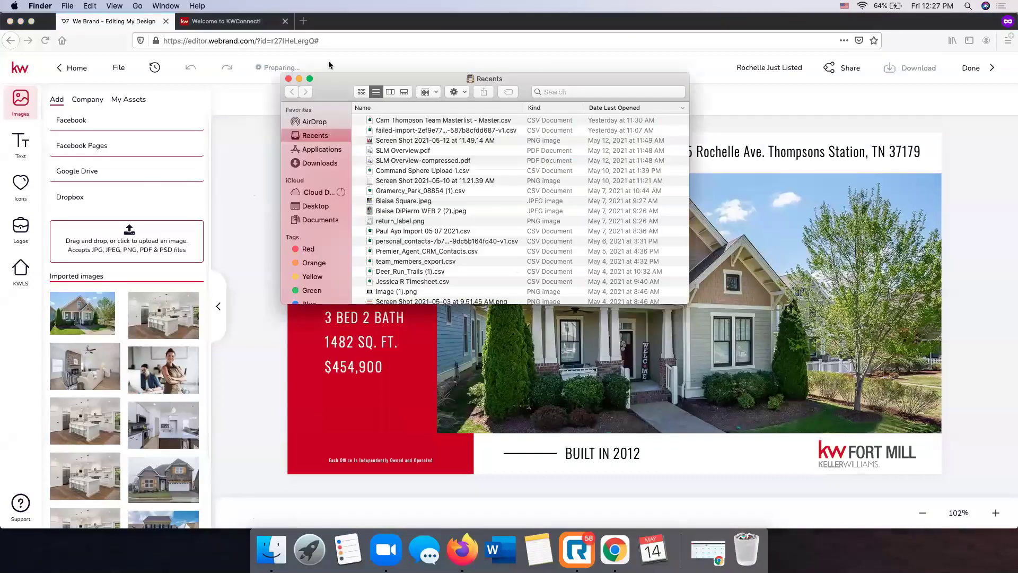
pyautogui.click(328, 162)
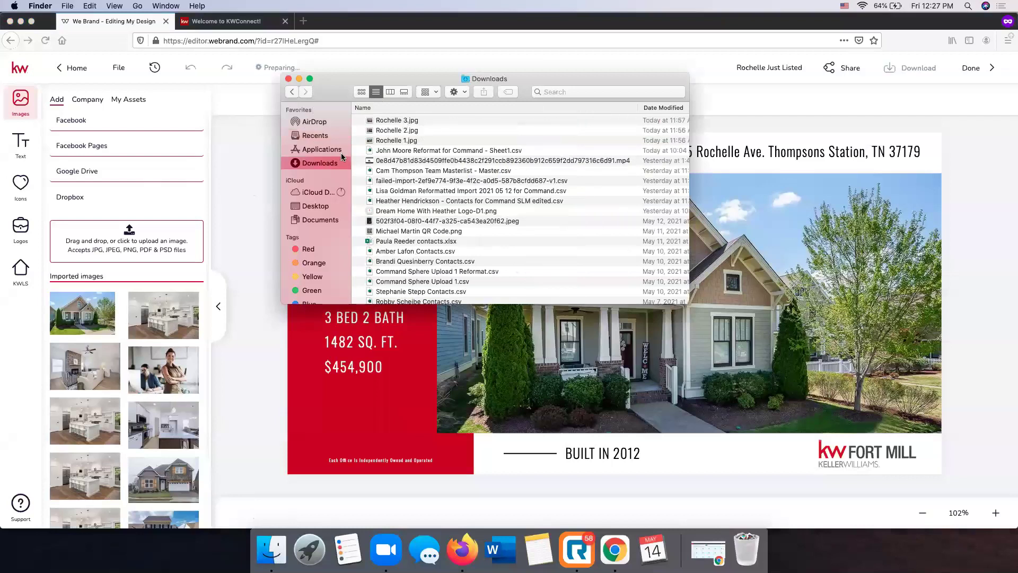
pyautogui.scroll(-2, 385, 140)
pyautogui.scroll(5, 385, 140)
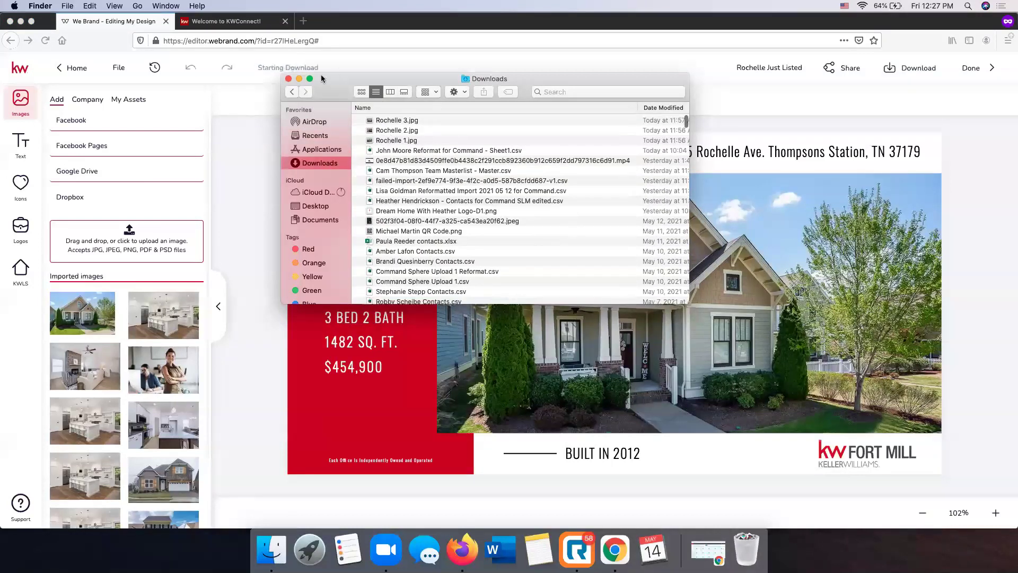
pyautogui.click(355, 318)
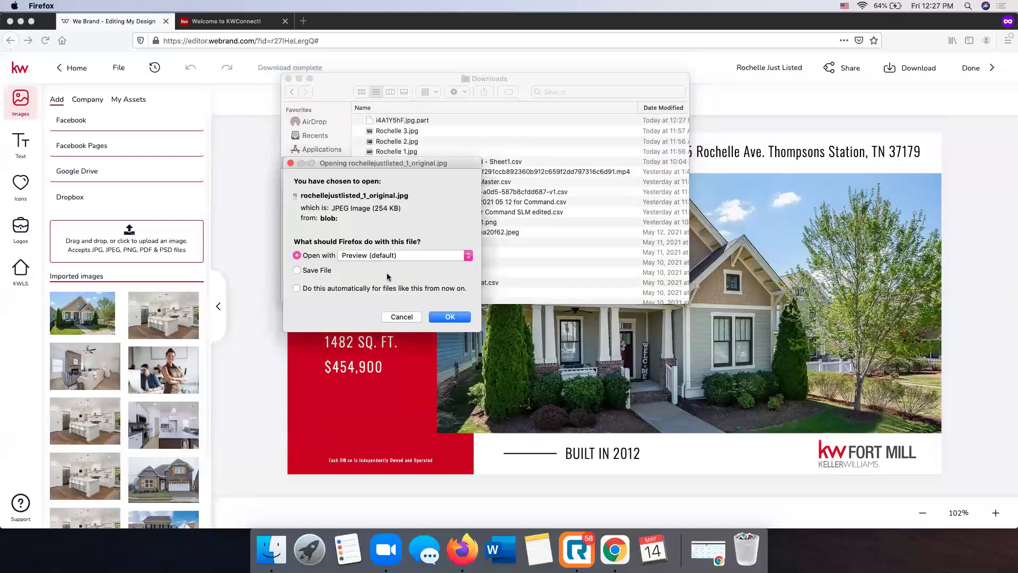
# Open rochellejustlisted_1_original.jpg in Preview, move its window aside, then close it
pyautogui.click(446, 317)
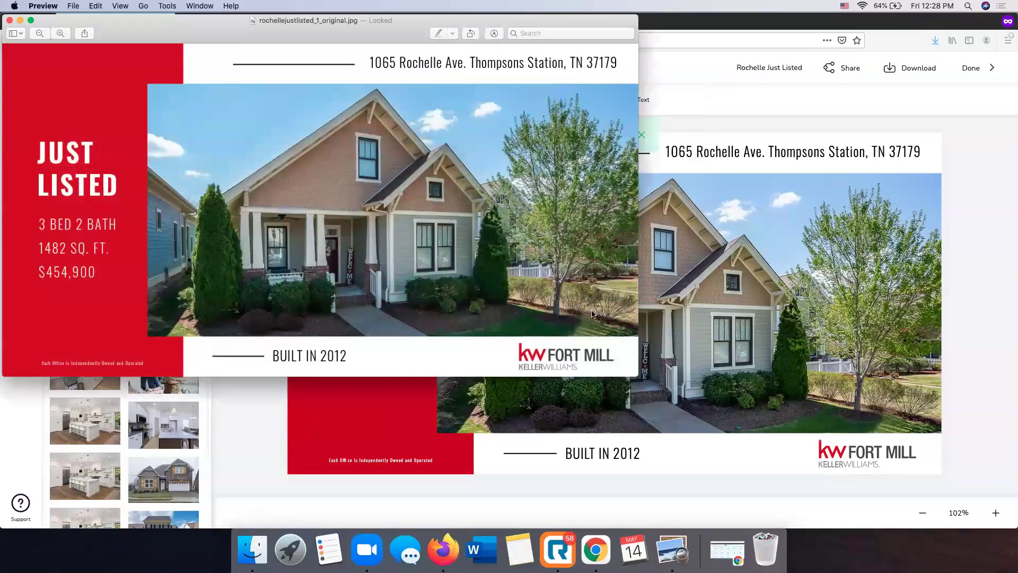
pyautogui.moveTo(313, 26); pyautogui.dragTo(478, 88)
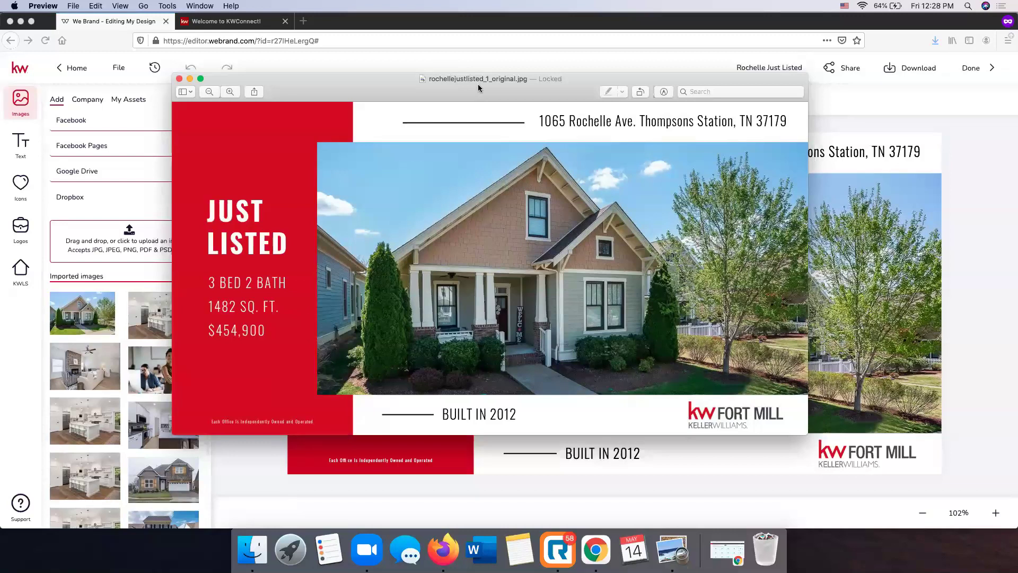
pyautogui.click(179, 79)
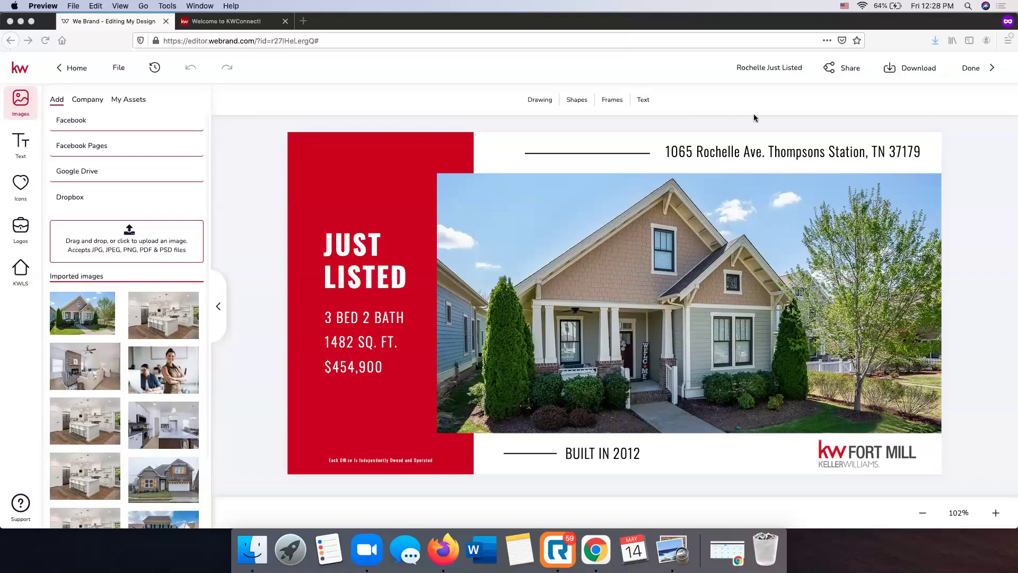
# Show the KWLS Listing Details panel beside the Rochelle Just Listed flyer, leaving nothing selected
pyautogui.click(991, 179)
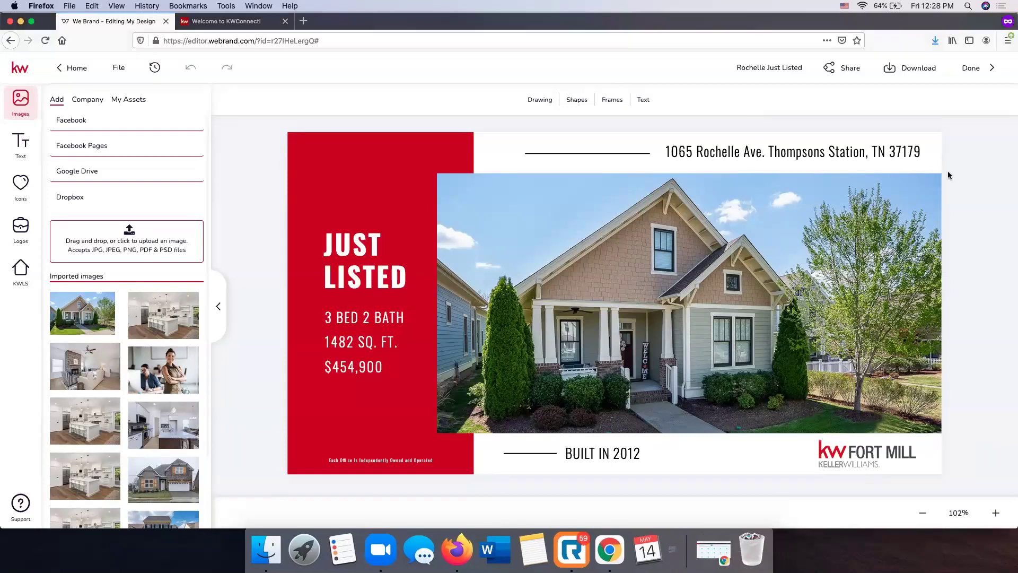
pyautogui.click(729, 158)
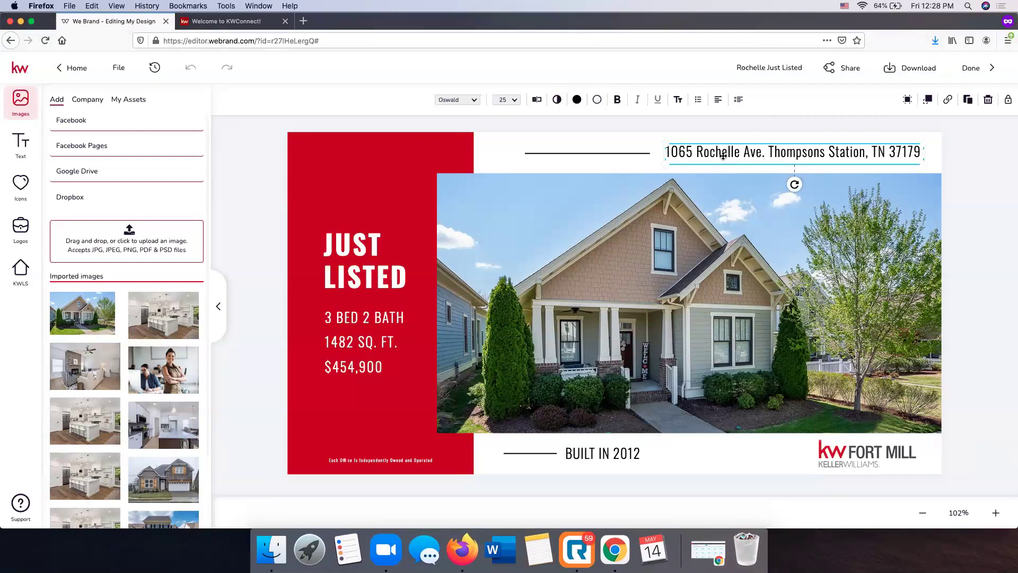
pyautogui.click(21, 270)
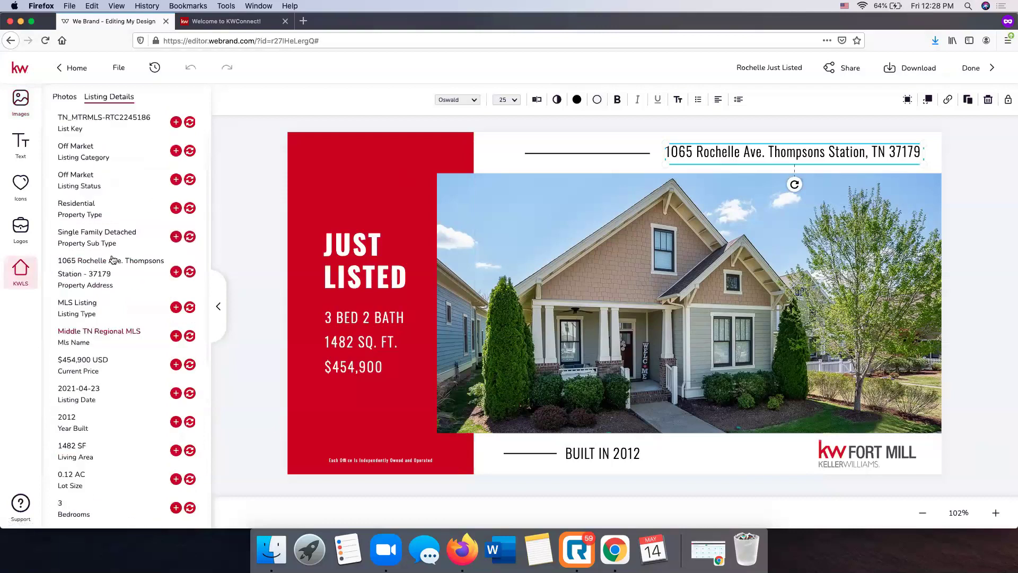
pyautogui.scroll(-2, 114, 234)
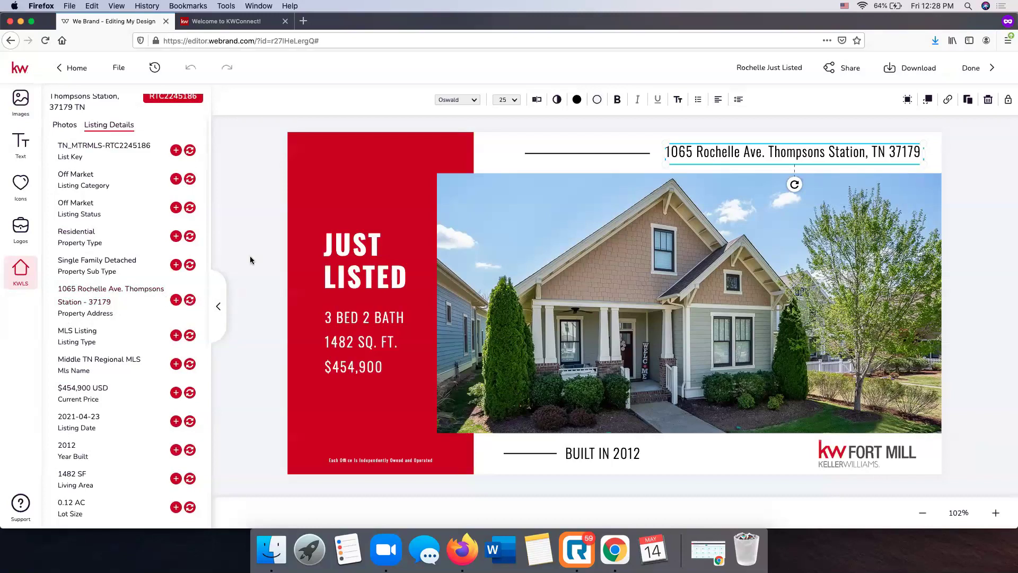
pyautogui.click(996, 178)
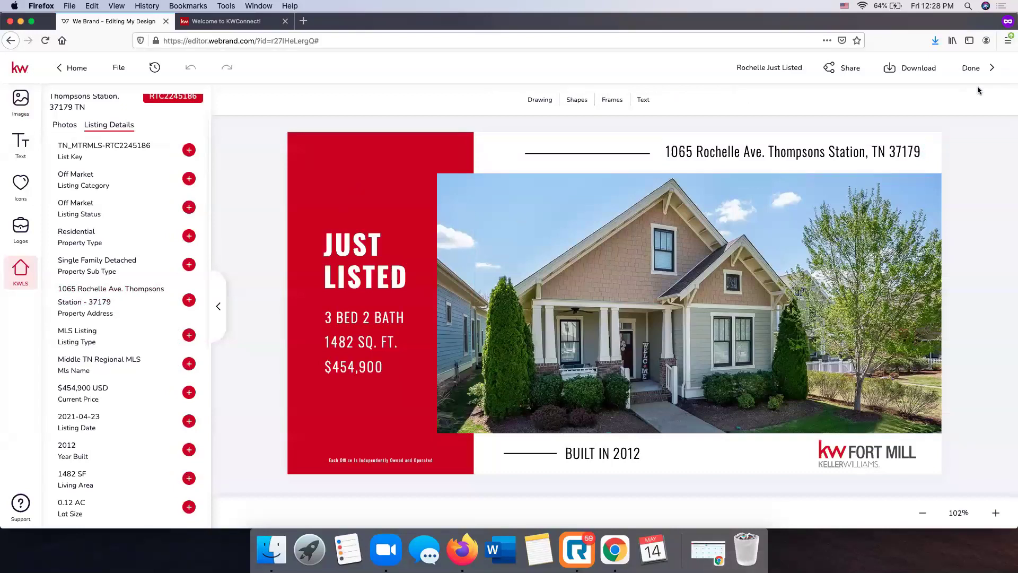
# Leave the design editor and review the Rochelle Just Listed design among the social templates
pyautogui.click(972, 69)
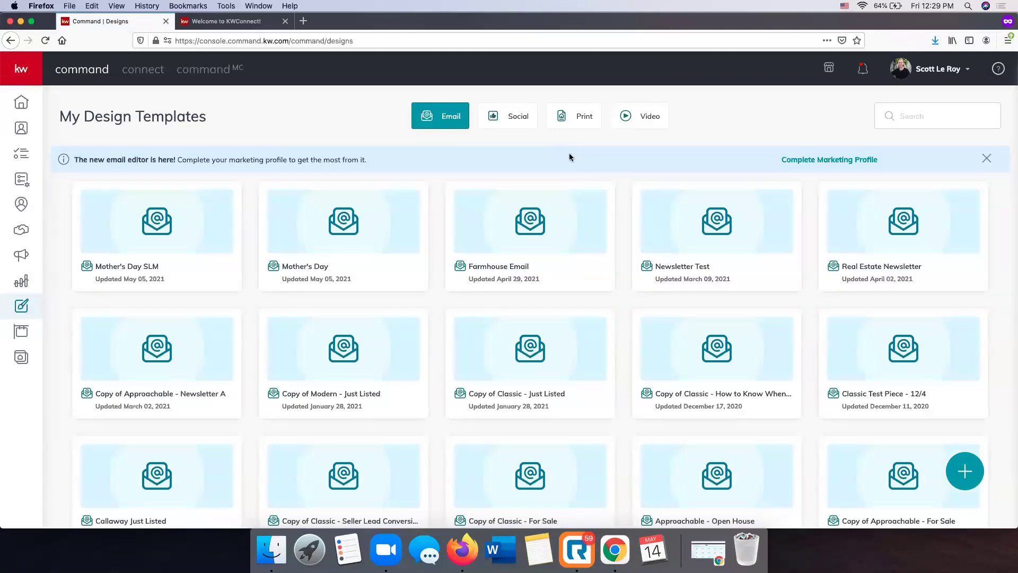
pyautogui.click(520, 116)
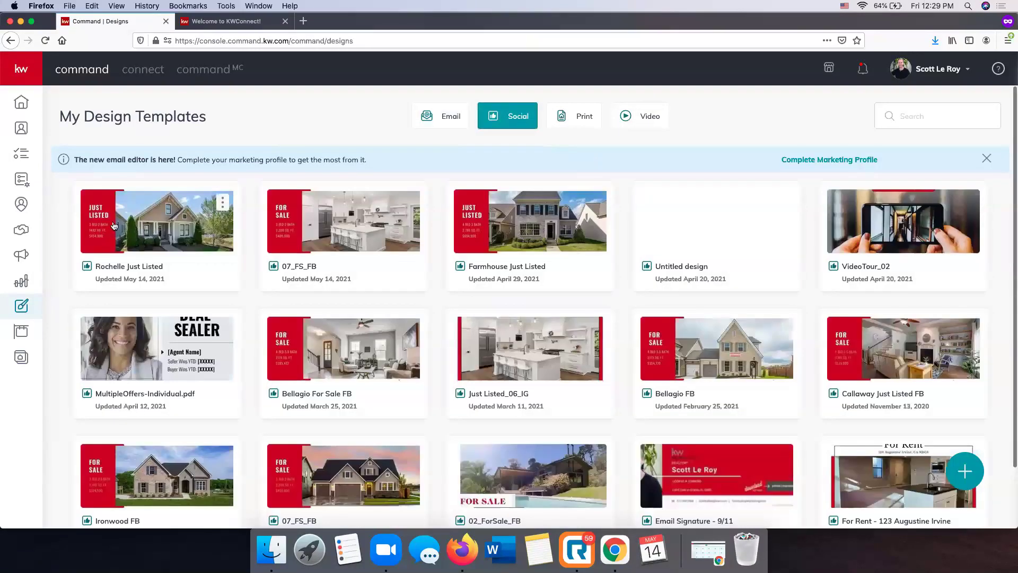
pyautogui.click(222, 201)
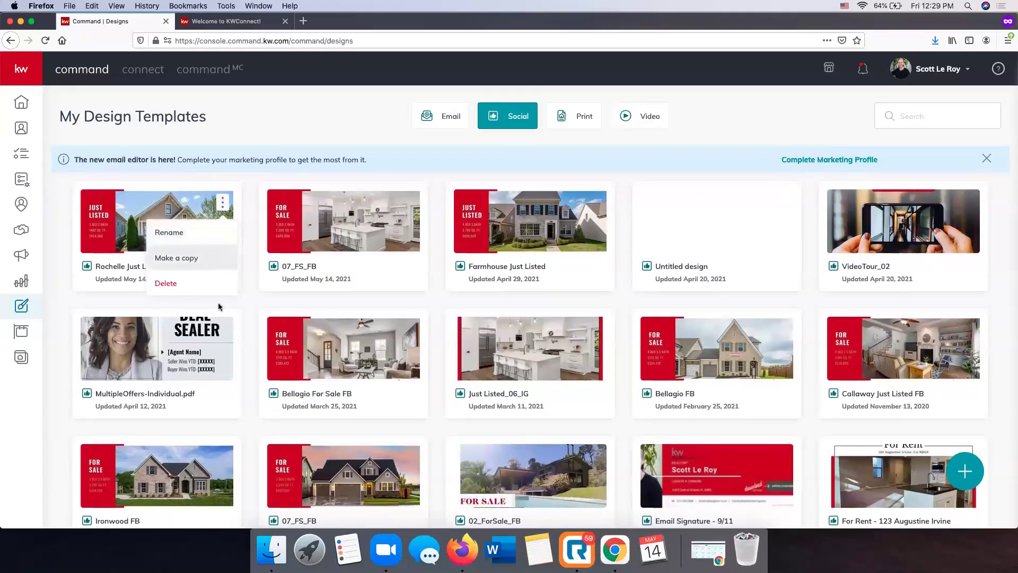
pyautogui.click(252, 246)
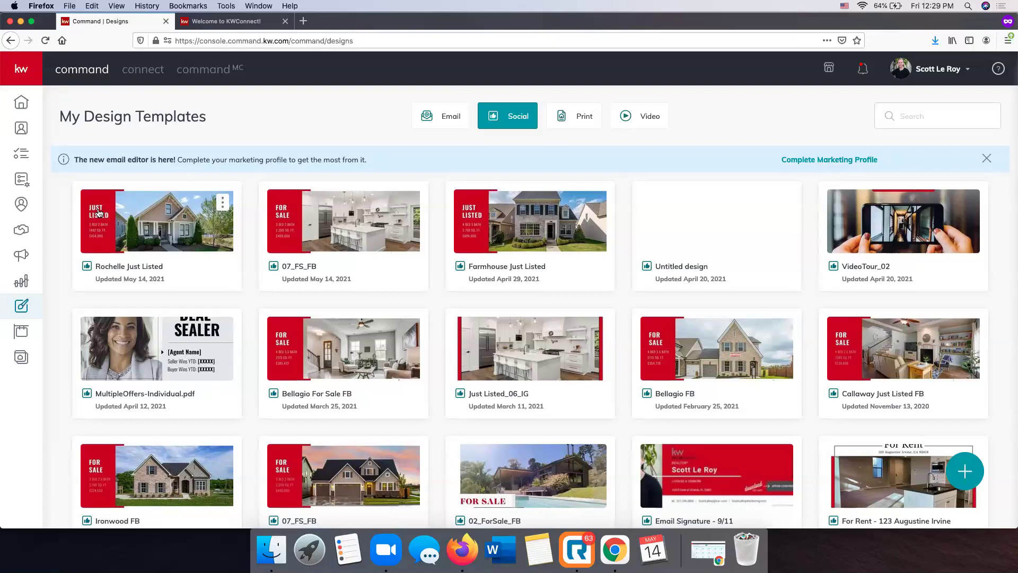
# Go to the Campaigns dashboard from the left sidebar
pyautogui.scroll(-2, 159, 228)
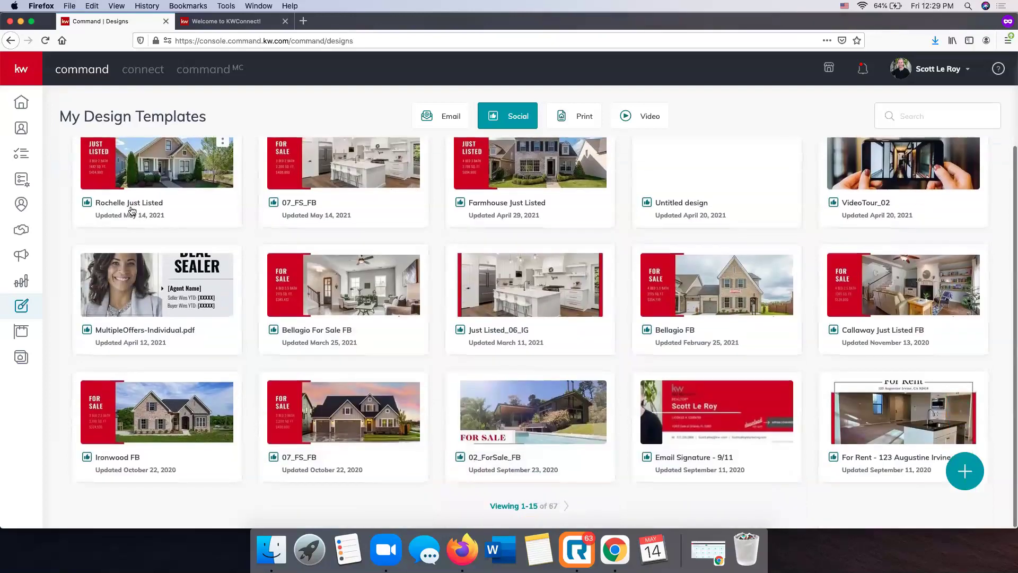
pyautogui.scroll(1, 255, 243)
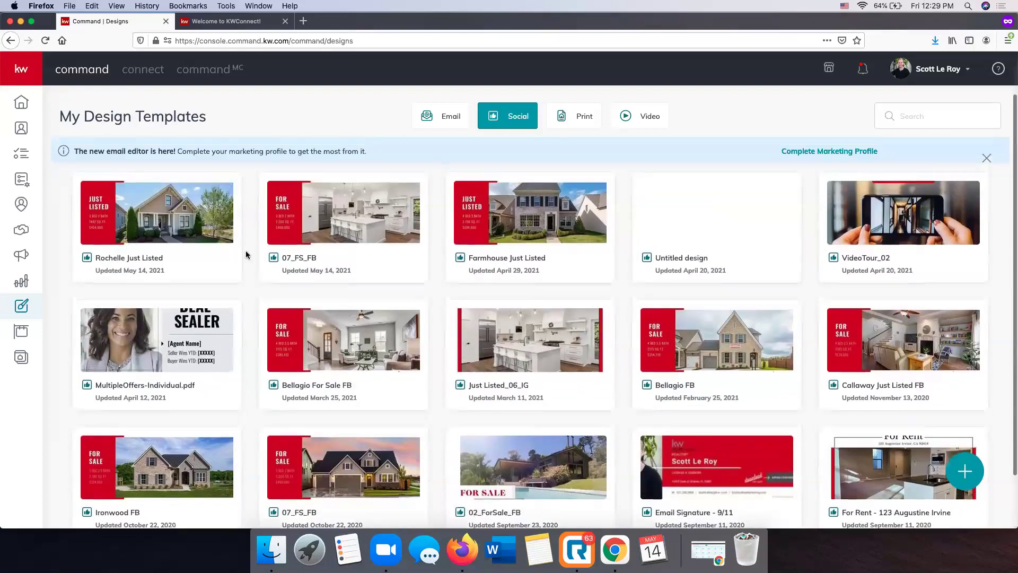
pyautogui.moveTo(728, 189)
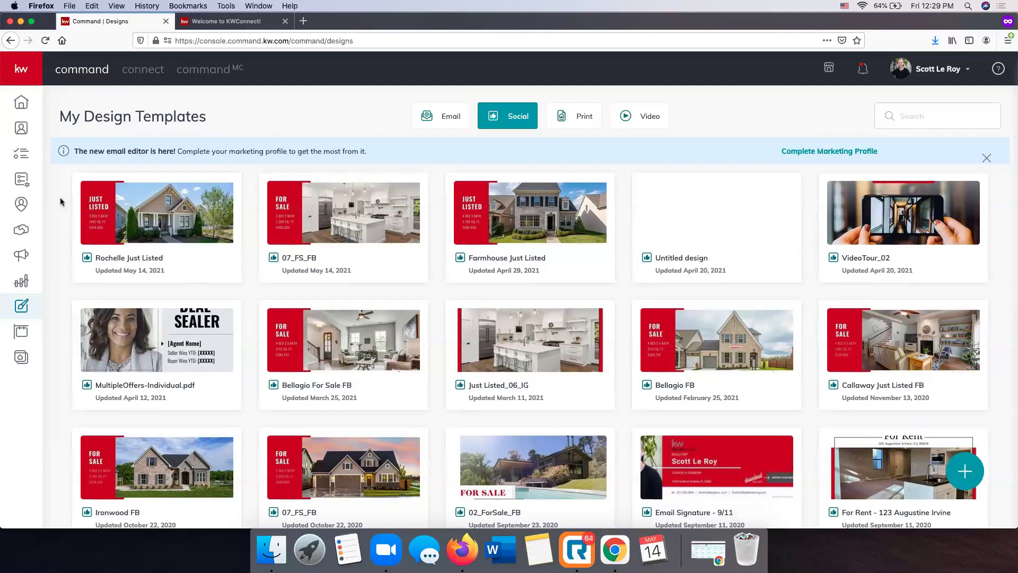
pyautogui.click(21, 259)
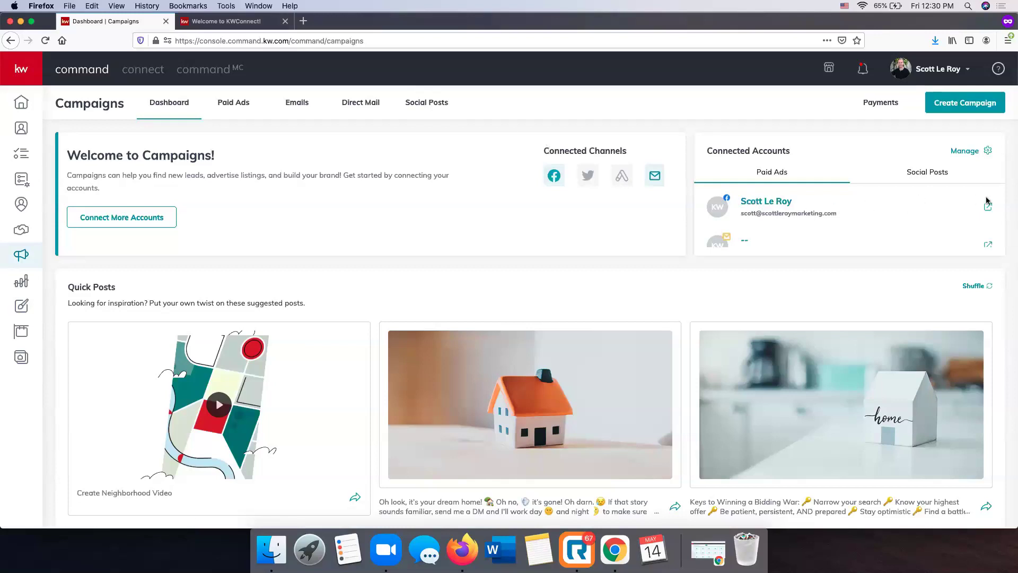
# Create a new Social Post campaign from the Social Posts calendar
pyautogui.click(928, 174)
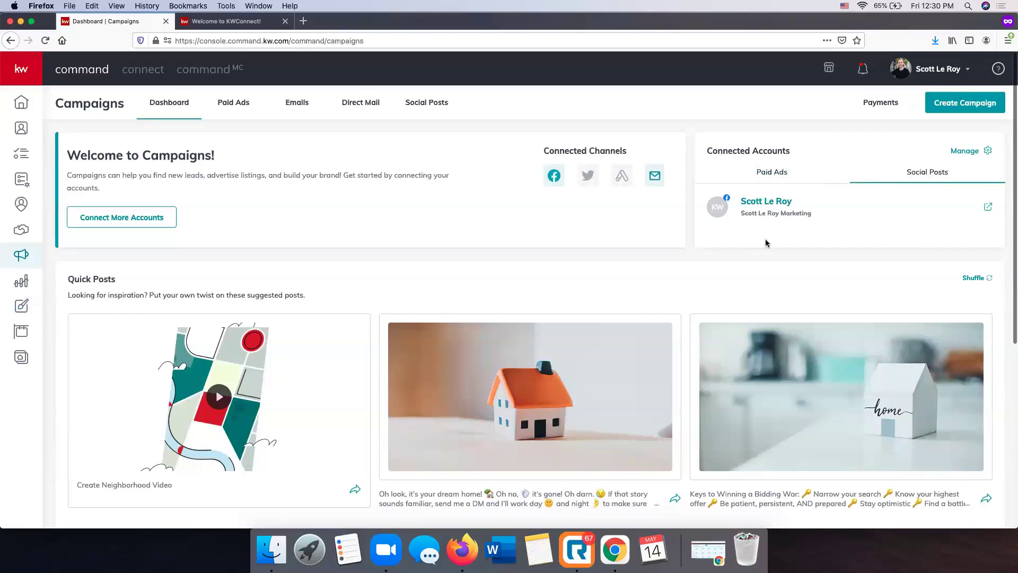
pyautogui.click(429, 106)
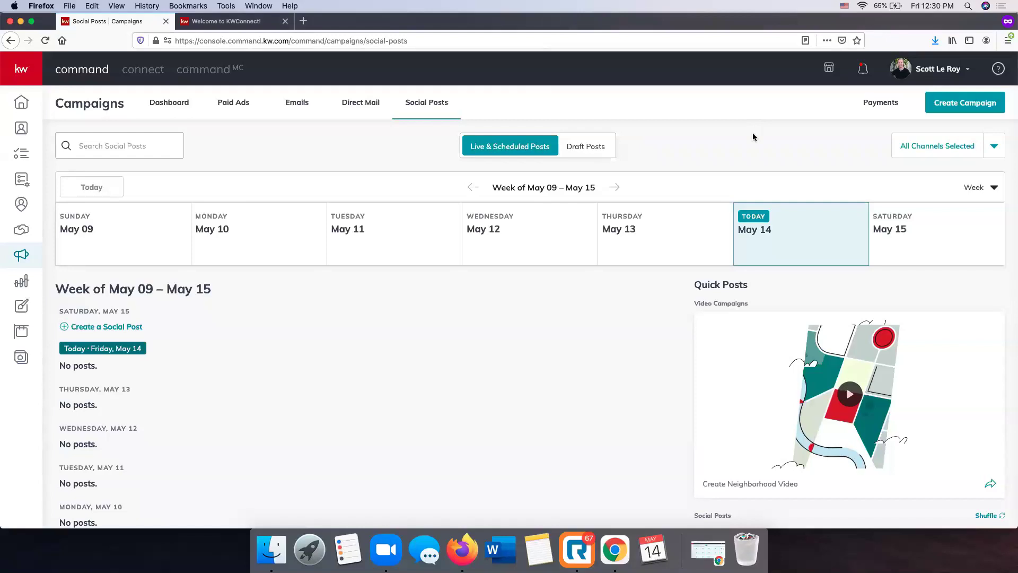
pyautogui.click(974, 111)
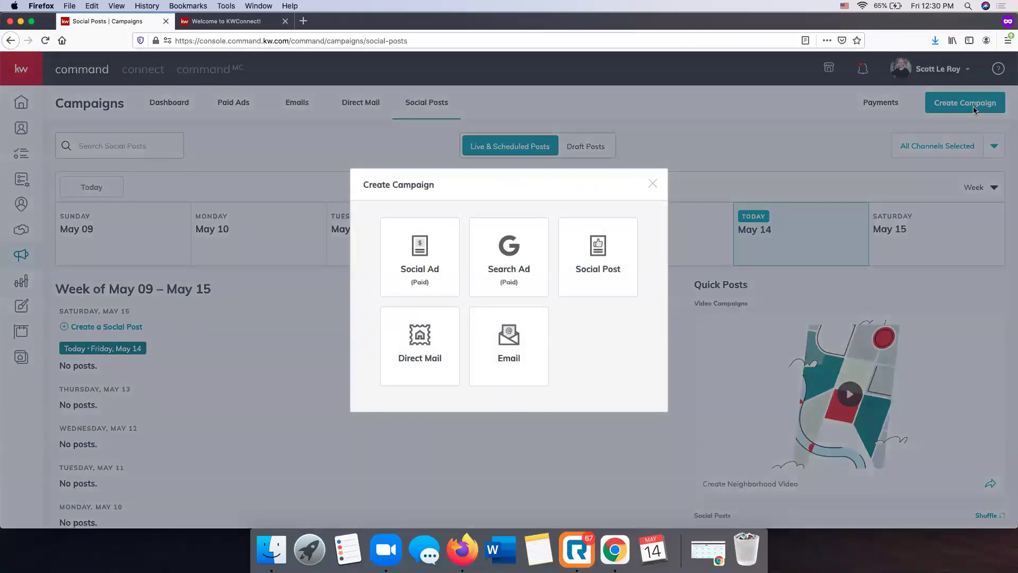
pyautogui.click(603, 276)
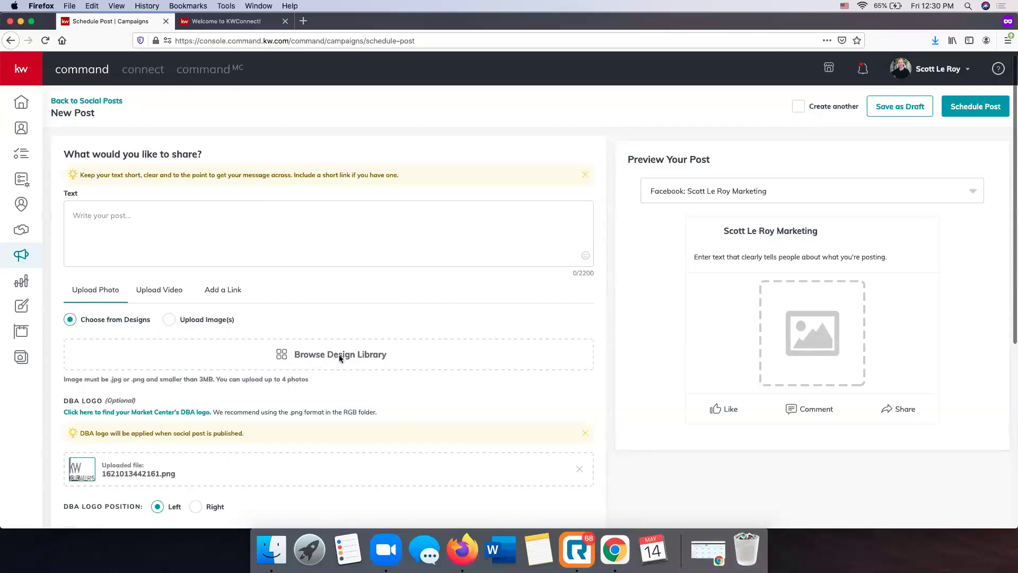
# Attach Rochelle Just Listed from the Design Library, cropped to Wide (1.91:1)
pyautogui.click(340, 354)
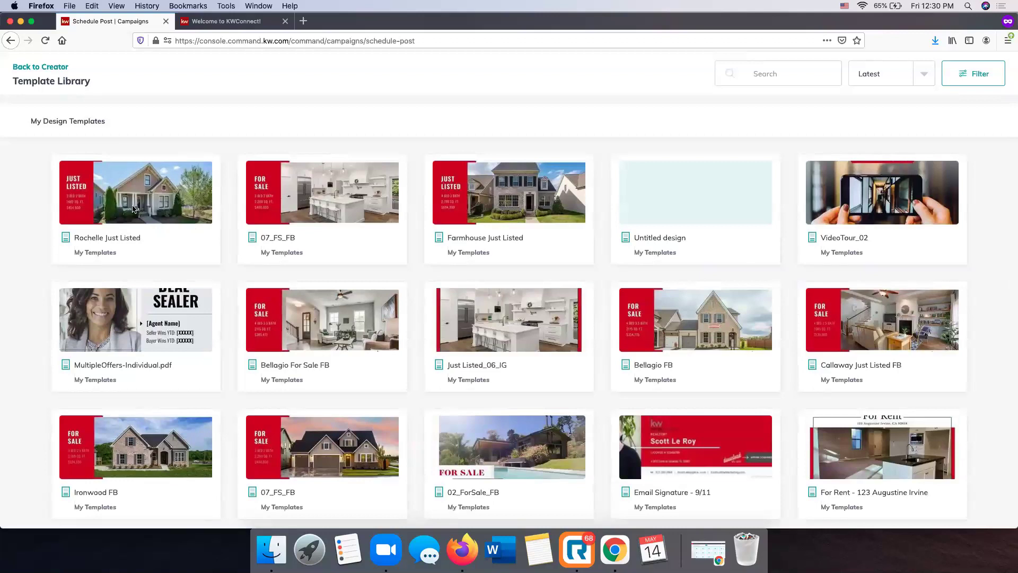
pyautogui.click(133, 208)
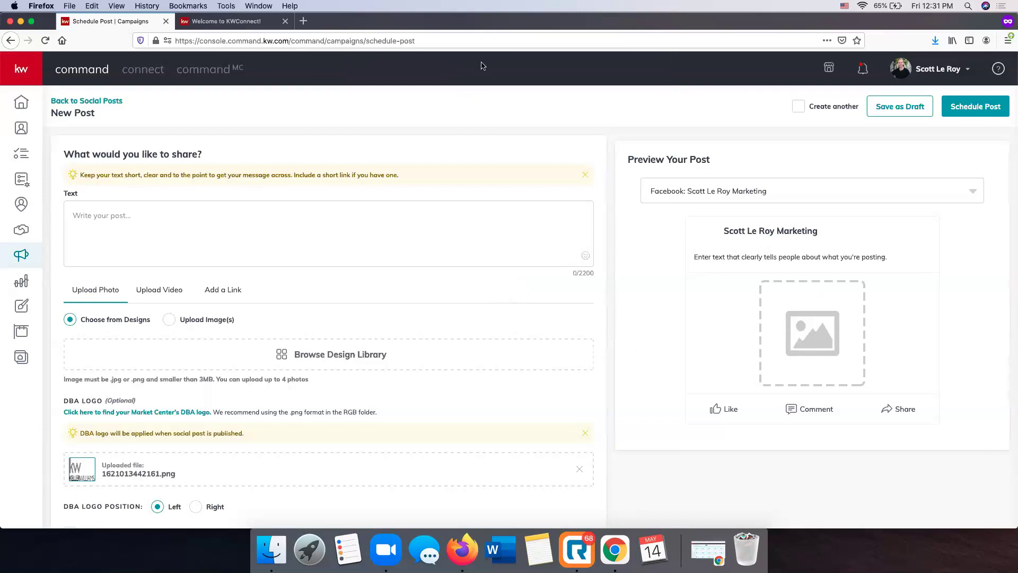
pyautogui.click(347, 354)
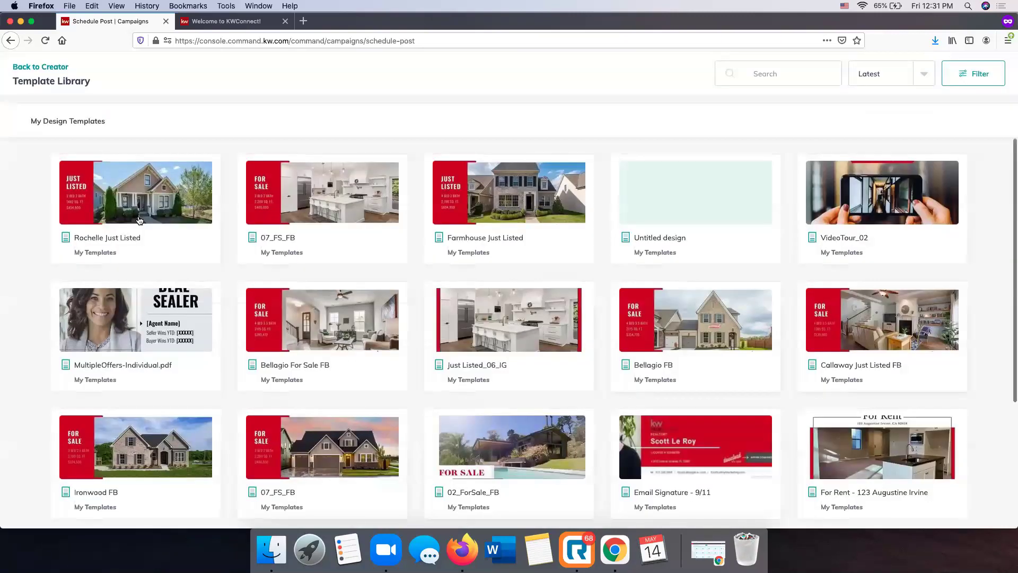
pyautogui.click(159, 243)
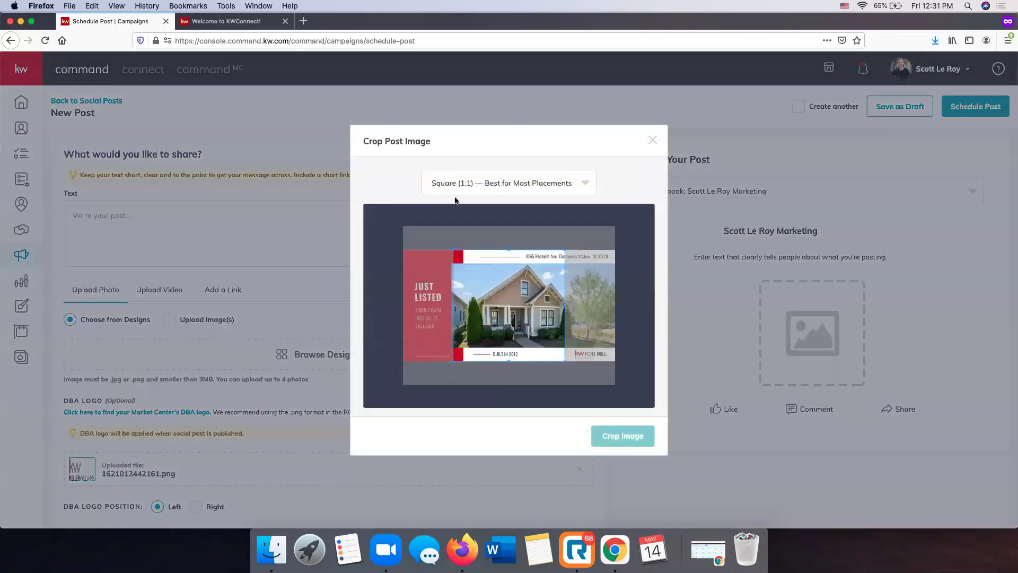
pyautogui.click(455, 191)
pyautogui.click(460, 233)
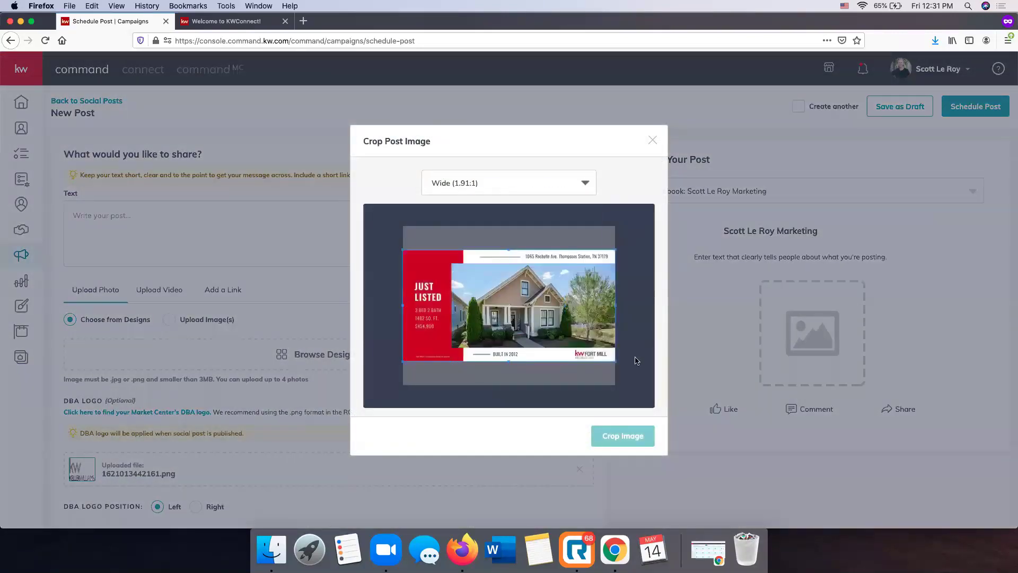
pyautogui.click(623, 436)
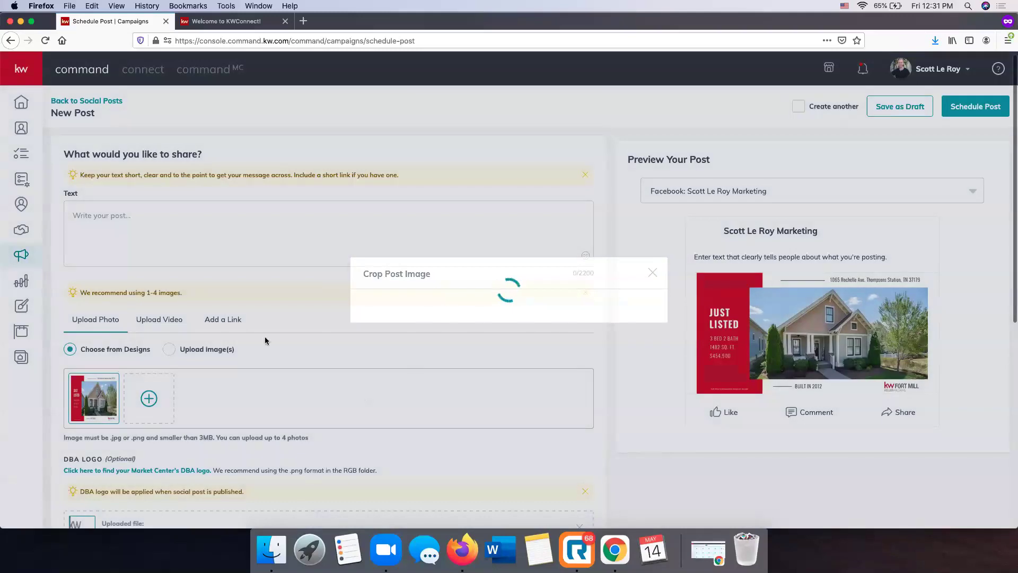
pyautogui.moveTo(75, 393)
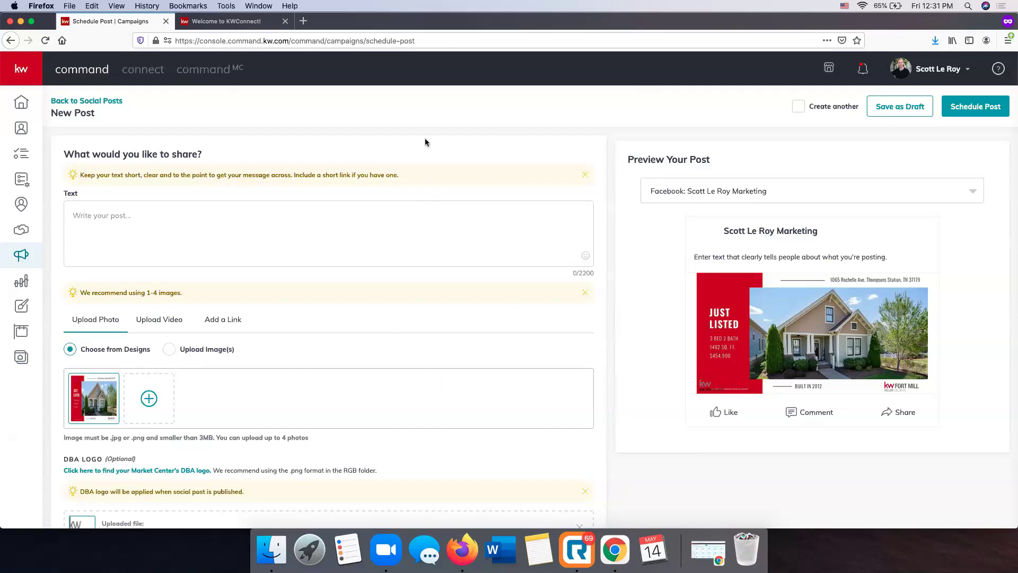
# Browse the Emails, Direct Mail and Social Posts campaign lists, then go to My Design Templates
pyautogui.click(87, 100)
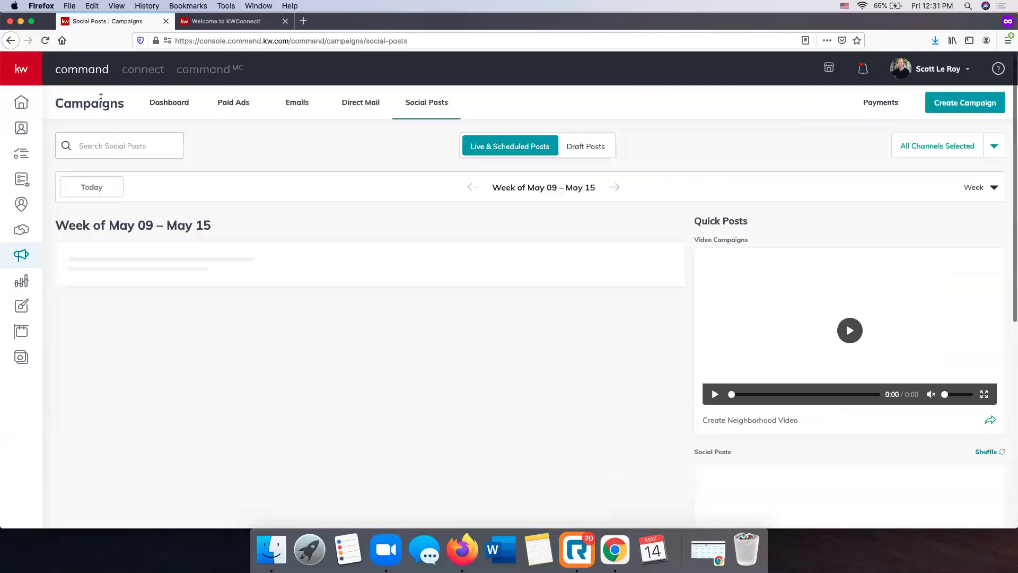
pyautogui.click(305, 108)
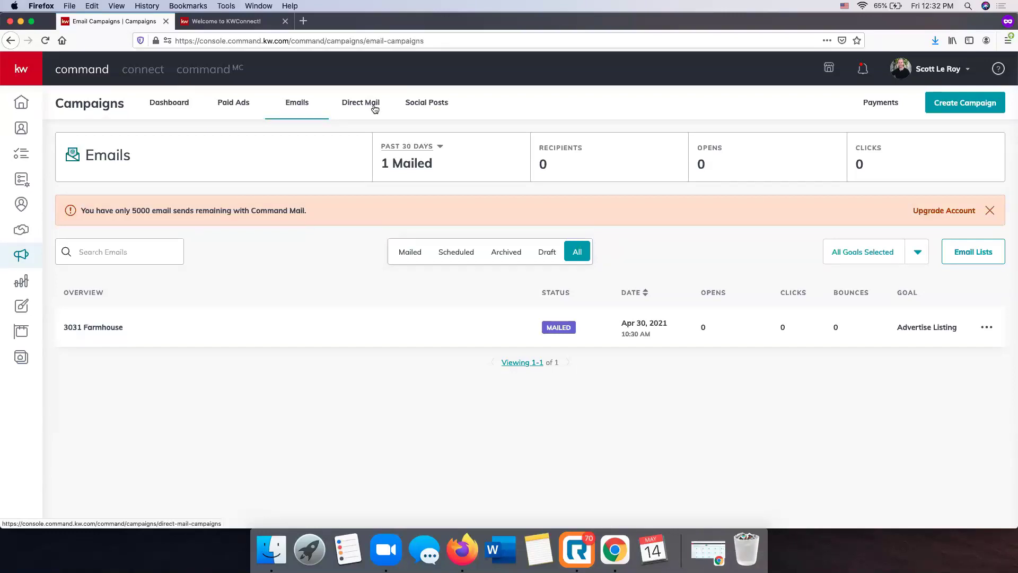
pyautogui.click(374, 109)
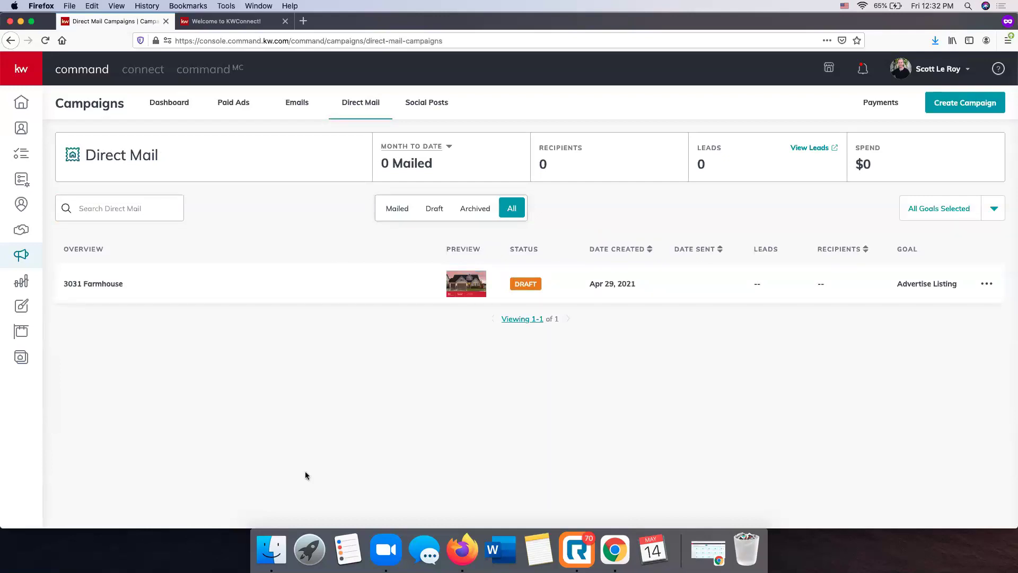
pyautogui.click(297, 105)
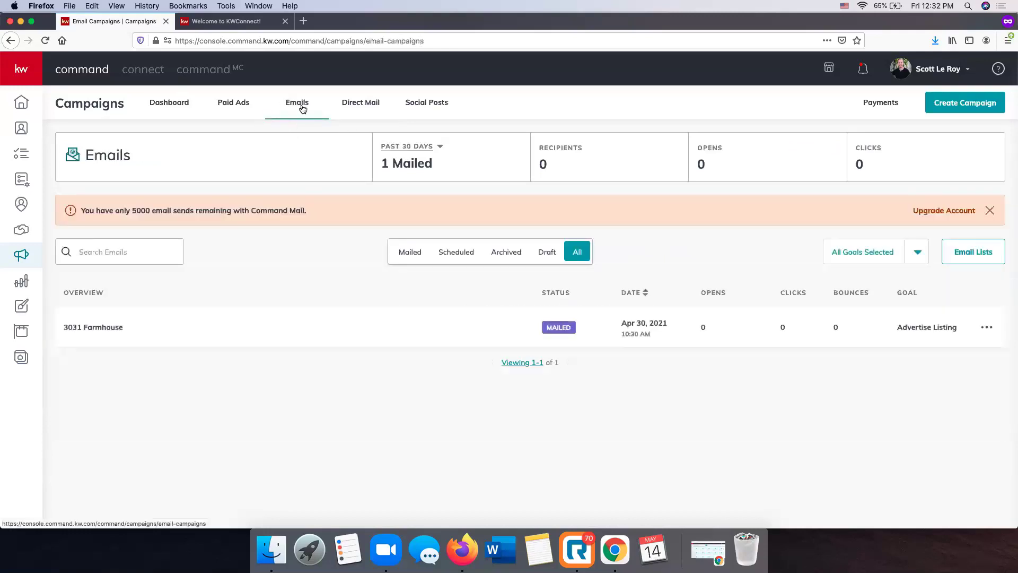
pyautogui.click(445, 102)
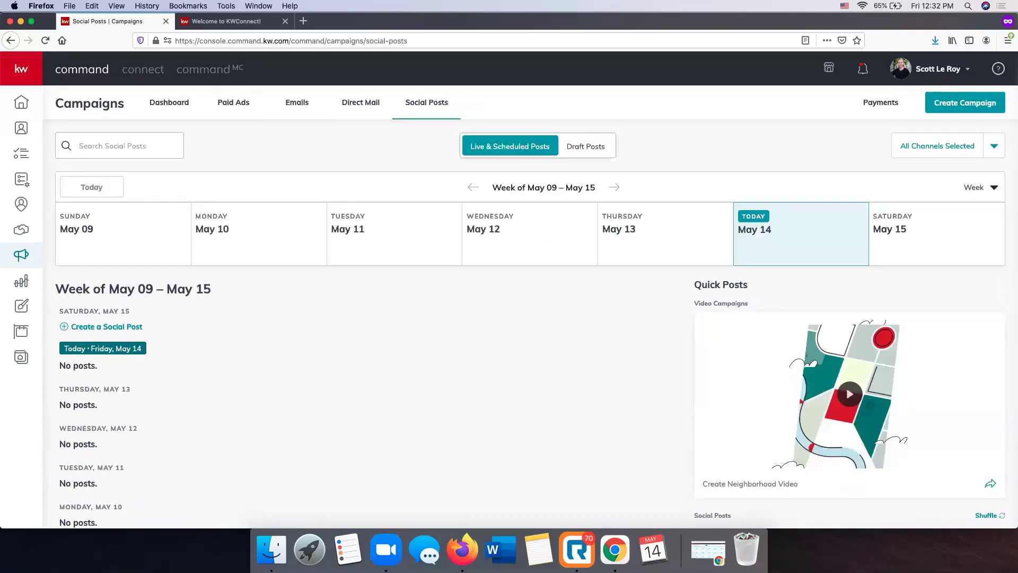
pyautogui.scroll(-1, 282, 327)
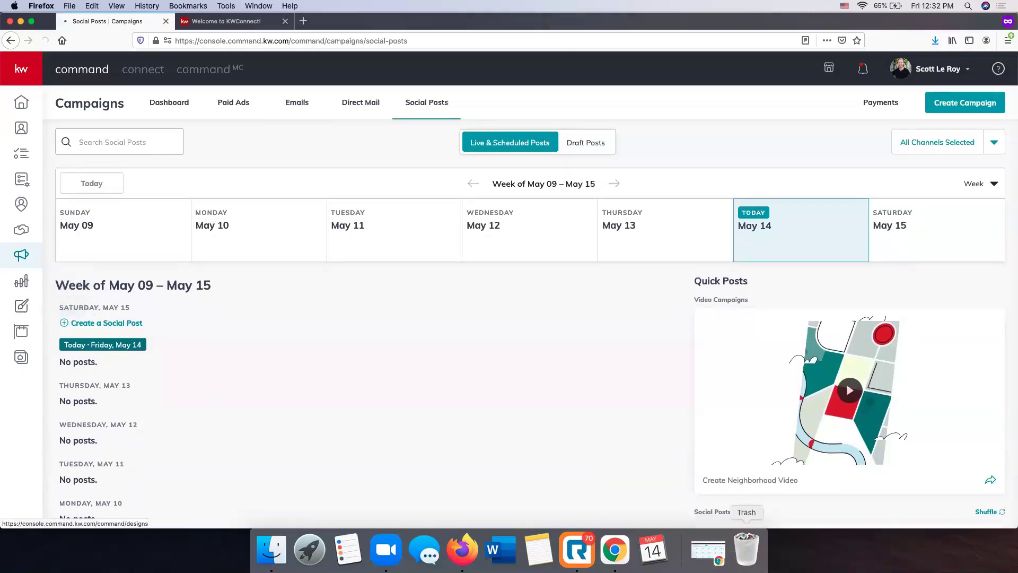
pyautogui.click(23, 308)
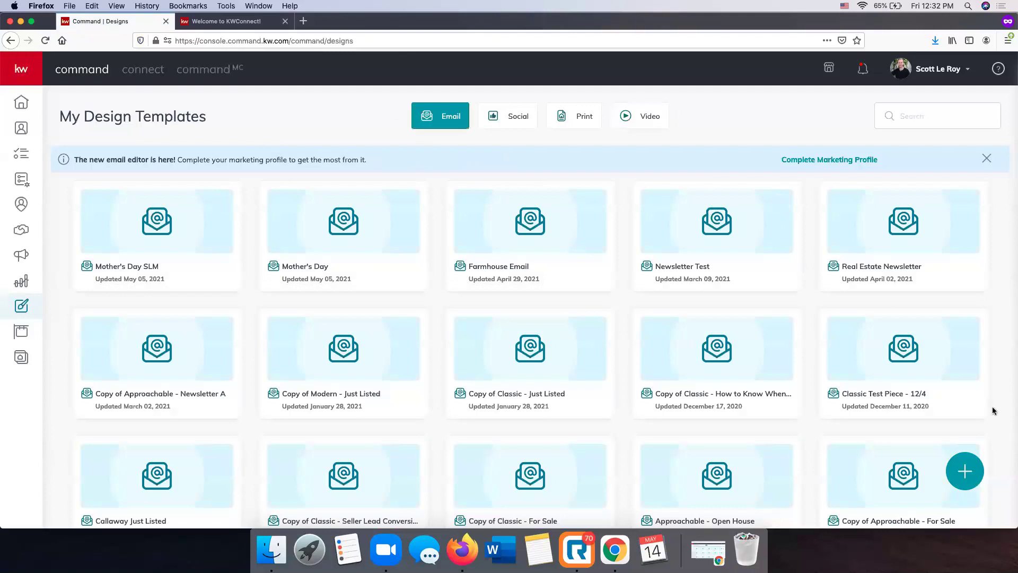
# Start a new Print design with Import photos & Text from a Listing enabled
pyautogui.click(965, 480)
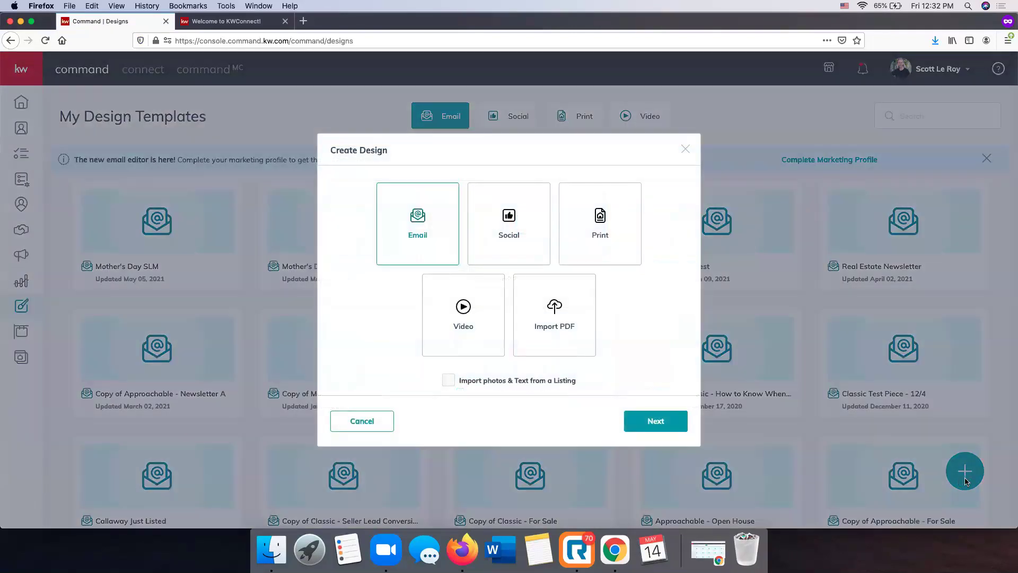
pyautogui.click(604, 218)
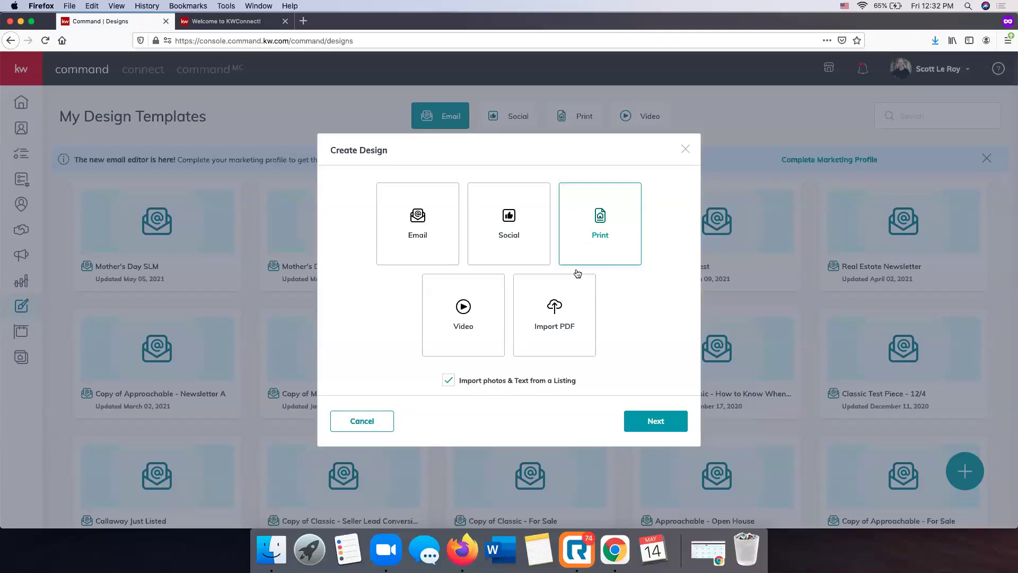
pyautogui.click(658, 418)
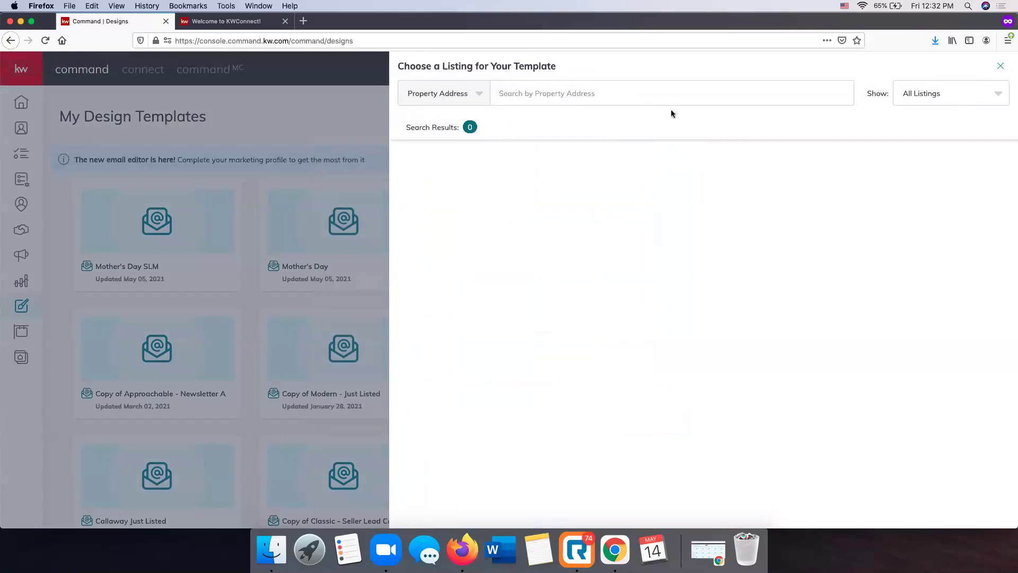
# Keep All Listings, search by property address, and select the matching home's listing
pyautogui.click(954, 95)
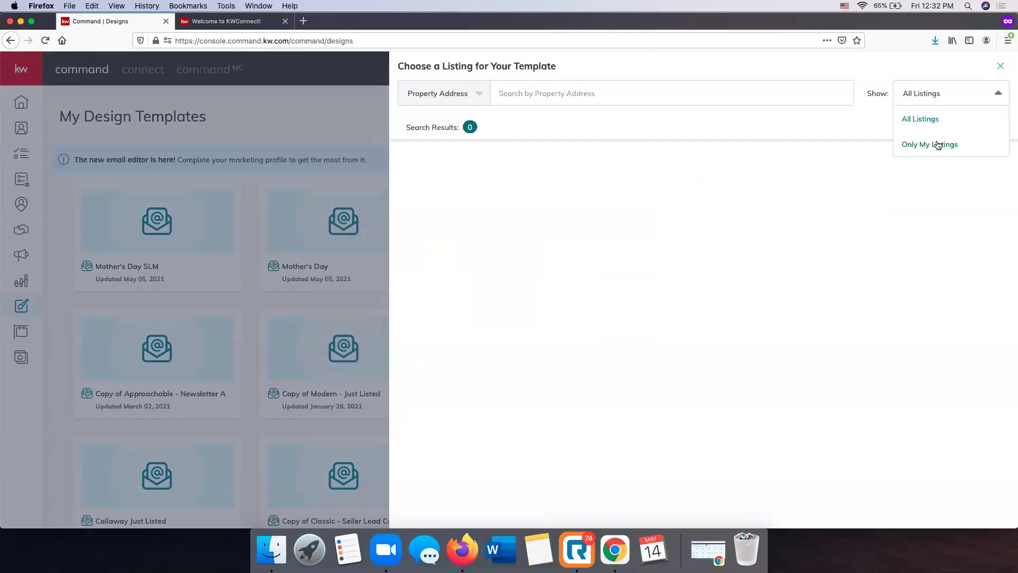
pyautogui.click(891, 76)
pyautogui.click(476, 96)
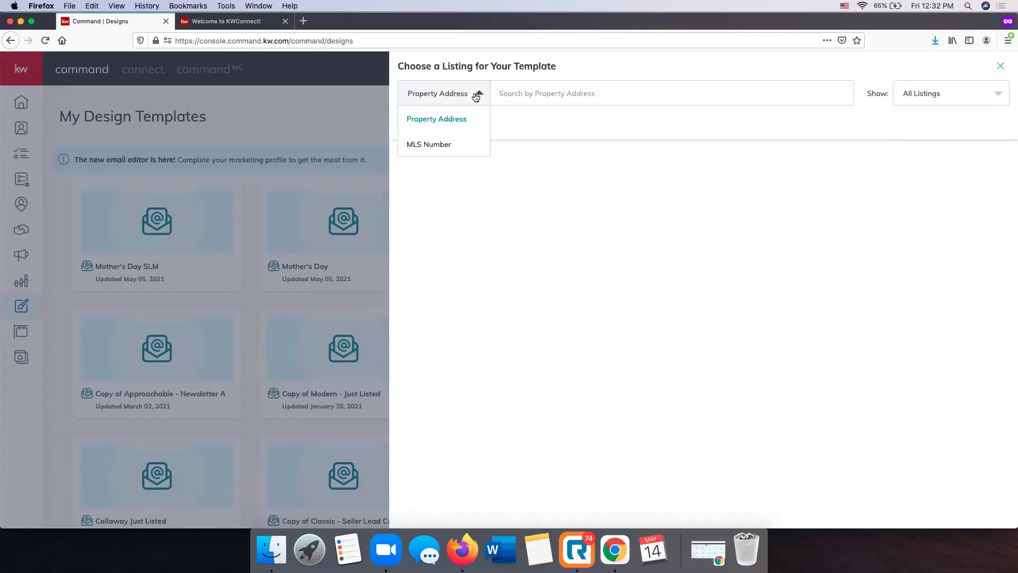
pyautogui.click(557, 86)
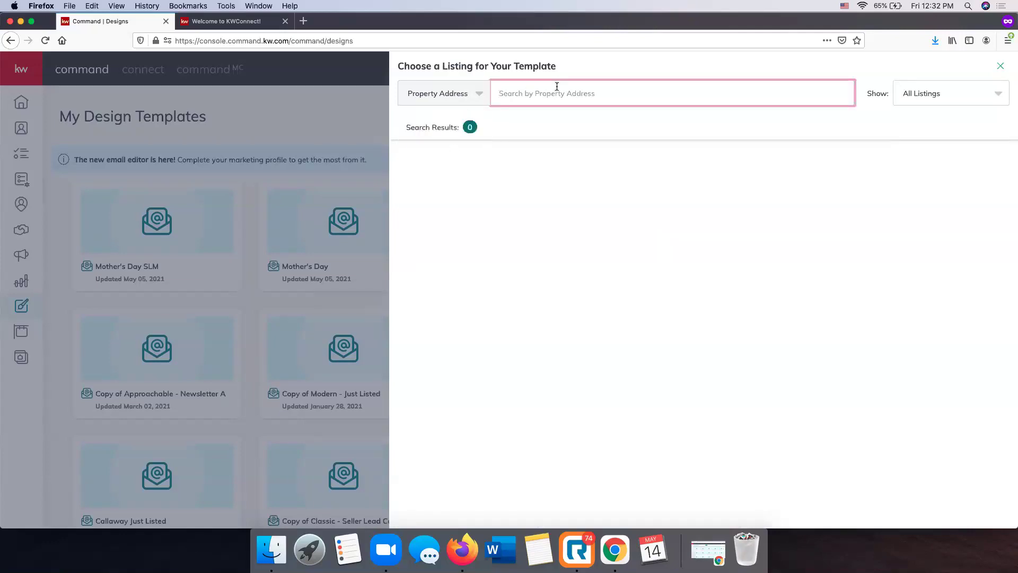
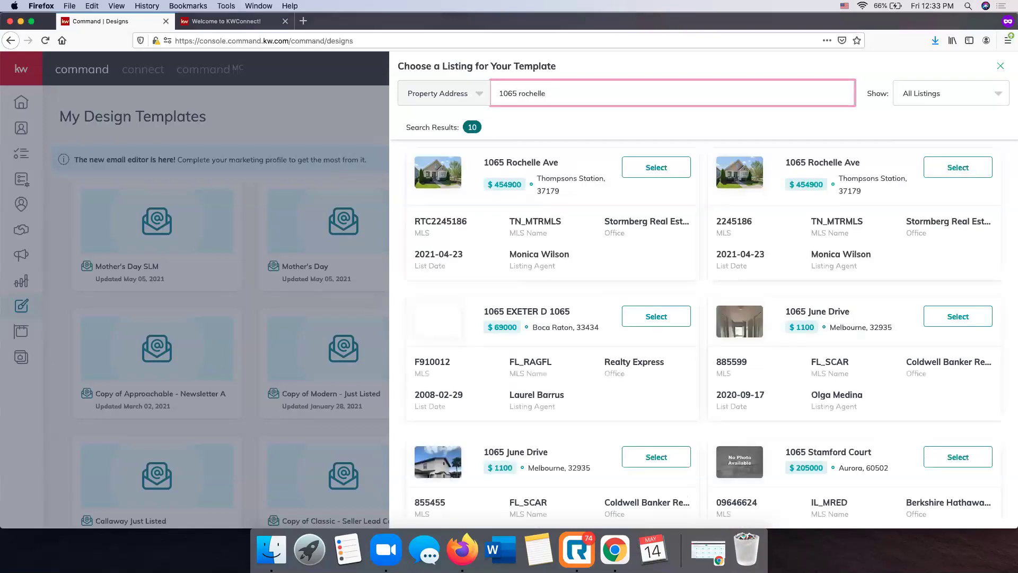
pyautogui.click(664, 169)
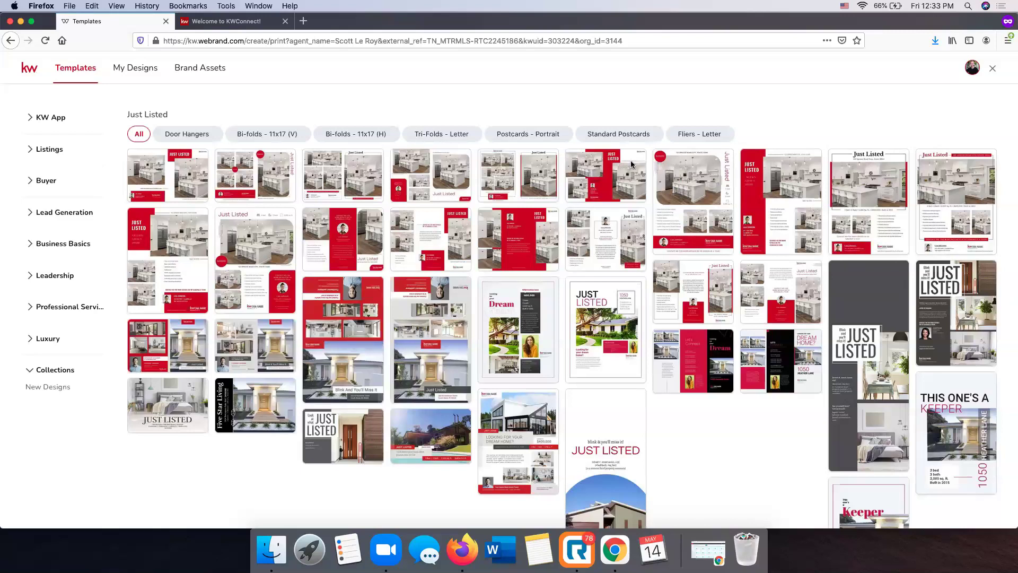
# Browse the My App templates, then Coming Soon templates filtered to vertical letter fliers
pyautogui.click(49, 119)
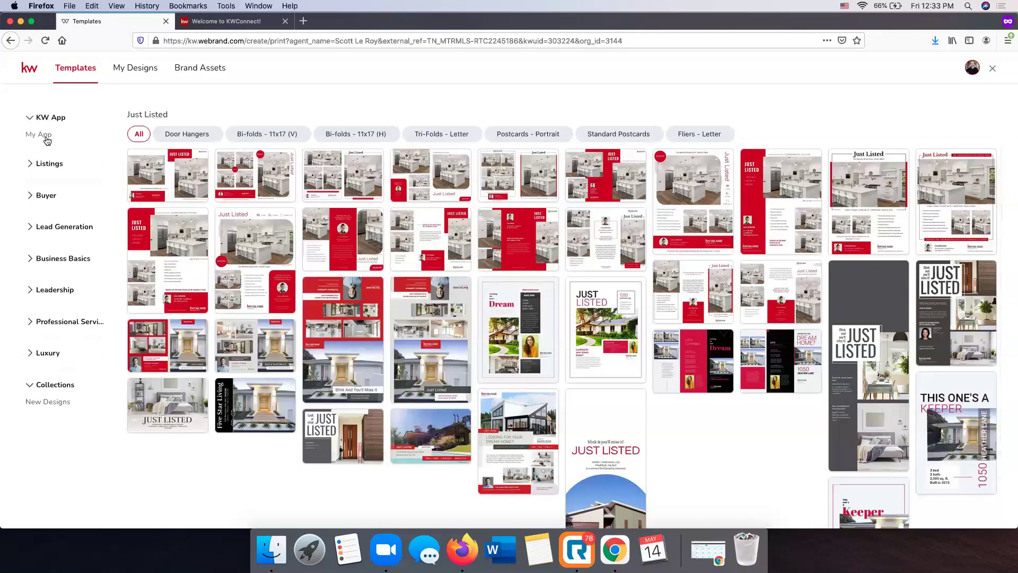
pyautogui.click(46, 137)
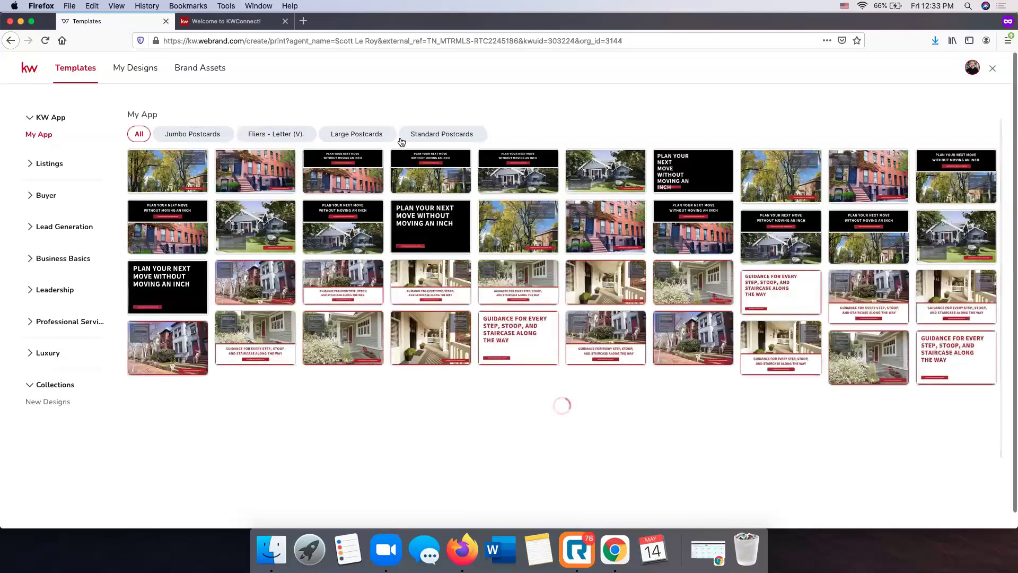
pyautogui.click(47, 164)
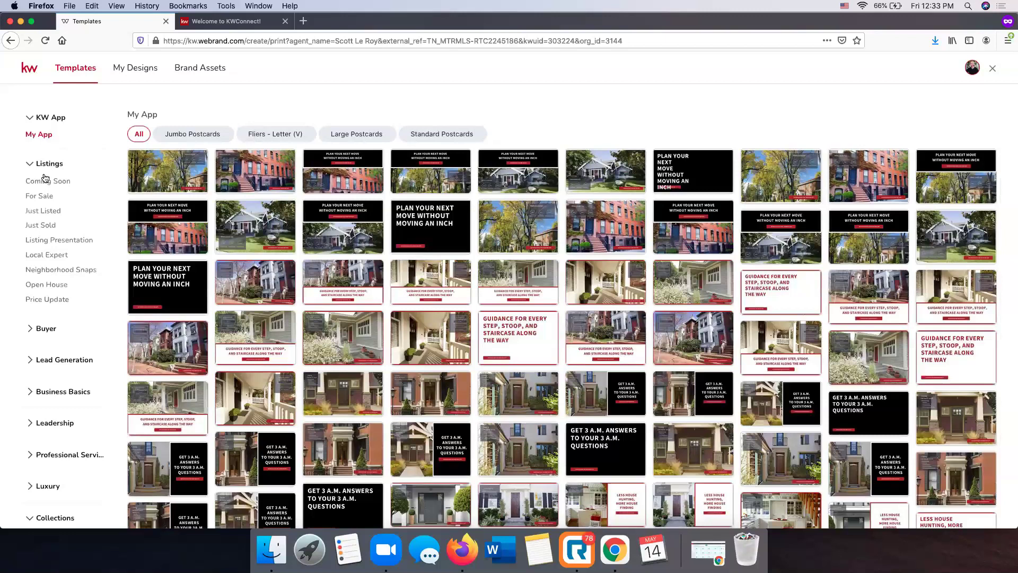
pyautogui.click(44, 183)
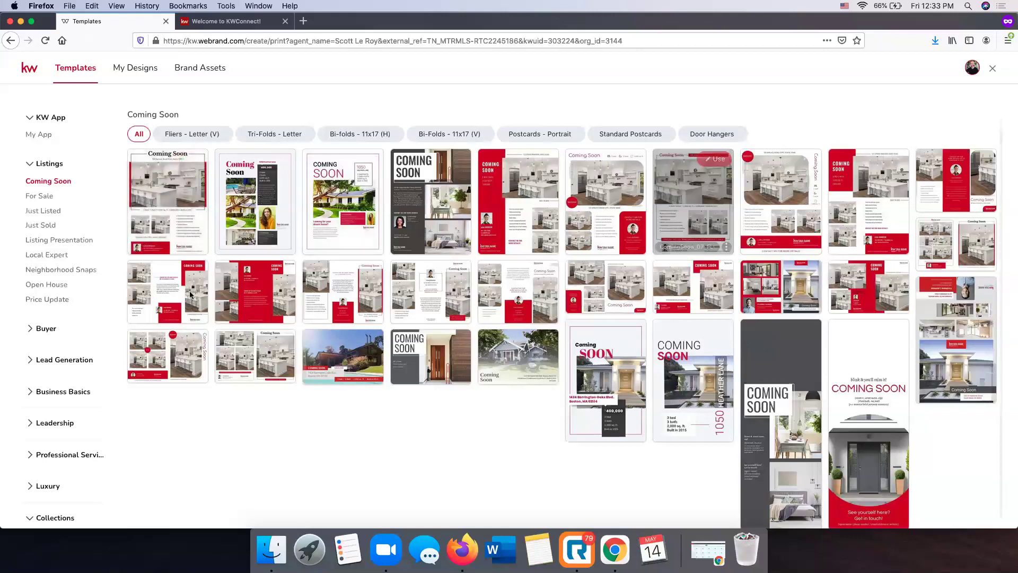
pyautogui.click(215, 133)
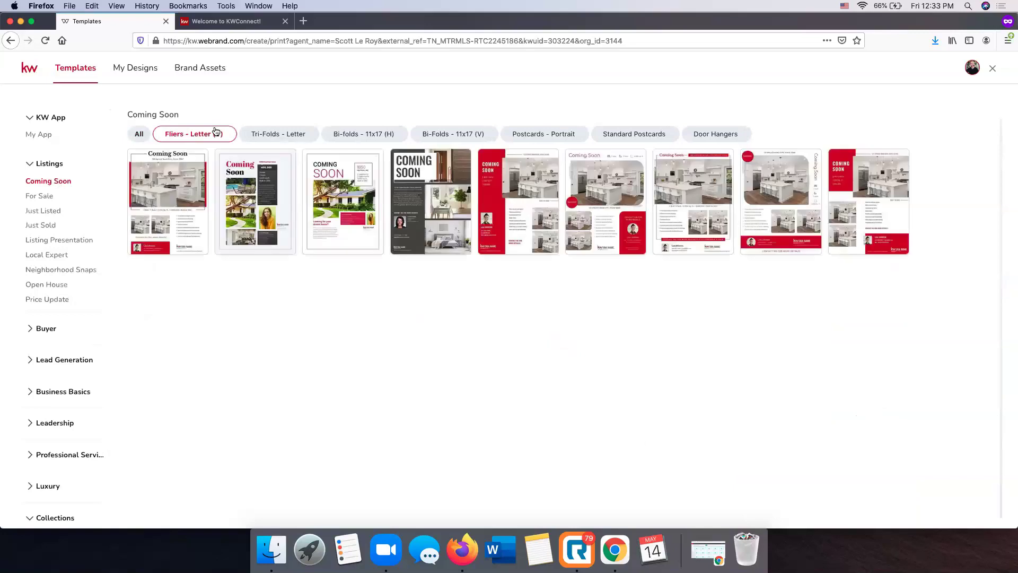
# View For Sale, then Just Listed, trying door hanger, 11x17 bi-fold and letter tri-fold formats
pyautogui.click(29, 196)
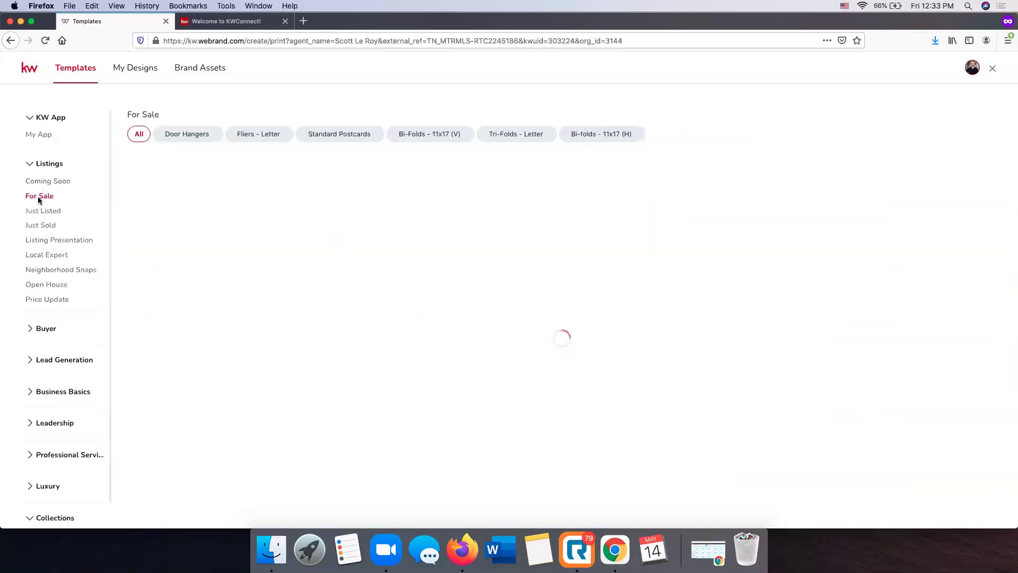
pyautogui.click(45, 212)
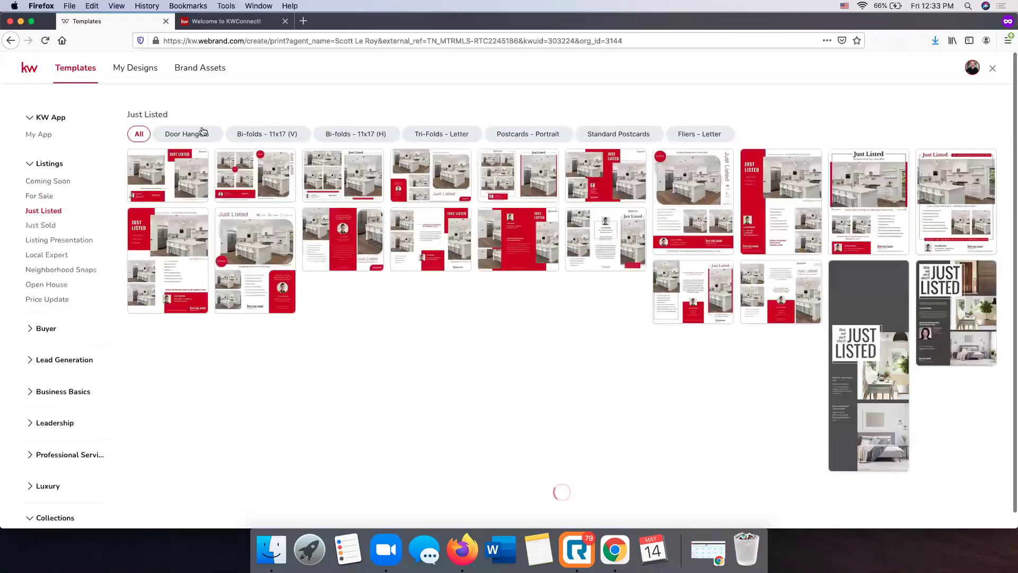
pyautogui.click(203, 133)
pyautogui.click(286, 134)
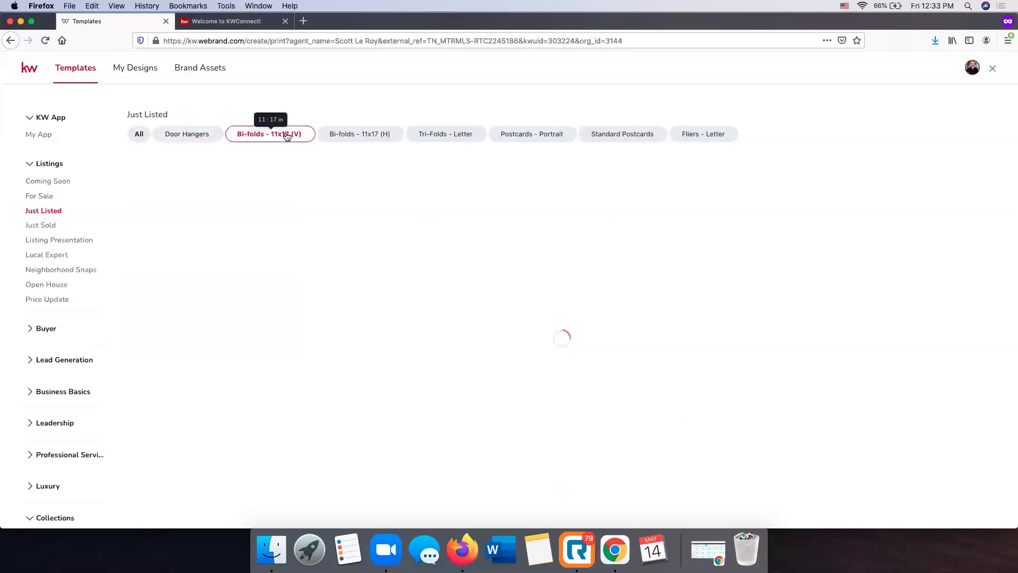
pyautogui.click(390, 133)
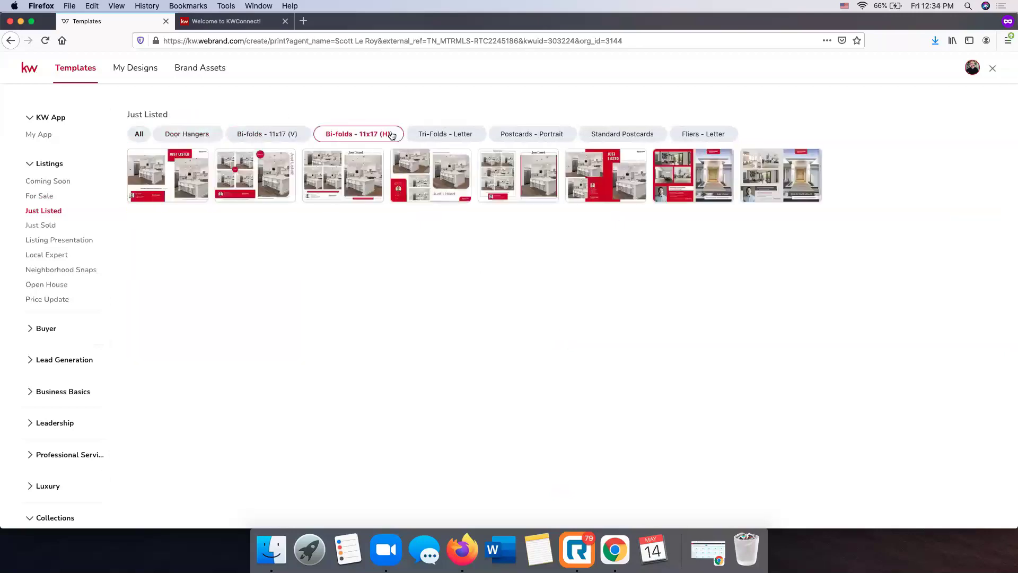
pyautogui.click(465, 134)
# Check Just Listed postcard and letter flier formats, then settle on the door hangers
pyautogui.click(527, 136)
pyautogui.click(619, 142)
pyautogui.click(701, 136)
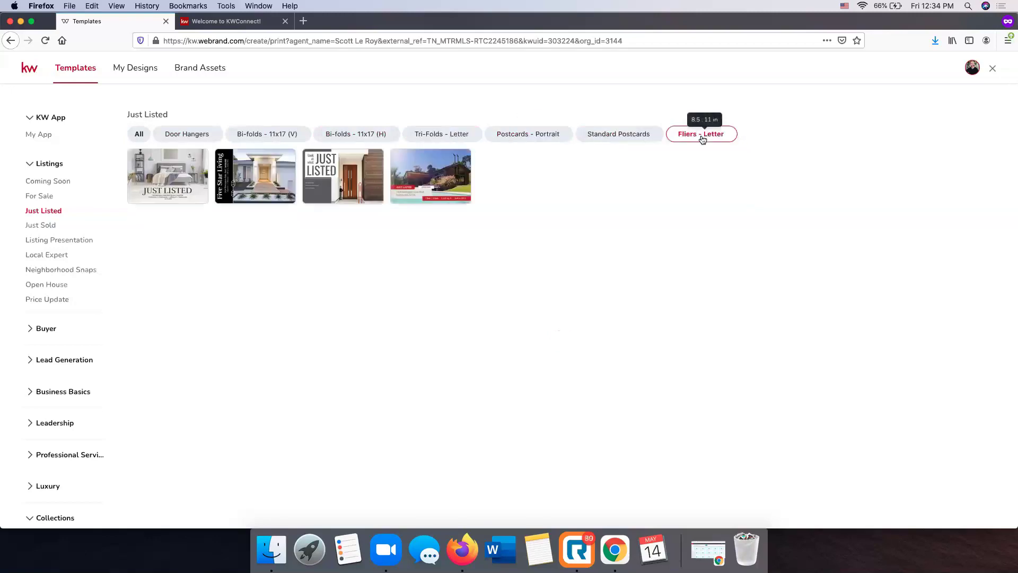
pyautogui.click(187, 133)
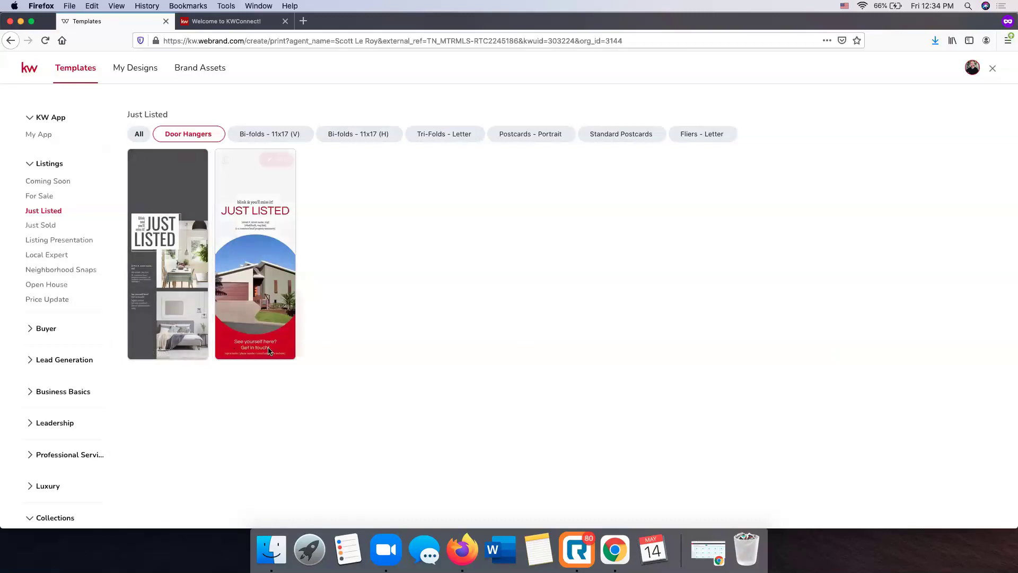
pyautogui.click(46, 333)
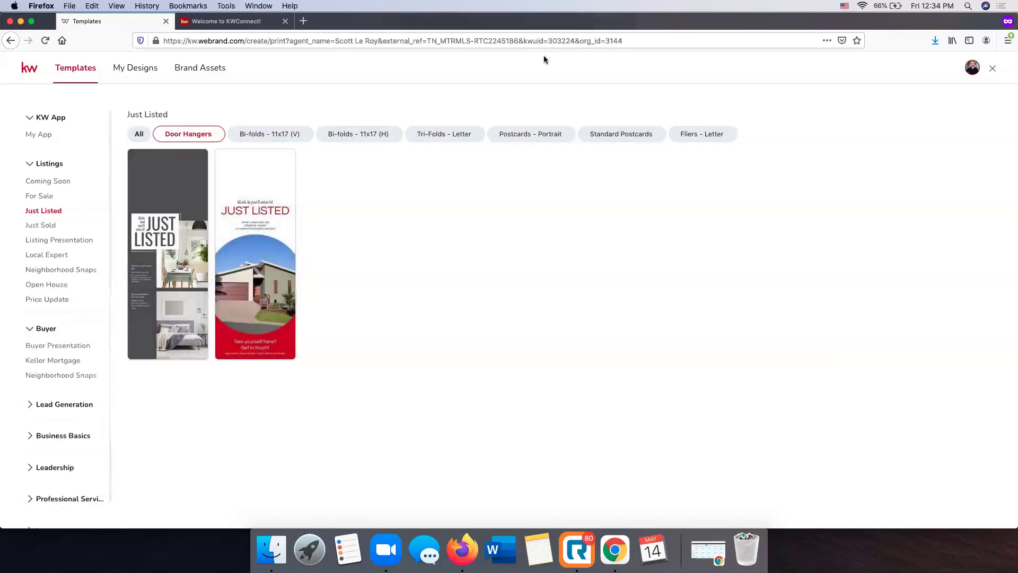
# Look through the Listing Presentation and Buyer Presentation templates and expand Lead Generation
pyautogui.click(69, 242)
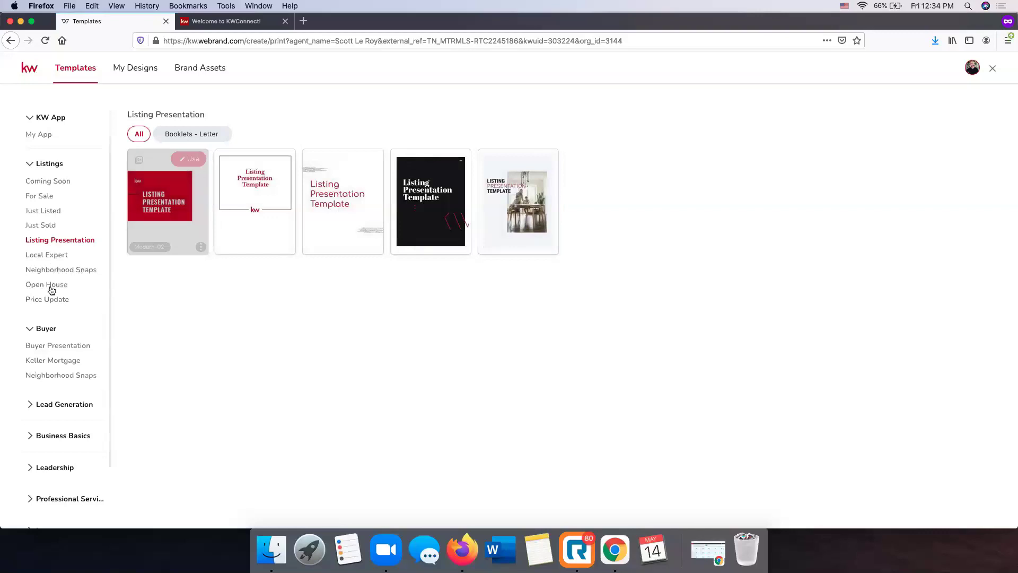
pyautogui.click(60, 348)
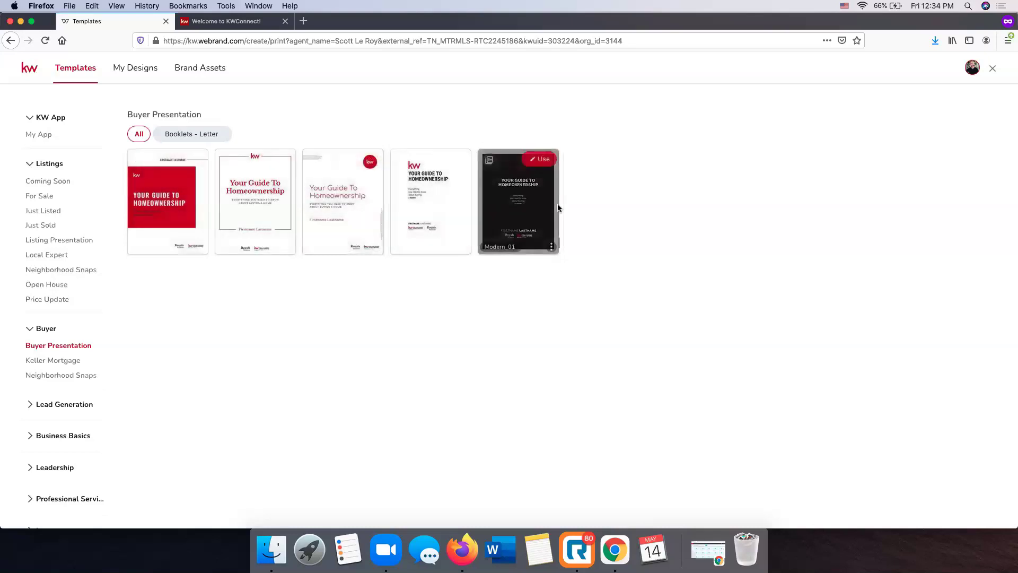
pyautogui.scroll(-2, 53, 379)
pyautogui.click(59, 341)
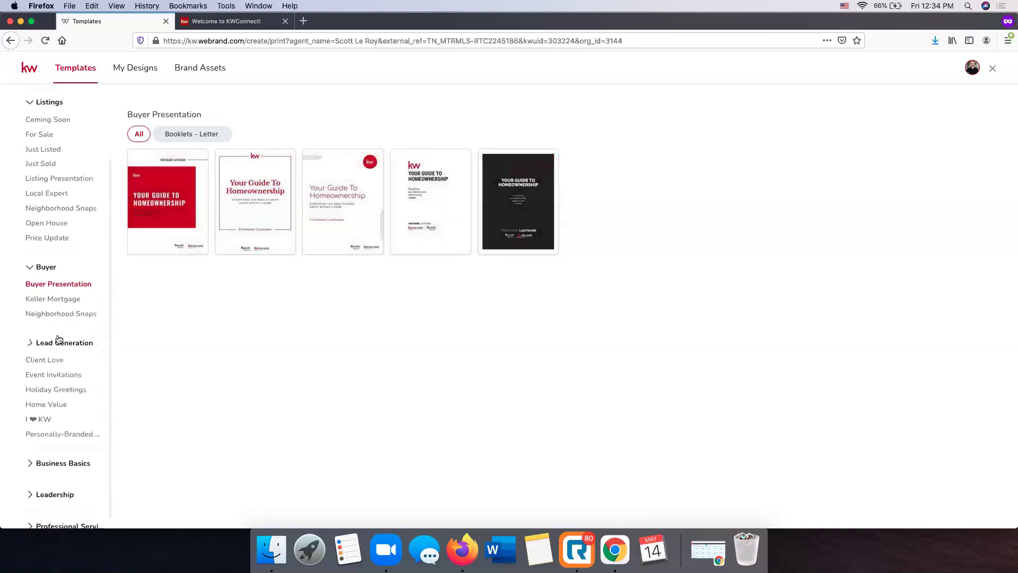
pyautogui.scroll(-1, 60, 341)
# View Event Invitations, Holiday Greetings standard postcards, and Personally-Branded Zine templates
pyautogui.click(47, 331)
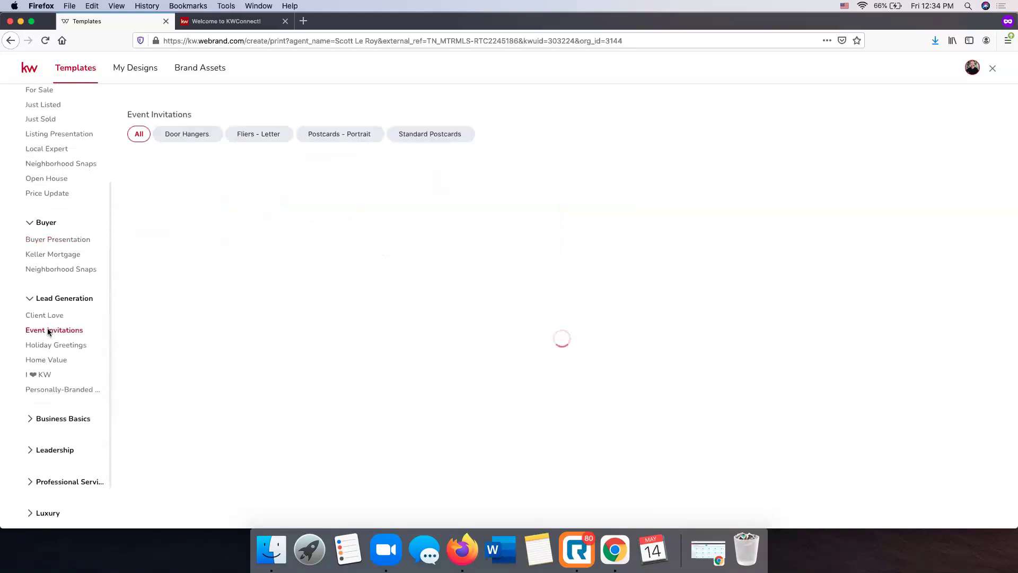
pyautogui.click(60, 344)
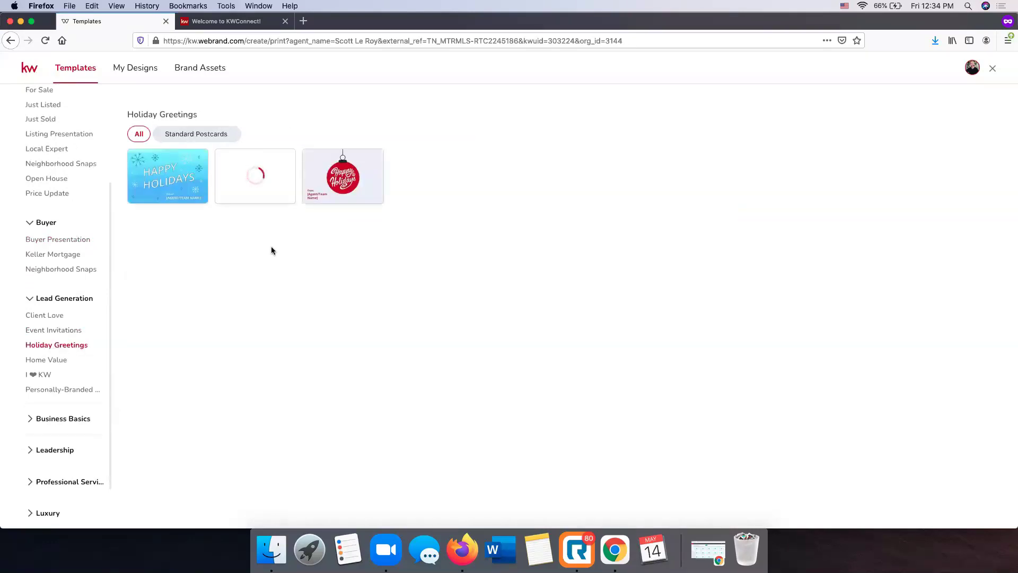
pyautogui.click(198, 134)
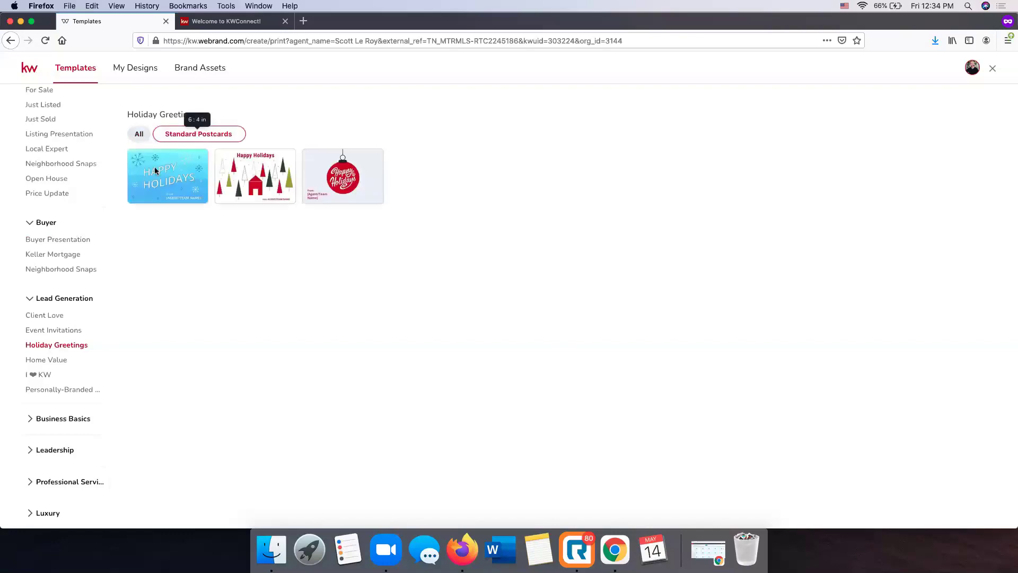
pyautogui.scroll(-2, 74, 363)
pyautogui.click(71, 337)
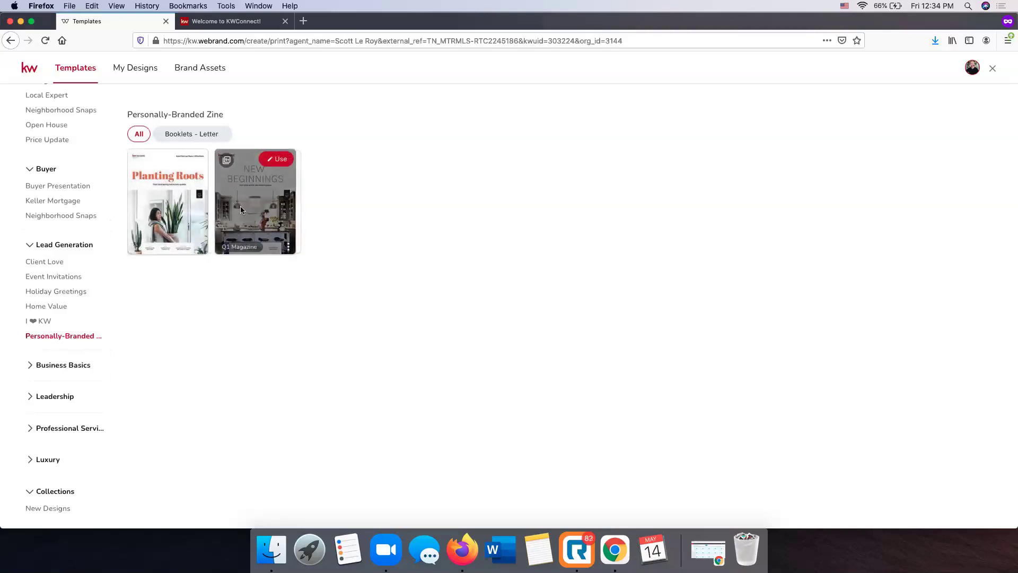
# Check Business Cards and Letterheads, then display the New Designs booklet collection
pyautogui.click(63, 366)
pyautogui.click(54, 382)
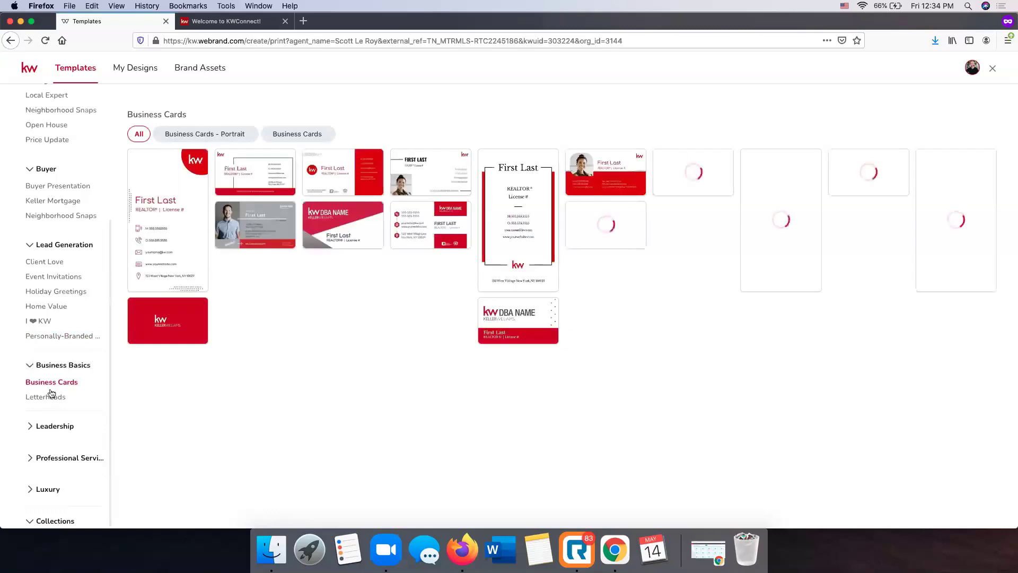
pyautogui.click(55, 397)
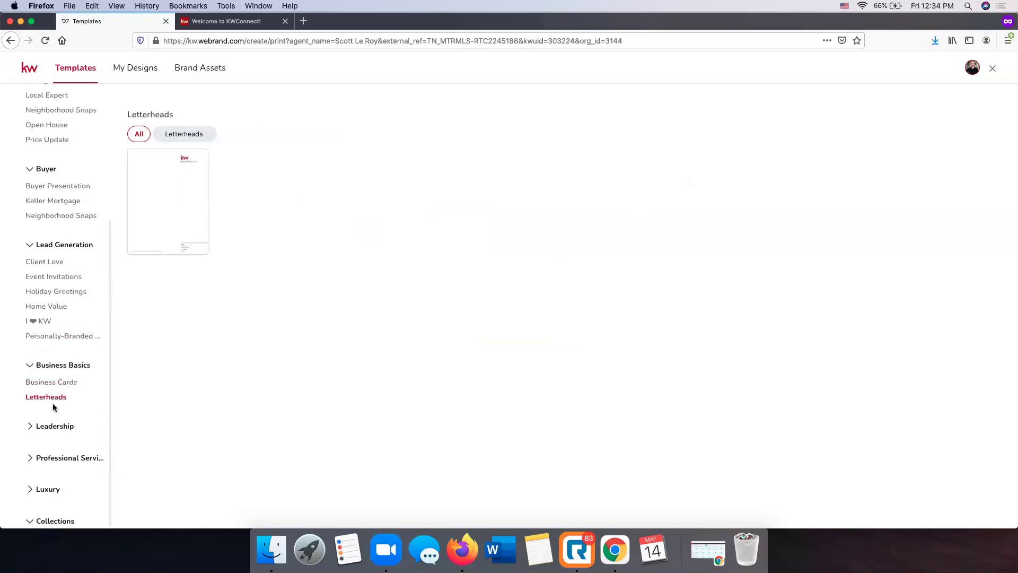
pyautogui.scroll(-2, 79, 477)
pyautogui.click(54, 508)
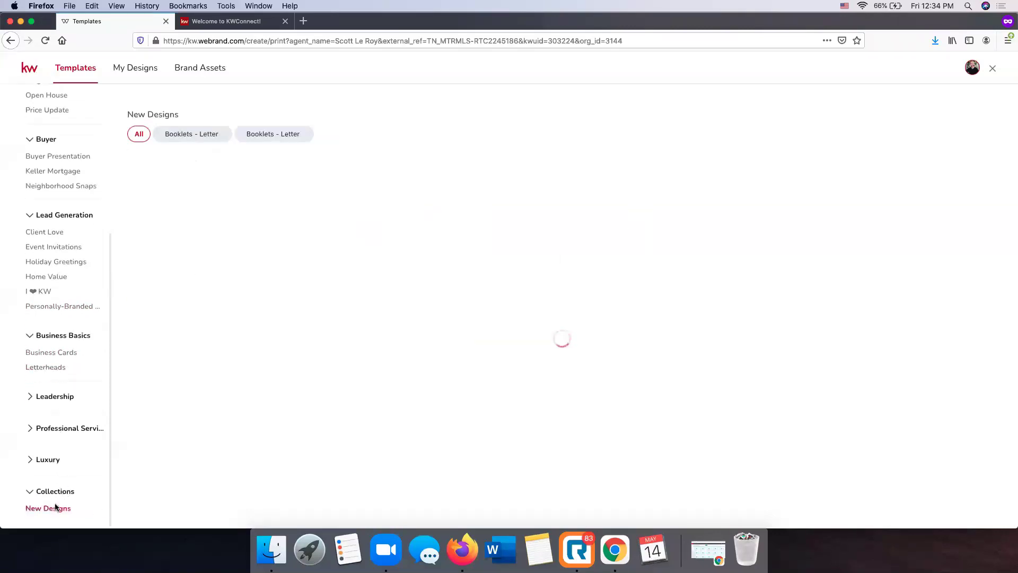
pyautogui.scroll(5, 31, 304)
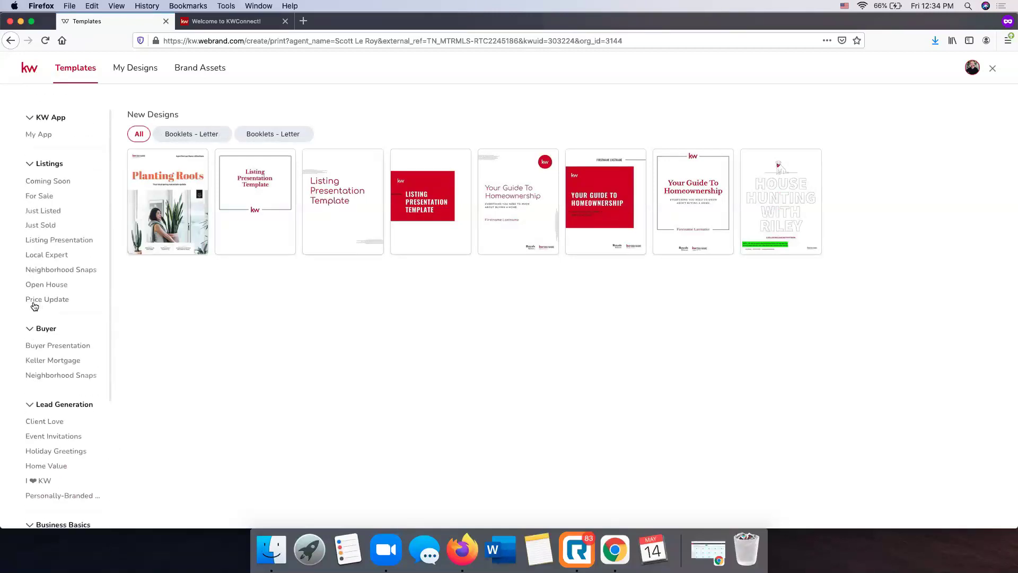
# Filter Coming Soon to Fliers - Letter (V) and use the ComingSoon_06_FL template
pyautogui.click(55, 181)
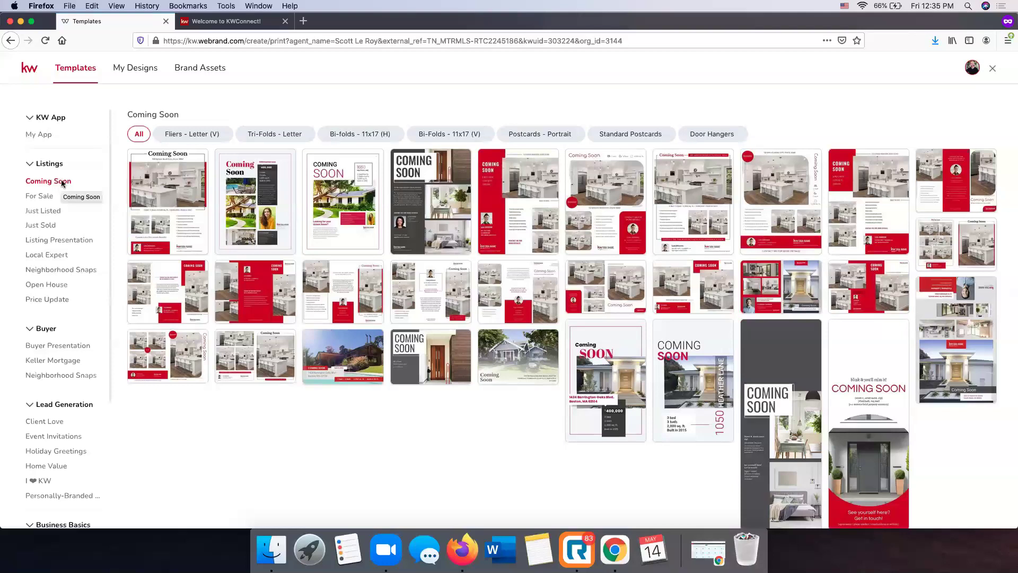
pyautogui.click(200, 138)
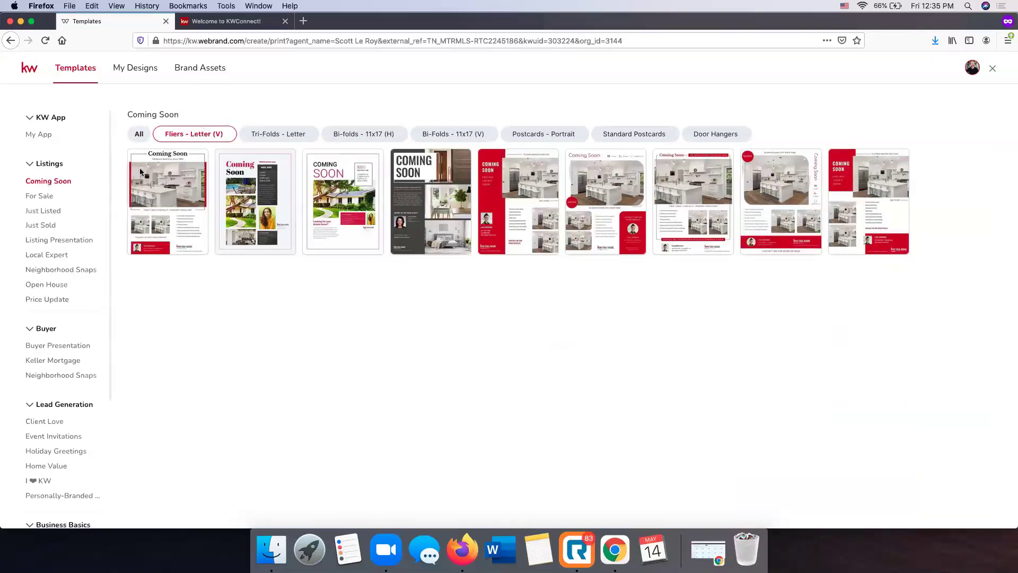
pyautogui.moveTo(171, 220)
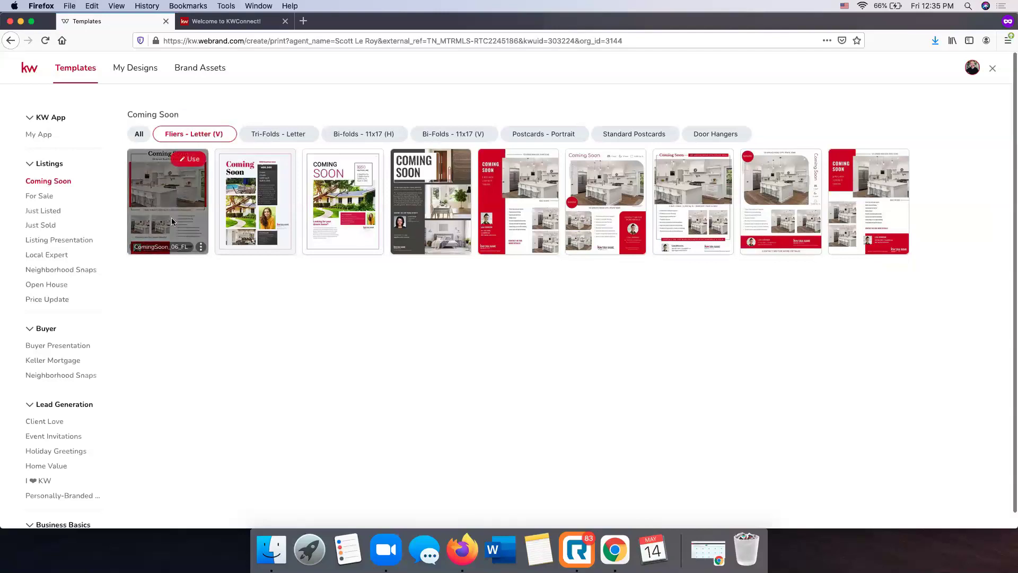
pyautogui.click(193, 162)
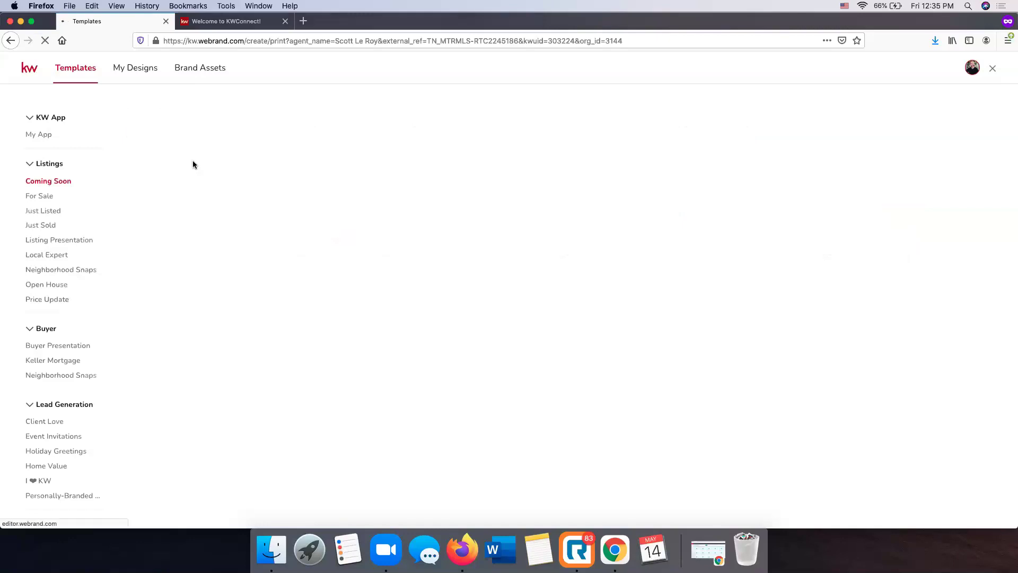
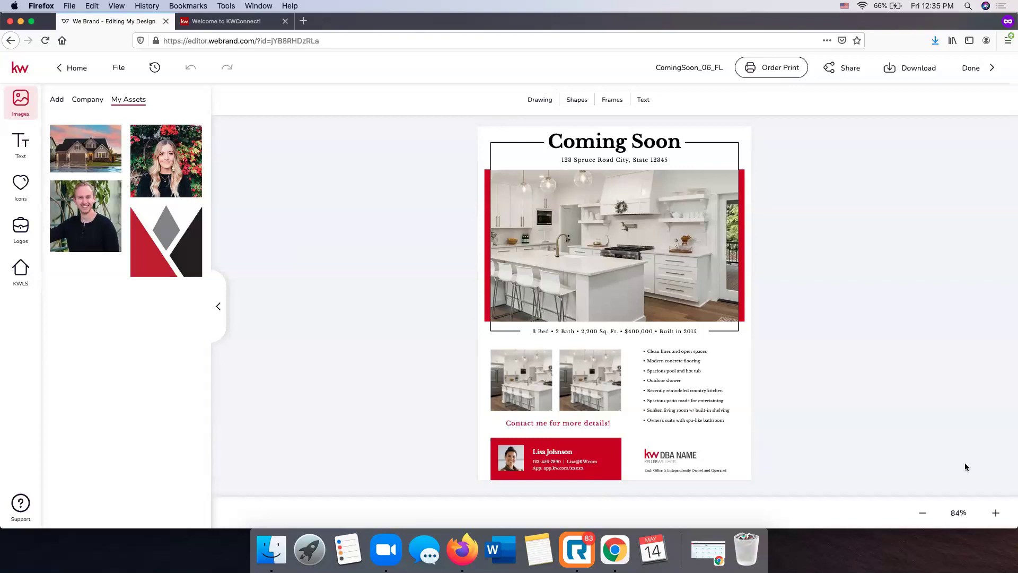
# Zoom in on the flyer and select the large kitchen photo at the top
pyautogui.click(996, 512)
pyautogui.click(995, 513)
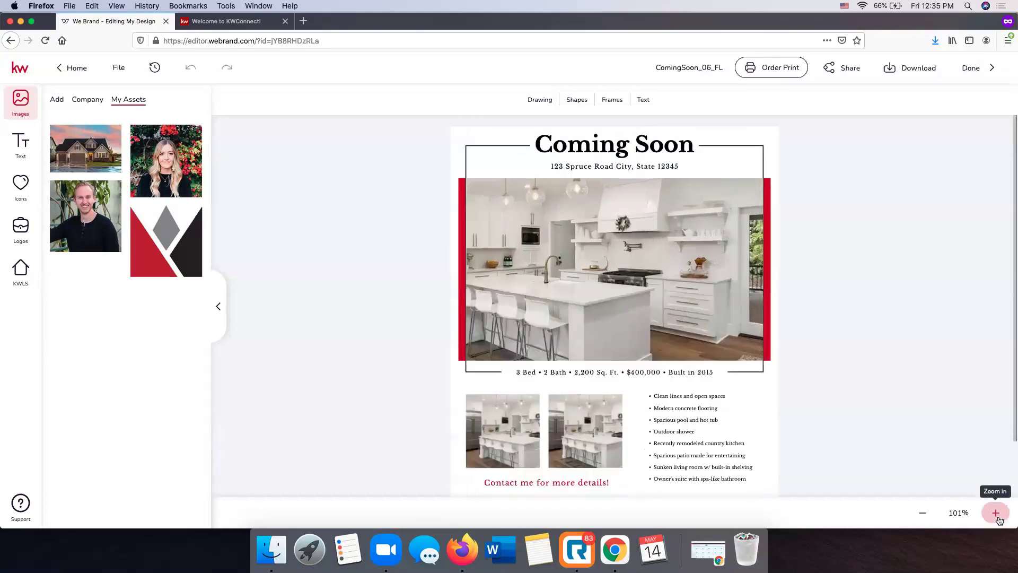
pyautogui.click(995, 512)
pyautogui.click(995, 512)
pyautogui.click(995, 513)
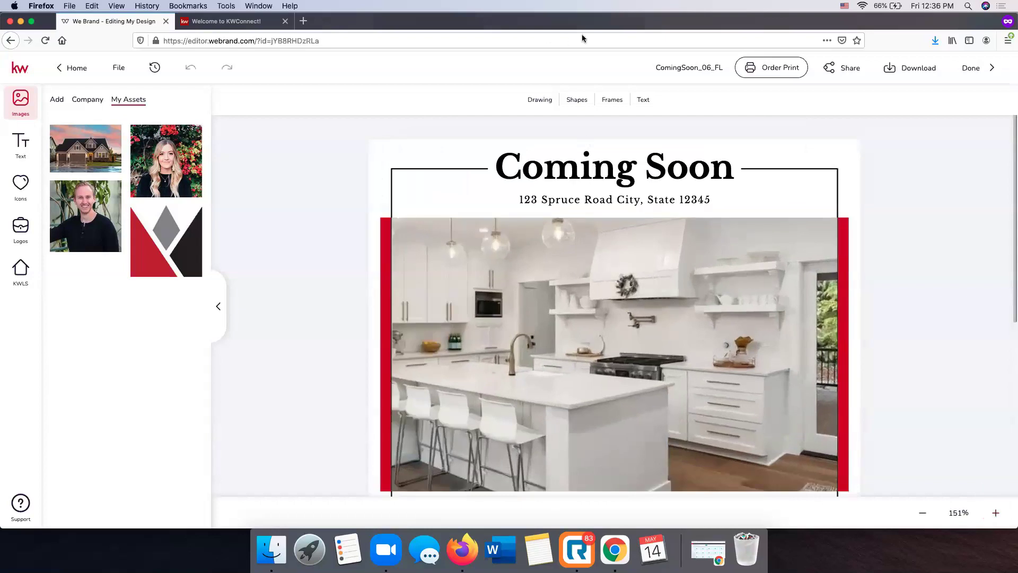
pyautogui.scroll(-3, 620, 225)
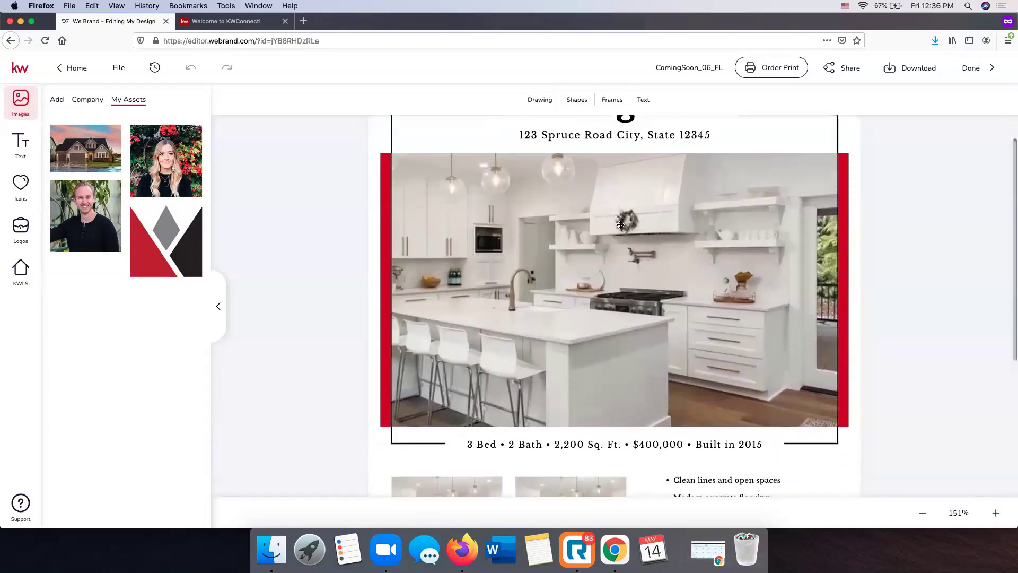
pyautogui.click(621, 225)
pyautogui.scroll(2, 620, 225)
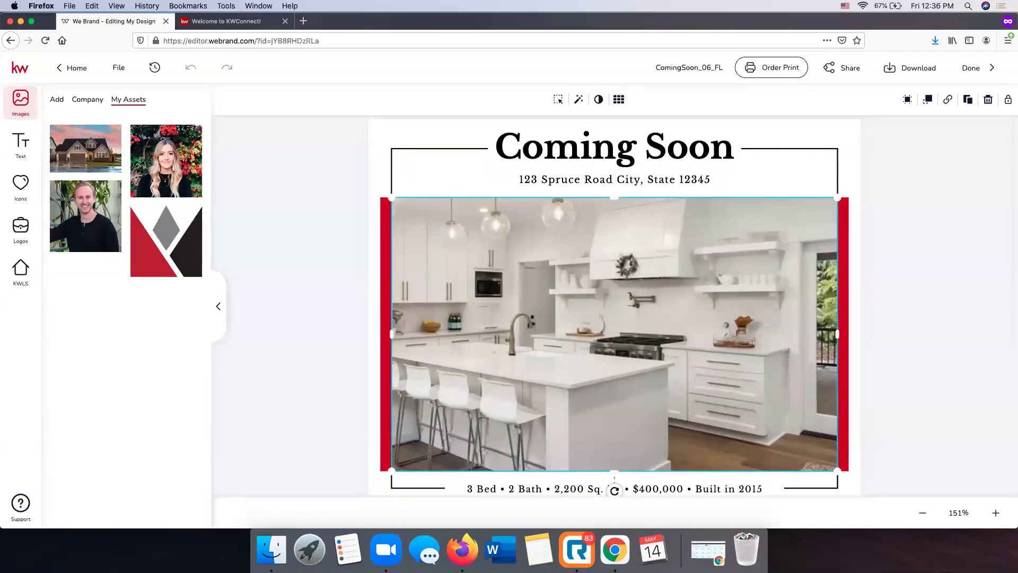
# Replace it with the house exterior photo from the imported images
pyautogui.click(57, 100)
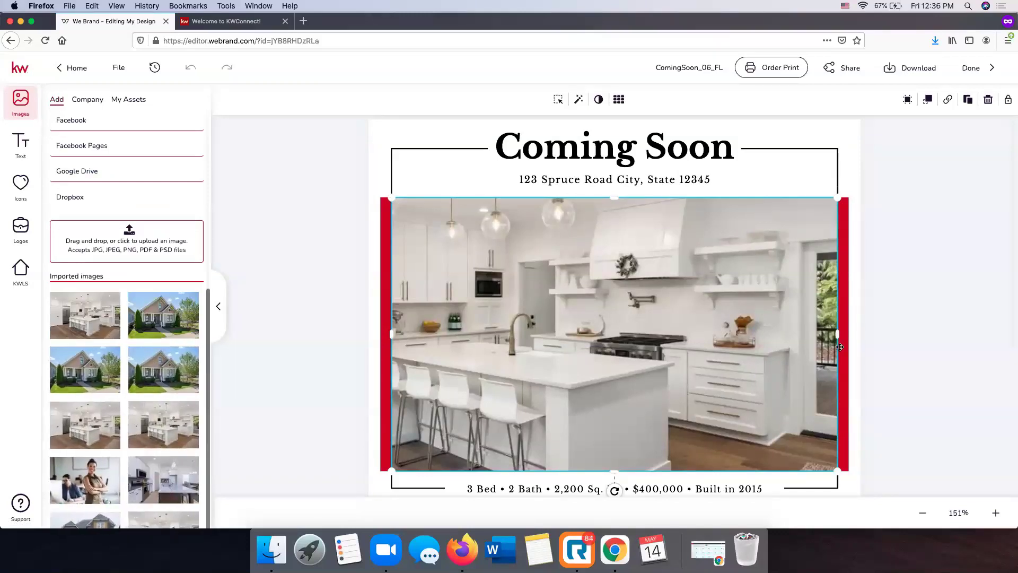
pyautogui.moveTo(181, 324)
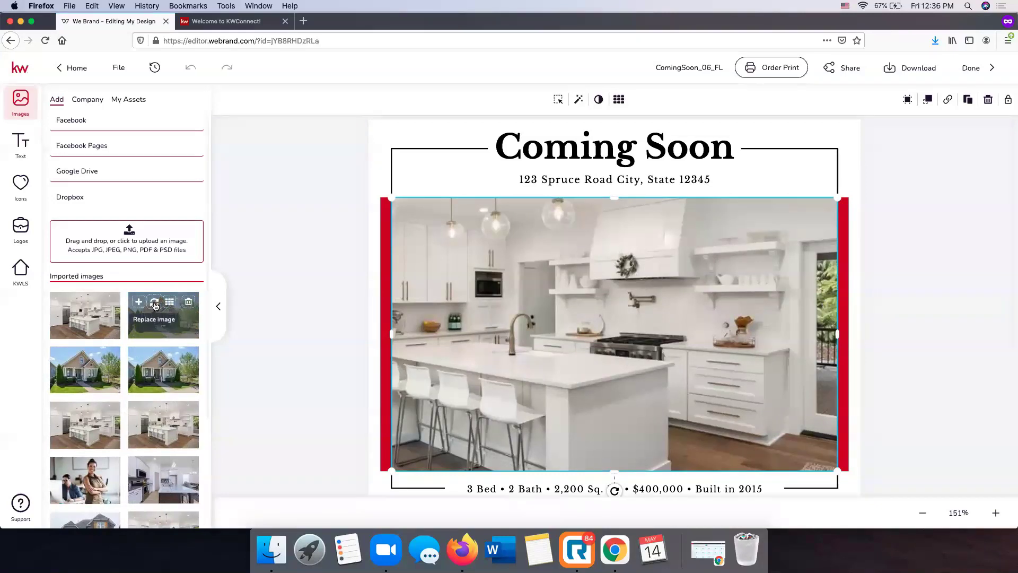
pyautogui.click(154, 306)
pyautogui.scroll(-4, 924, 289)
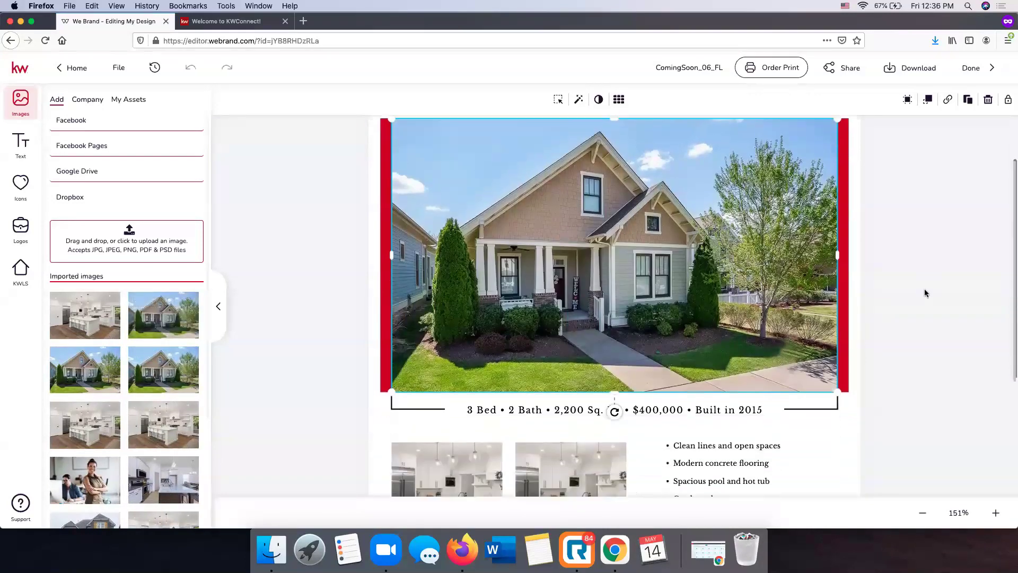
pyautogui.scroll(-2, 924, 292)
pyautogui.click(451, 317)
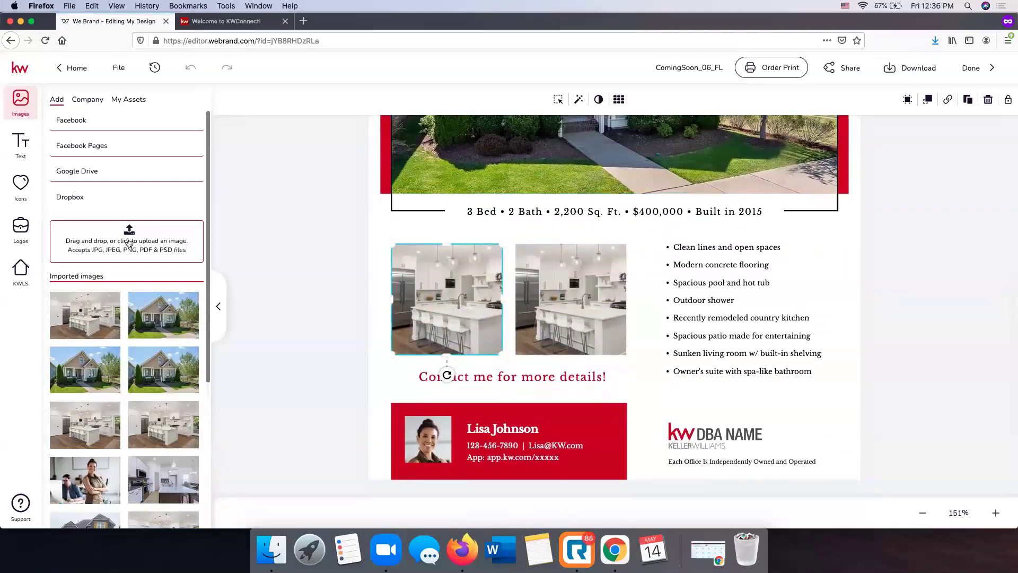
# Upload Rochelle 2.jpg and Rochelle 3.jpg as new listing images
pyautogui.click(167, 244)
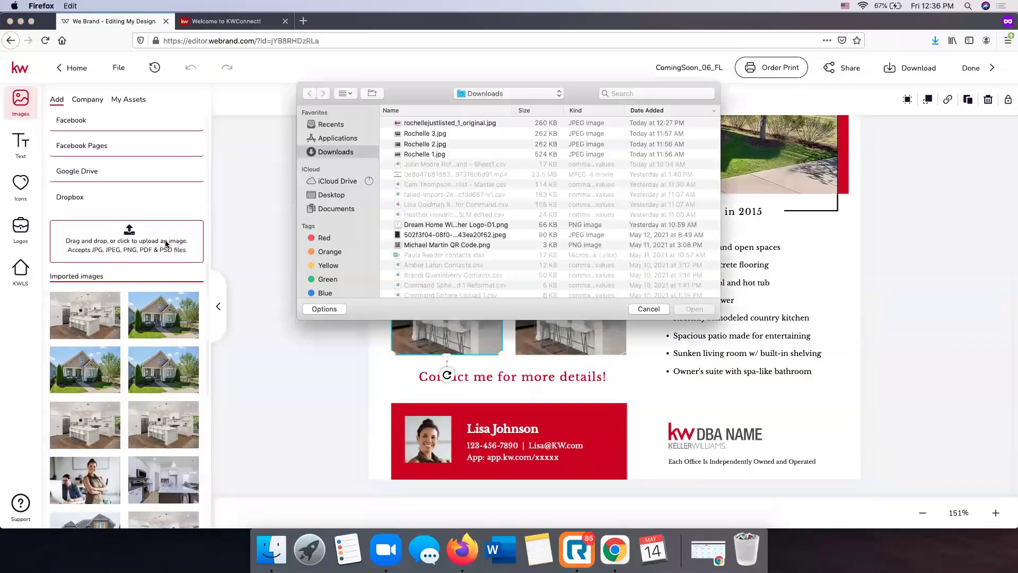
pyautogui.click(424, 146)
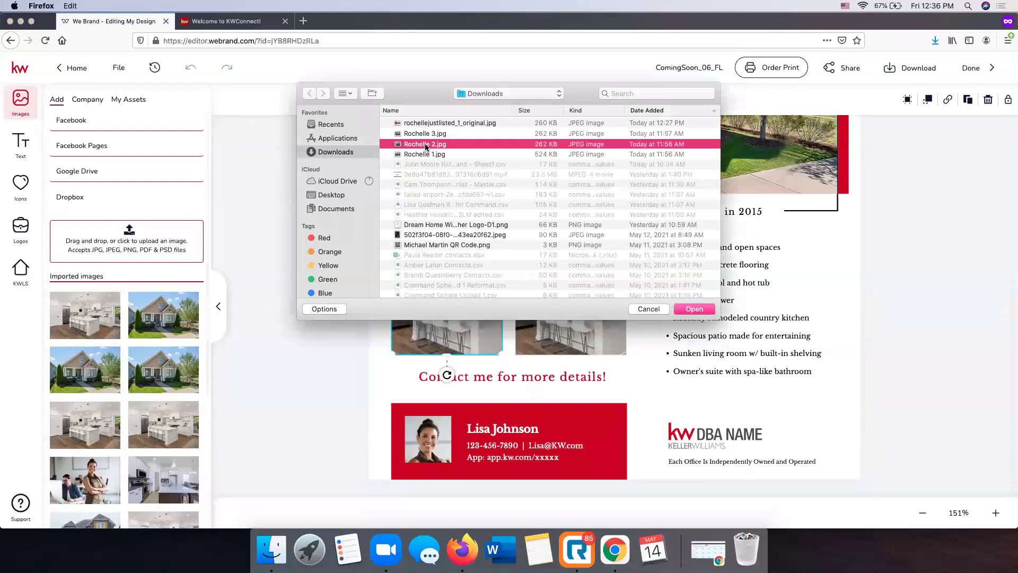
pyautogui.keyDown('shift'); pyautogui.click(441, 135); pyautogui.keyUp('shift')
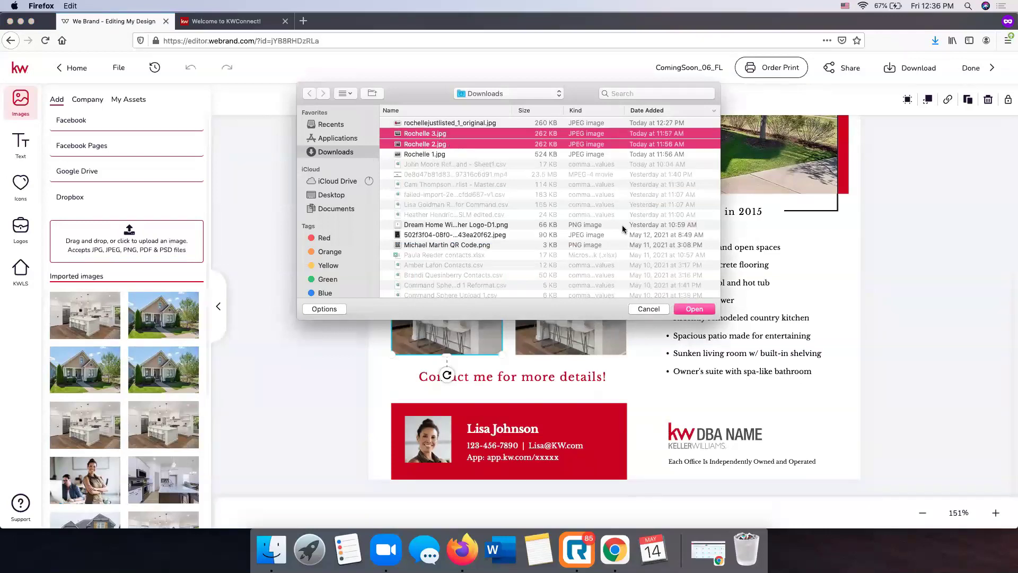
pyautogui.click(695, 308)
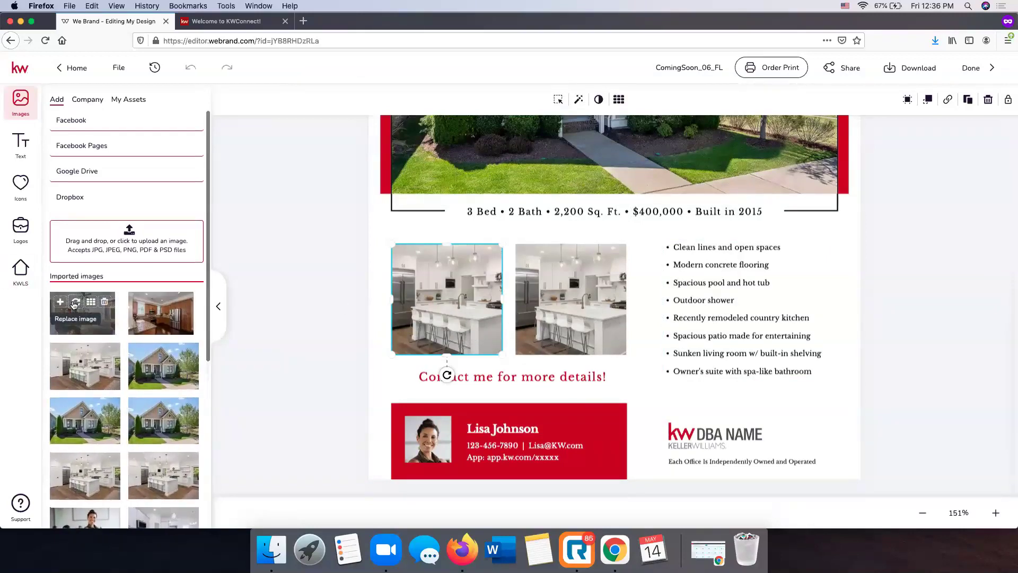
# Swap the left small photo for the living room and the right for the wood-cabinet kitchen
pyautogui.click(74, 302)
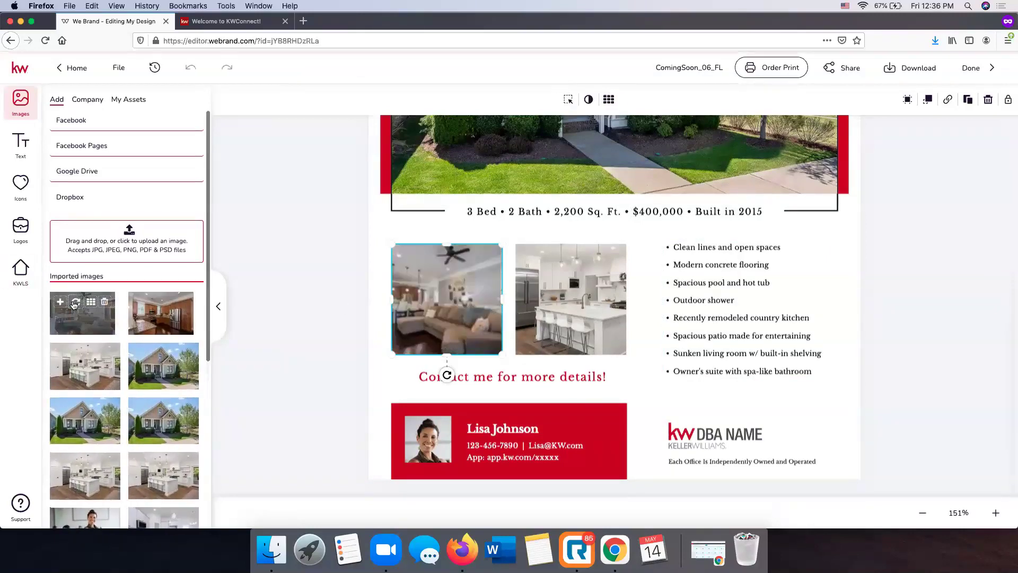
pyautogui.click(599, 270)
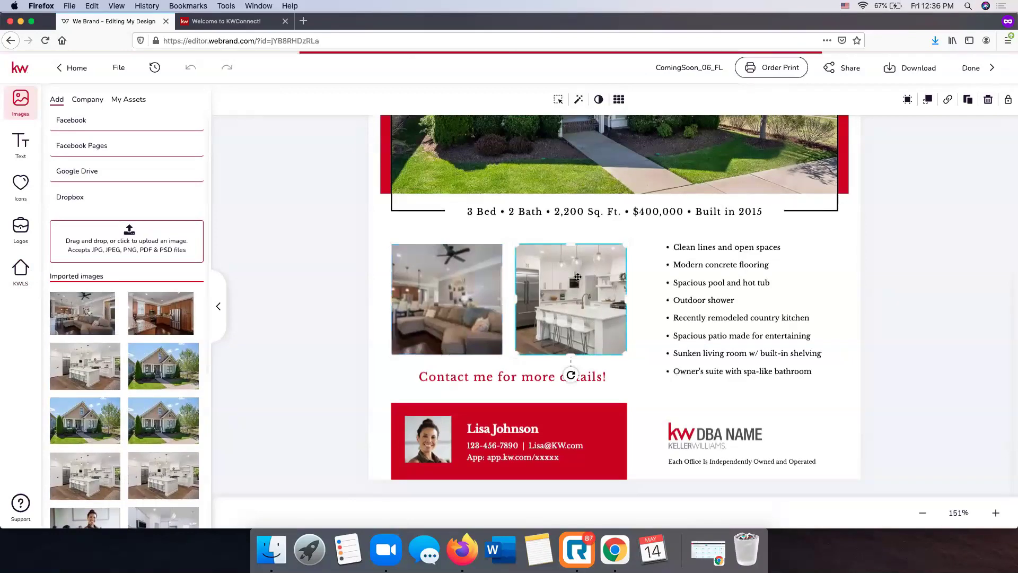
pyautogui.click(153, 304)
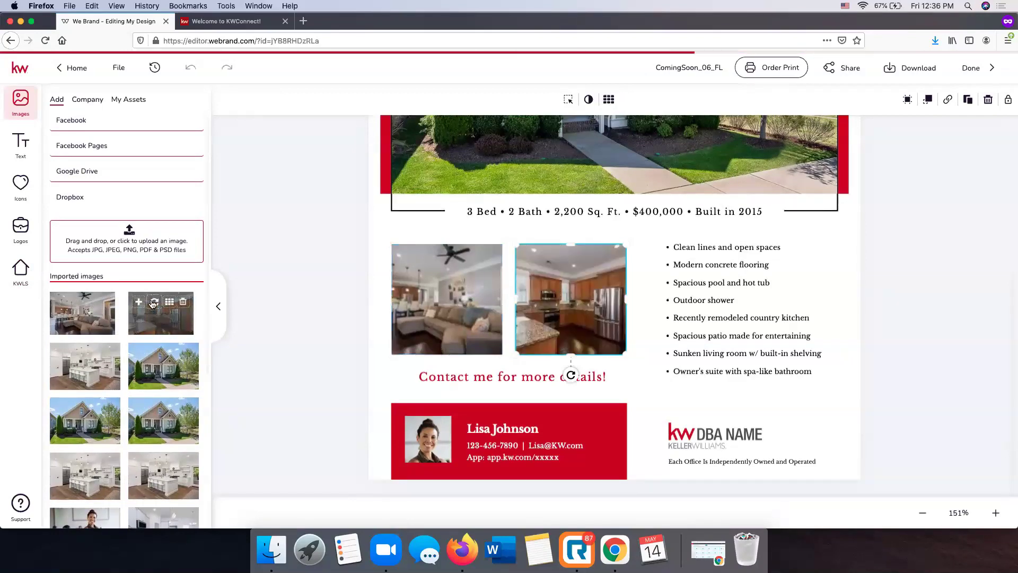
pyautogui.click(316, 261)
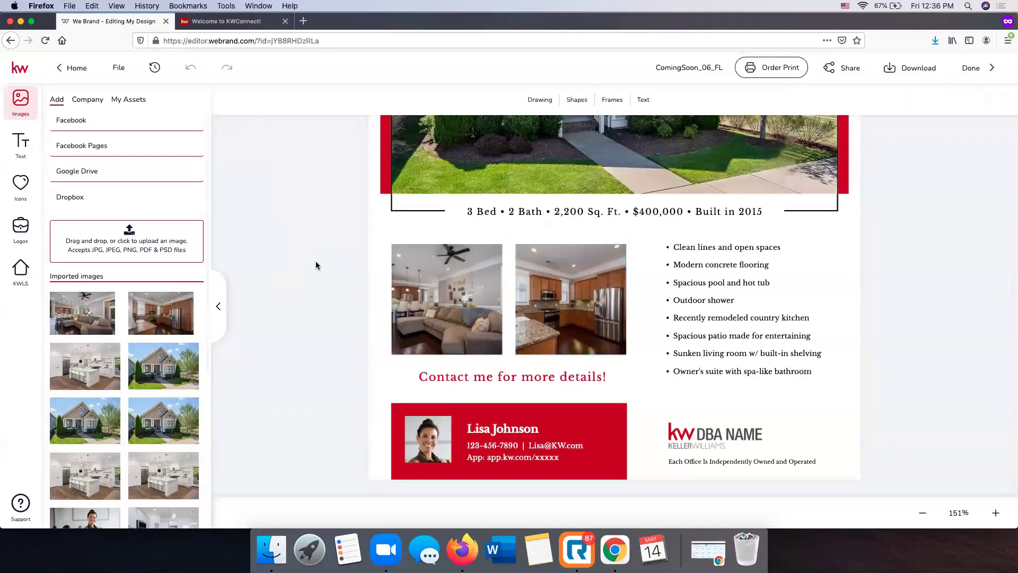
# Fill the address text with the Property Address from the KWLS Listing Details
pyautogui.scroll(5, 379, 259)
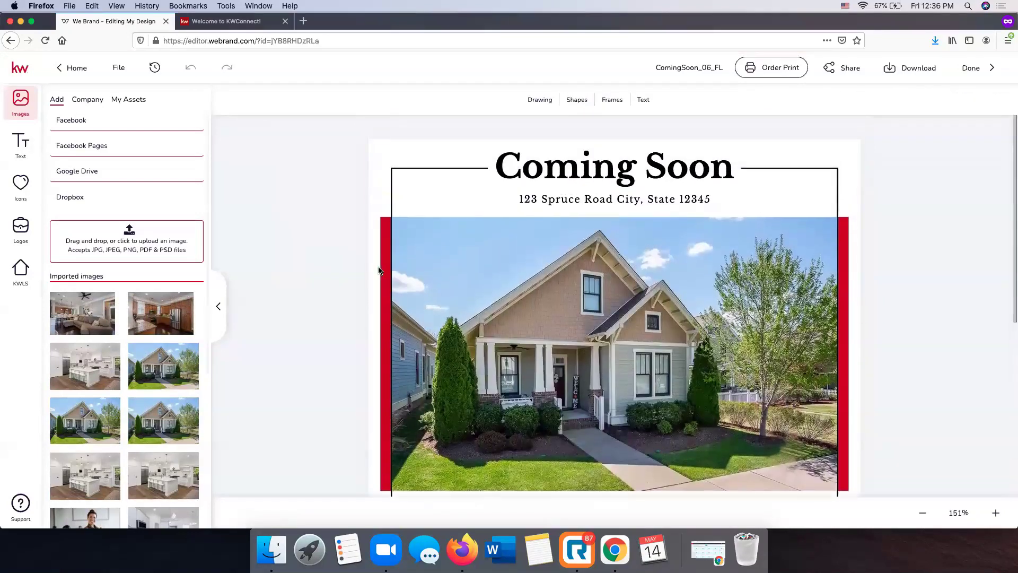
pyautogui.click(24, 277)
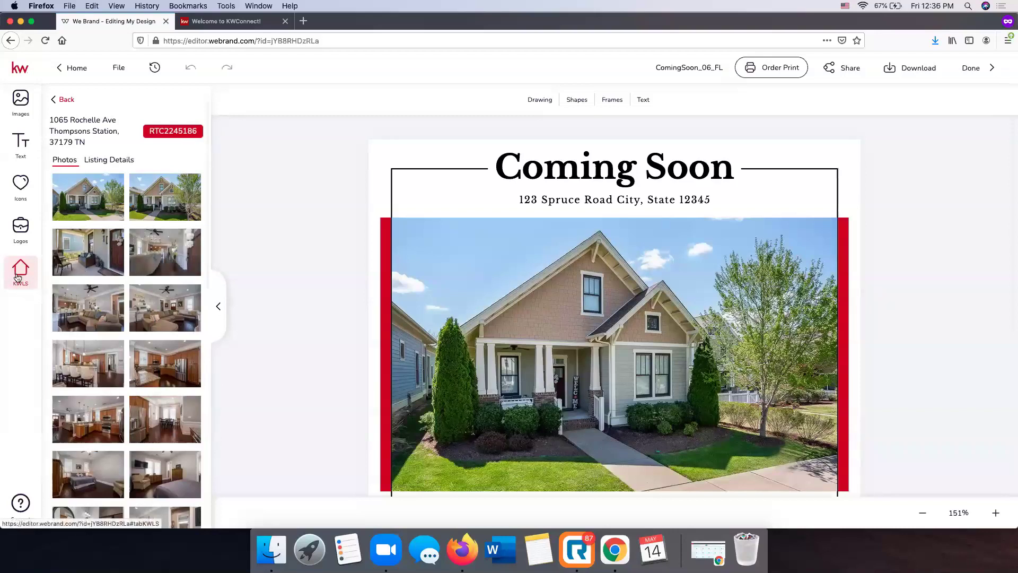
pyautogui.click(105, 159)
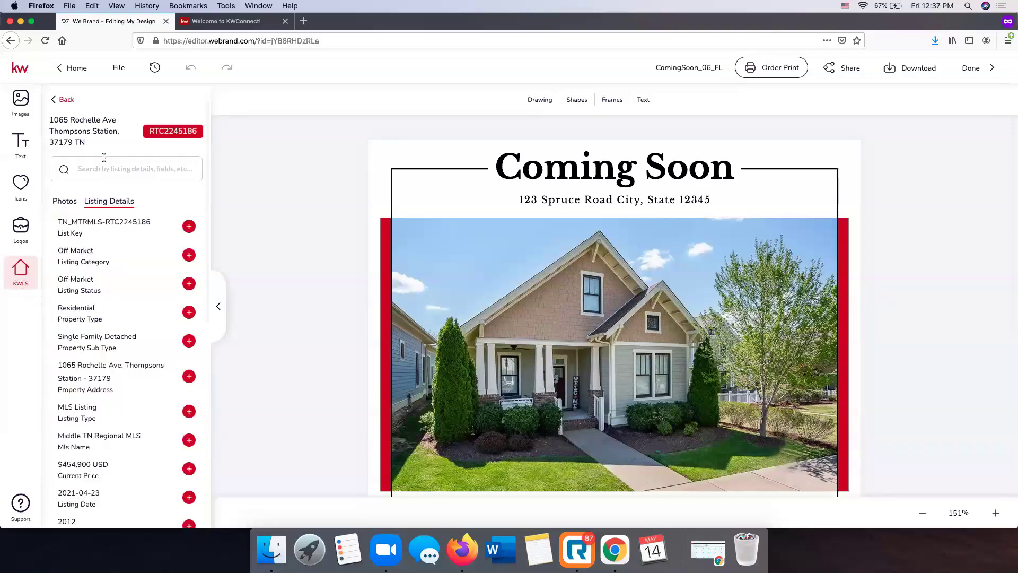
pyautogui.scroll(-5, 84, 282)
pyautogui.scroll(5, 83, 282)
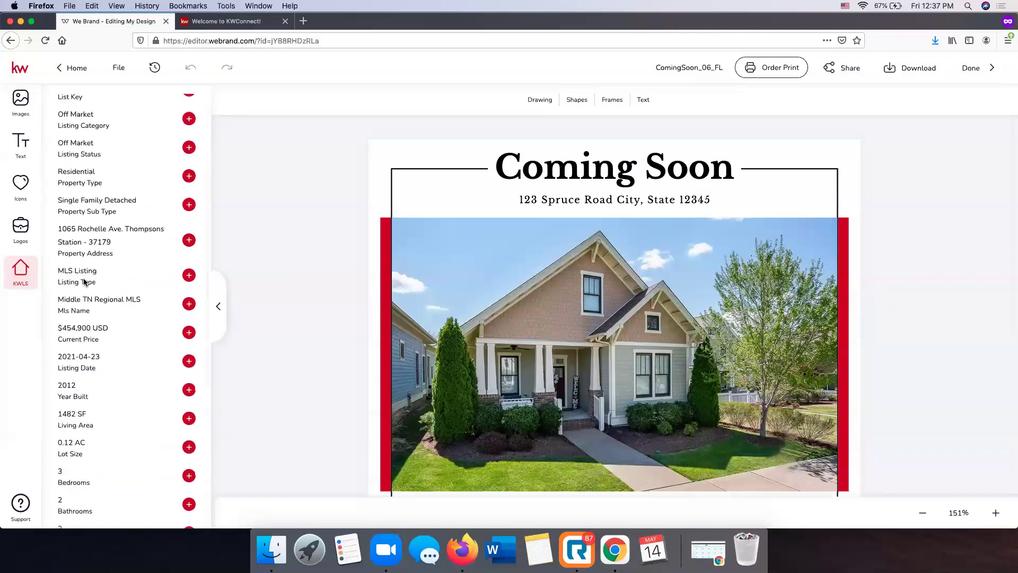
pyautogui.click(599, 199)
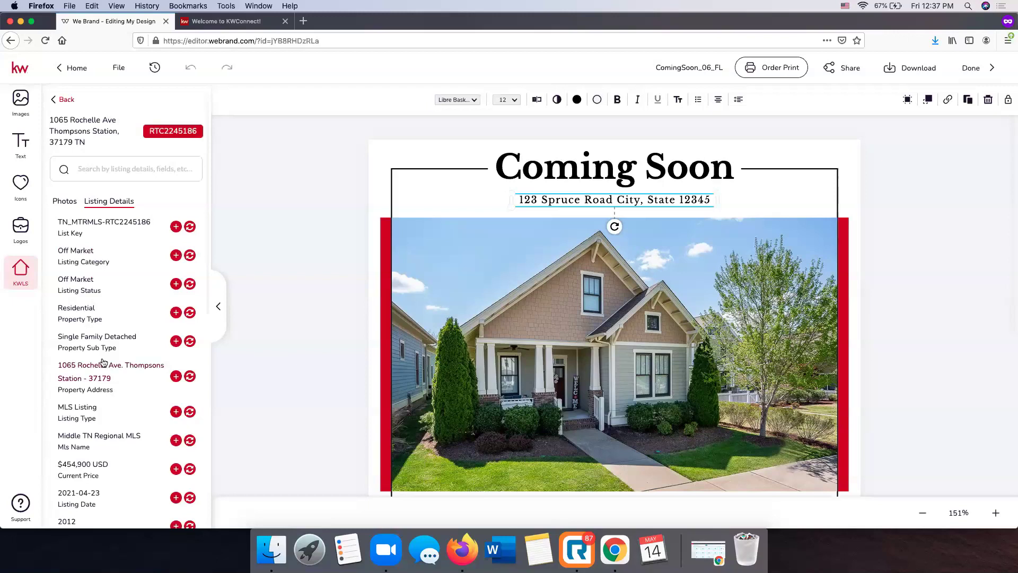
pyautogui.scroll(-1, 90, 373)
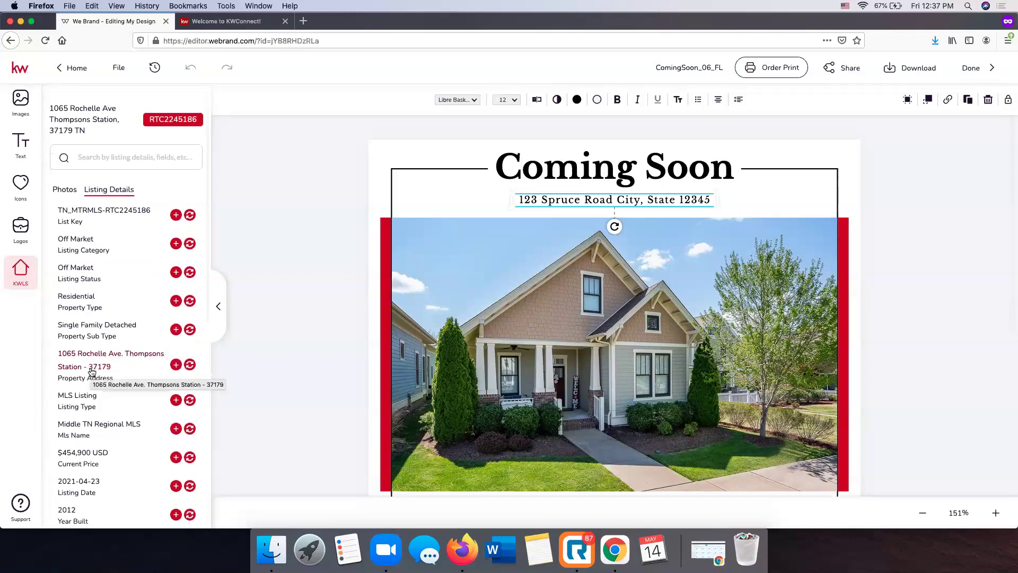
pyautogui.click(190, 364)
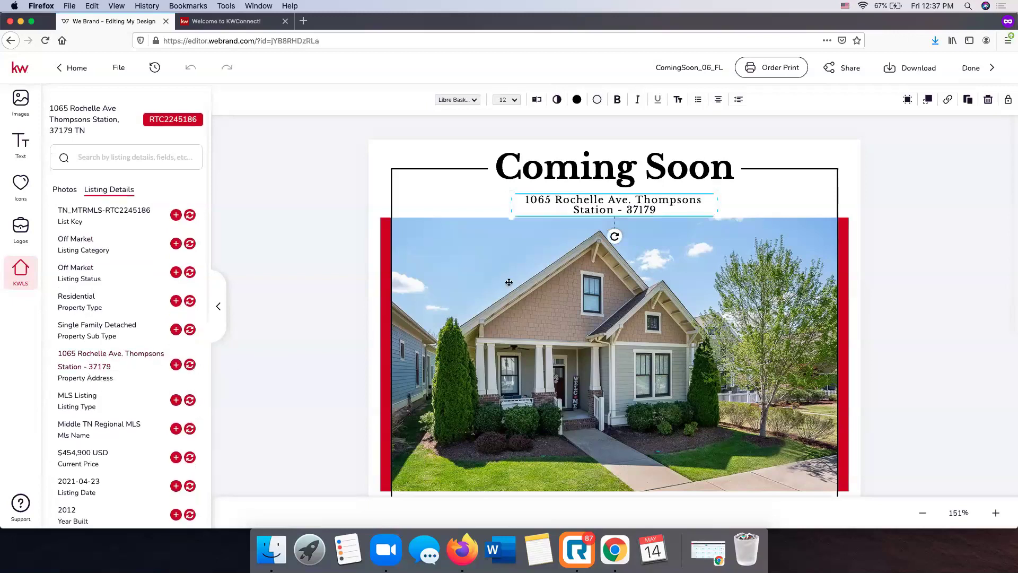
# Replace the dash before the ZIP with ', TN' and widen the box to one line
pyautogui.doubleClick(578, 210)
pyautogui.click(627, 210)
pyautogui.press('BackSpace')
pyautogui.press('BackSpace')
pyautogui.press('BackSpace')
pyautogui.write(', TN')
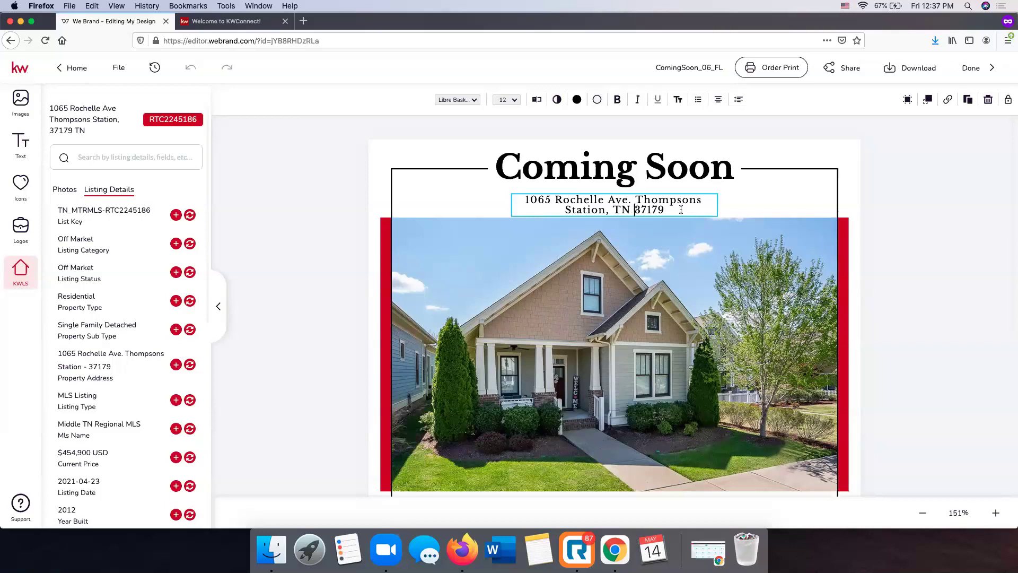
pyautogui.click(902, 196)
pyautogui.scroll(-1, 827, 194)
pyautogui.moveTo(718, 199)
pyautogui.mouseDown()
pyautogui.moveTo(804, 199)
pyautogui.moveTo(722, 190)
pyautogui.moveTo(734, 189)
pyautogui.mouseUp()
# Select all the address text and apply the Alegreya font at 16 pt
pyautogui.doubleClick(712, 193)
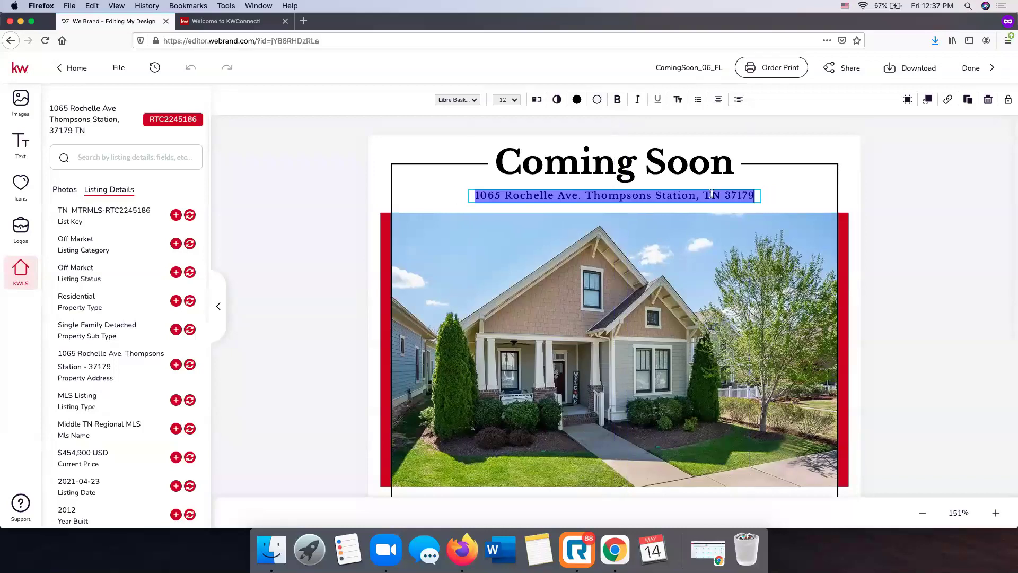
pyautogui.click(475, 101)
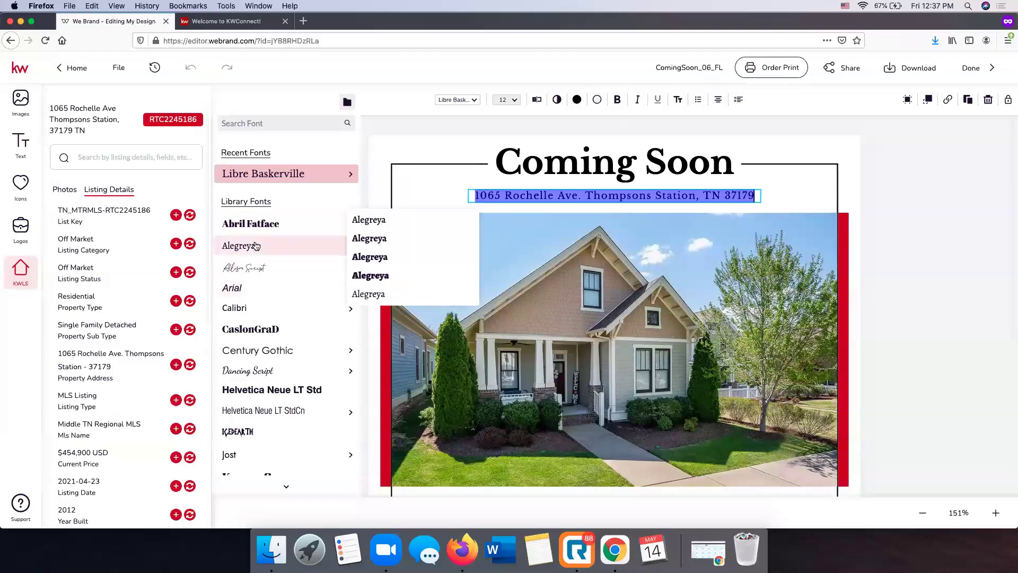
pyautogui.click(255, 246)
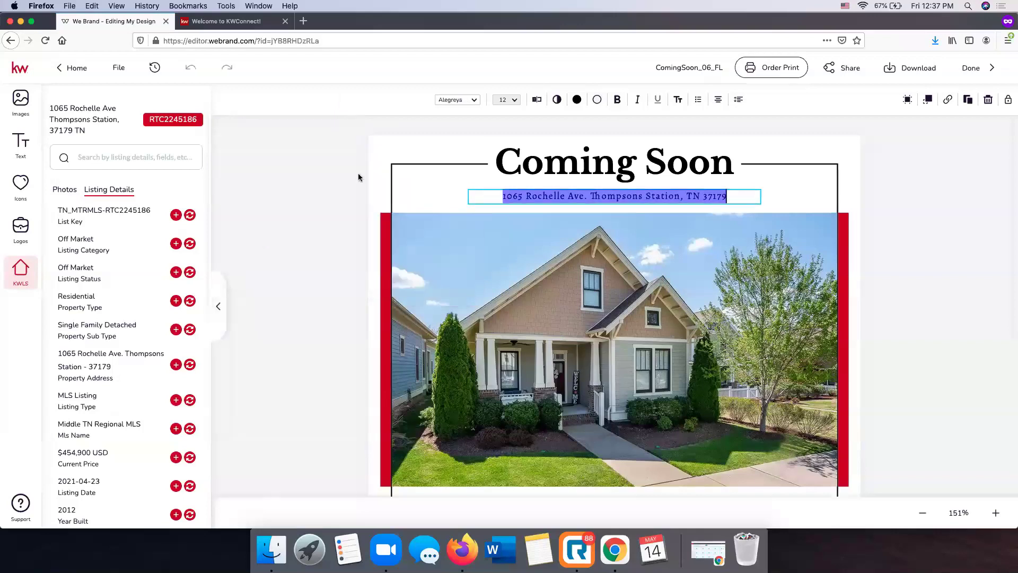
pyautogui.click(514, 100)
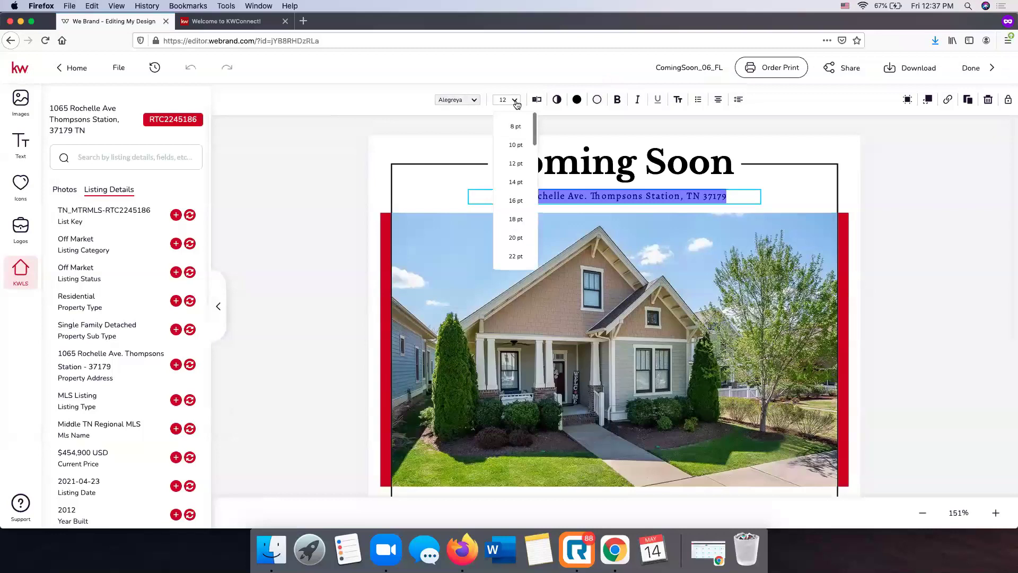
pyautogui.click(517, 204)
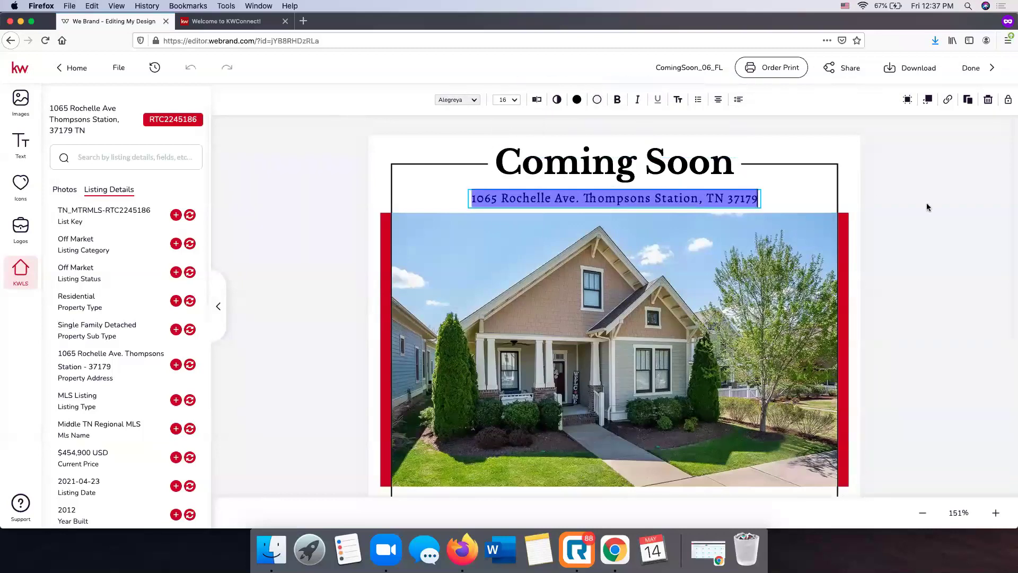
pyautogui.press('Escape')
# Replace the old square footage in the specs line with 1482
pyautogui.scroll(-5, 928, 207)
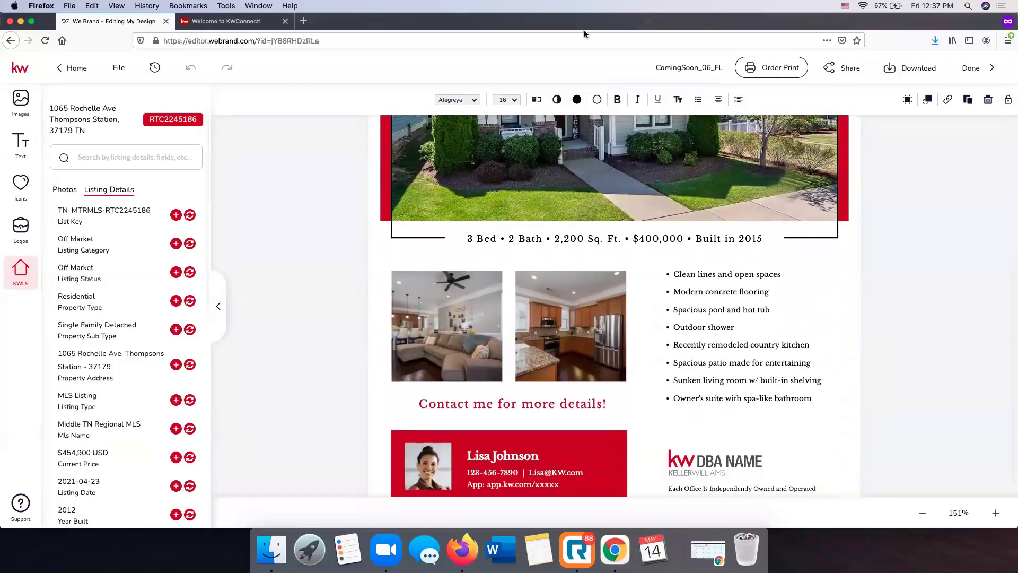
pyautogui.click(548, 235)
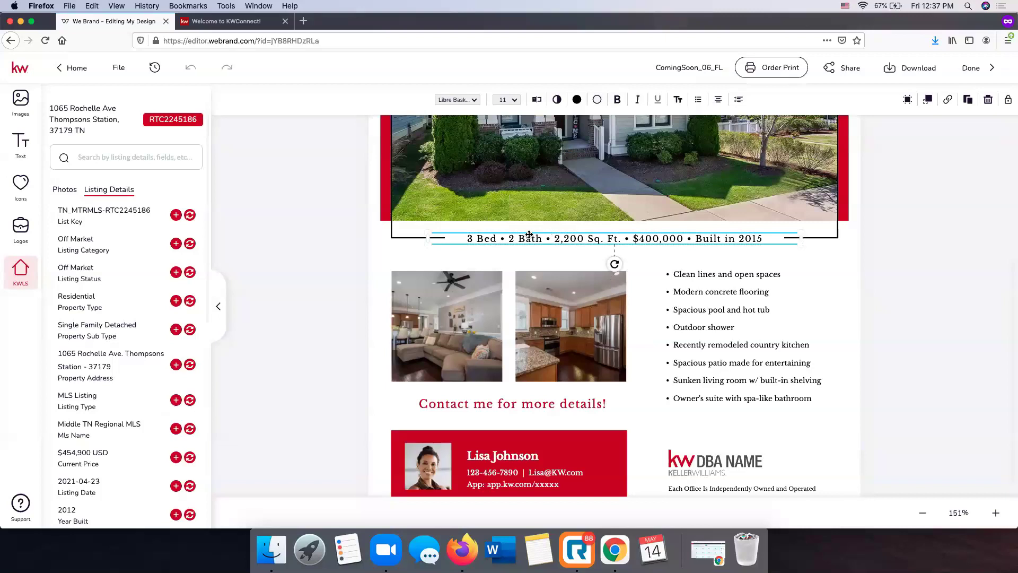
pyautogui.doubleClick(583, 237)
pyautogui.press('BackSpace')
pyautogui.press('BackSpace')
pyautogui.press('BackSpace')
pyautogui.press('BackSpace')
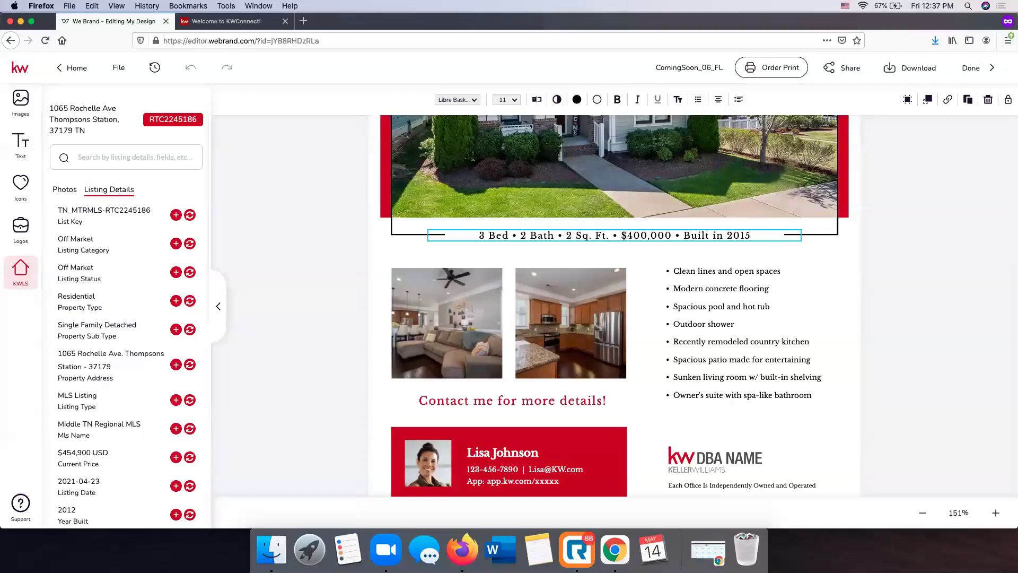
pyautogui.scroll(-3, 151, 313)
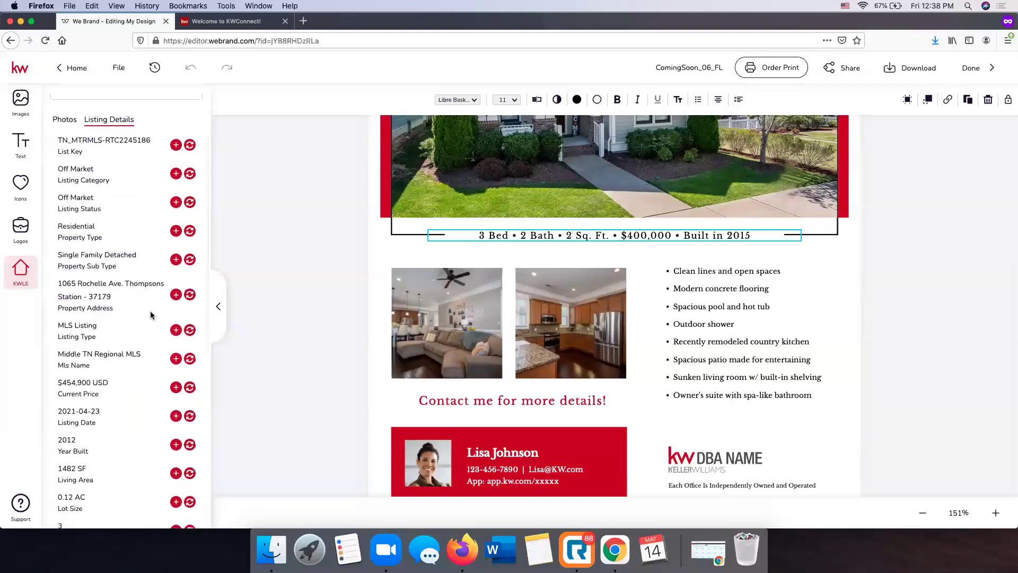
pyautogui.press('BackSpace')
pyautogui.write('1482')
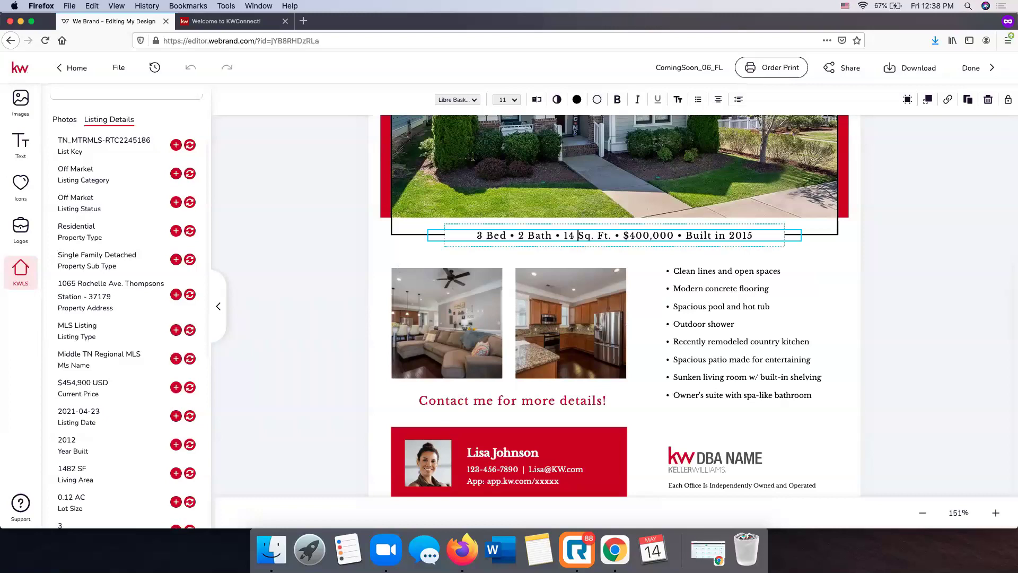
# Change the price to $454,900 and the build year to 2012
pyautogui.click(680, 235)
pyautogui.press('BackSpace')
pyautogui.press('BackSpace')
pyautogui.press('BackSpace')
pyautogui.press('BackSpace')
pyautogui.press('BackSpace')
pyautogui.press('BackSpace')
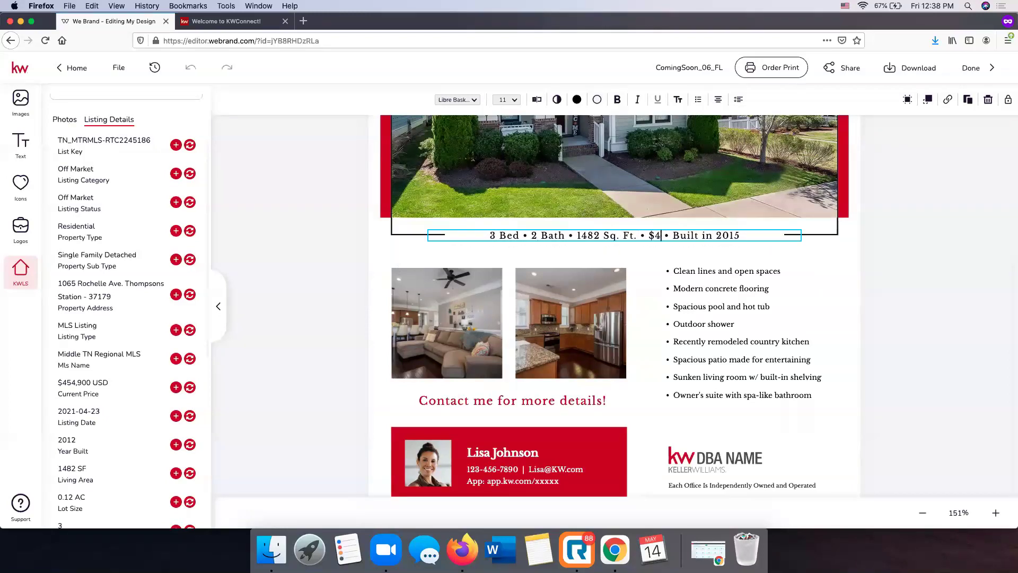
pyautogui.write('54,900')
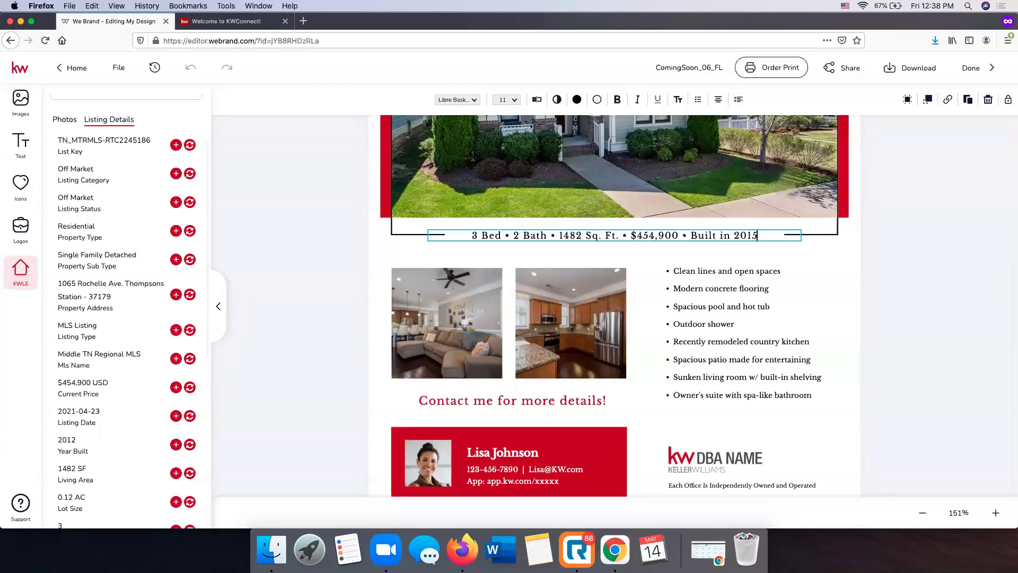
pyautogui.press('BackSpace')
pyautogui.write('2')
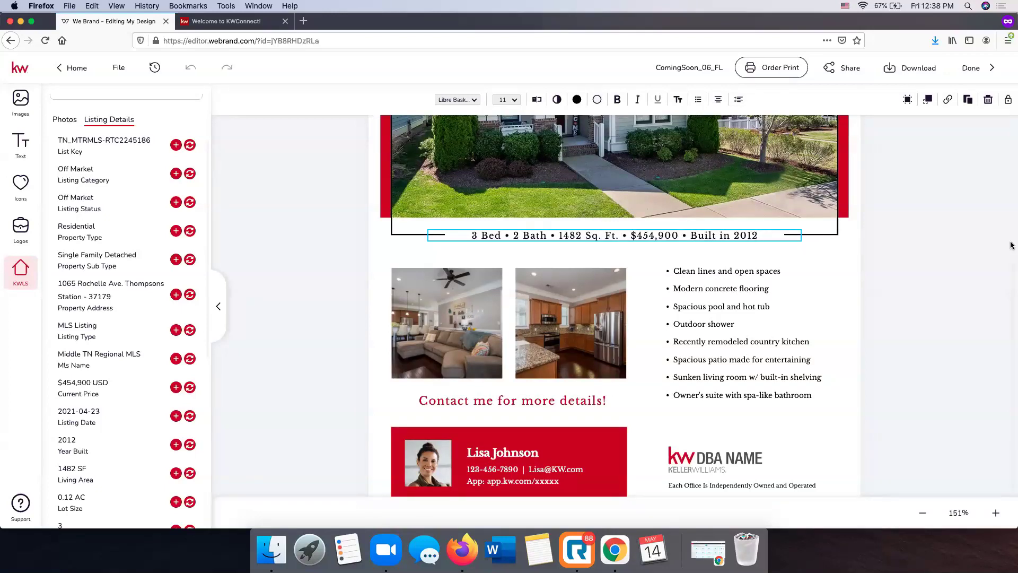
# Swap the bulleted features list for the listing's Property Description paragraph
pyautogui.click(745, 273)
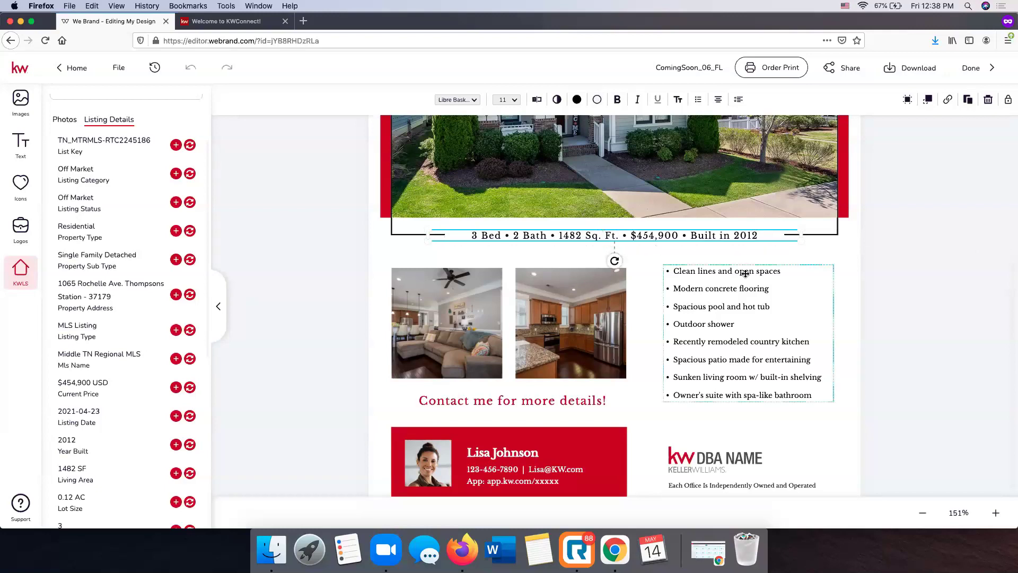
pyautogui.scroll(-1, 745, 273)
pyautogui.click(706, 265)
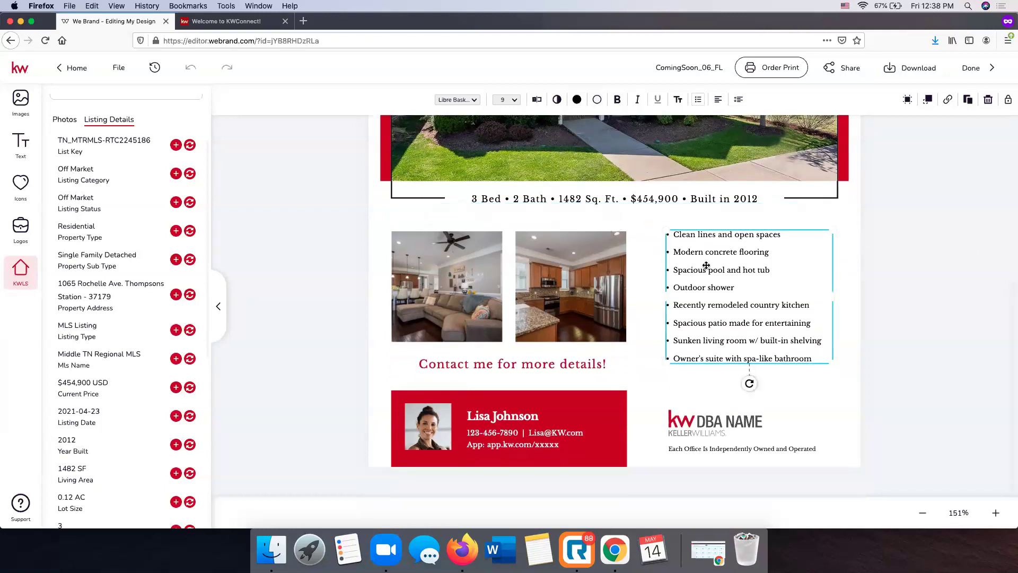
pyautogui.scroll(-6, 144, 280)
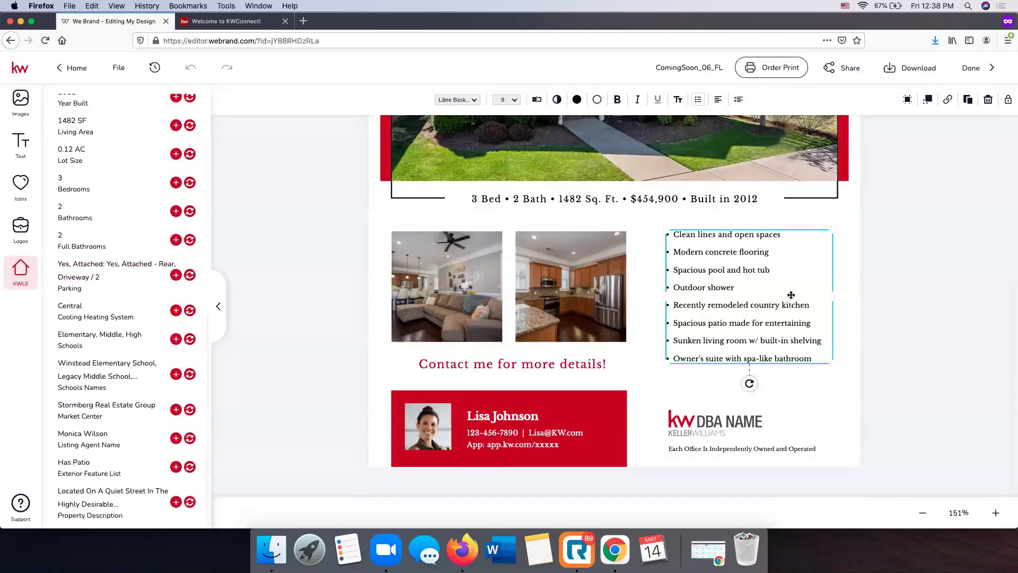
pyautogui.scroll(6, 123, 183)
pyautogui.scroll(-6, 122, 183)
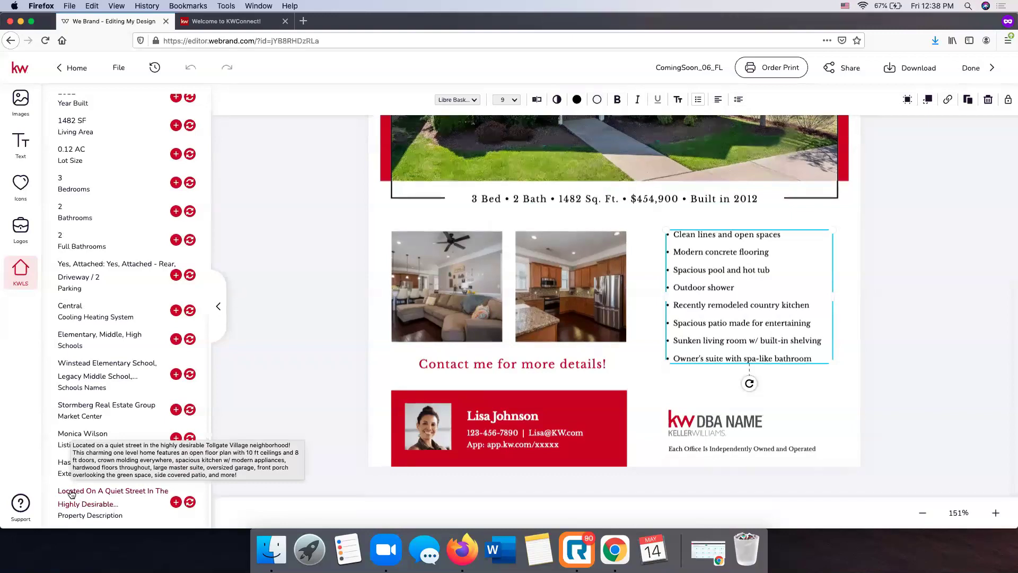
pyautogui.click(190, 502)
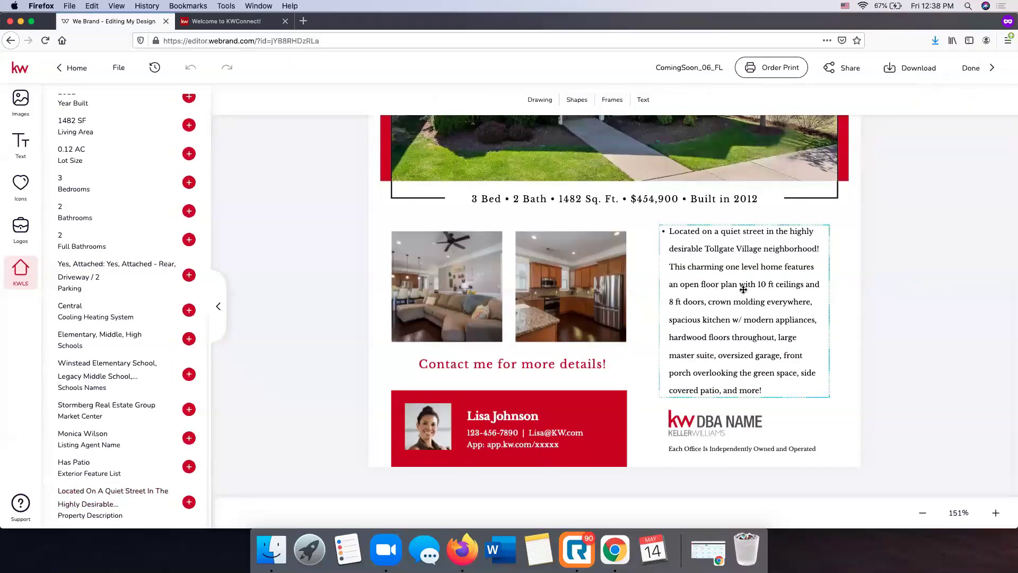
# Widen the description box slightly so the paragraph reflows cleanly
pyautogui.moveTo(829, 310); pyautogui.dragTo(839, 308)
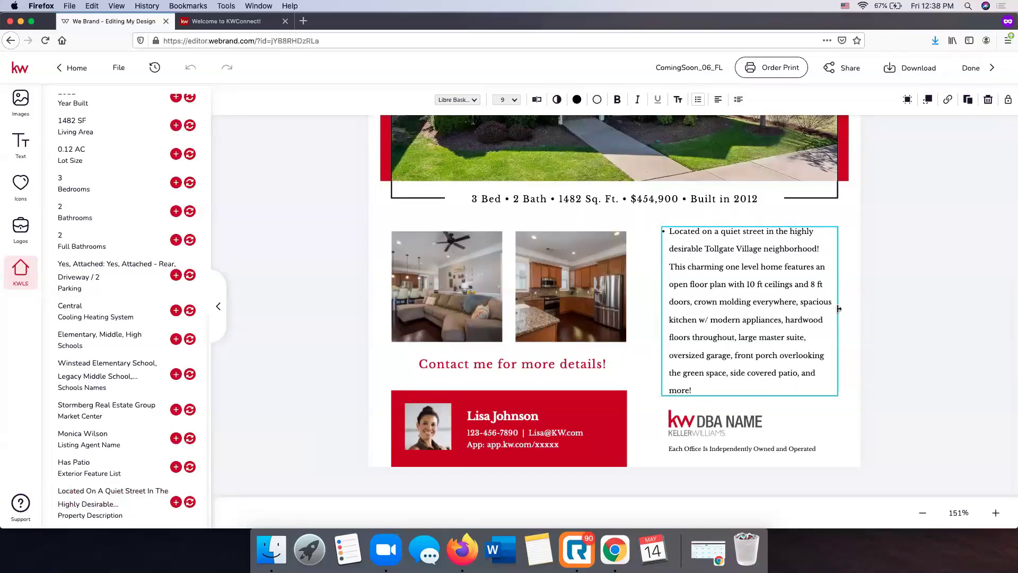
pyautogui.click(966, 310)
pyautogui.click(766, 302)
pyautogui.click(914, 300)
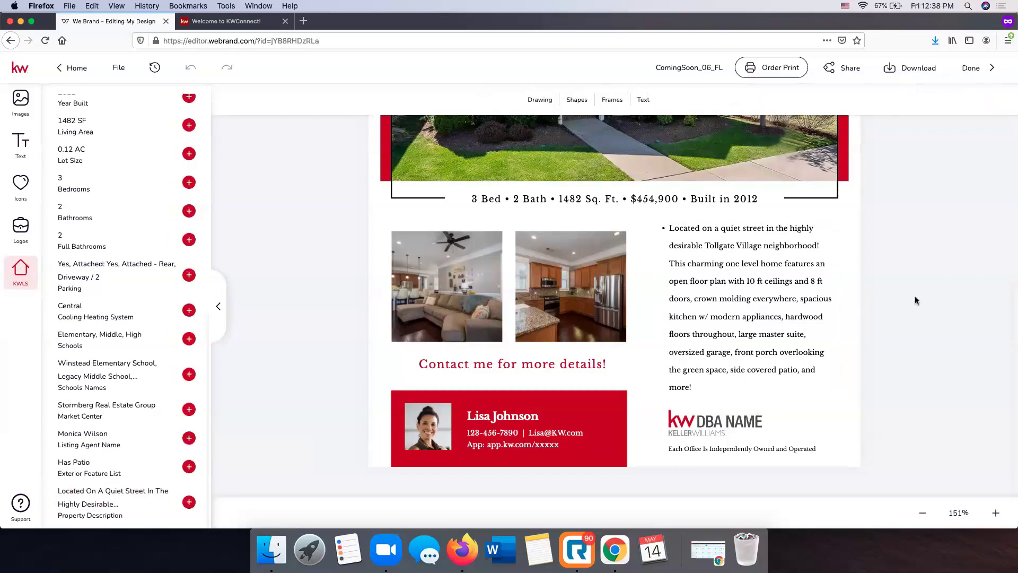
pyautogui.click(704, 424)
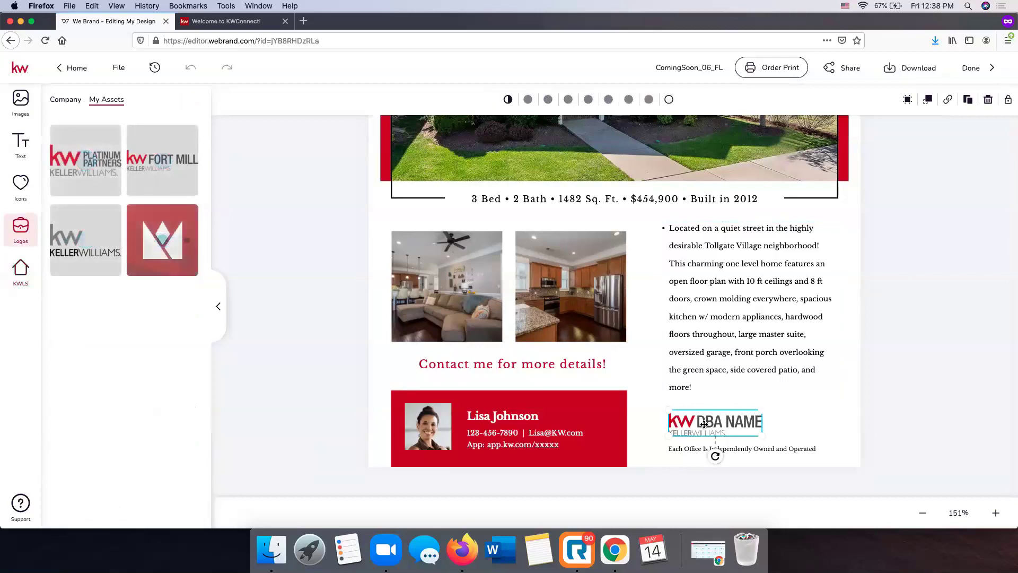
# Replace the DBA NAME logo with the red KW logo from the company KW folder
pyautogui.click(65, 101)
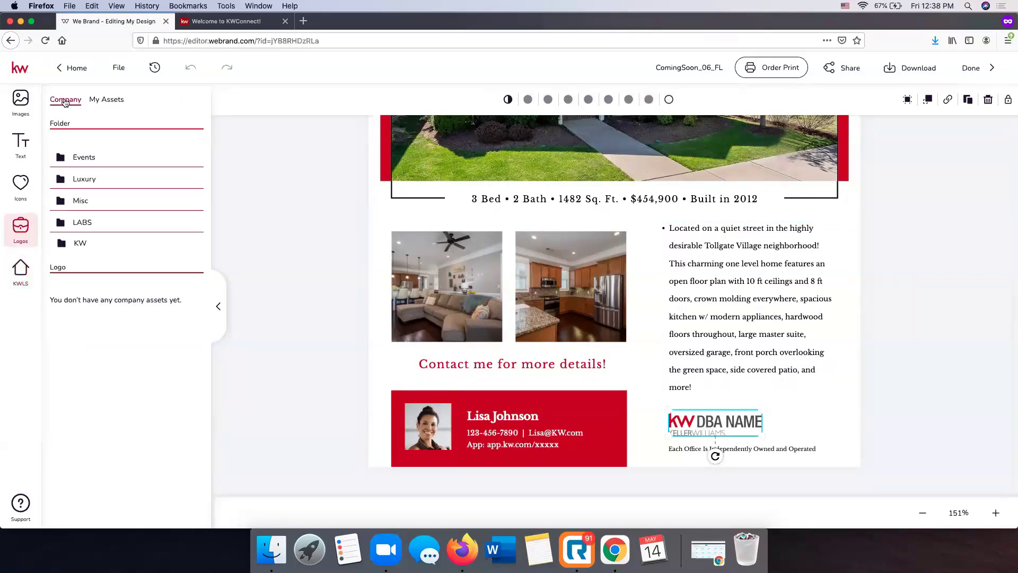
pyautogui.click(83, 242)
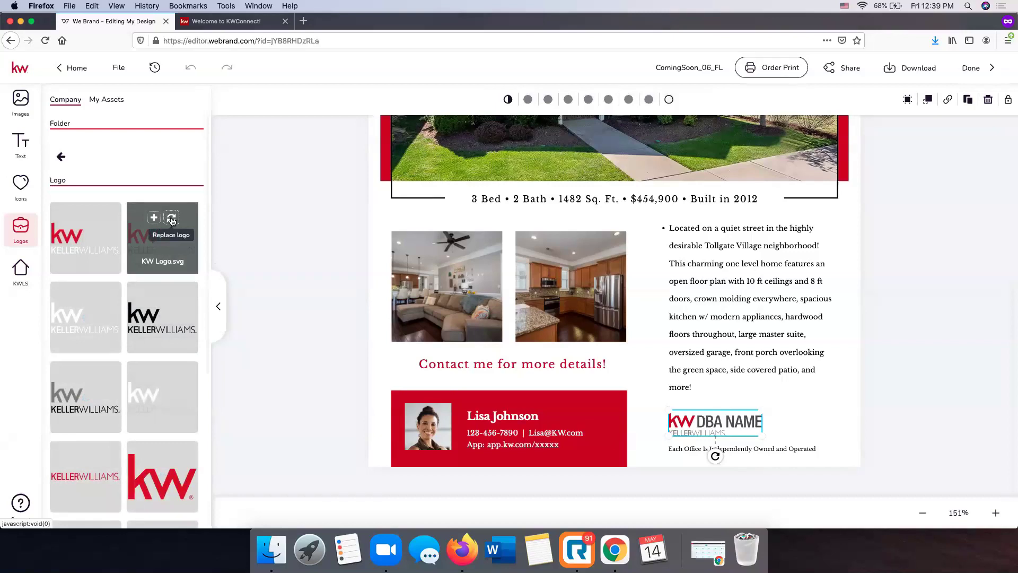
pyautogui.click(171, 219)
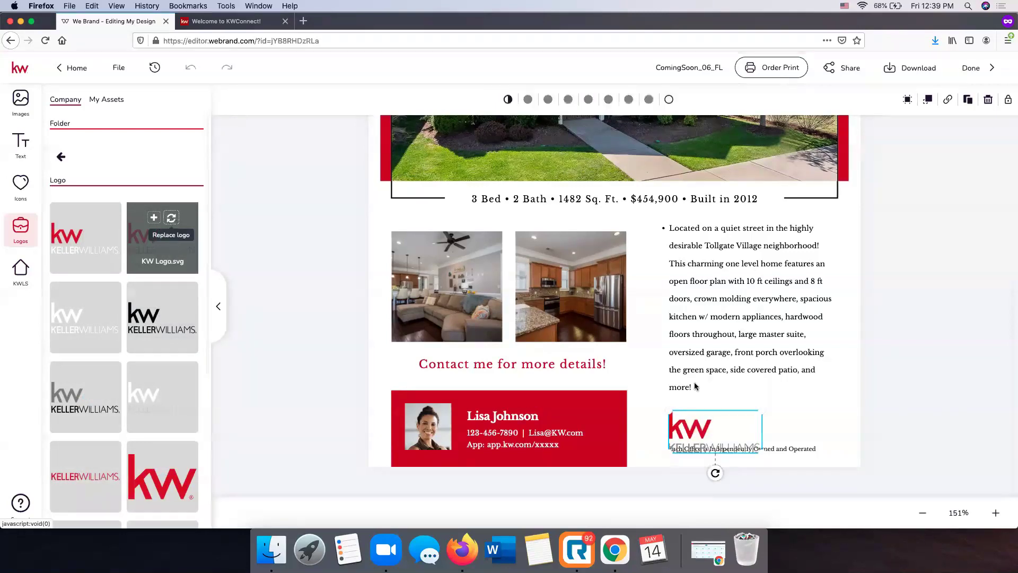
# Move the Keller Williams logo up so it clears the disclaimer text
pyautogui.click(687, 429)
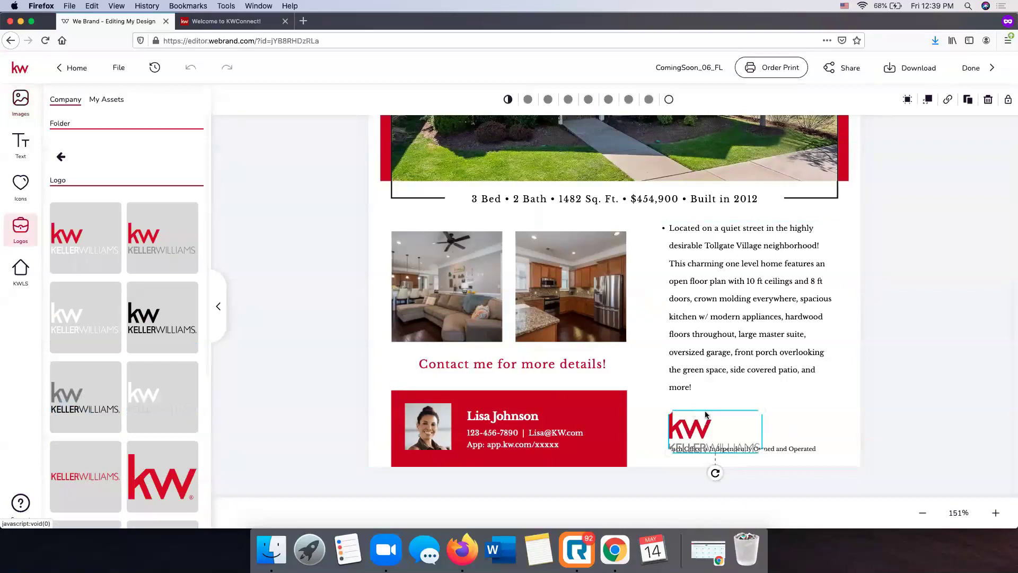
pyautogui.click(720, 424)
pyautogui.click(700, 425)
pyautogui.click(700, 425)
pyautogui.click(697, 426)
pyautogui.click(690, 428)
pyautogui.click(689, 429)
pyautogui.moveTo(687, 435); pyautogui.dragTo(688, 422)
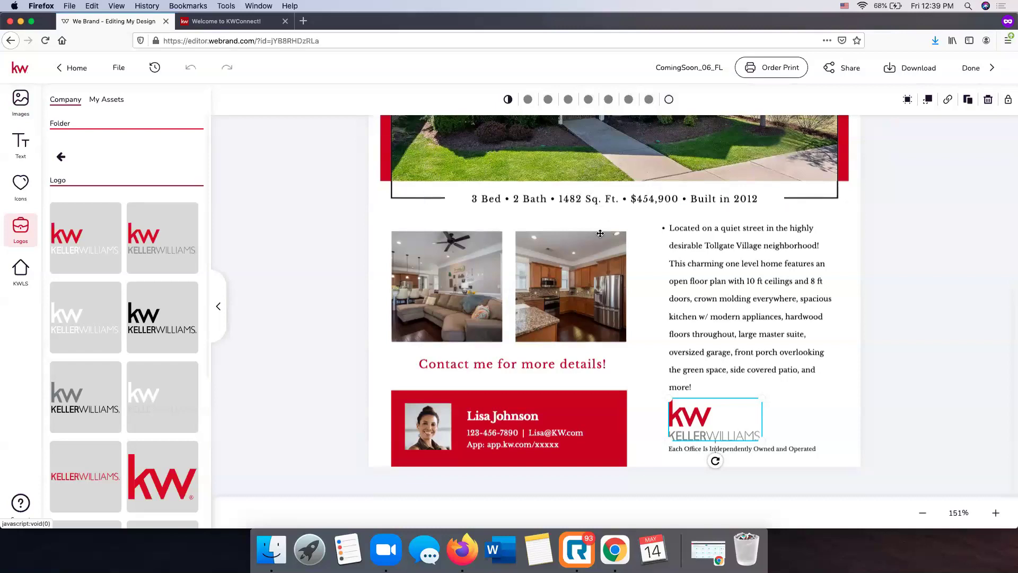
pyautogui.scroll(5, 600, 233)
pyautogui.scroll(-3, 599, 233)
pyautogui.scroll(-3, 599, 234)
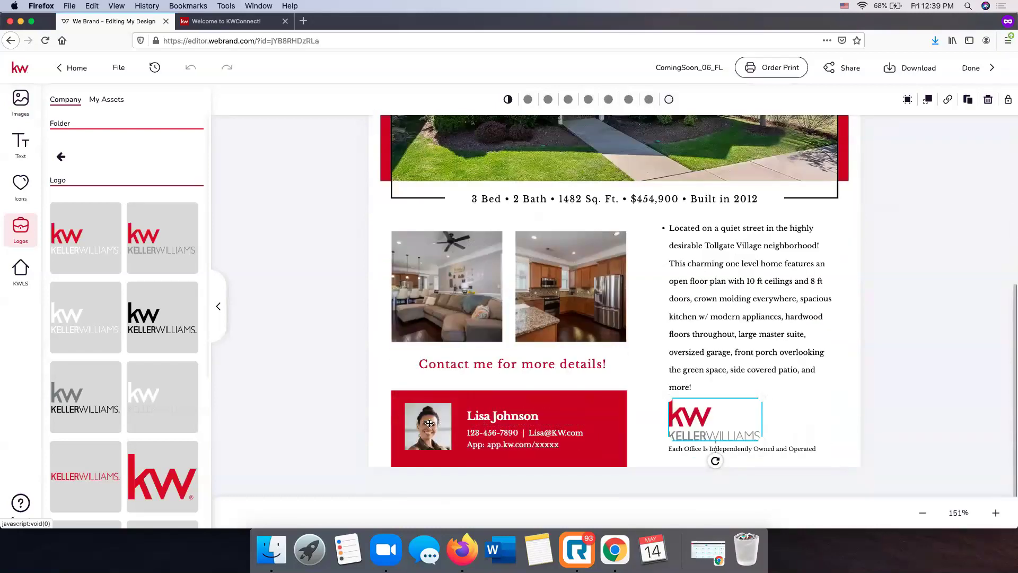
# Try replacing the contact-box headshot with a saved image from My Assets
pyautogui.click(429, 423)
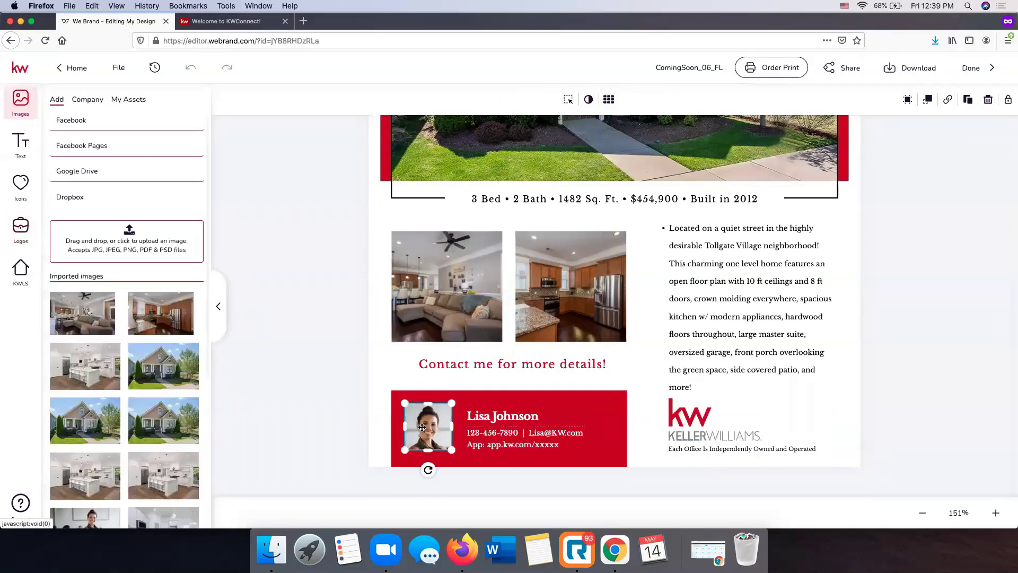
pyautogui.scroll(1, 422, 427)
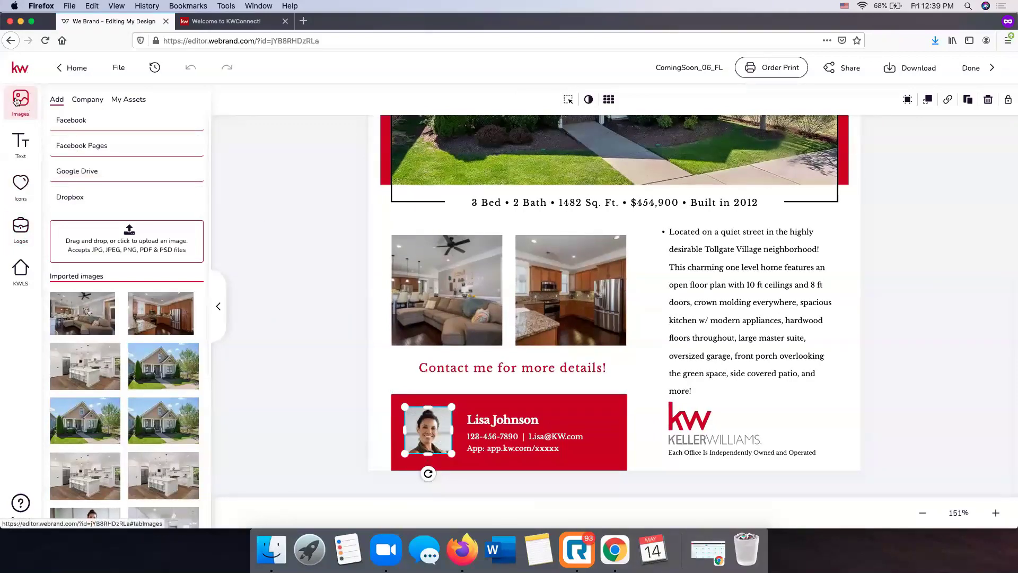
pyautogui.click(127, 100)
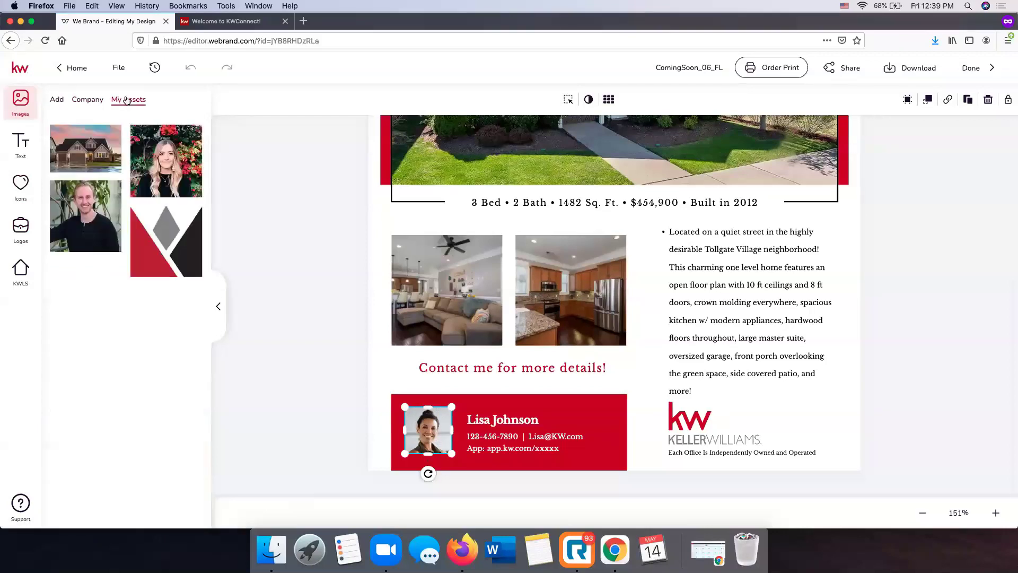
pyautogui.moveTo(144, 127)
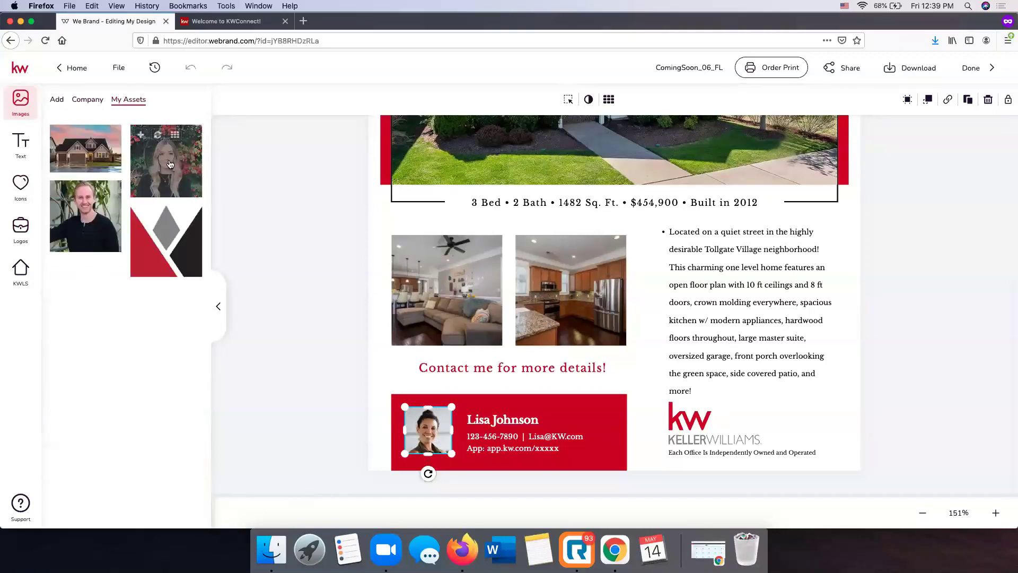
pyautogui.click(157, 137)
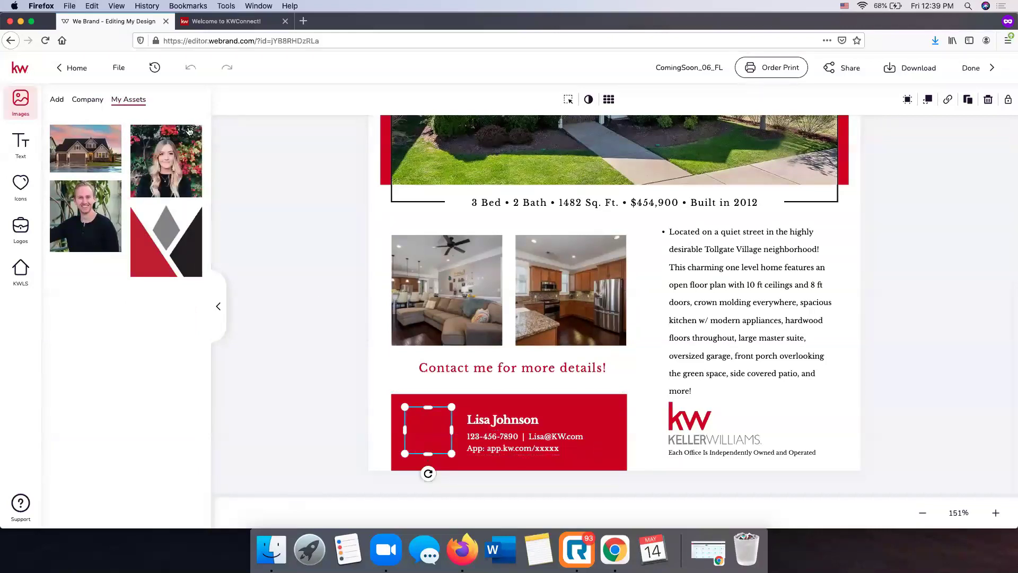
pyautogui.click(57, 101)
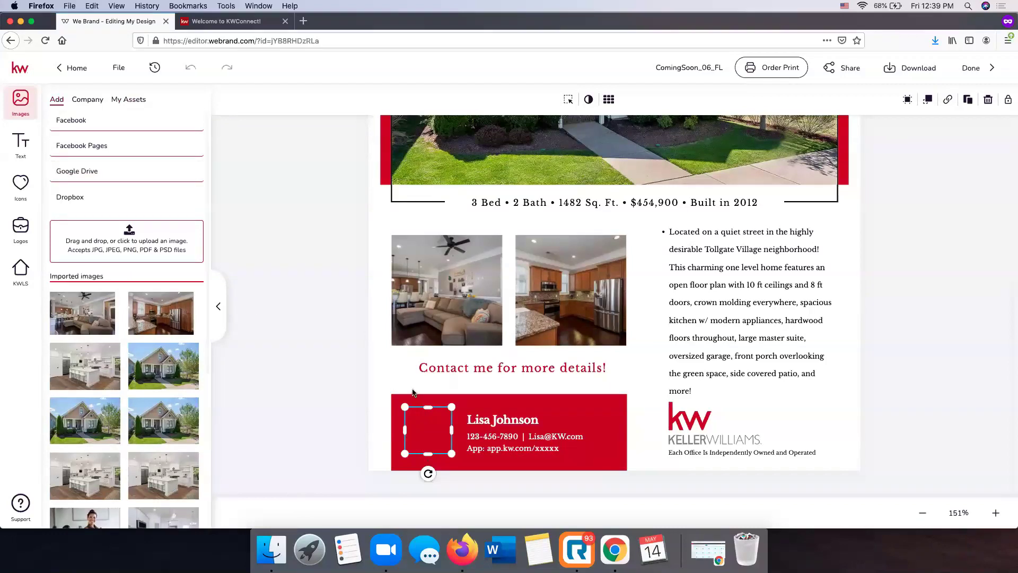
pyautogui.click(310, 371)
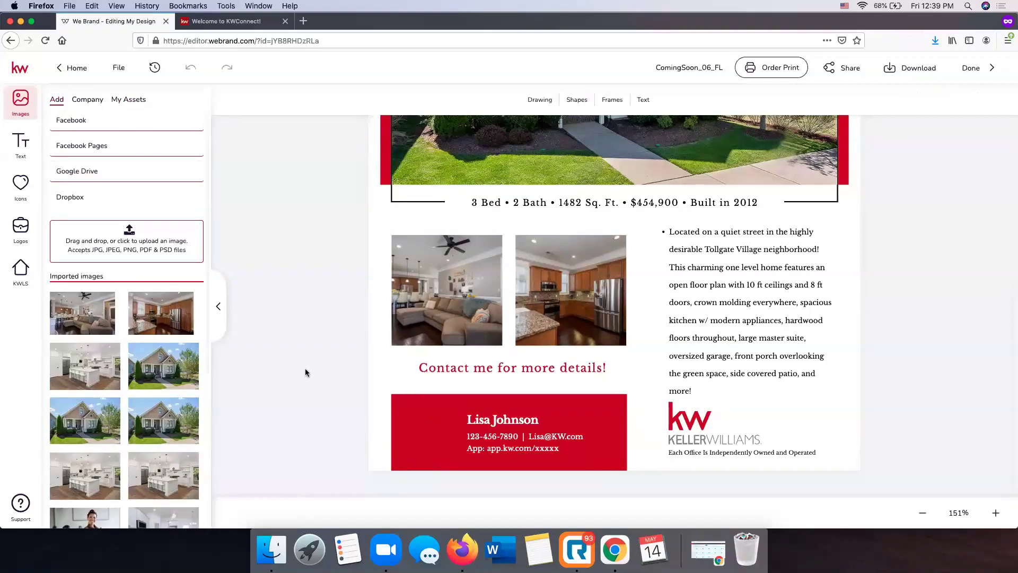
pyautogui.click(426, 433)
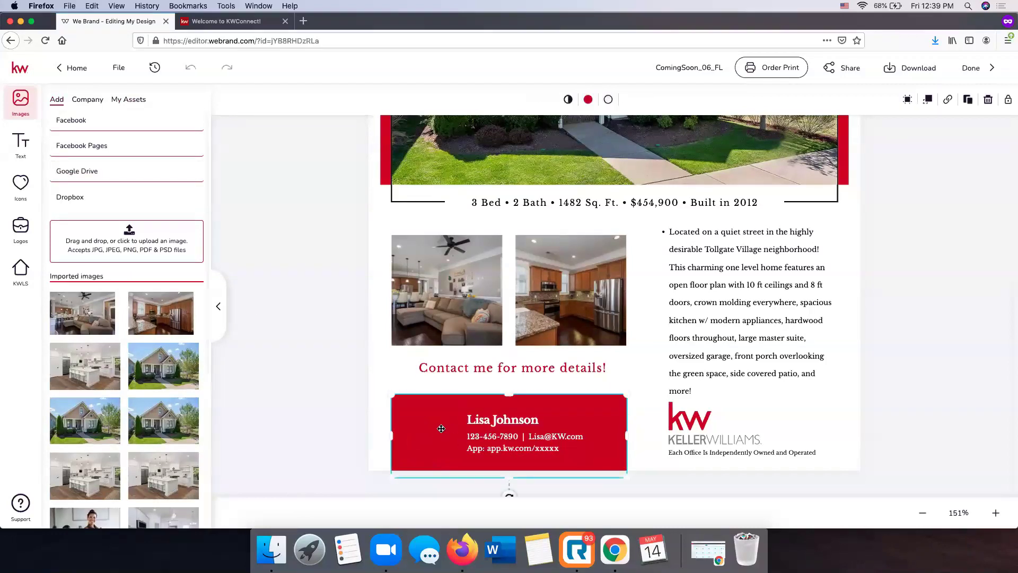
pyautogui.click(318, 357)
# Drag the woman's headshot onto the flyer and shrink it into the red contact bar
pyautogui.click(129, 100)
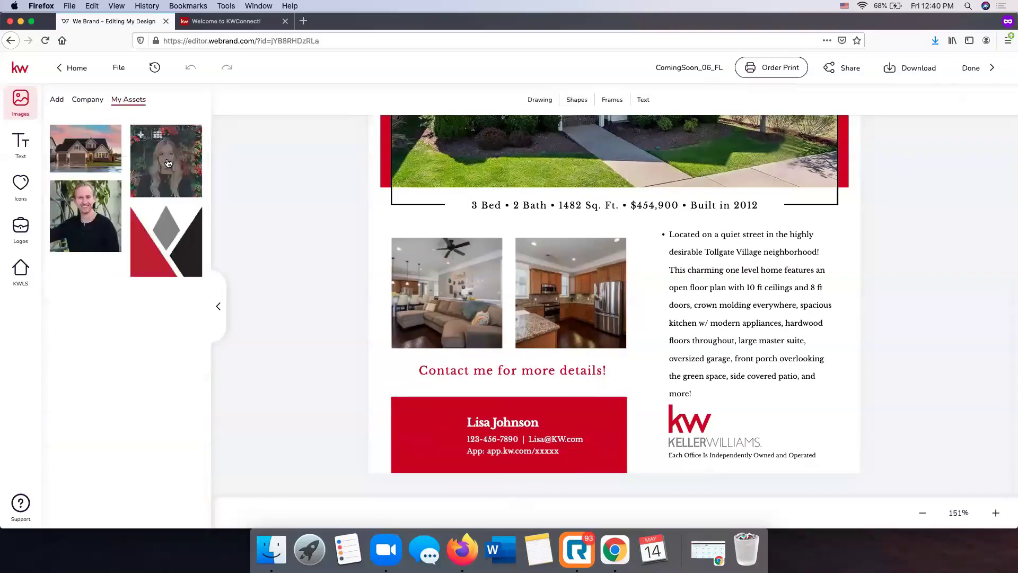
pyautogui.moveTo(165, 161); pyautogui.dragTo(439, 348)
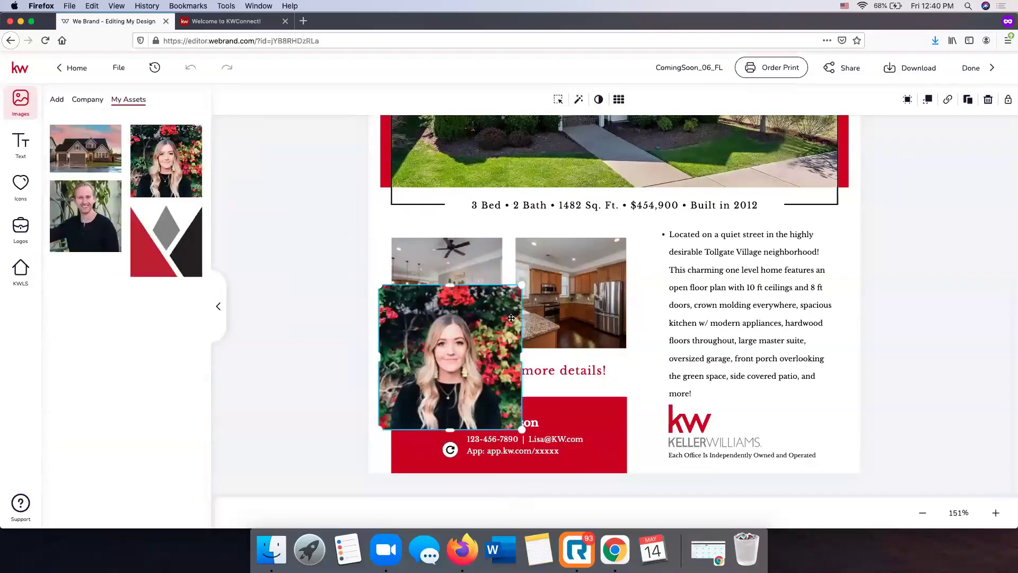
pyautogui.moveTo(523, 291); pyautogui.dragTo(458, 410)
pyautogui.click(420, 442)
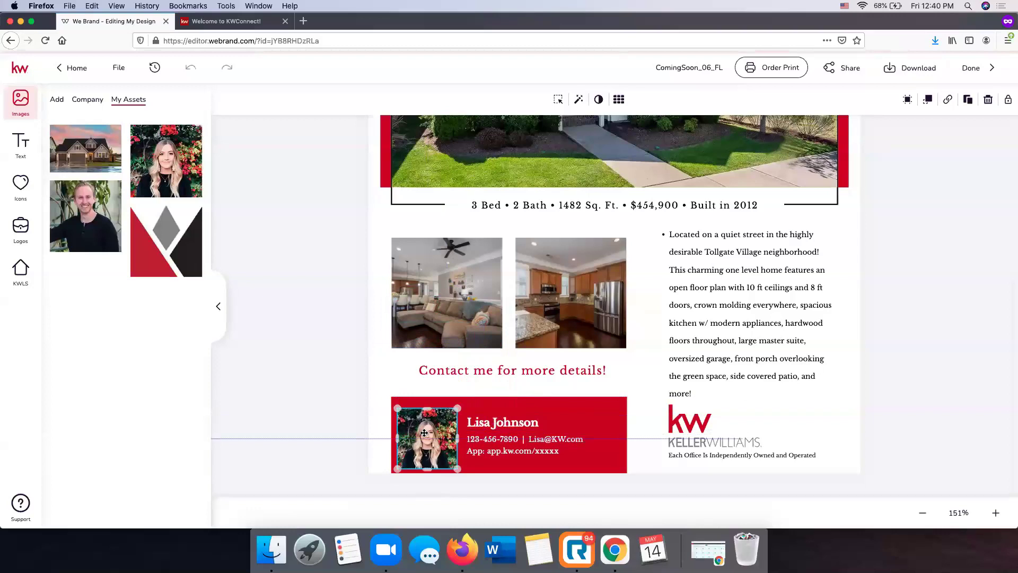
pyautogui.click(945, 395)
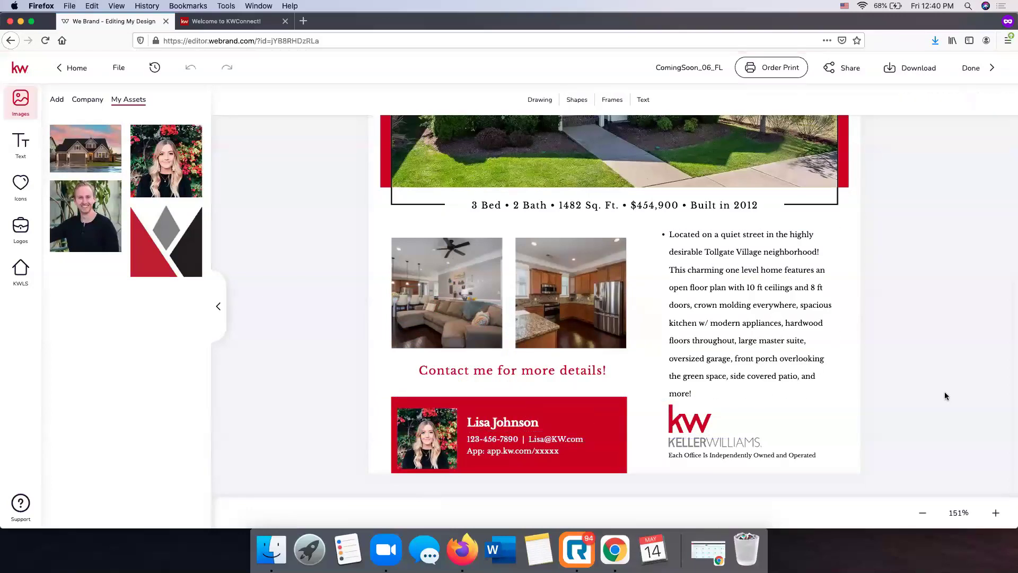
# Replace the sample agent name with the new agent's full name, fixing a typo
pyautogui.click(520, 422)
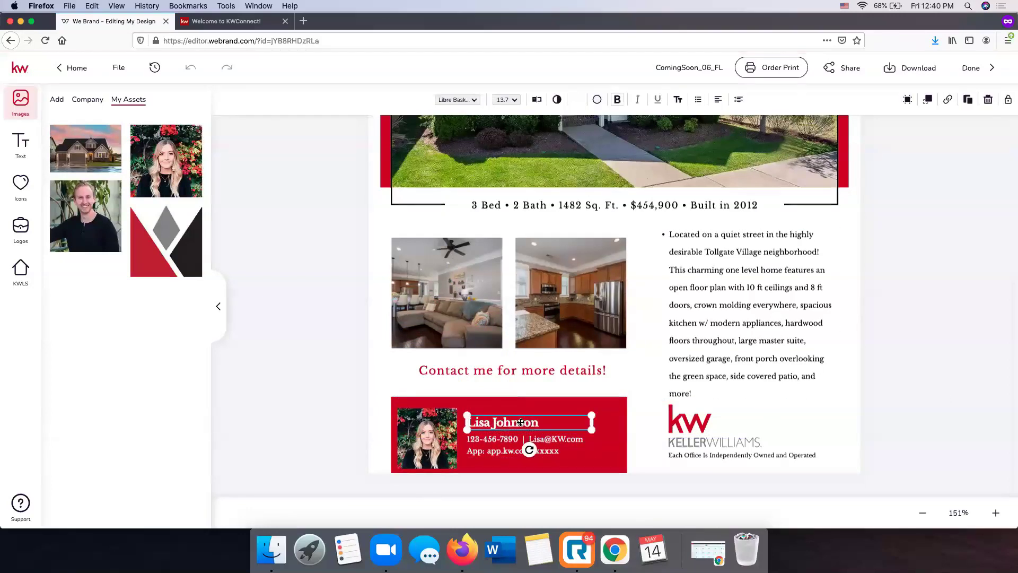
pyautogui.doubleClick(532, 420)
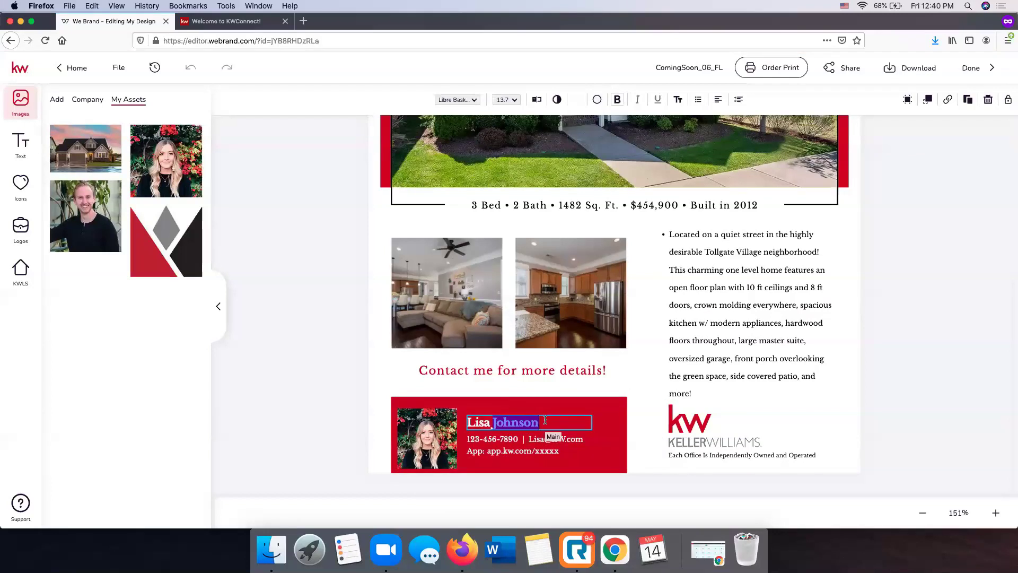
pyautogui.press('BackSpace')
pyautogui.press('BackSpace')
pyautogui.press('BackSpace')
pyautogui.press('BackSpace')
pyautogui.press('BackSpace')
pyautogui.press('BackSpace')
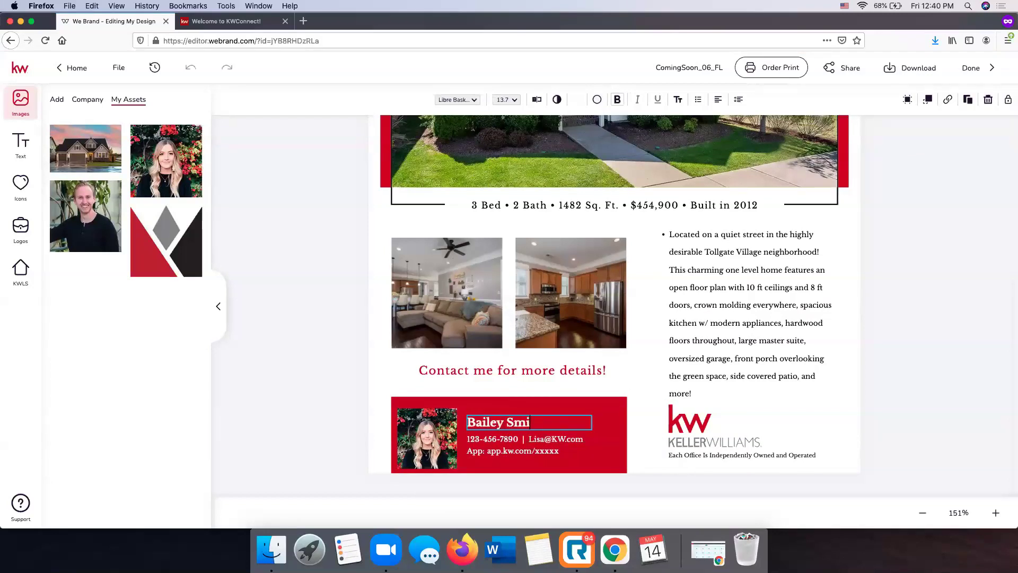
pyautogui.click(524, 443)
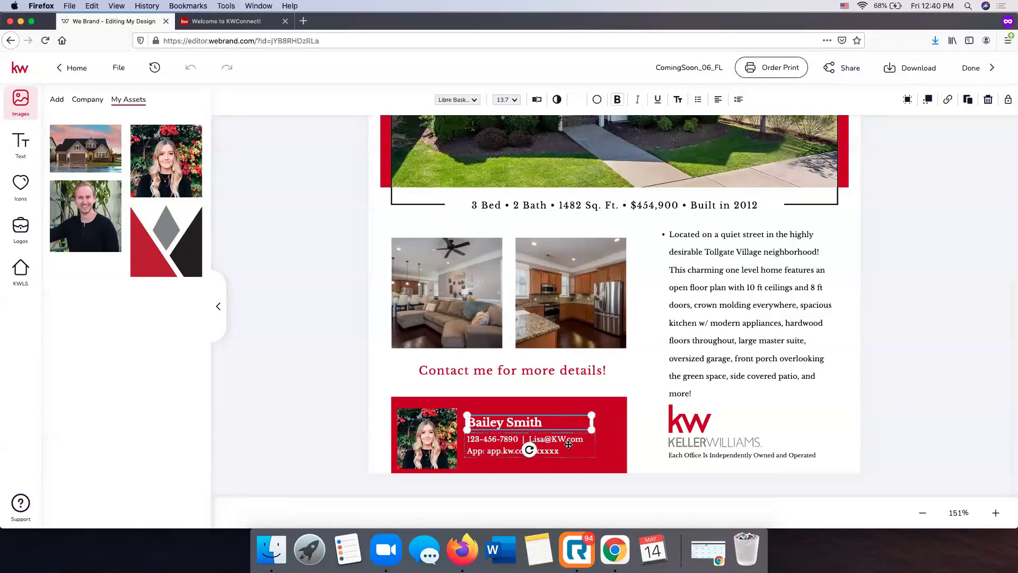
# Replace the sample phone number in the contact line with the agent's number
pyautogui.click(519, 438)
pyautogui.click(515, 440)
pyautogui.press('BackSpace')
pyautogui.press('BackSpace')
pyautogui.press('BackSpace')
pyautogui.press('BackSpace')
pyautogui.press('BackSpace')
pyautogui.press('BackSpace')
pyautogui.press('BackSpace')
pyautogui.press('BackSpace')
pyautogui.press('BackSpace')
pyautogui.press('BackSpace')
pyautogui.press('BackSpace')
pyautogui.press('BackSpace')
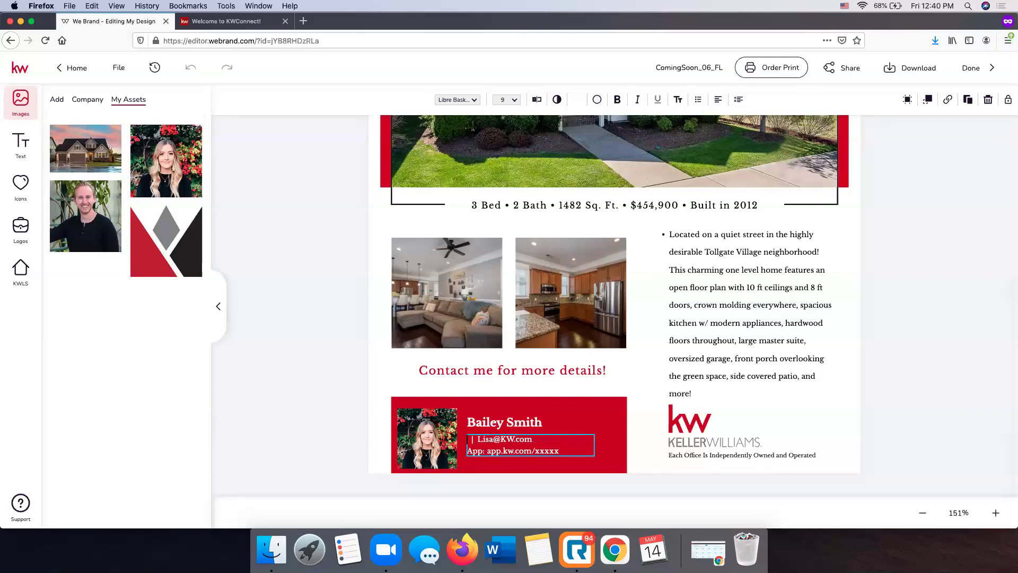
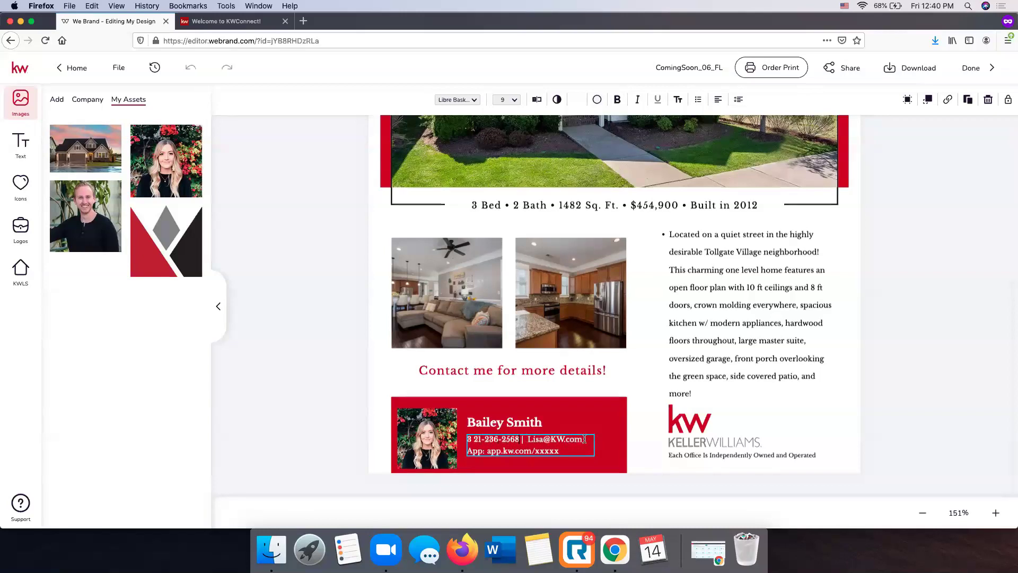
pyautogui.scroll(1, 606, 467)
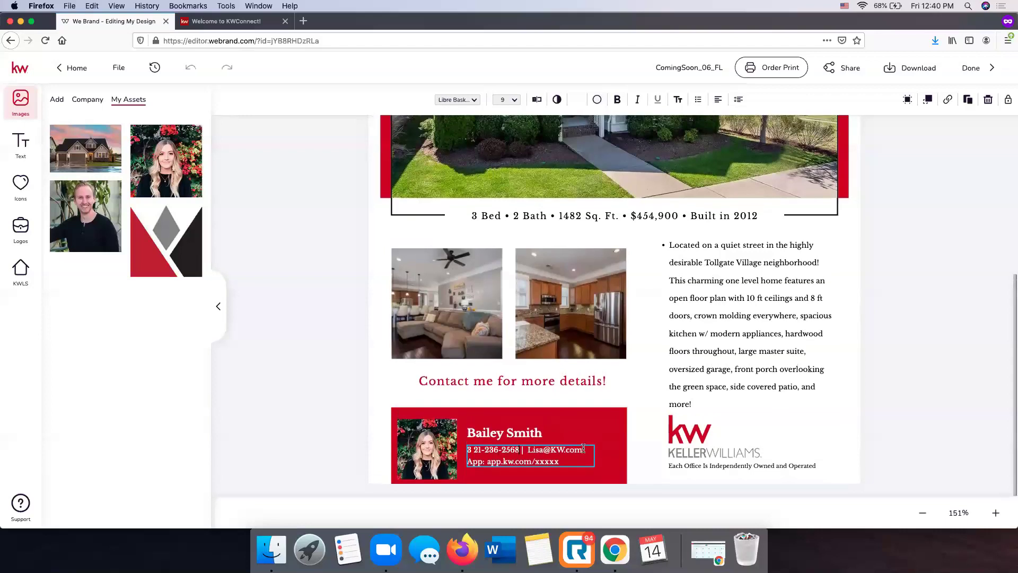
# Deselect the contact text and scroll over the edited flyer
pyautogui.click(866, 405)
pyautogui.click(326, 403)
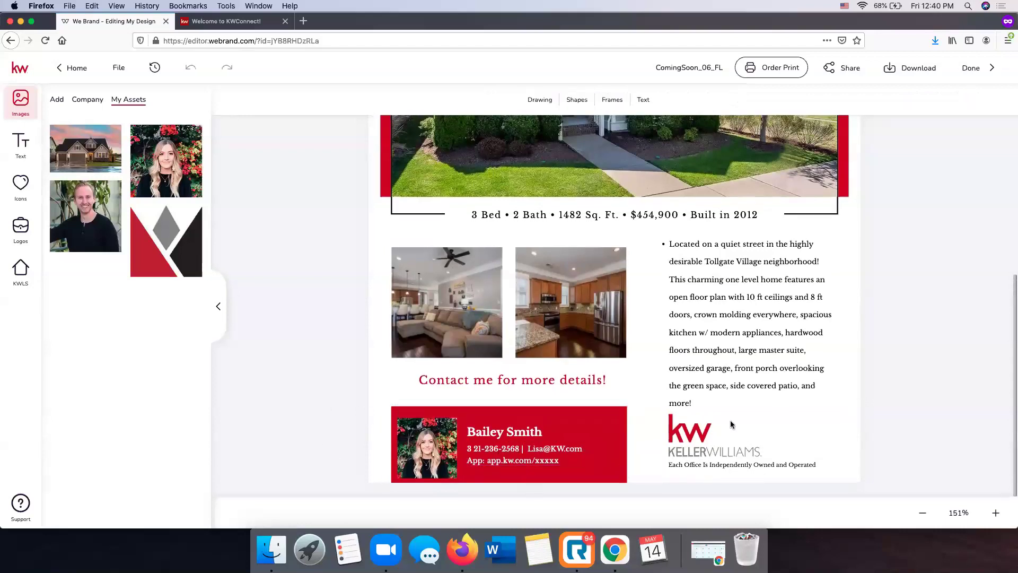
pyautogui.scroll(5, 730, 420)
pyautogui.scroll(-3, 730, 421)
pyautogui.scroll(-3, 730, 420)
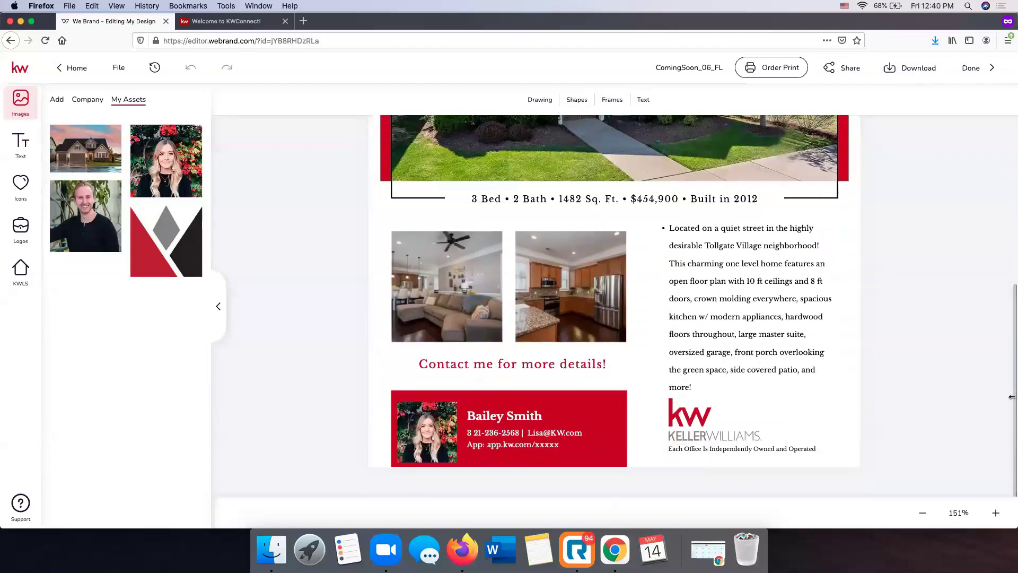
pyautogui.scroll(3, 931, 367)
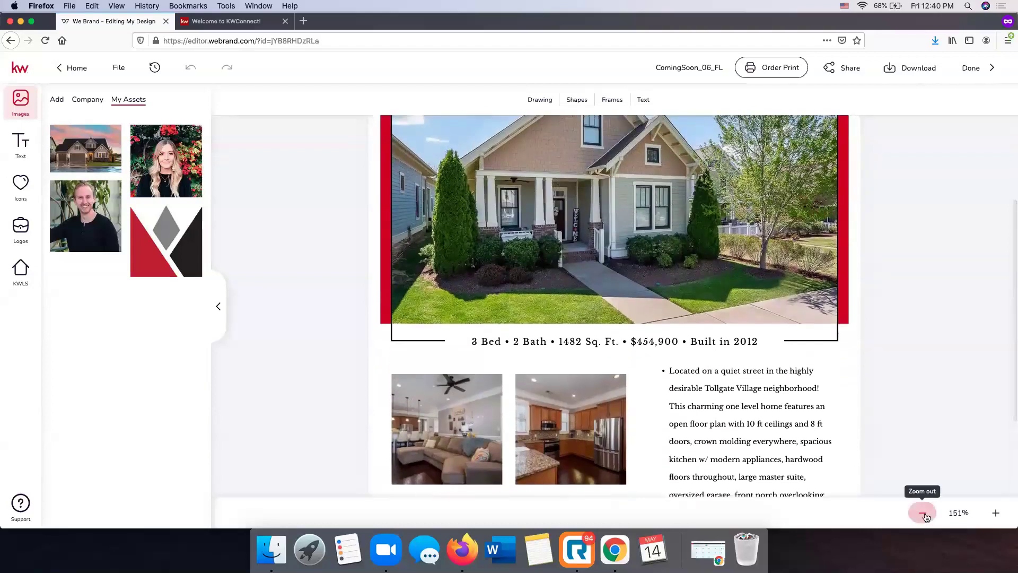
# Zoom out to 118% and scroll through the whole flyer to review it
pyautogui.click(922, 513)
pyautogui.click(923, 514)
pyautogui.click(923, 513)
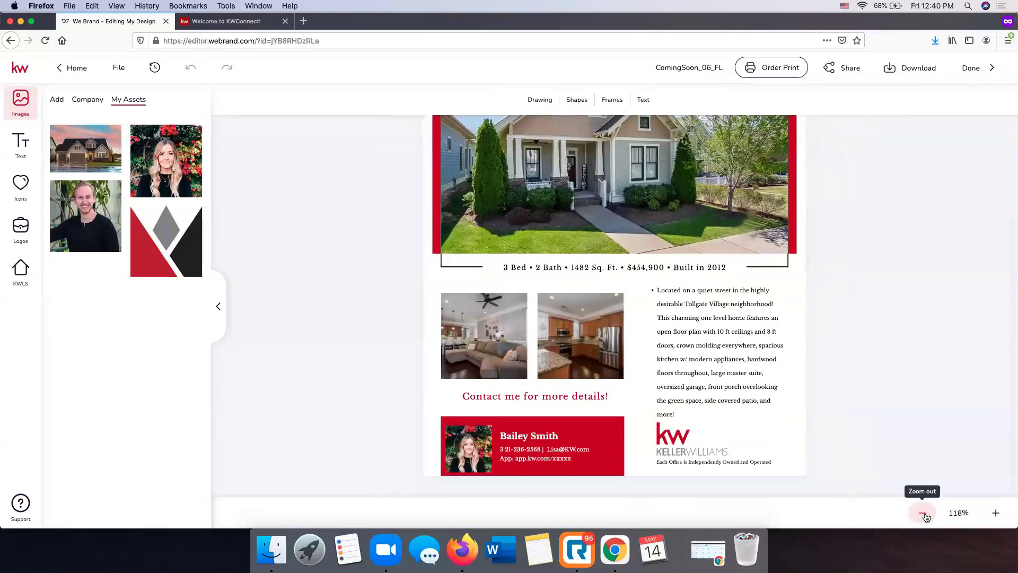
pyautogui.scroll(3, 873, 422)
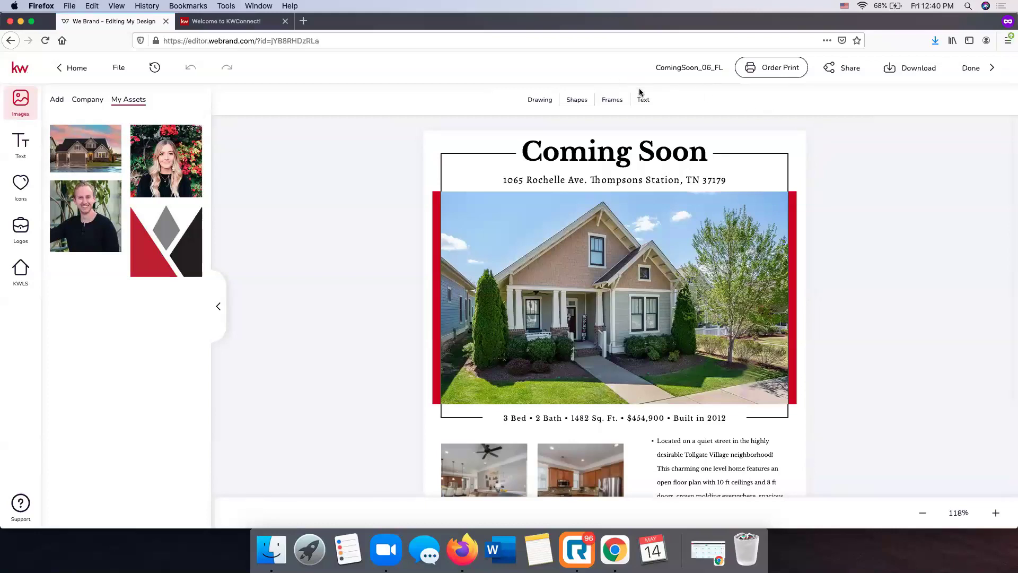
pyautogui.scroll(-5, 633, 241)
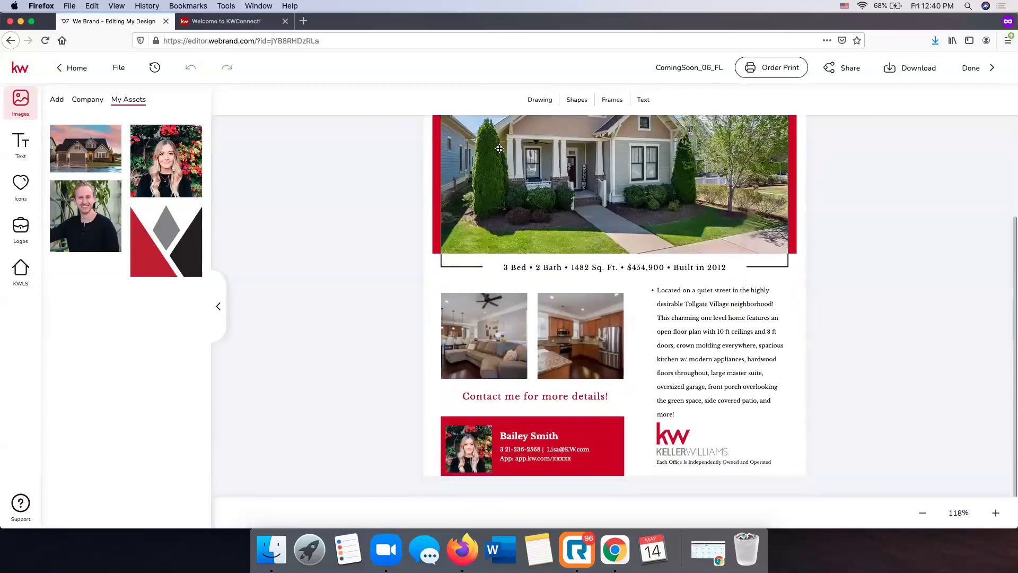
pyautogui.scroll(5, 499, 149)
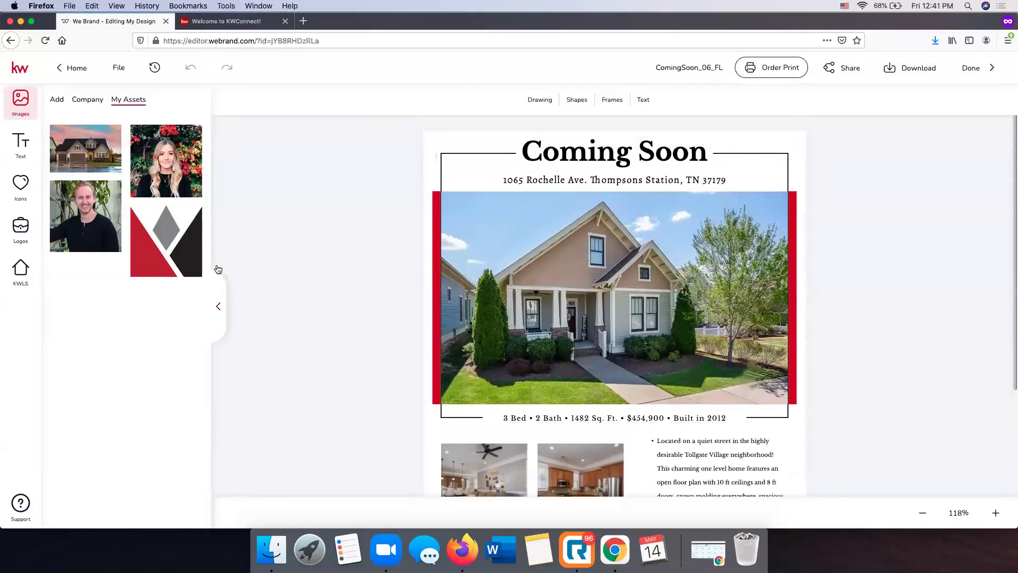
pyautogui.scroll(-2, 557, 253)
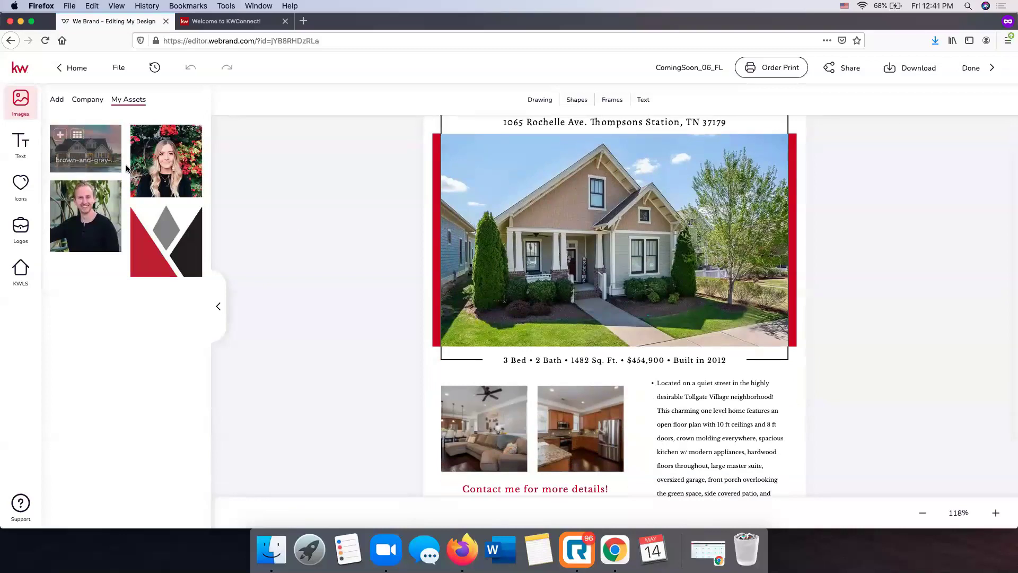
pyautogui.click(61, 137)
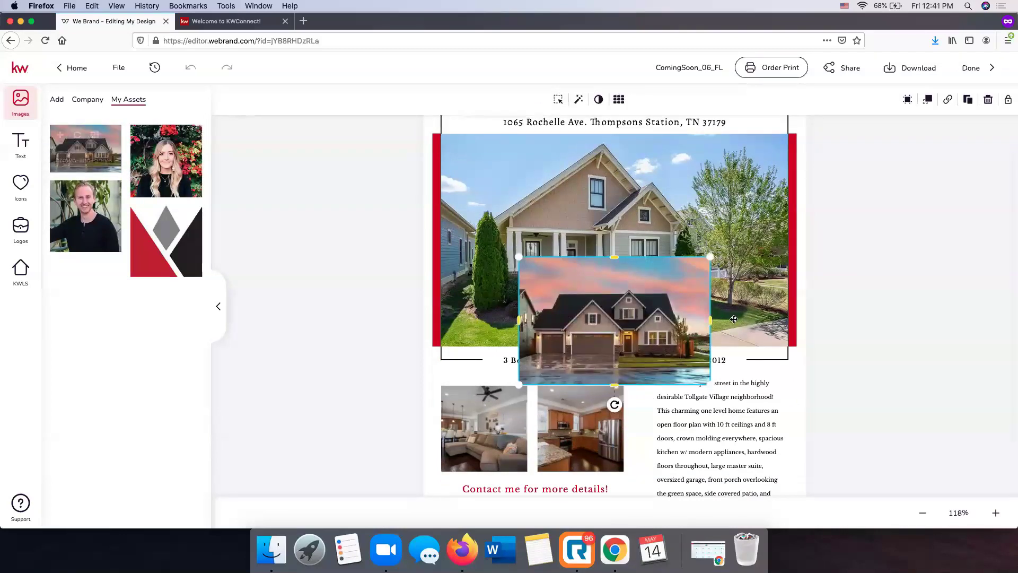
pyautogui.scroll(-1, 688, 341)
pyautogui.moveTo(688, 342); pyautogui.dragTo(690, 346)
pyautogui.scroll(-2, 677, 443)
pyautogui.moveTo(661, 294); pyautogui.dragTo(743, 348)
pyautogui.click(976, 289)
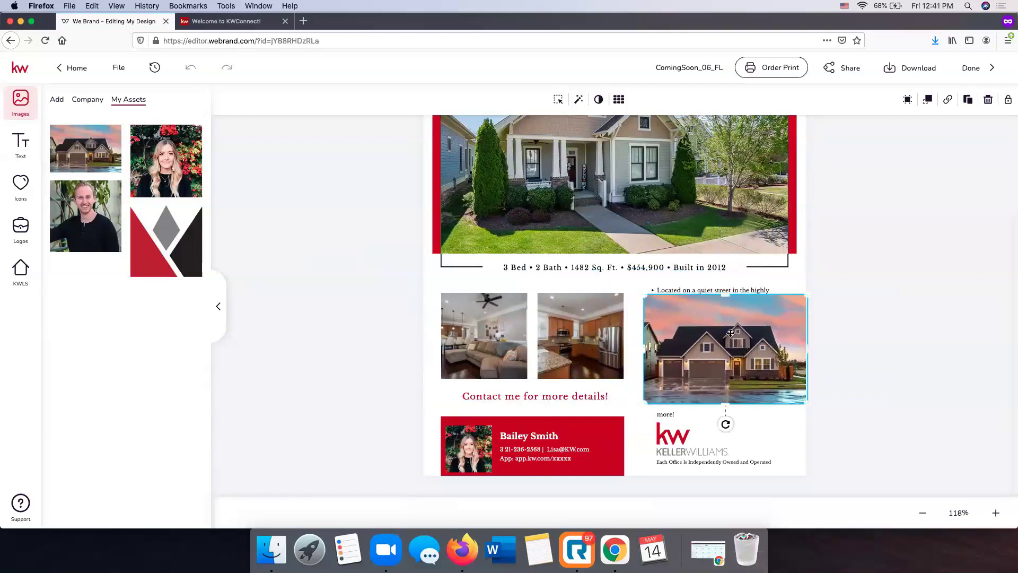
pyautogui.press('Delete')
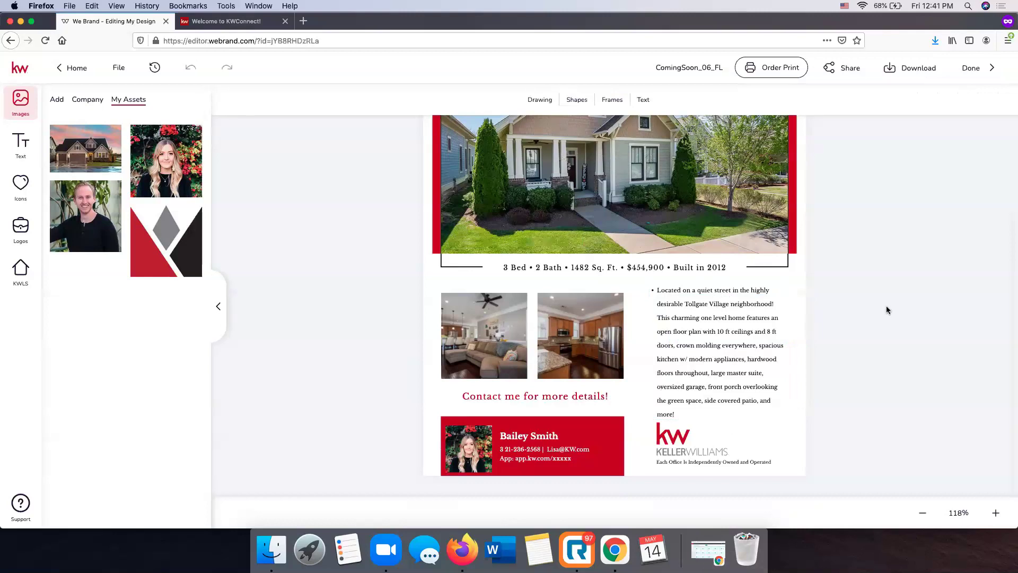
pyautogui.scroll(3, 885, 306)
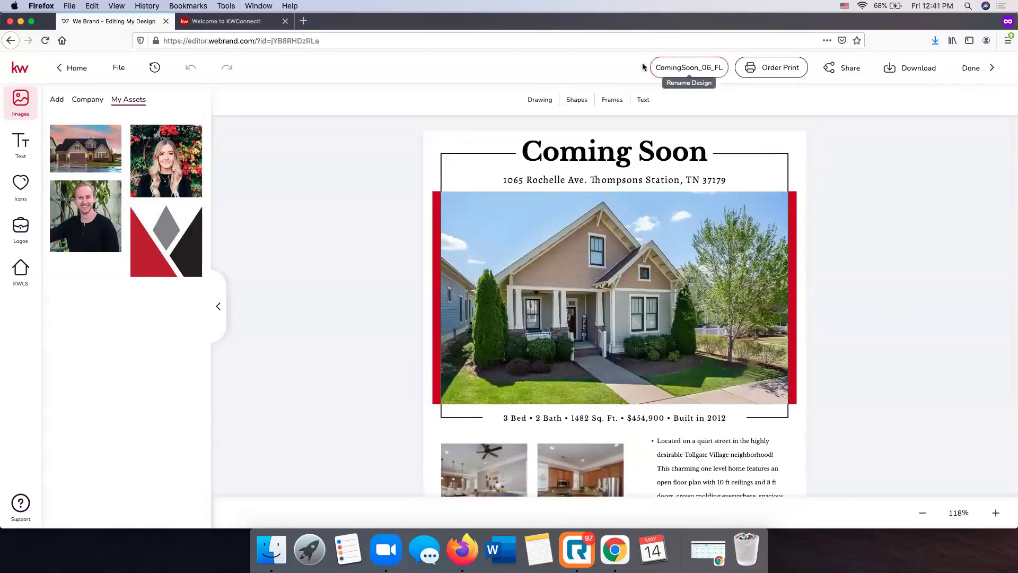
# Rename the design from ComingSoon_06_FL to 'Rochelle Coming Soon Flyer' and save the name
pyautogui.click(677, 67)
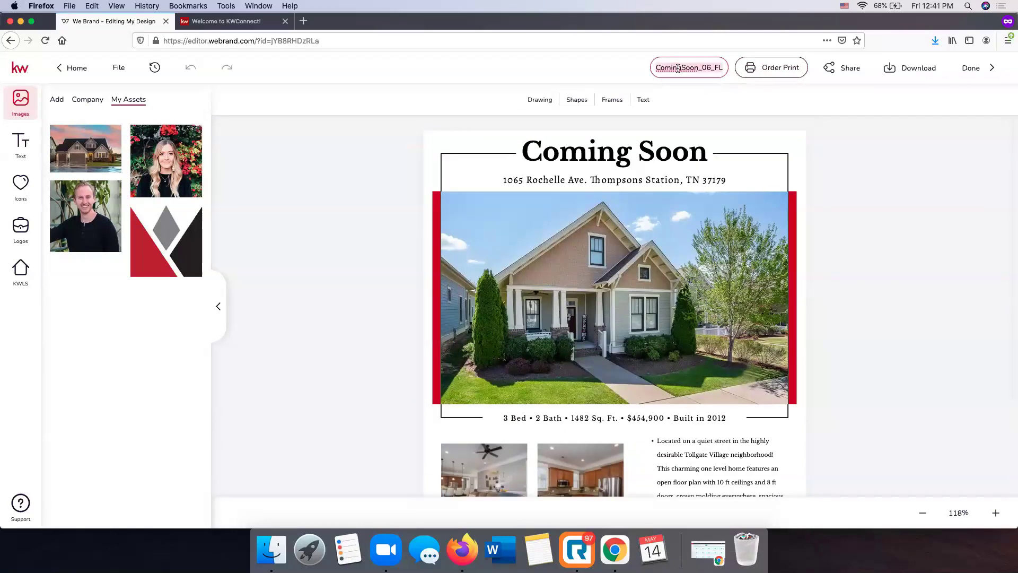
pyautogui.write('Rochelle')
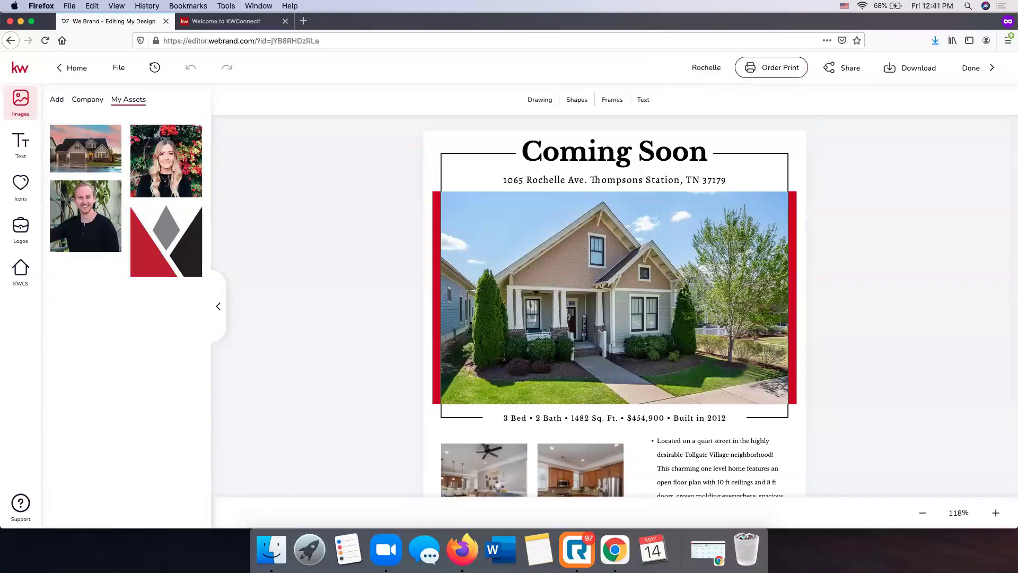
pyautogui.write(' Coming Soon Flyer')
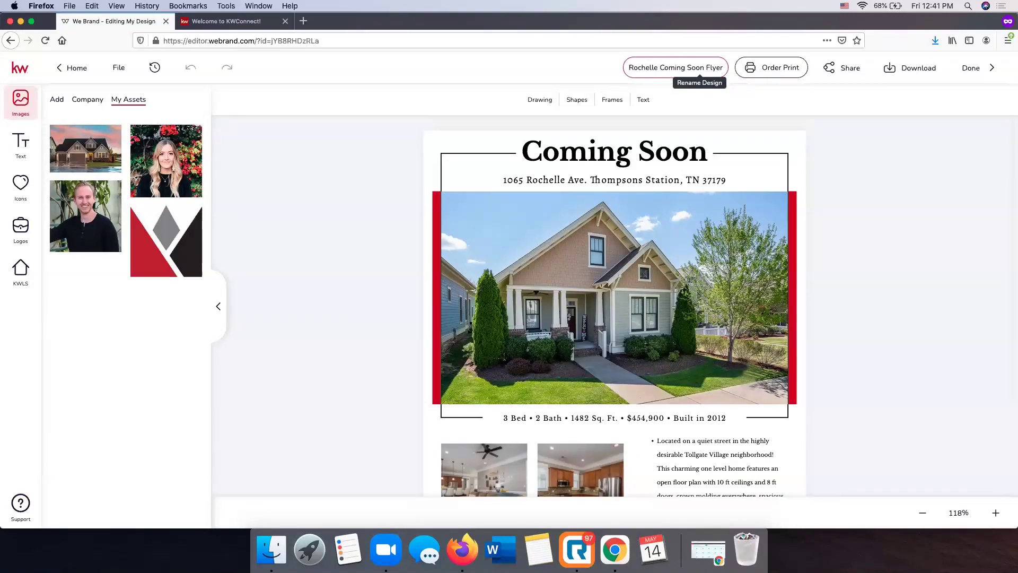
pyautogui.click(920, 136)
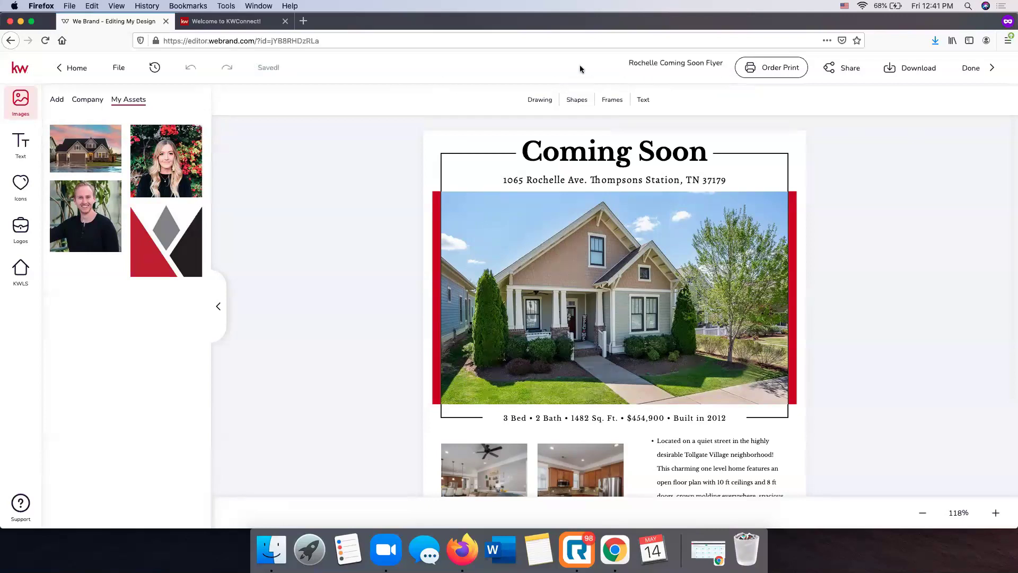
# Set a print order of 100 Silk flyer copies (US$ 52.20), review it, then close ordering
pyautogui.click(790, 71)
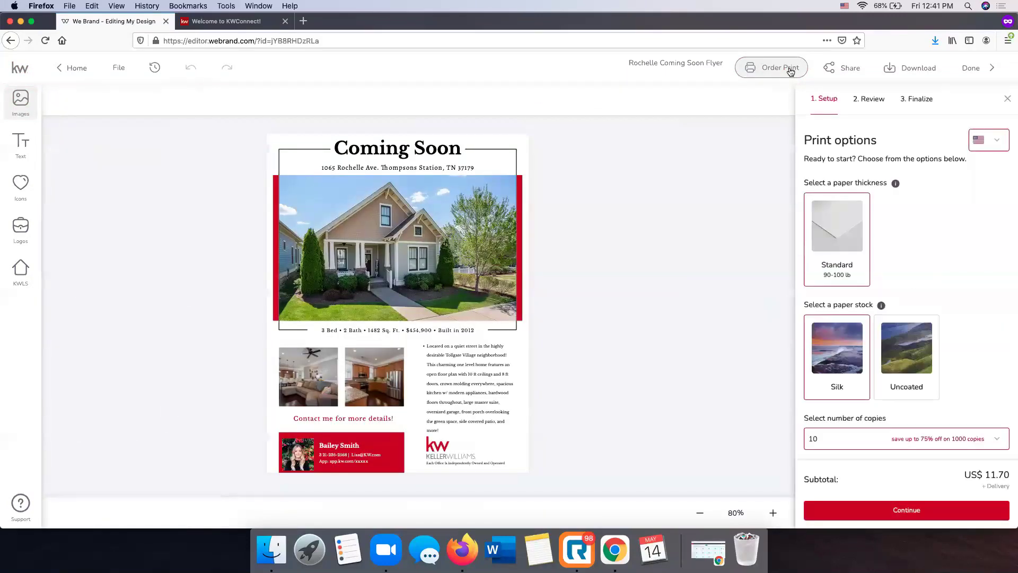
pyautogui.scroll(-1, 874, 291)
pyautogui.scroll(1, 874, 290)
pyautogui.scroll(-1, 874, 290)
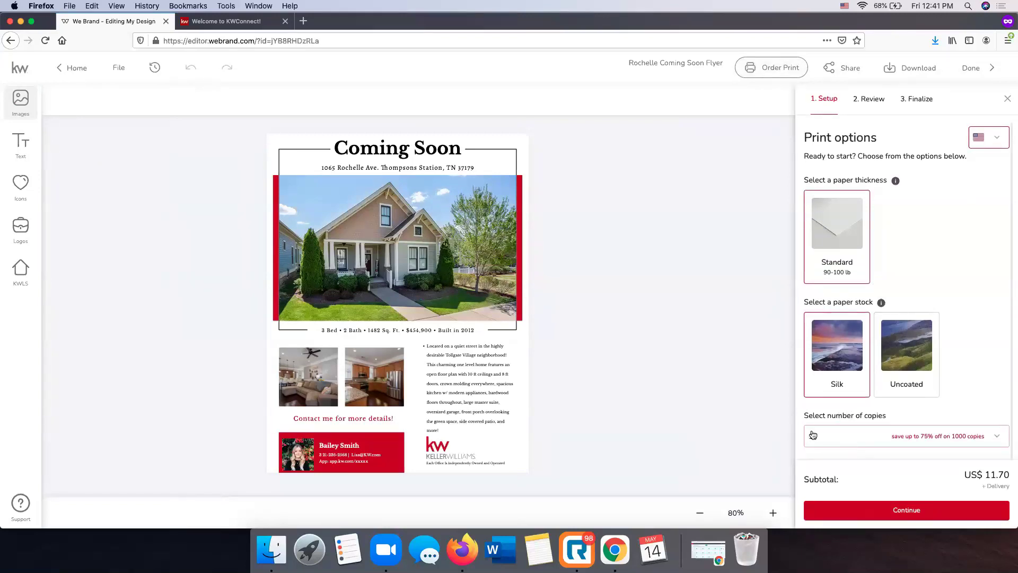
pyautogui.click(848, 435)
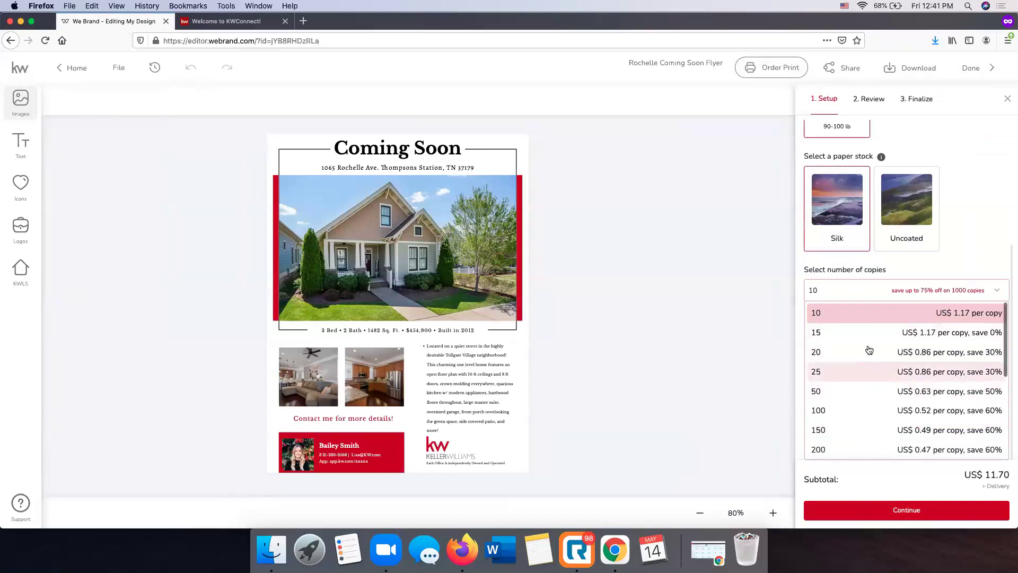
pyautogui.click(863, 411)
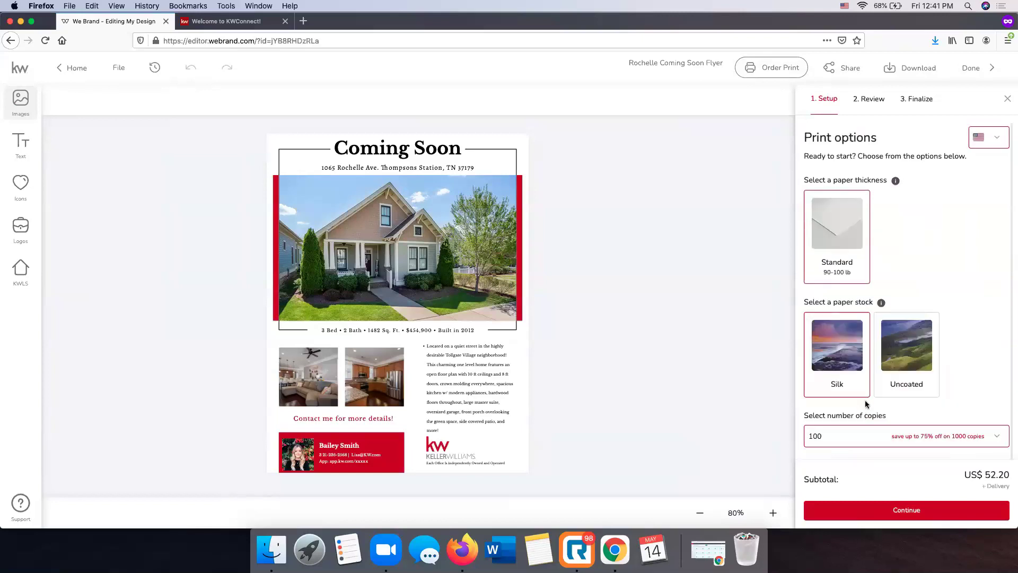
pyautogui.click(900, 506)
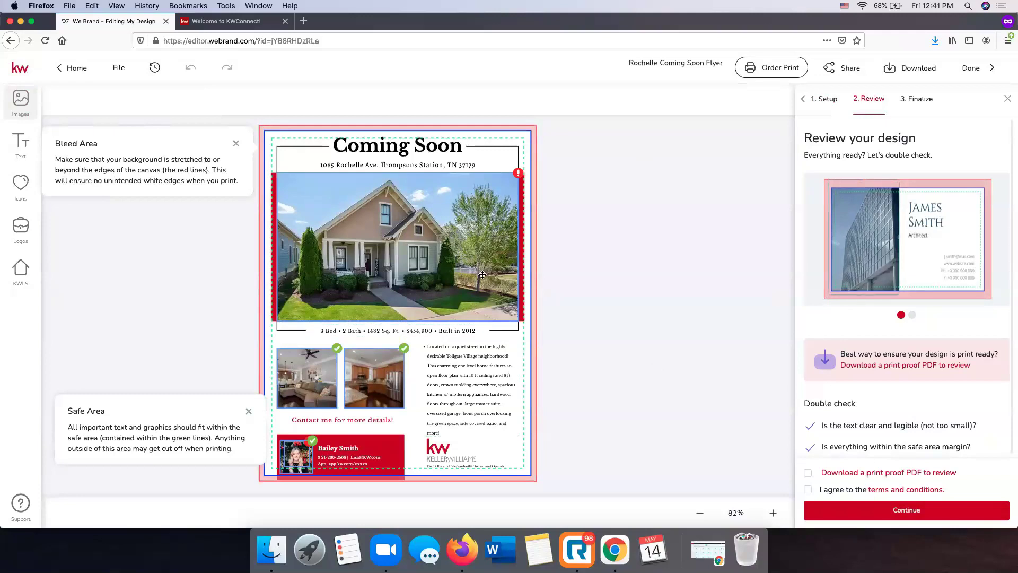
pyautogui.click(1007, 99)
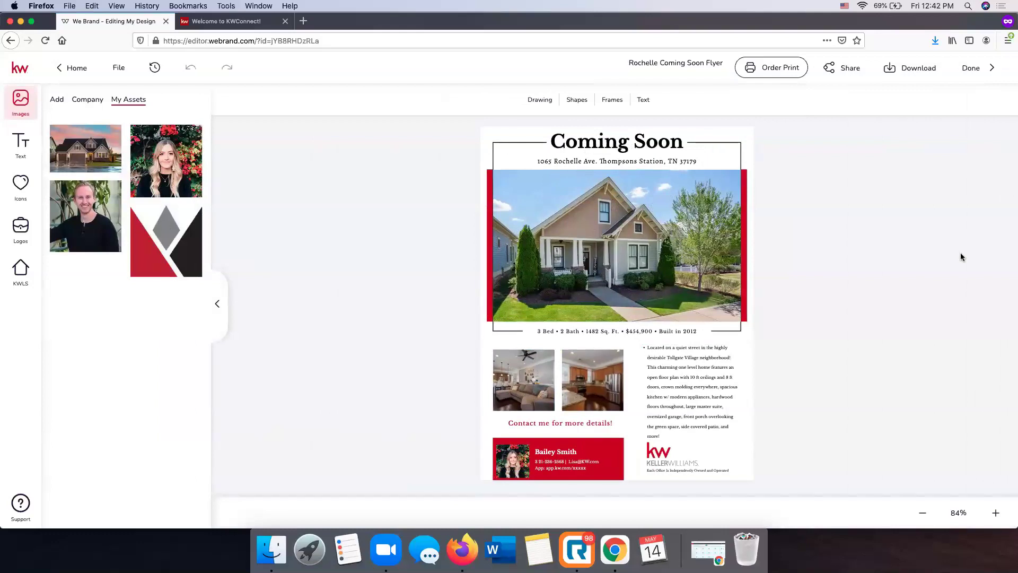
# Download the flyer as a high resolution print quality PDF, rochellecomingsoonflyer_original.pdf
pyautogui.click(906, 71)
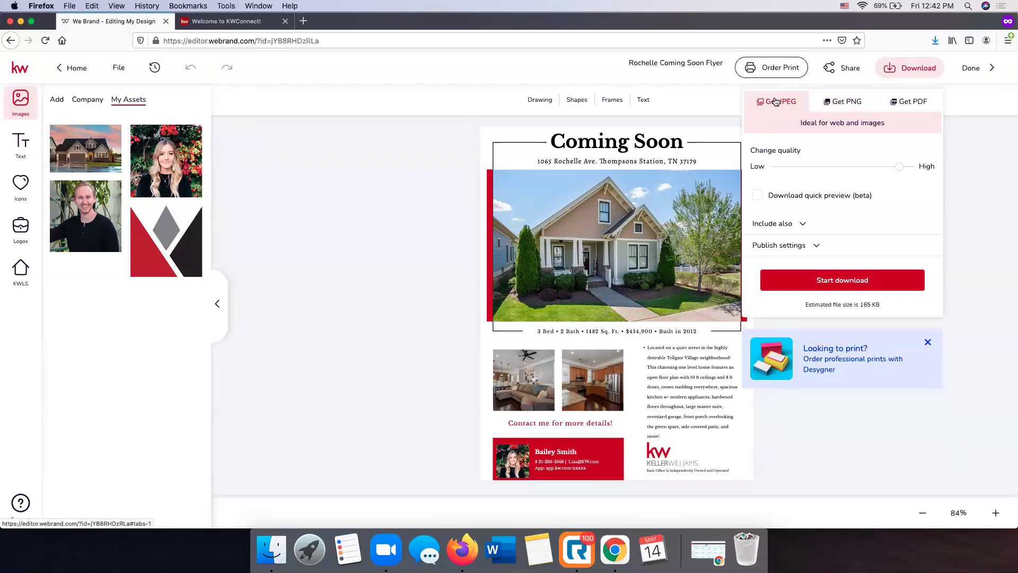
pyautogui.click(895, 102)
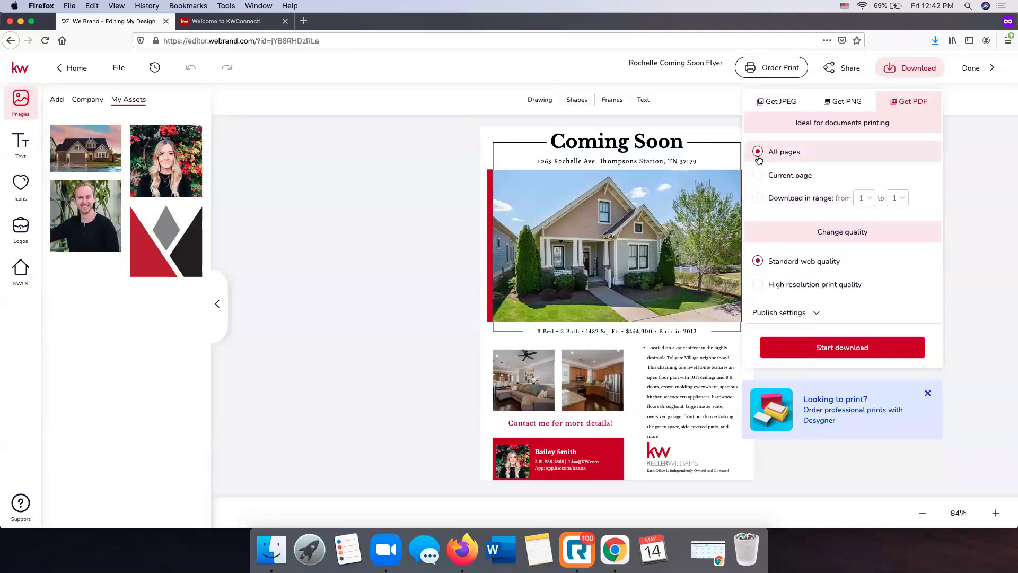
pyautogui.click(758, 284)
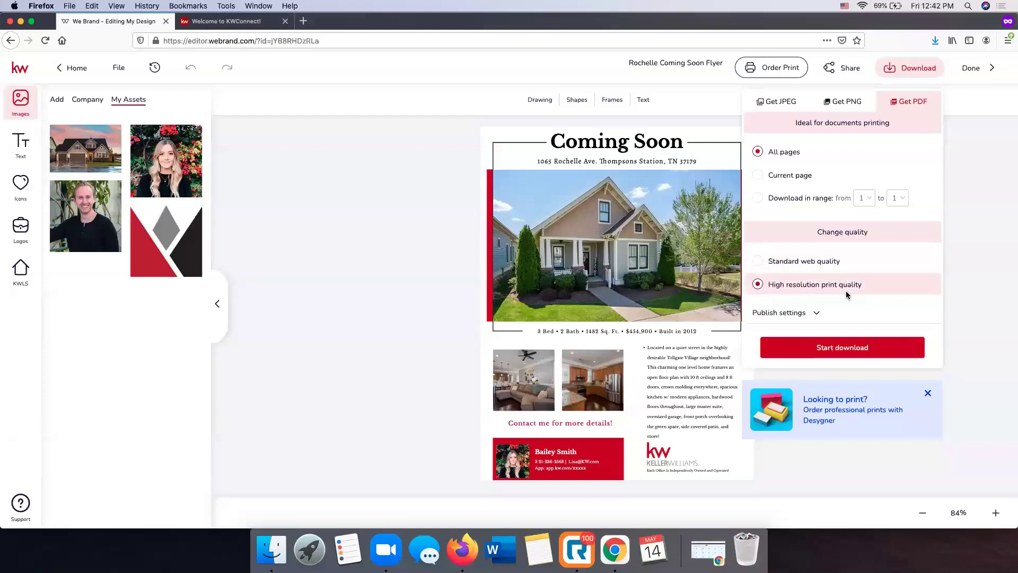
pyautogui.click(847, 349)
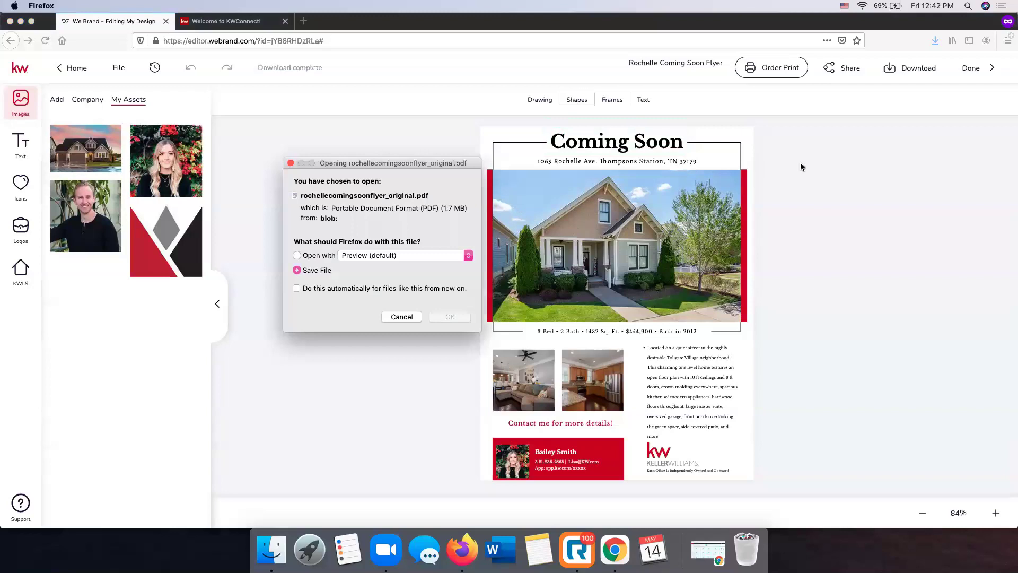
# Open rochellecomingsoonflyer_original.pdf in Preview, check the whole page, and close it
pyautogui.click(450, 317)
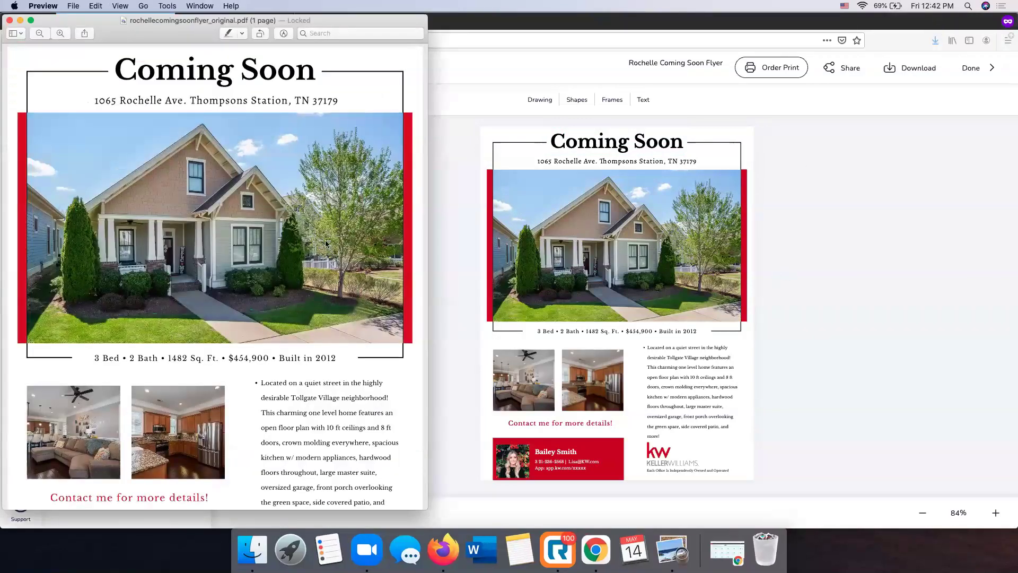
pyautogui.scroll(-5, 167, 203)
pyautogui.scroll(5, 166, 202)
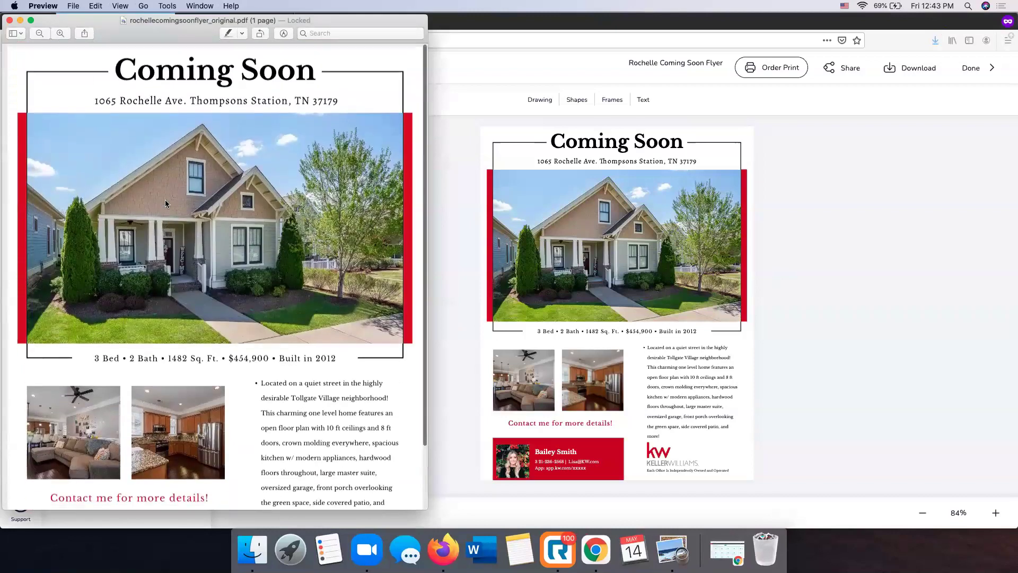
pyautogui.scroll(-5, 350, 205)
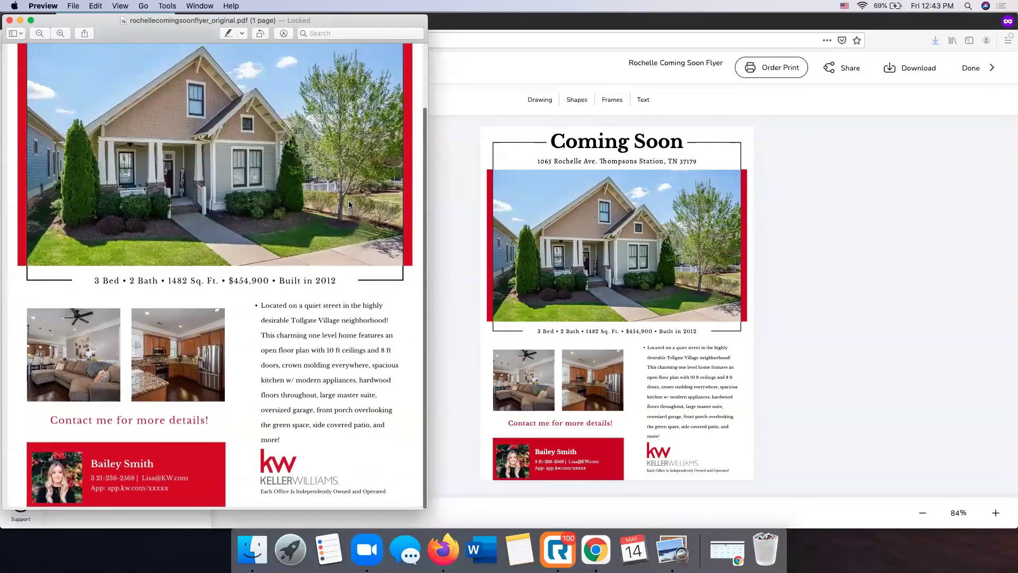
pyautogui.scroll(3, 349, 204)
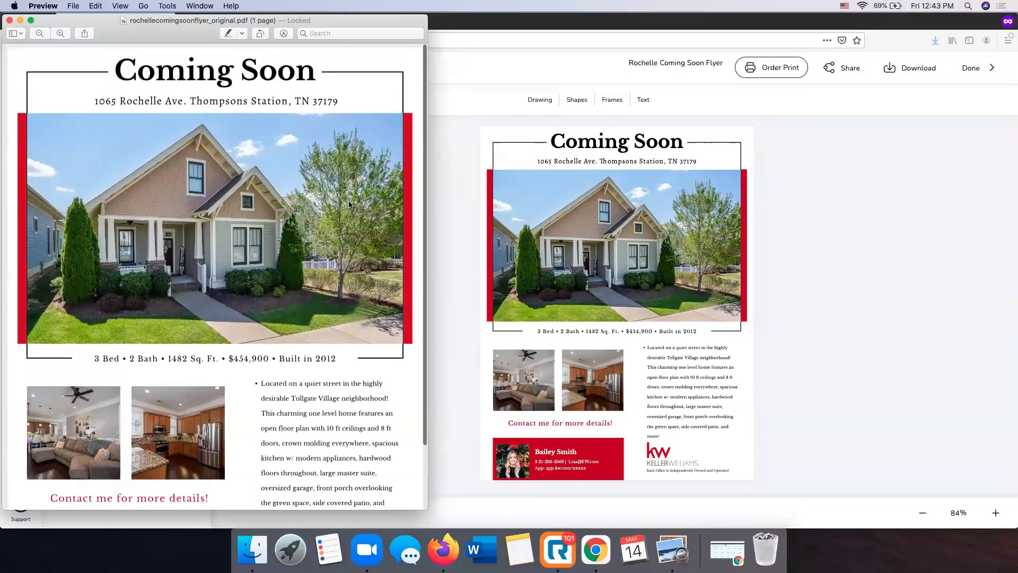
pyautogui.click(9, 21)
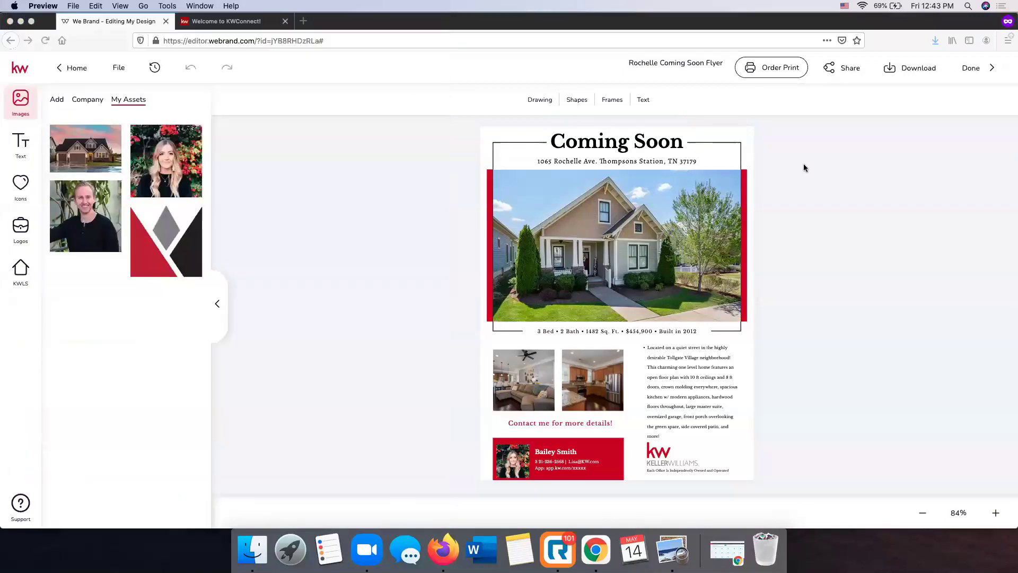
# Finish the flyer with Done to reach My Design Templates, then select the web address
pyautogui.click(969, 68)
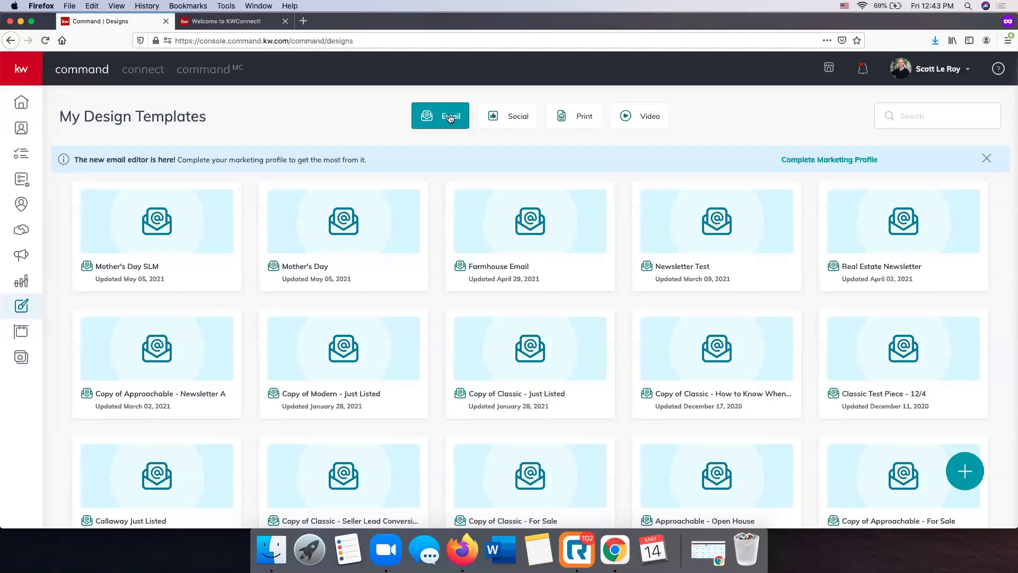
pyautogui.click(234, 43)
# Load scottleroymarketing.com, look over the homepage, and go to the SLM KW Resources login page
pyautogui.write('scott')
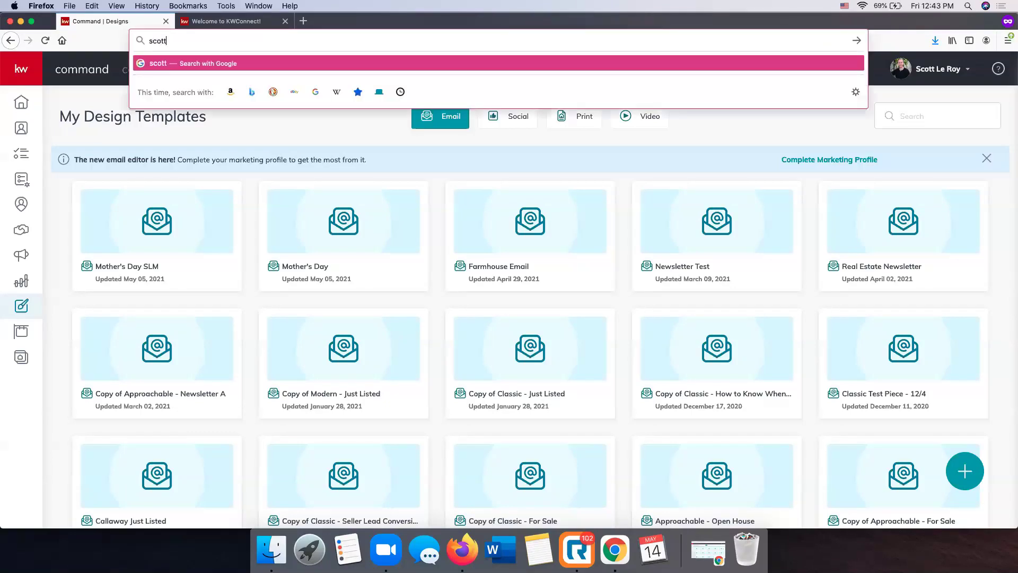
pyautogui.write('leroymarketing.com')
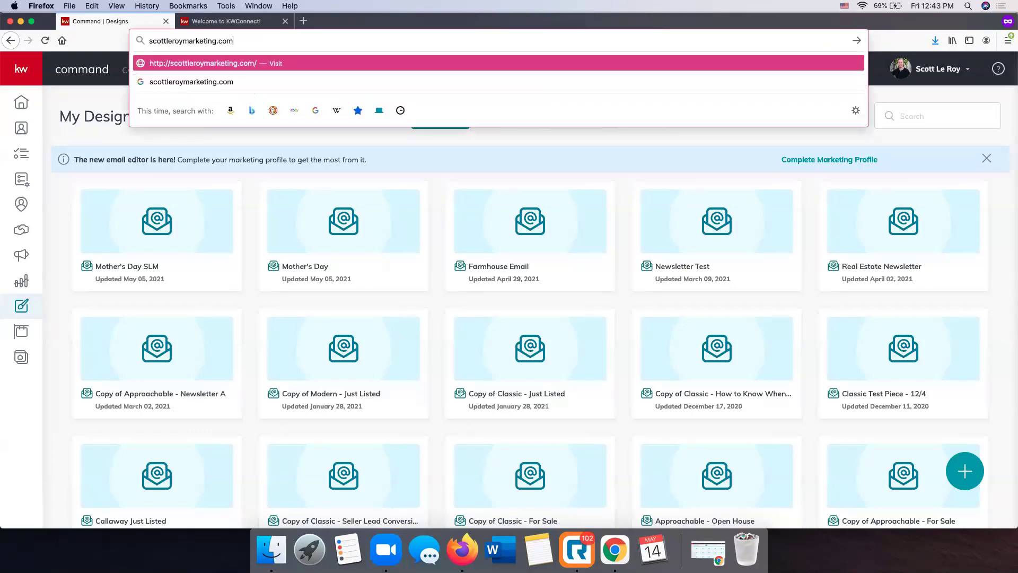
pyautogui.press('Return')
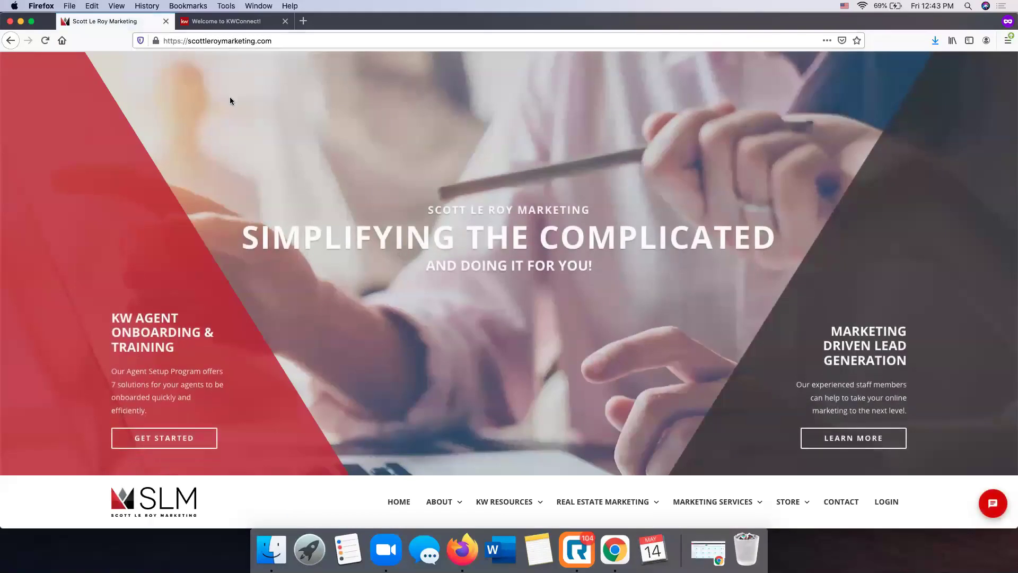
pyautogui.scroll(-5, 231, 101)
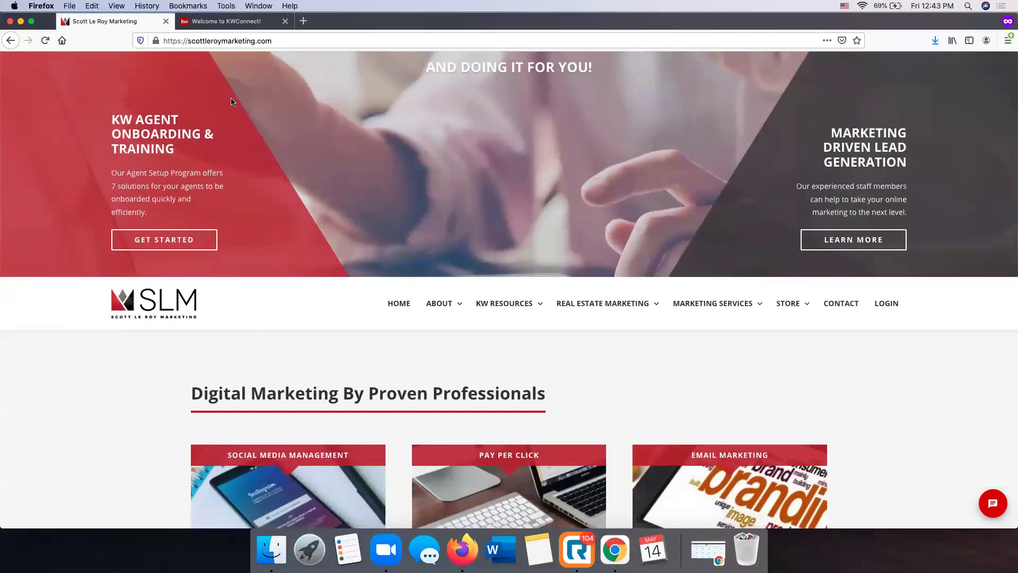
pyautogui.scroll(2, 232, 102)
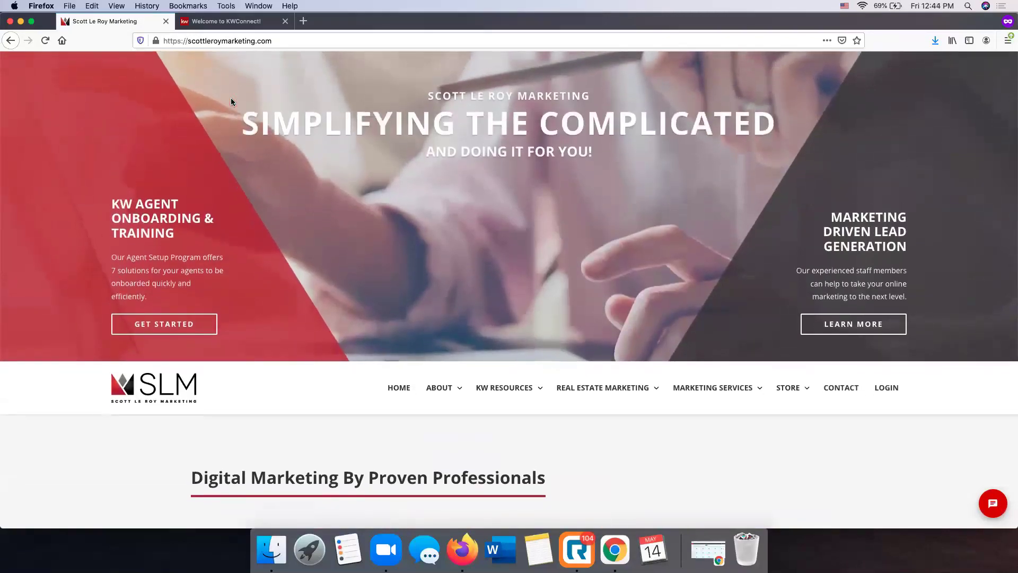
pyautogui.scroll(-2, 231, 102)
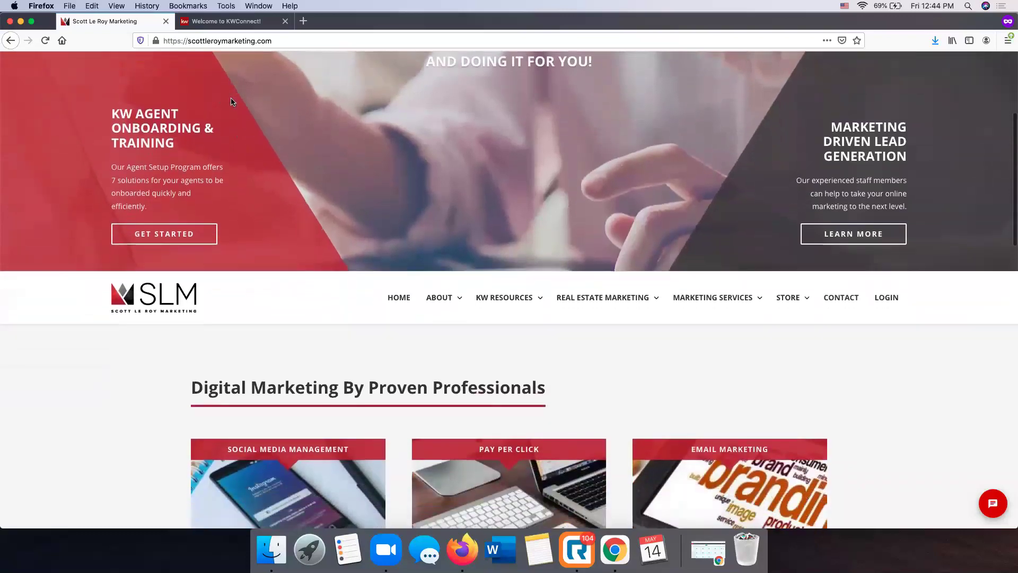
pyautogui.click(886, 299)
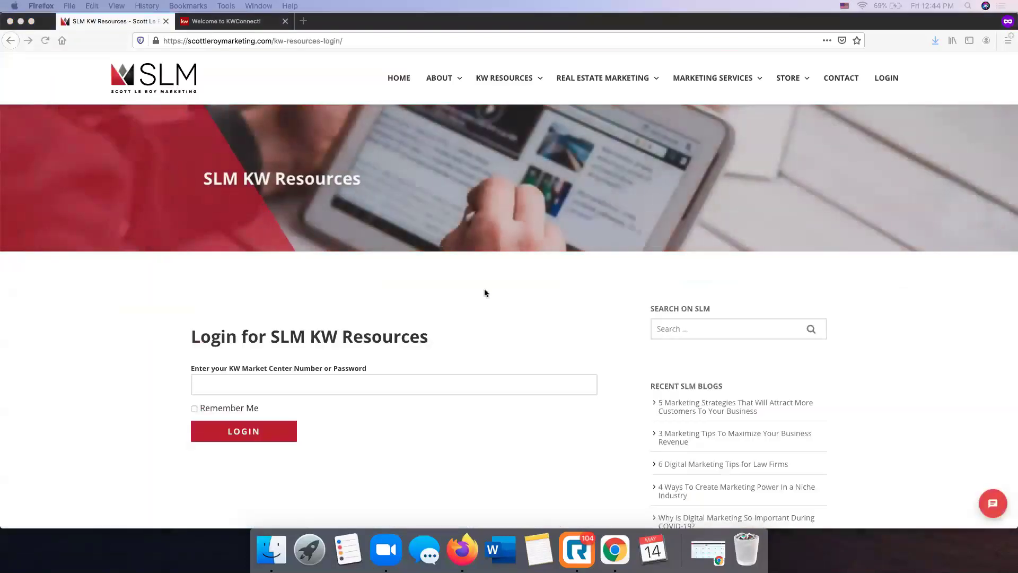
# Enter the KW Market Center Number and submit the SLM KW Resources login
pyautogui.click(462, 381)
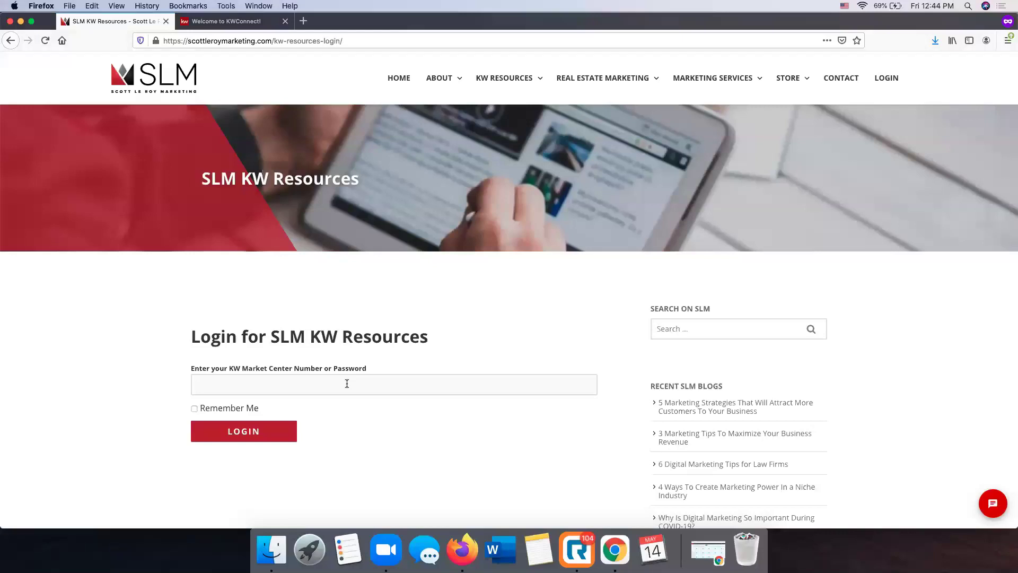
pyautogui.write('1081')
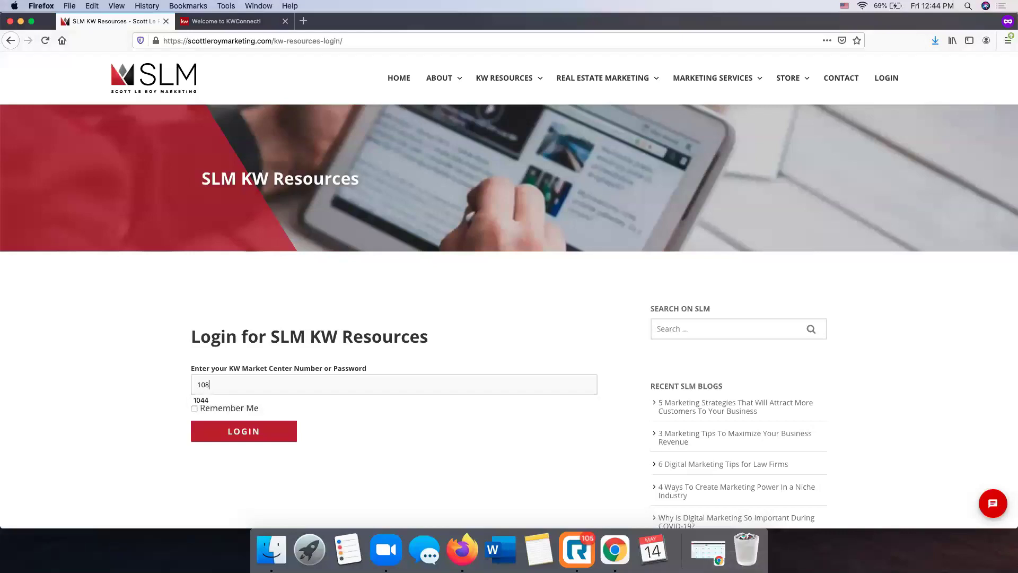
pyautogui.click(248, 433)
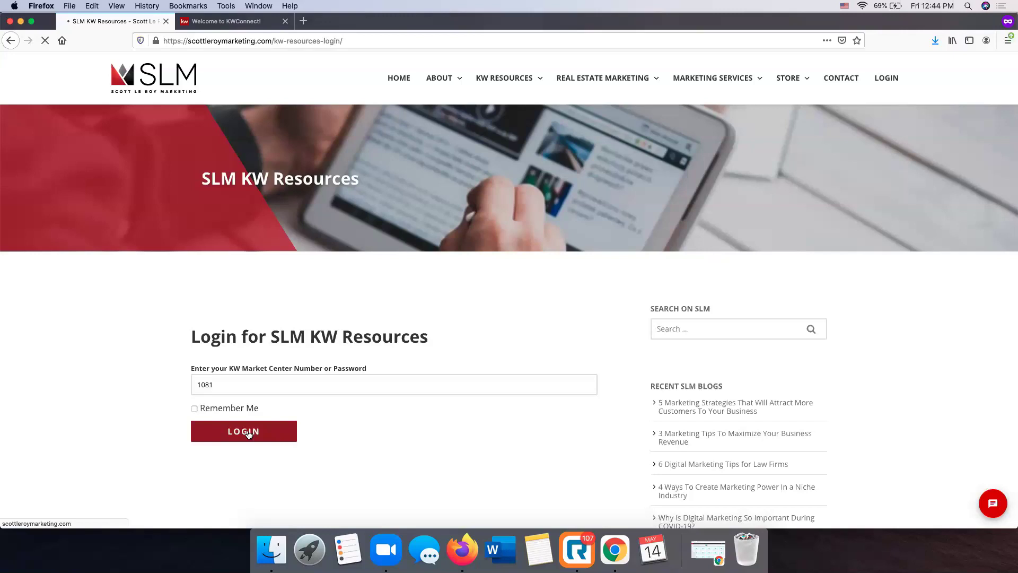
# Open the Templates page from the KW RESOURCES dropdown menu
pyautogui.moveTo(488, 80)
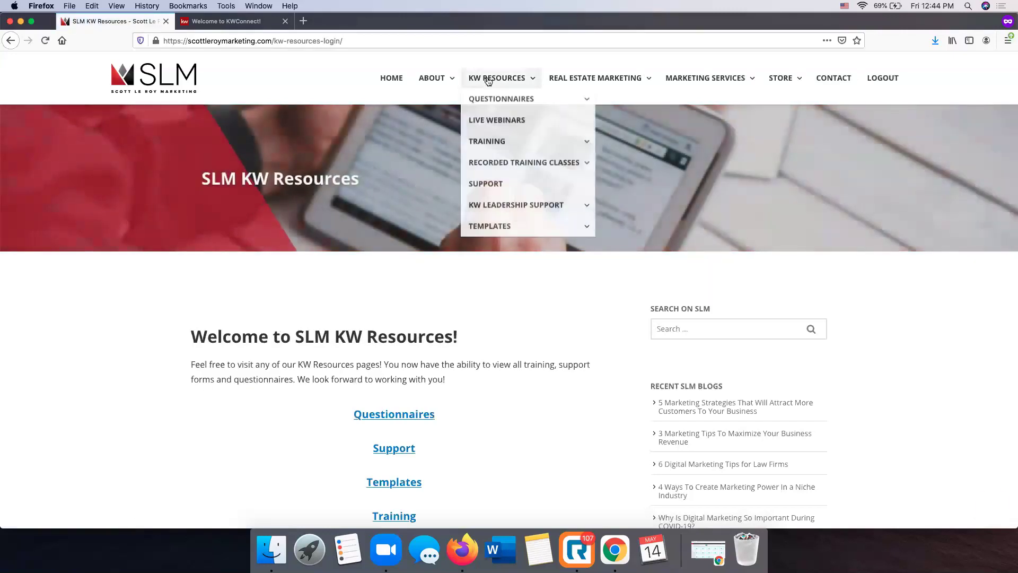
pyautogui.moveTo(498, 109)
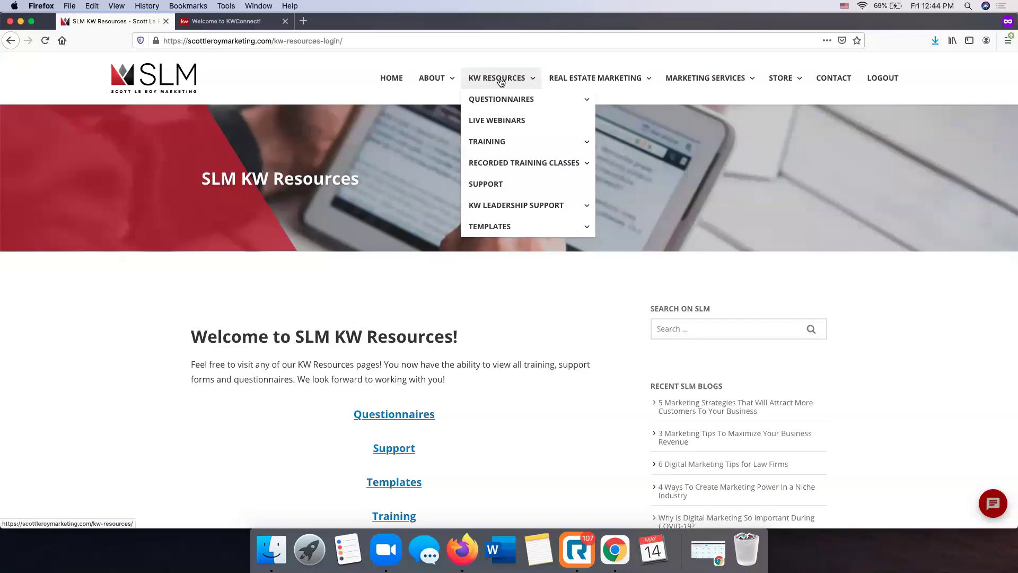
pyautogui.moveTo(503, 229)
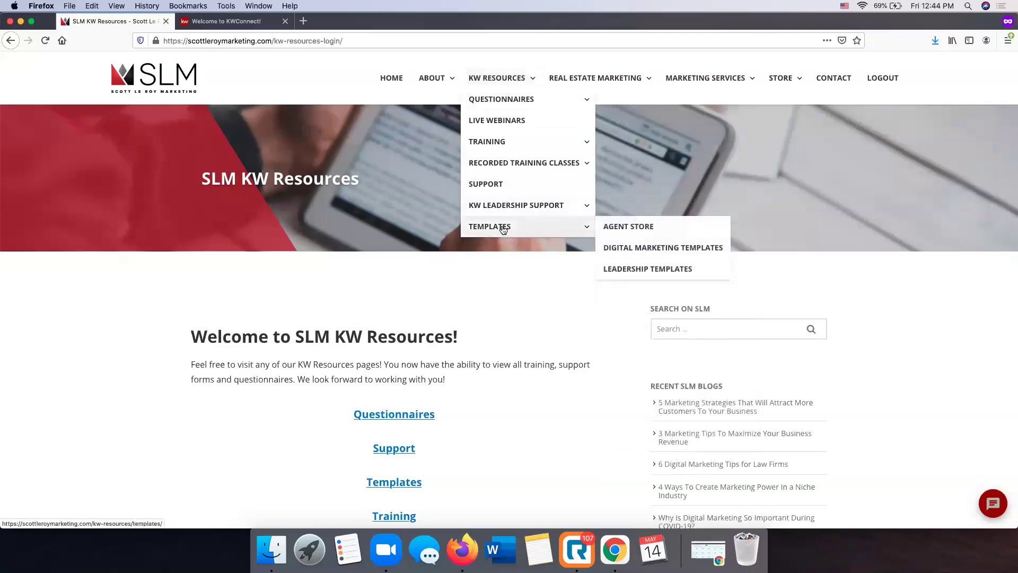
pyautogui.click(504, 229)
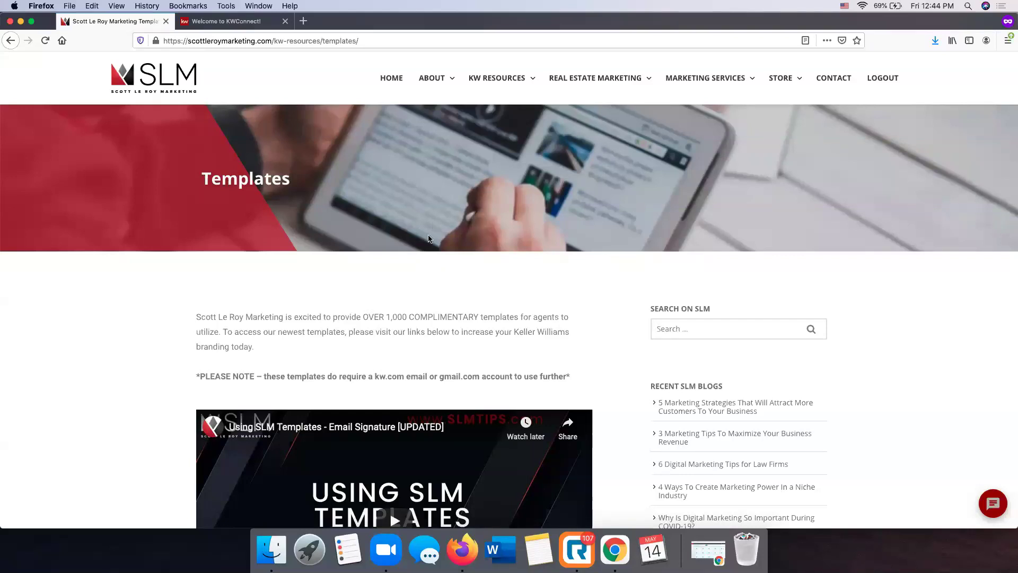
# Scroll past the how-to video to the template categories such as Coming Soon and Email Signatures
pyautogui.scroll(-3, 429, 235)
pyautogui.scroll(-1, 428, 235)
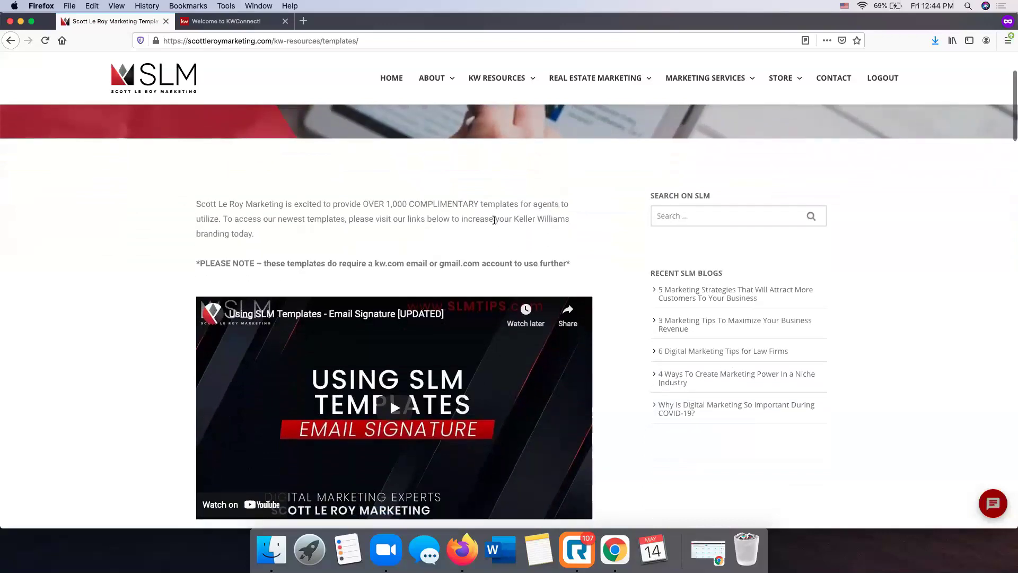
pyautogui.scroll(-3, 461, 227)
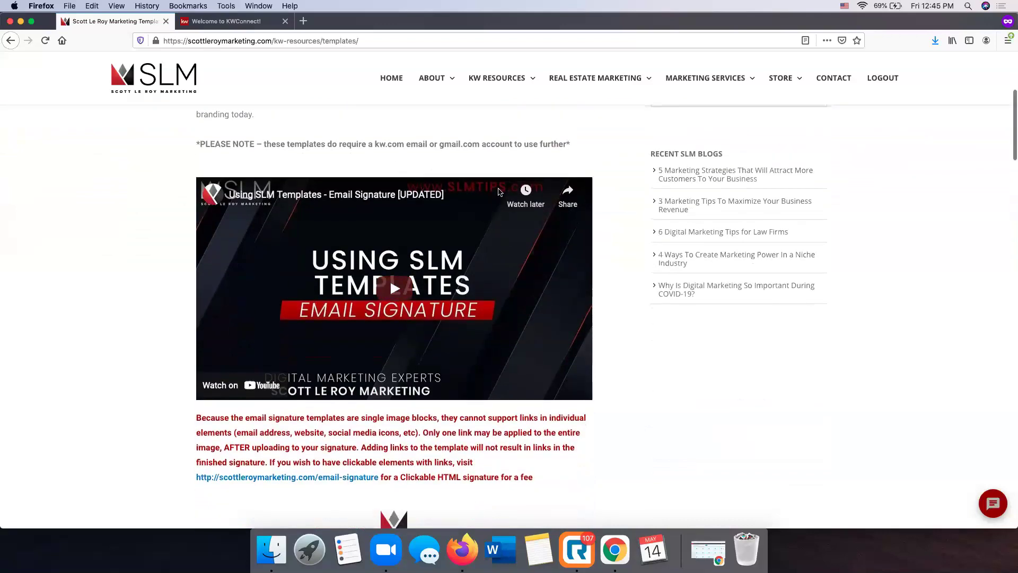
pyautogui.scroll(-3, 380, 282)
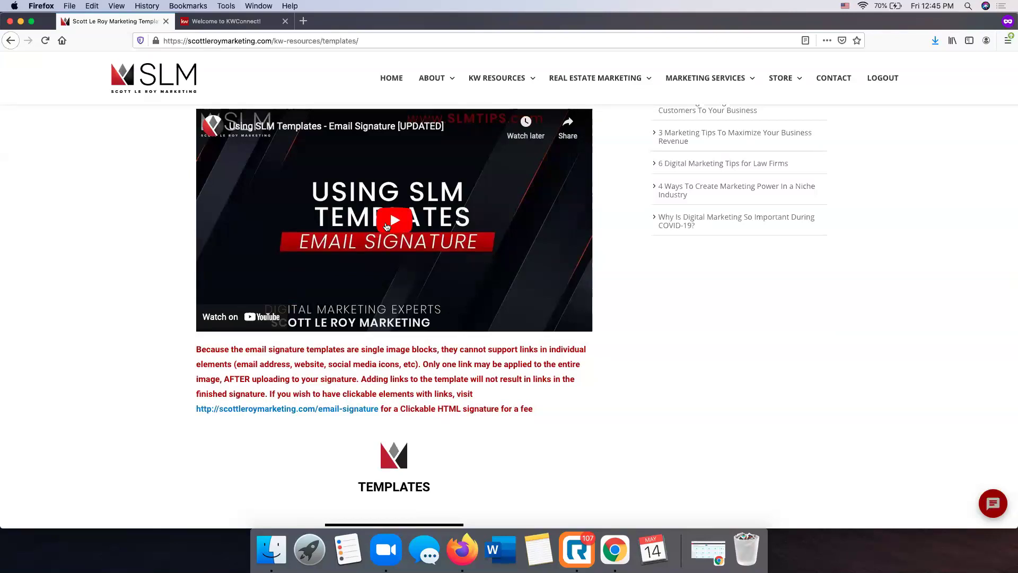
pyautogui.scroll(1, 386, 227)
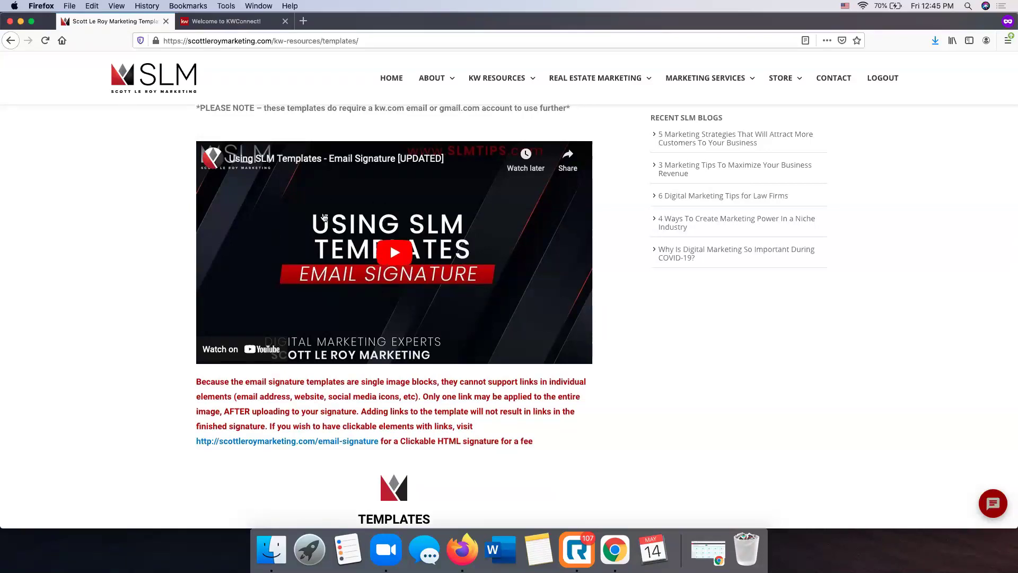
pyautogui.scroll(-3, 416, 251)
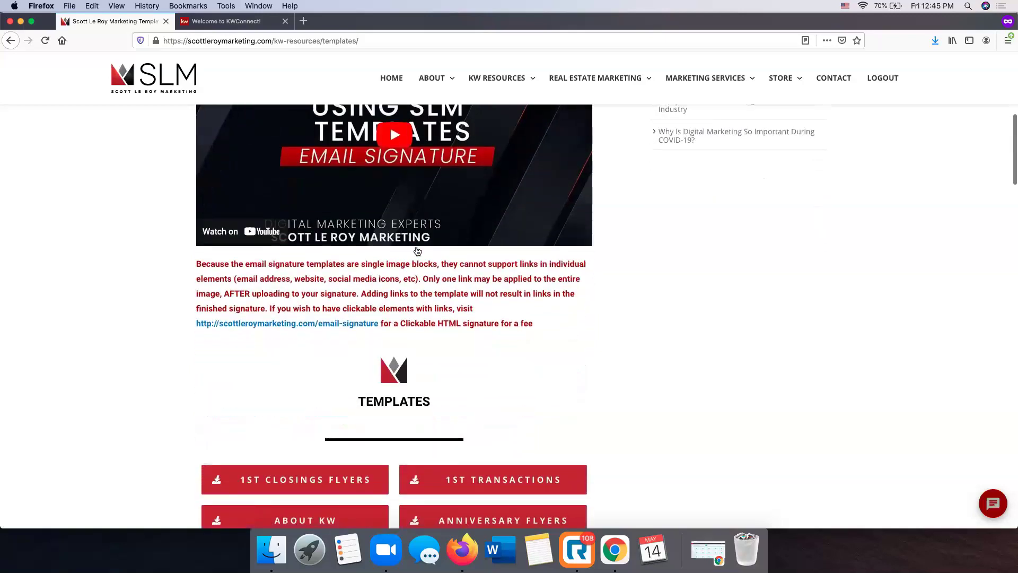
pyautogui.scroll(-7, 417, 251)
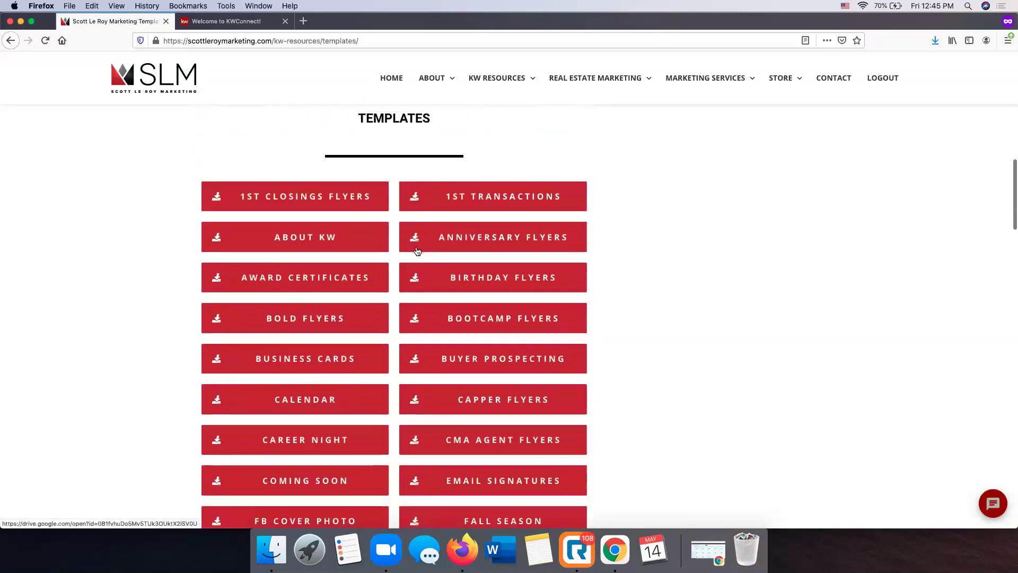
pyautogui.scroll(-2, 555, 238)
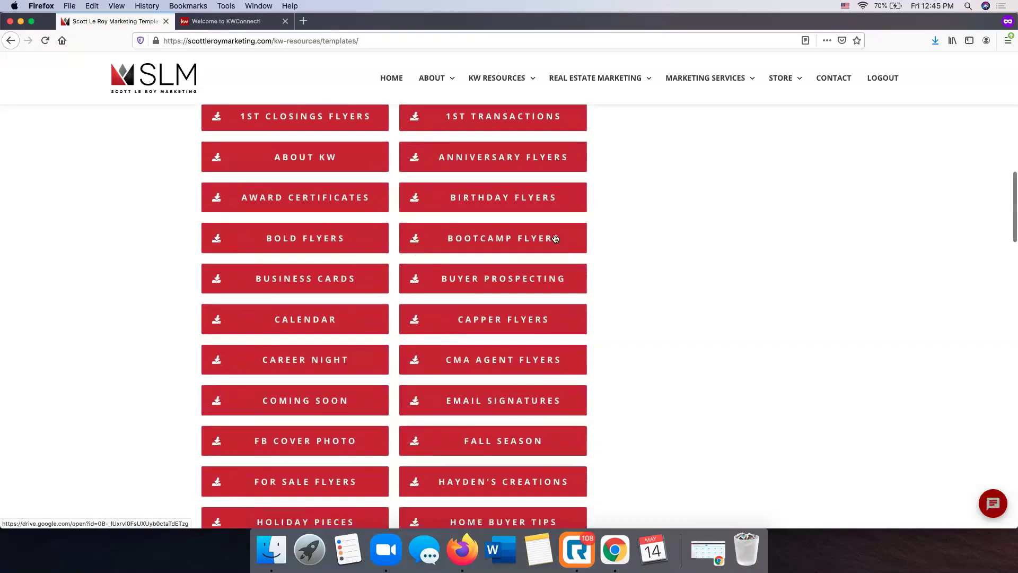
pyautogui.scroll(-2, 601, 232)
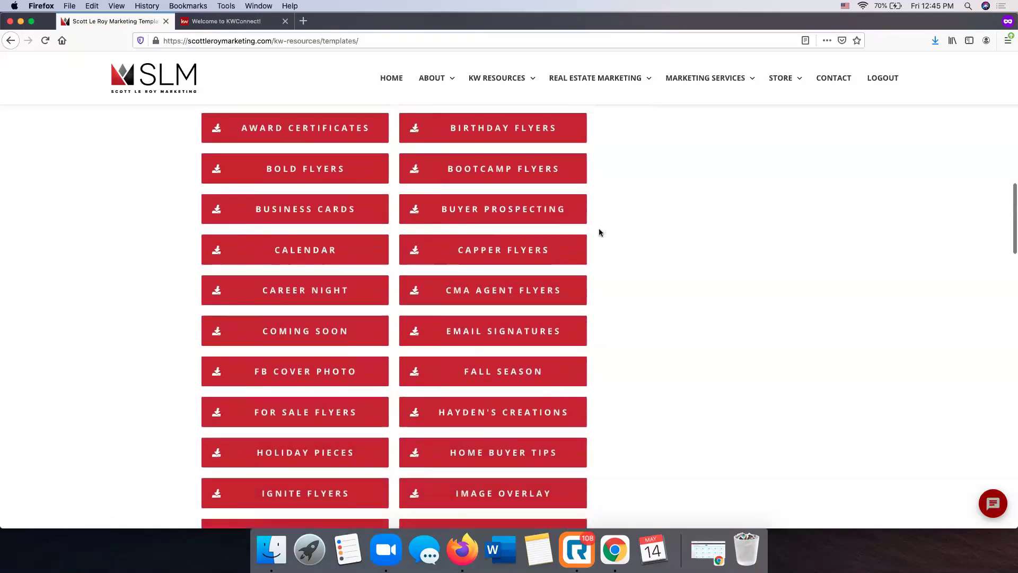
pyautogui.scroll(-2, 600, 232)
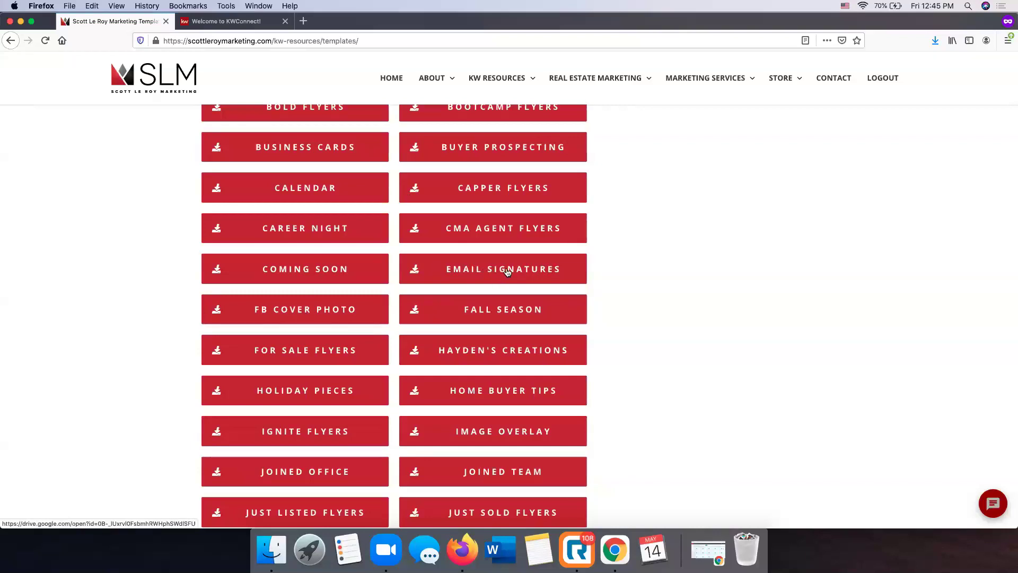
# Open the EMAIL SIGNATURES templates, a shared Google Drive folder with Modern, Normal, Vertical and Widescreen subfolders
pyautogui.click(508, 272)
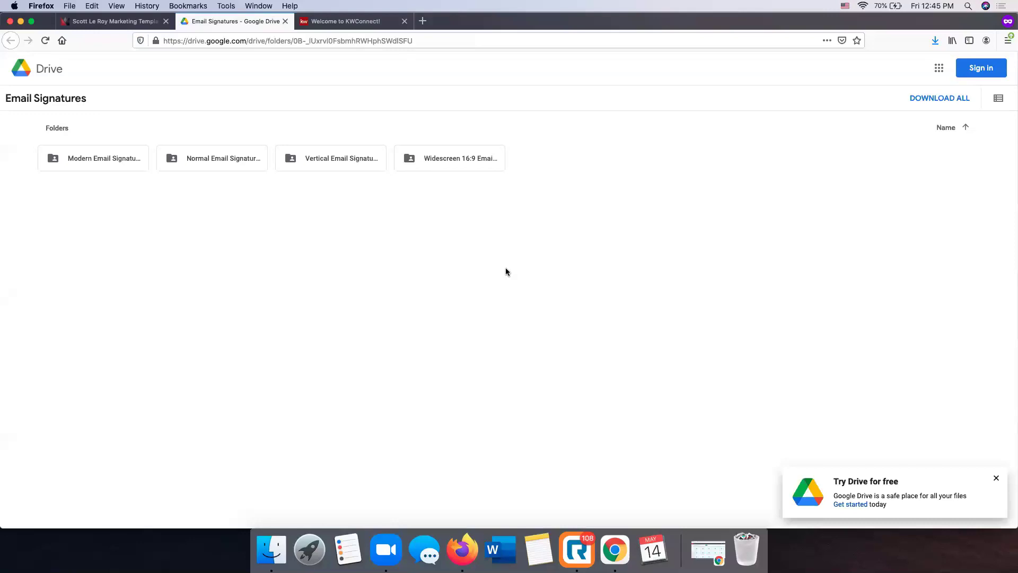
# Sign in to Google Drive with the account e-mail and password
pyautogui.click(983, 74)
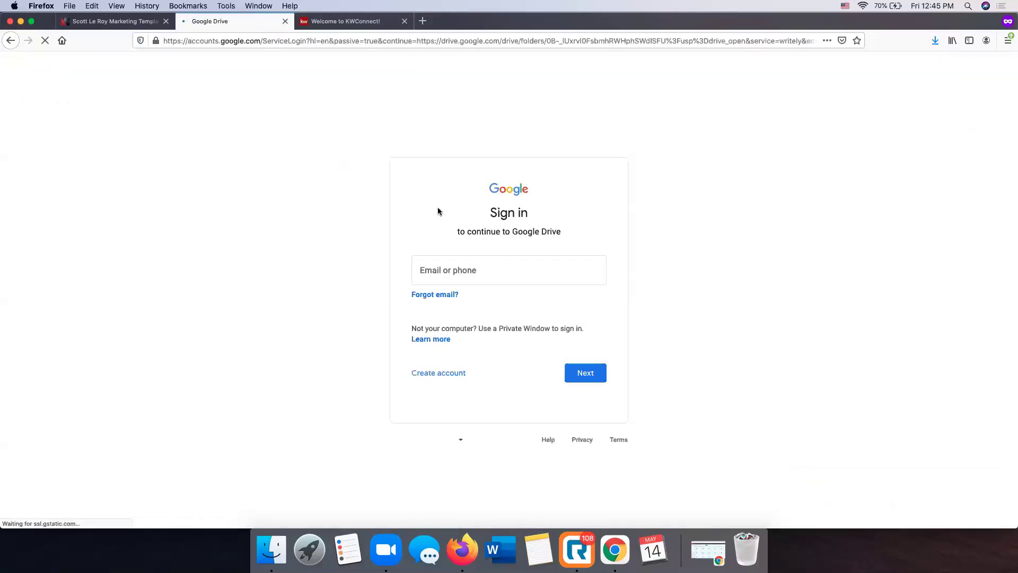
pyautogui.press('Return')
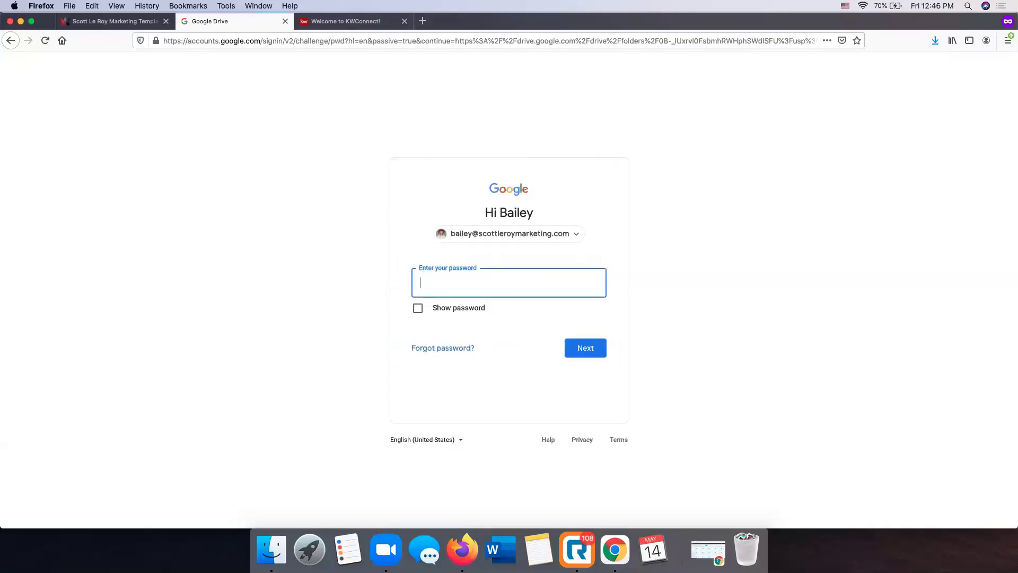
pyautogui.press('Return')
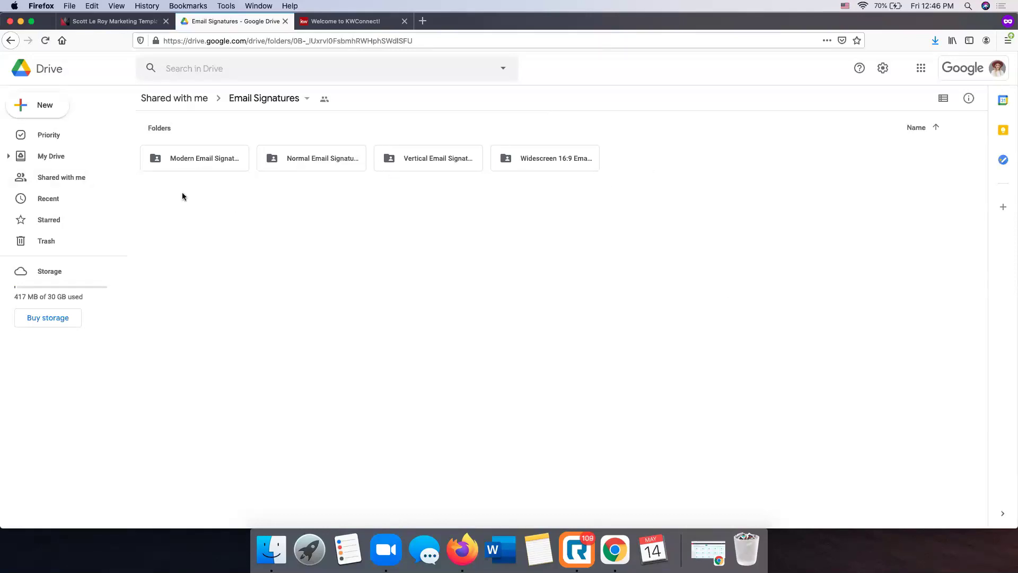
# Browse the Modern, Normal, Vertical and Widescreen 16:9 Email Signatures folders
pyautogui.doubleClick(190, 158)
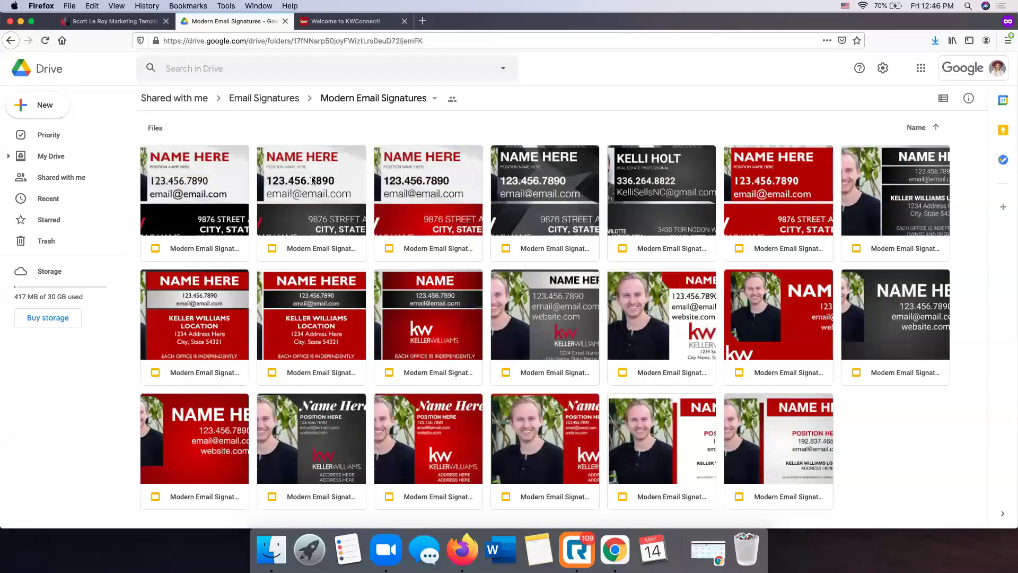
pyautogui.click(10, 41)
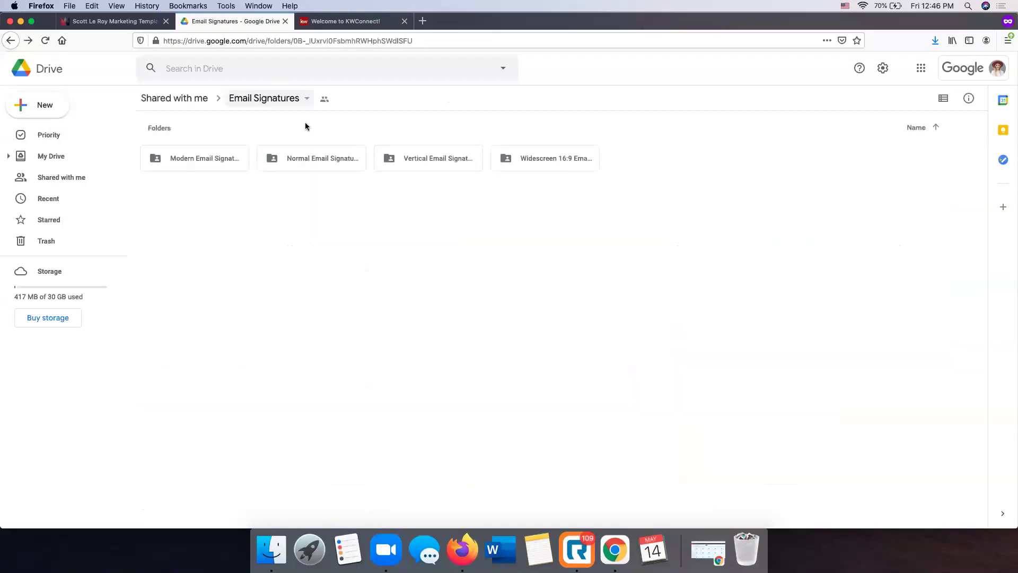
pyautogui.doubleClick(319, 157)
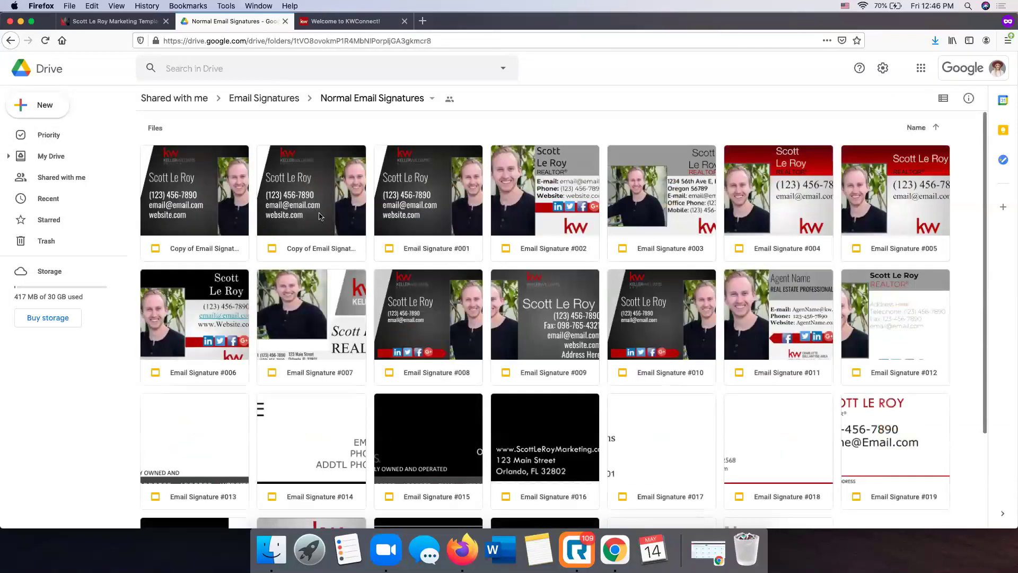
pyautogui.scroll(-2, 370, 263)
pyautogui.click(8, 38)
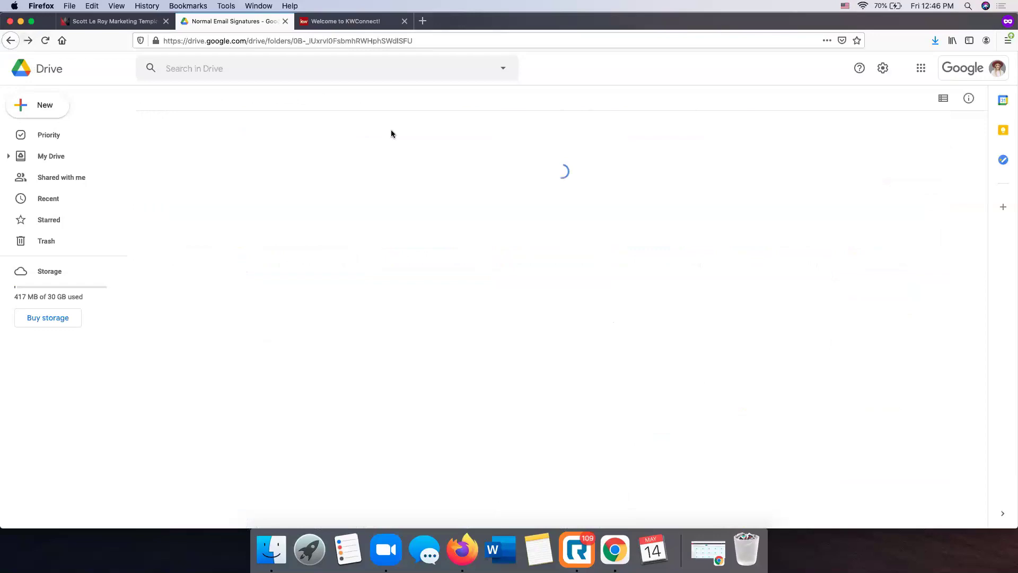
pyautogui.doubleClick(431, 154)
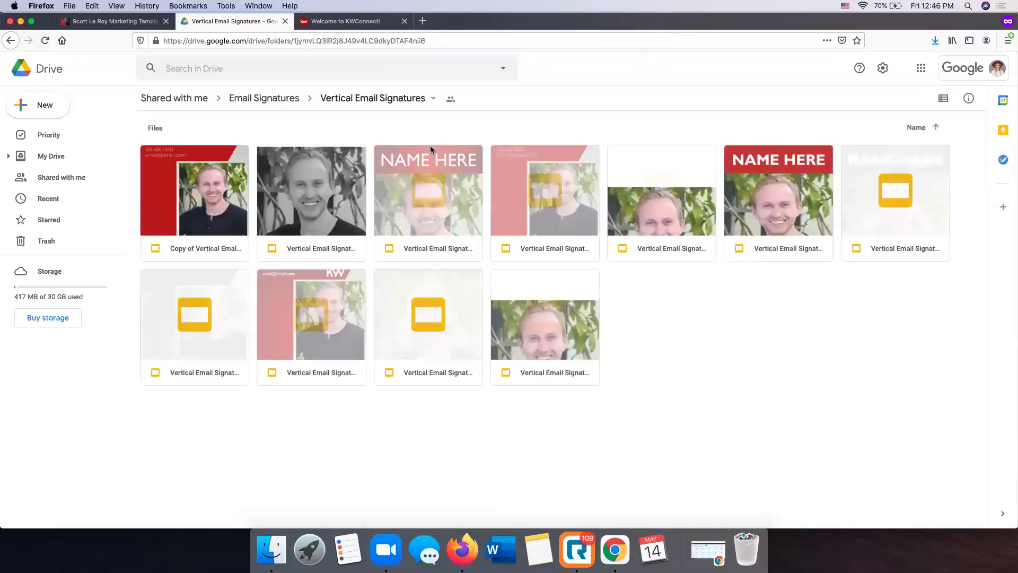
pyautogui.click(11, 40)
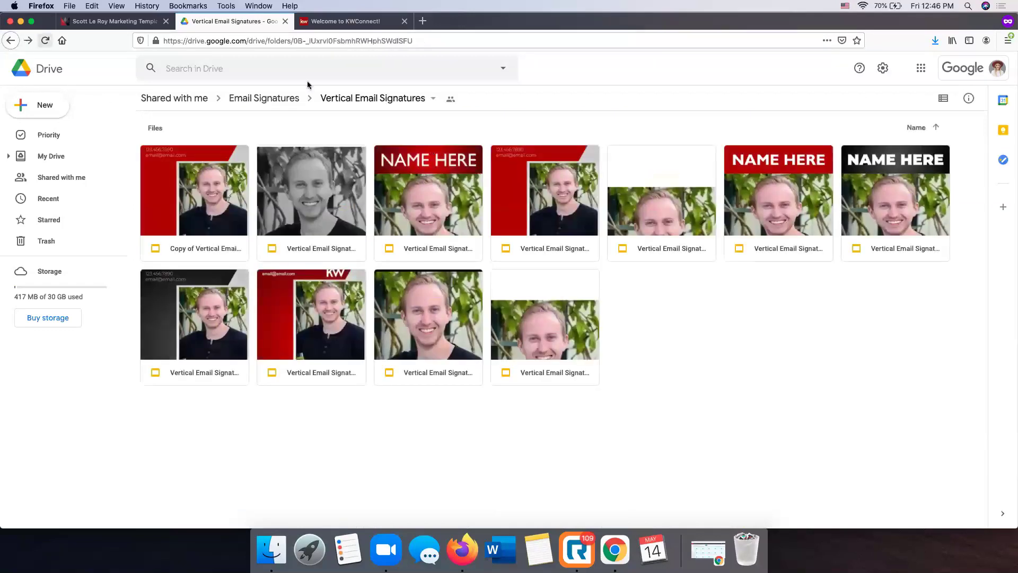
pyautogui.doubleClick(514, 165)
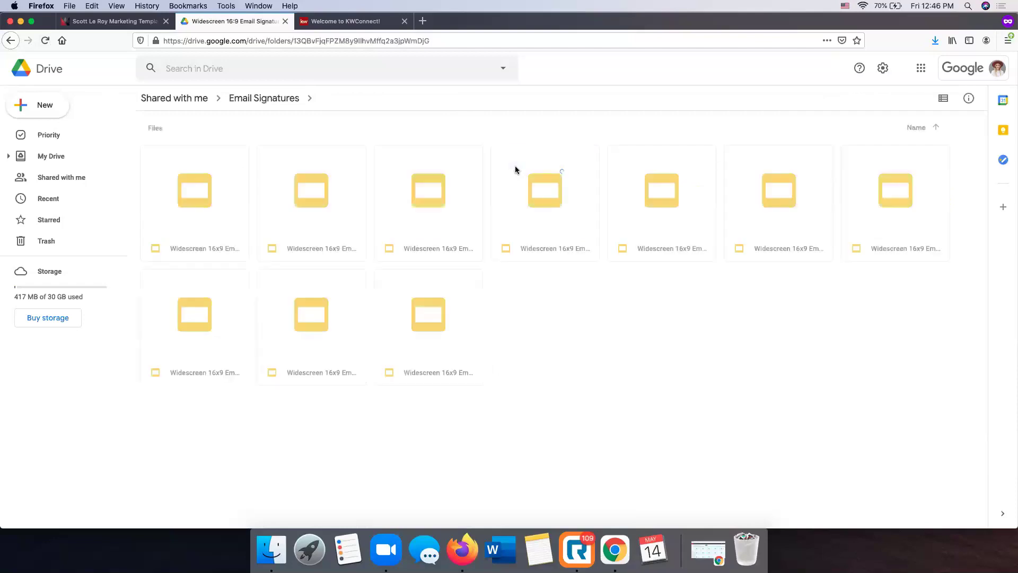
pyautogui.click(11, 41)
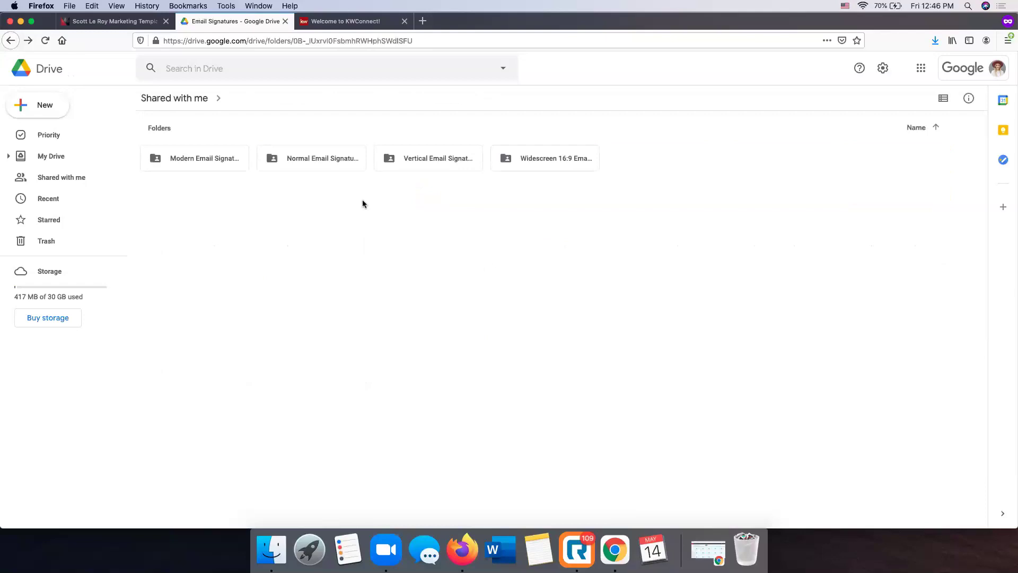
# Open the first template in Normal Email Signatures in Google Slides
pyautogui.doubleClick(338, 166)
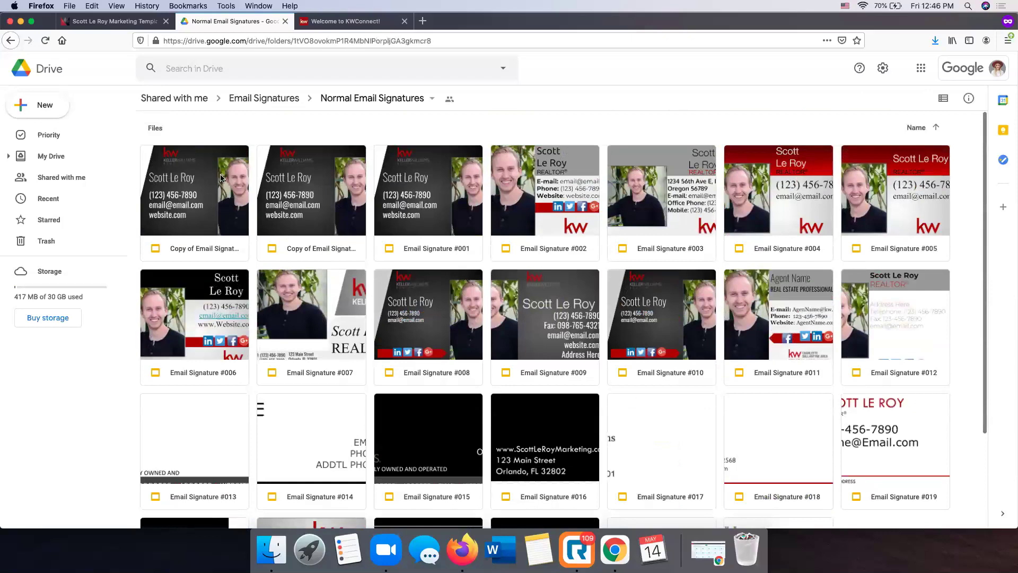
pyautogui.click(221, 178)
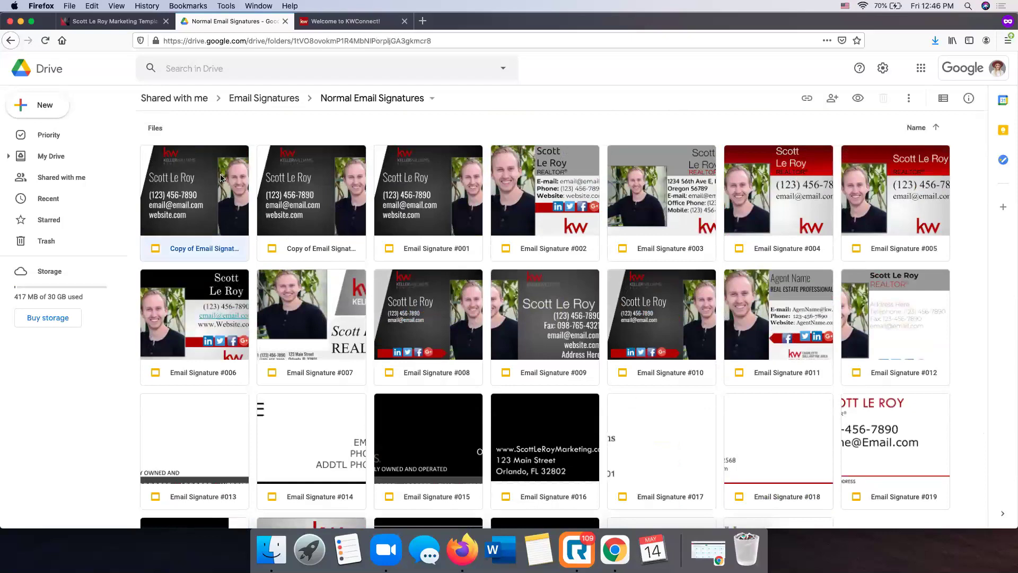
pyautogui.scroll(-1, 221, 178)
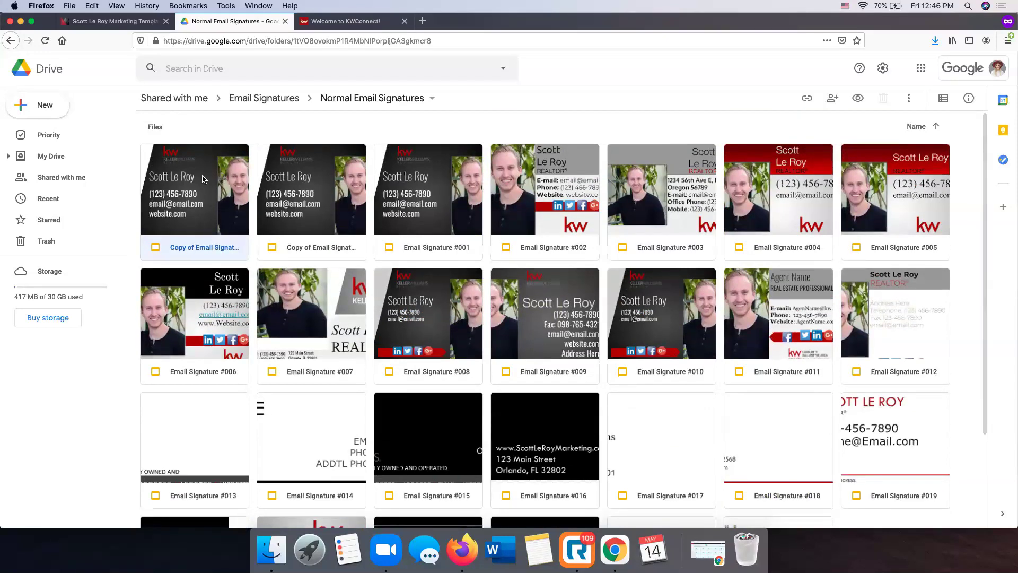
pyautogui.doubleClick(203, 178)
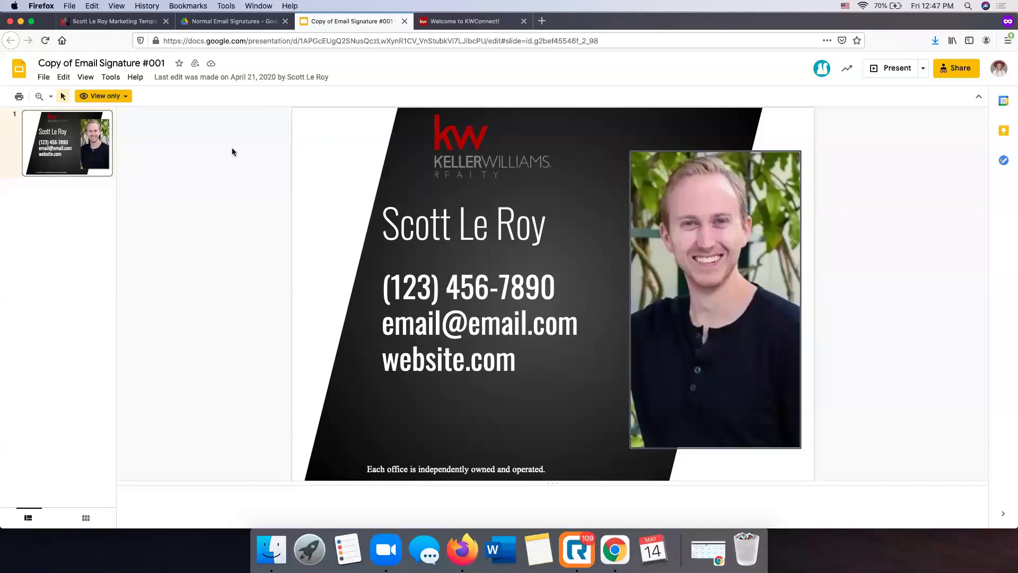
# Make a copy of the signature slide as a new presentation
pyautogui.click(43, 80)
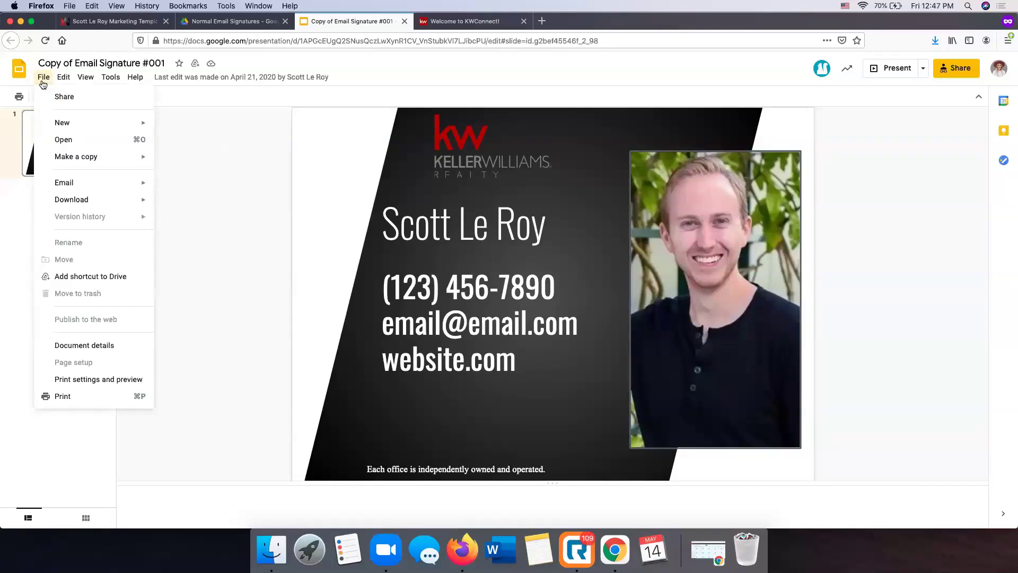
pyautogui.moveTo(73, 161)
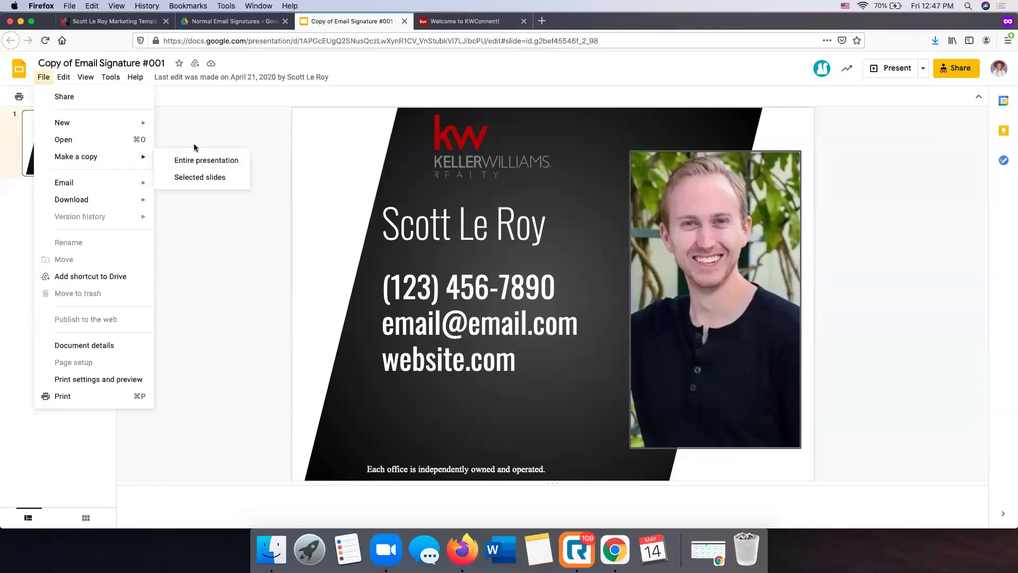
pyautogui.click(227, 134)
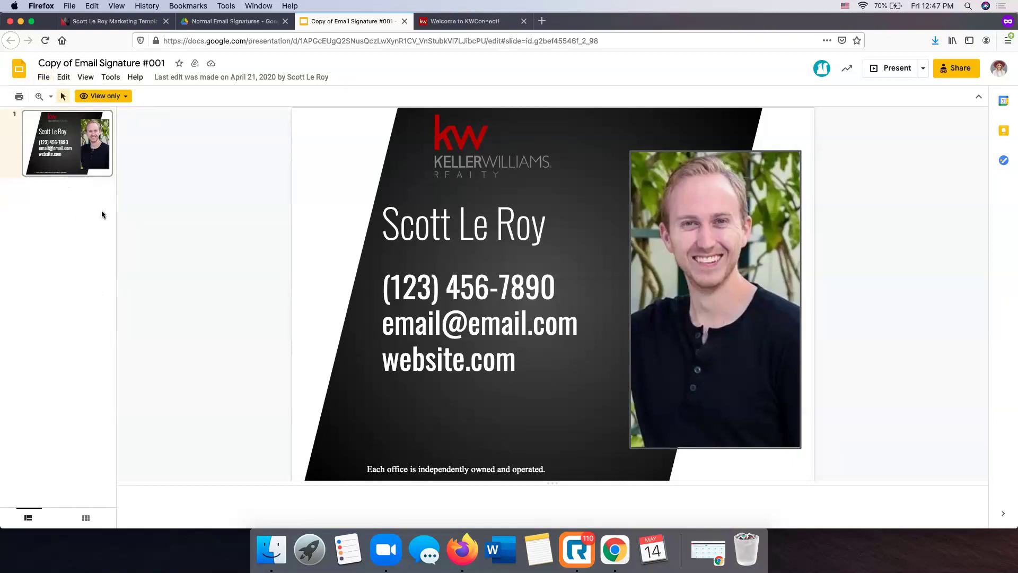
pyautogui.click(44, 78)
pyautogui.moveTo(71, 158)
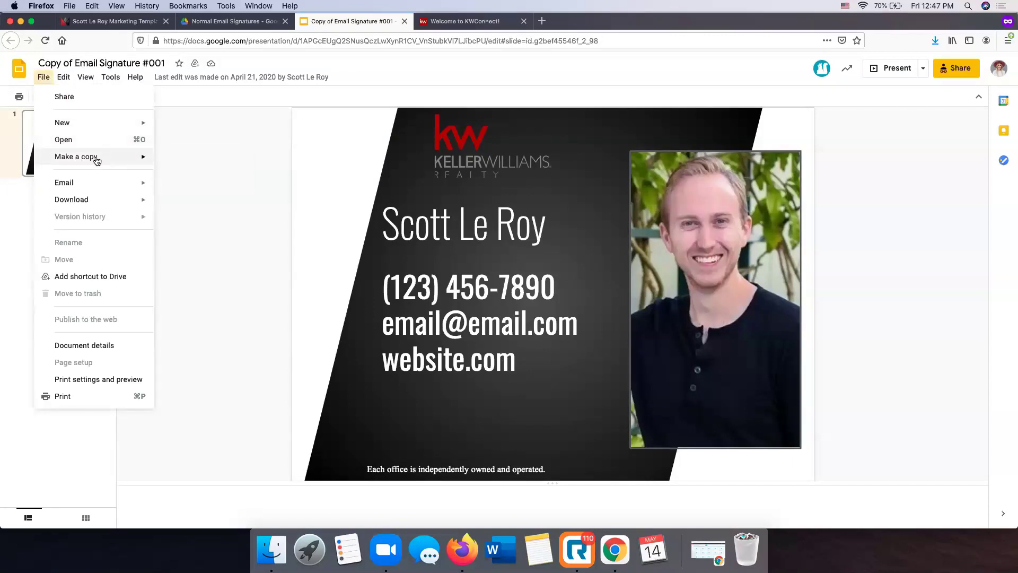
pyautogui.moveTo(109, 159)
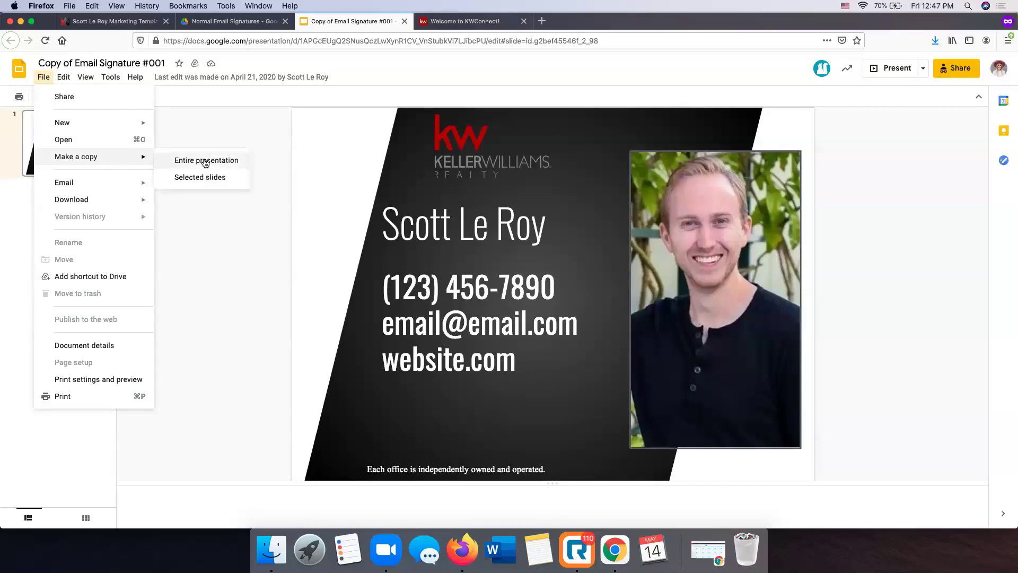
pyautogui.click(215, 180)
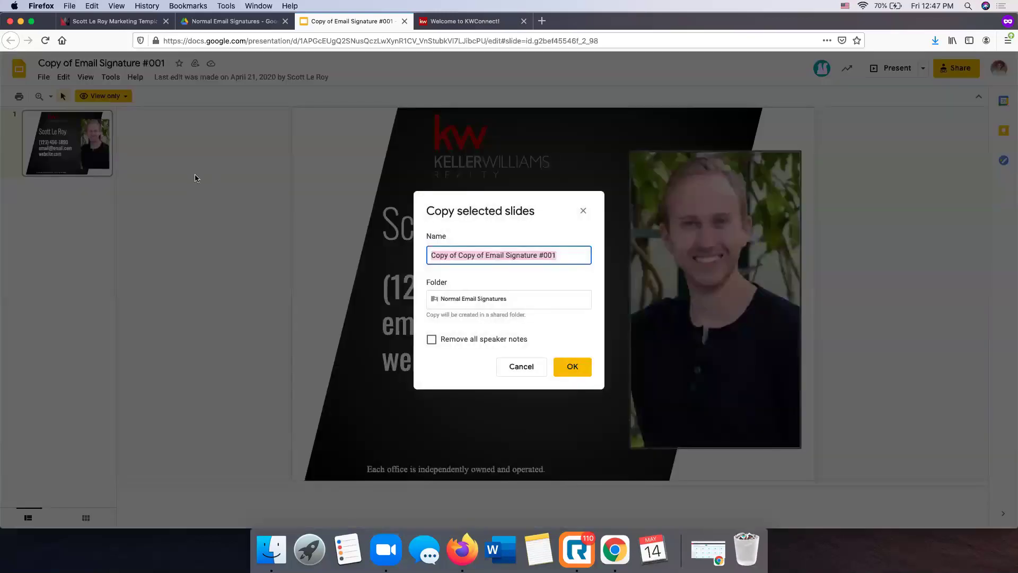
pyautogui.click(579, 371)
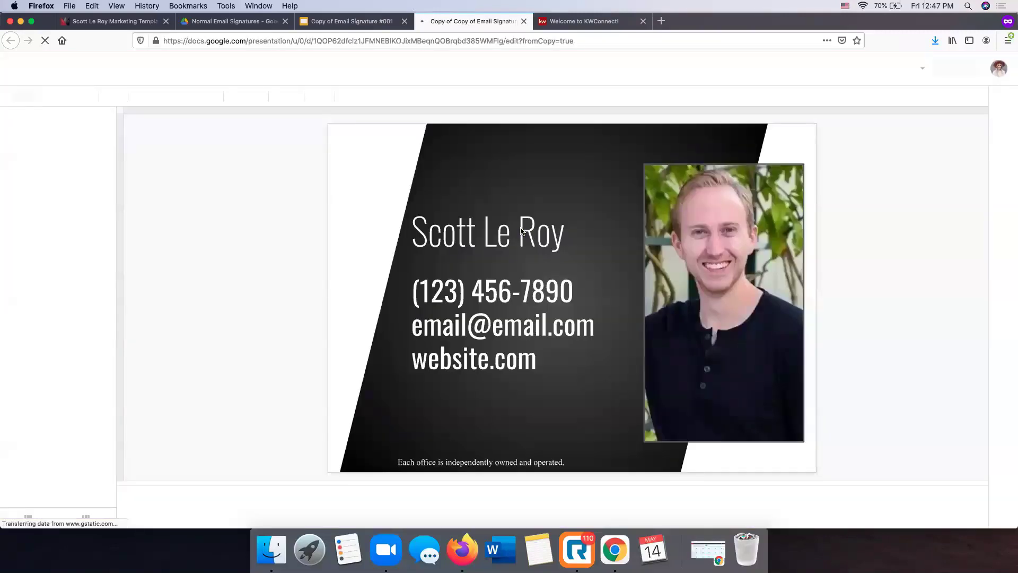
# Switch to the editable 'Copy of Copy of Email Signature #001' presentation
pyautogui.click(376, 20)
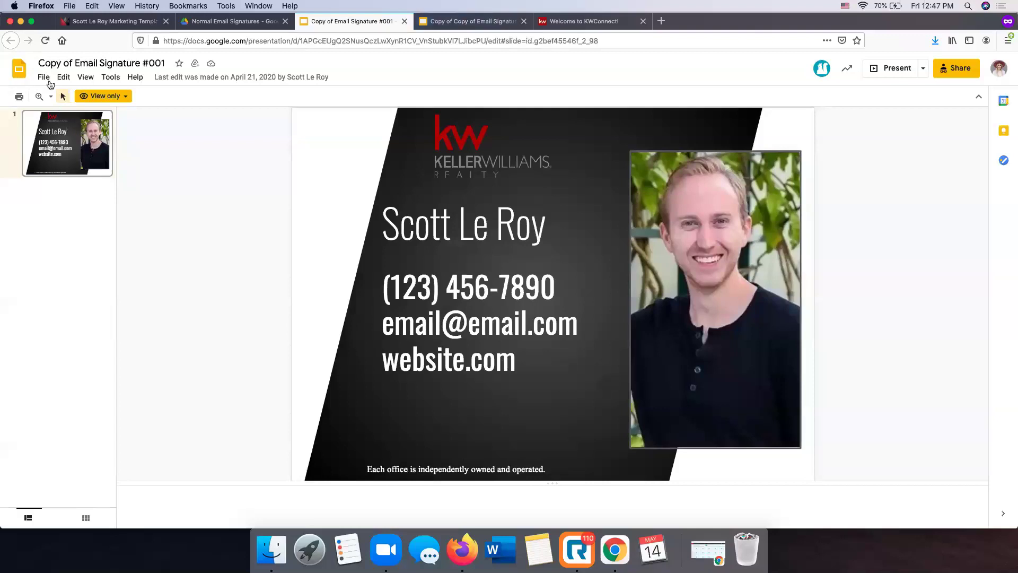
pyautogui.click(45, 77)
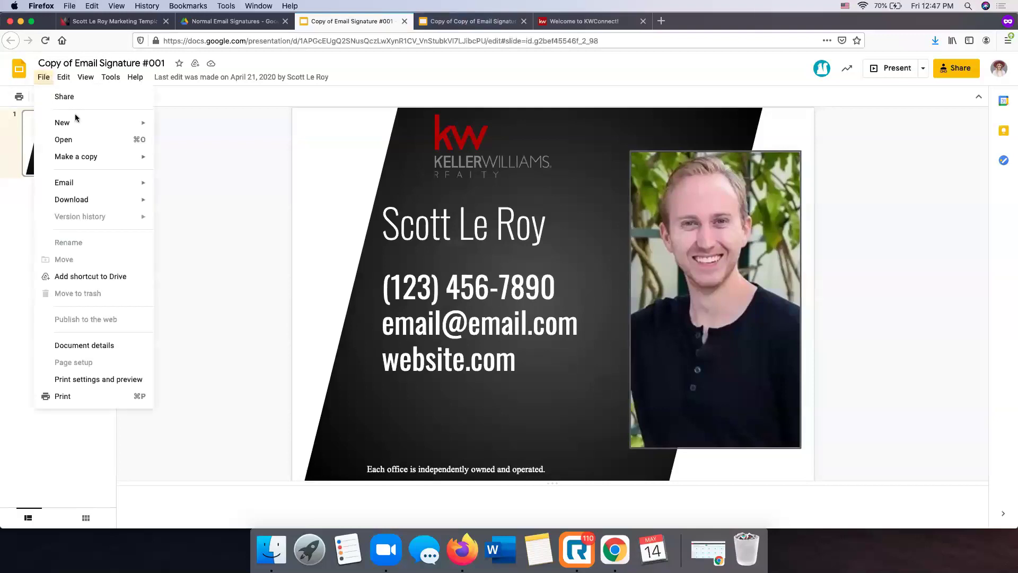
pyautogui.moveTo(104, 162)
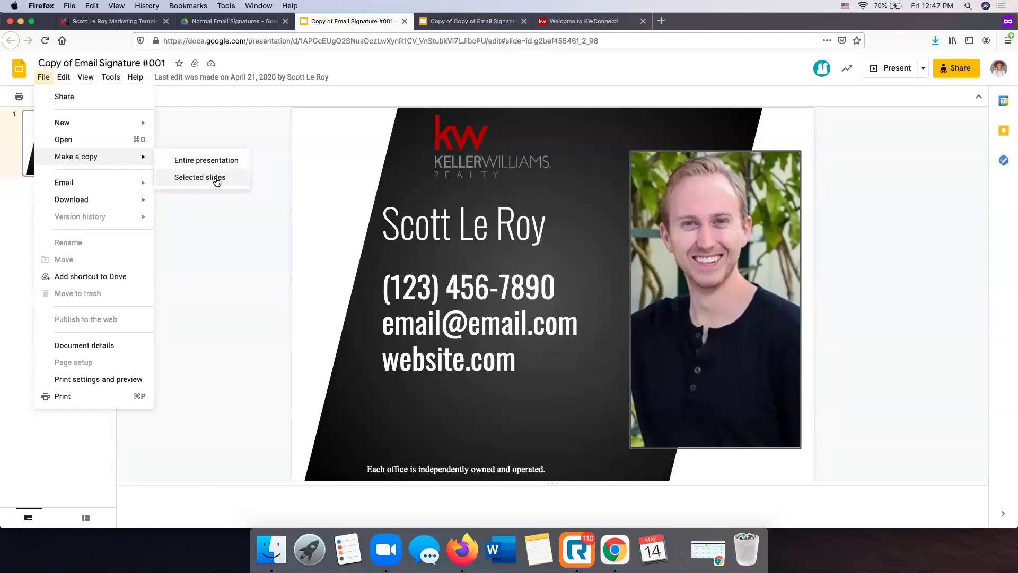
pyautogui.click(465, 22)
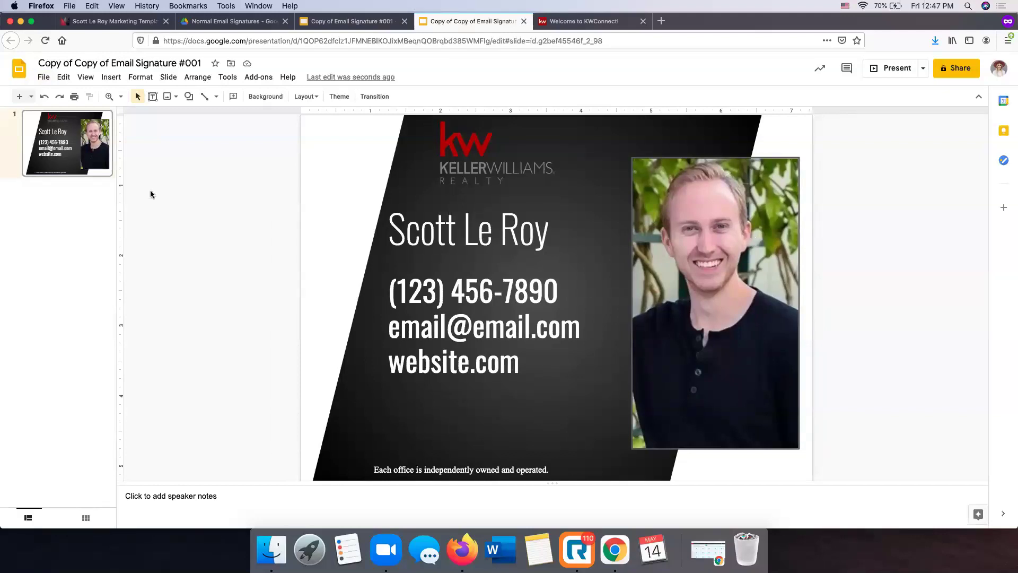
# Replace the portrait with the woman's headshot uploaded from the SLM Items folder
pyautogui.click(708, 234)
pyautogui.click(512, 216)
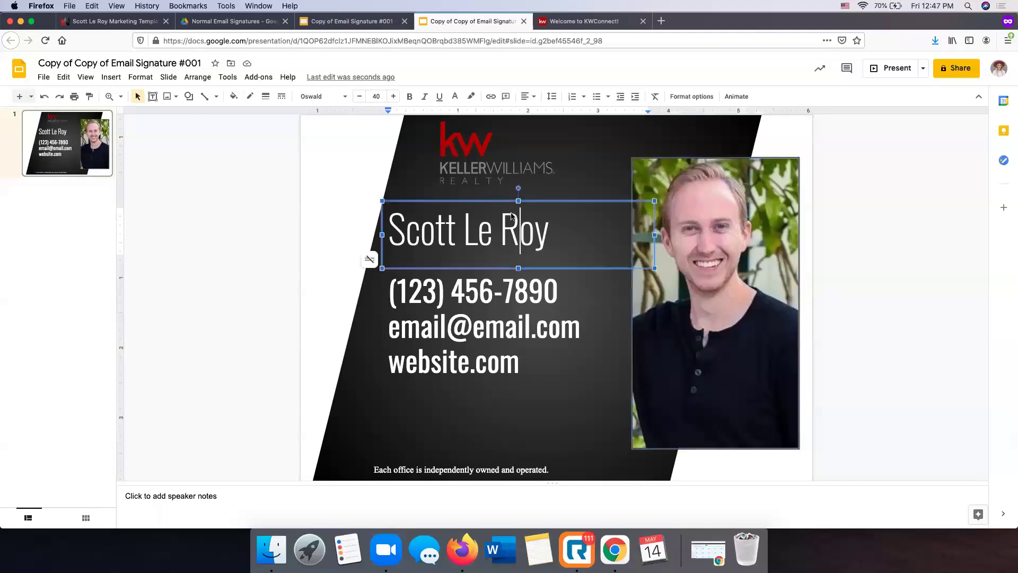
pyautogui.click(466, 160)
pyautogui.click(934, 204)
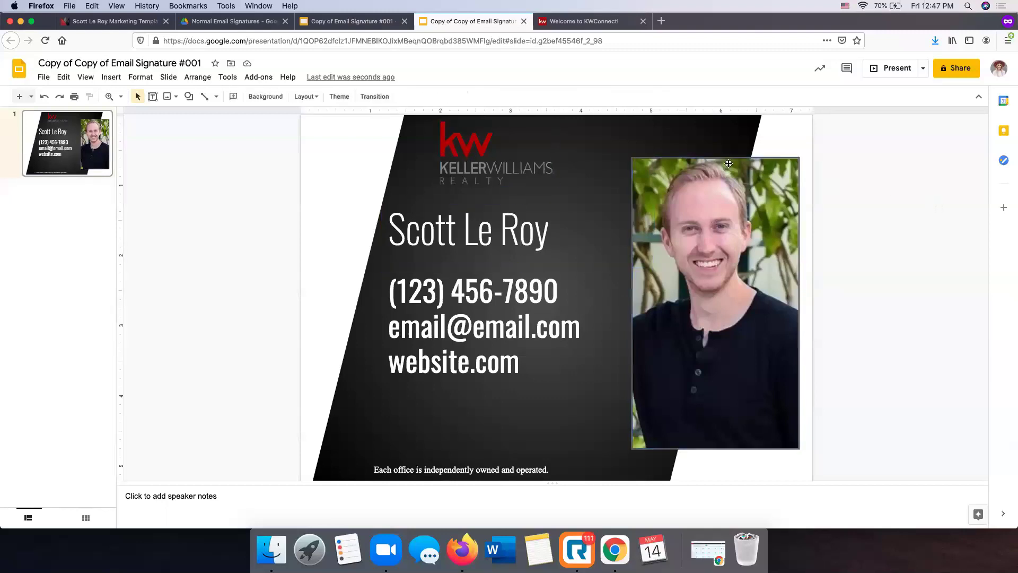
pyautogui.click(746, 188)
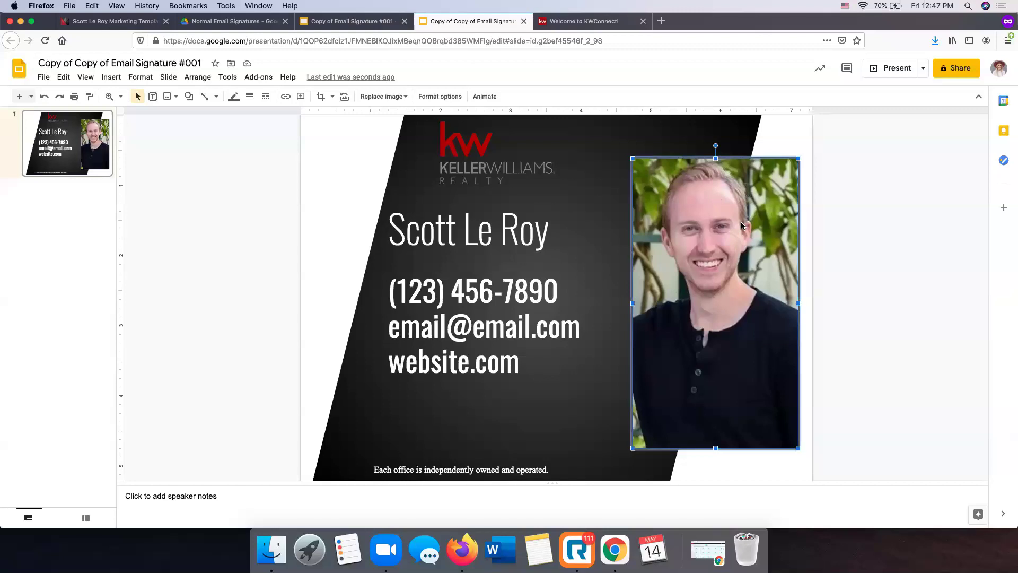
pyautogui.rightClick(705, 226)
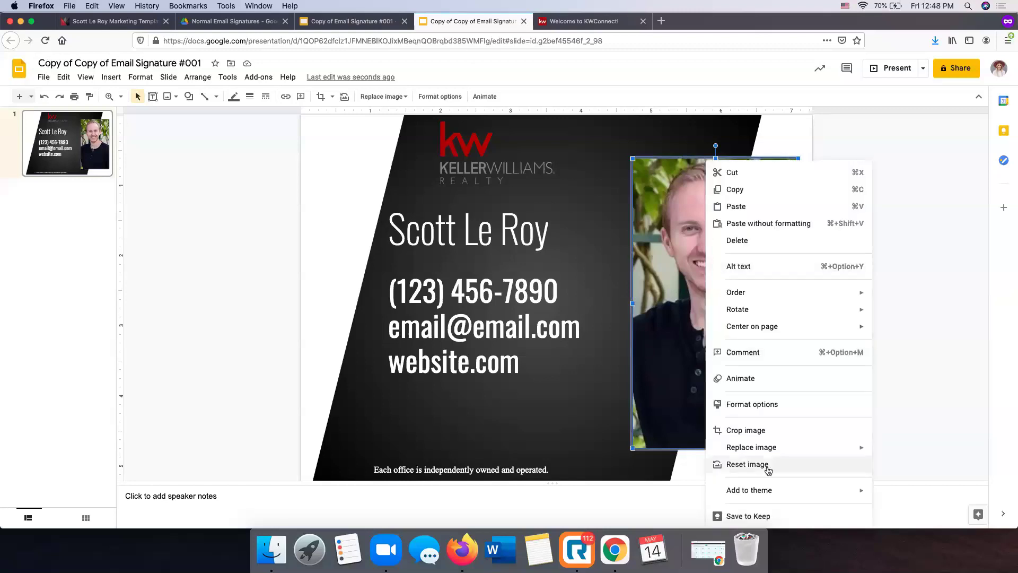
pyautogui.moveTo(772, 451)
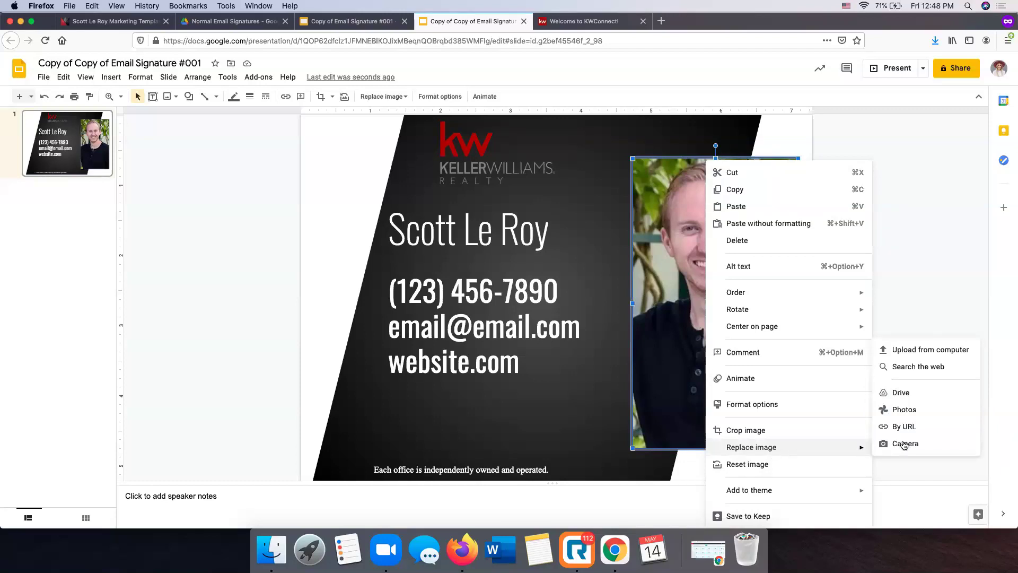
pyautogui.click(917, 351)
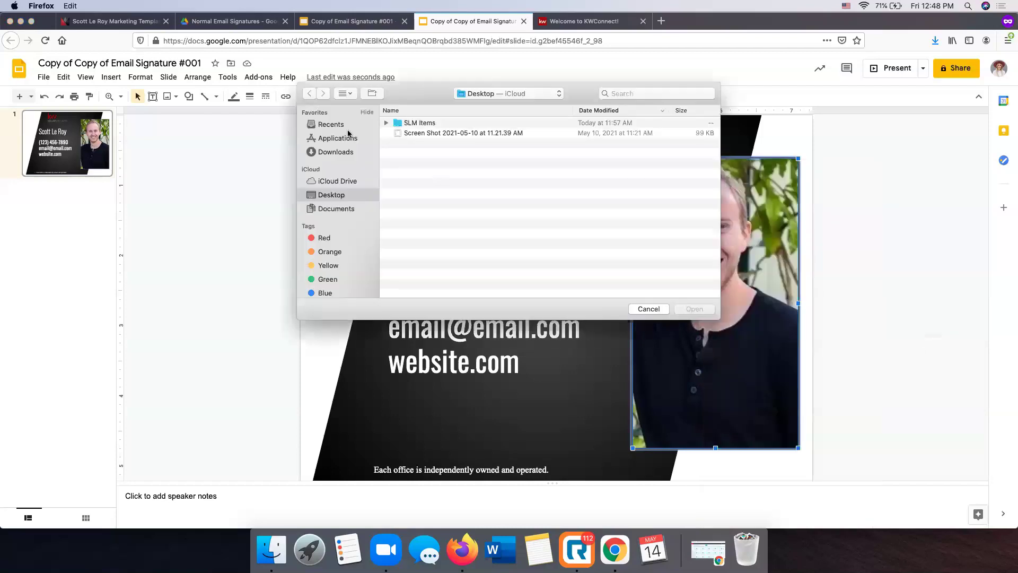
pyautogui.doubleClick(403, 122)
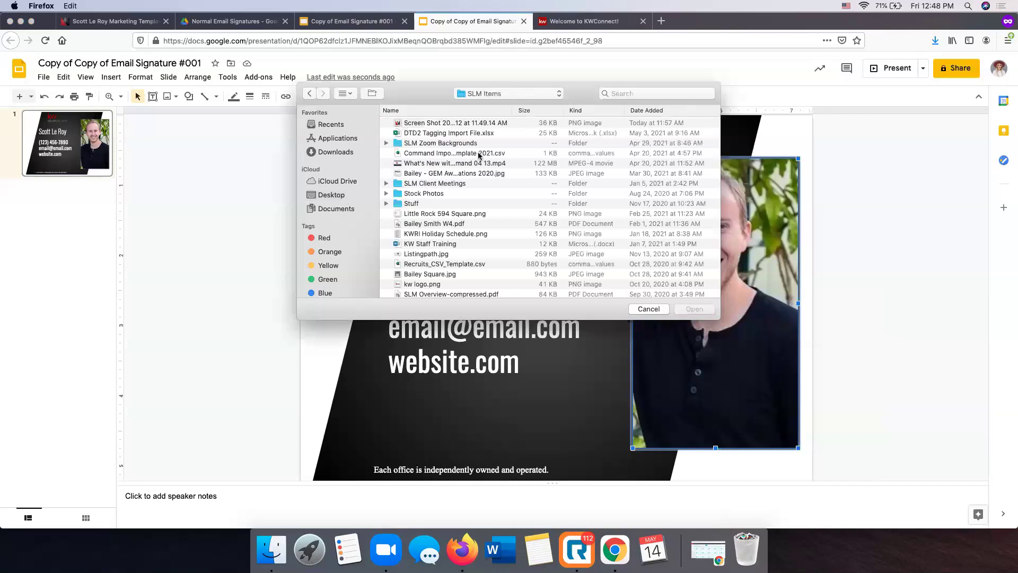
pyautogui.scroll(-3, 459, 160)
pyautogui.doubleClick(425, 293)
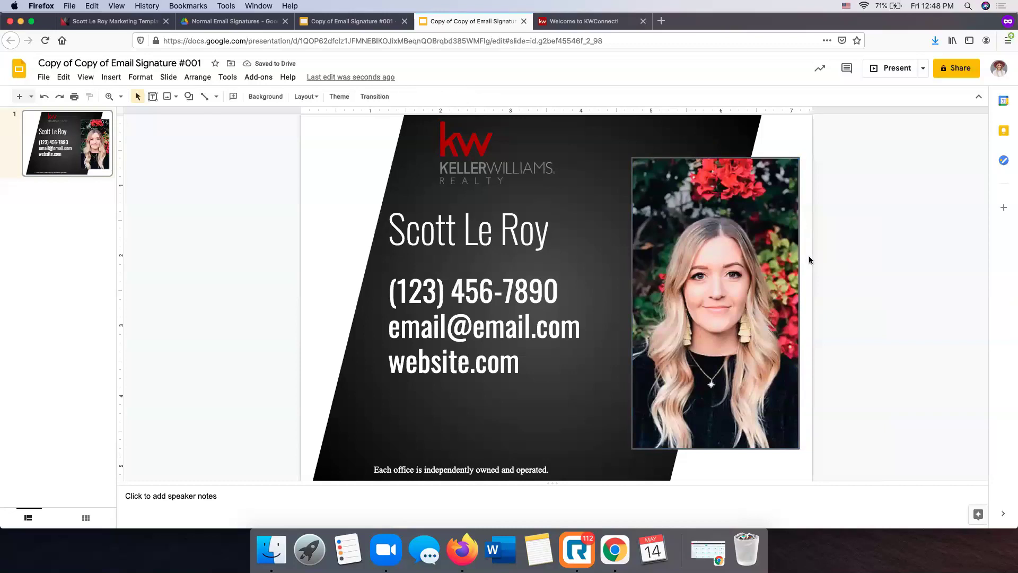
# Replace the old name with the new agent's full name
pyautogui.click(473, 230)
pyautogui.click(558, 227)
pyautogui.moveTo(559, 227); pyautogui.dragTo(388, 230)
pyautogui.write('S')
pyautogui.press('BackSpace')
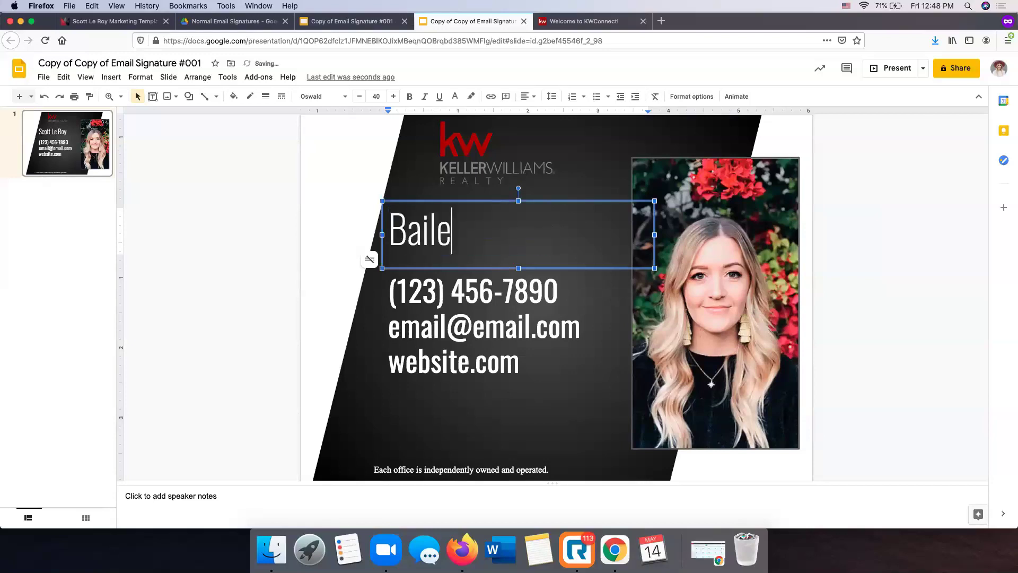
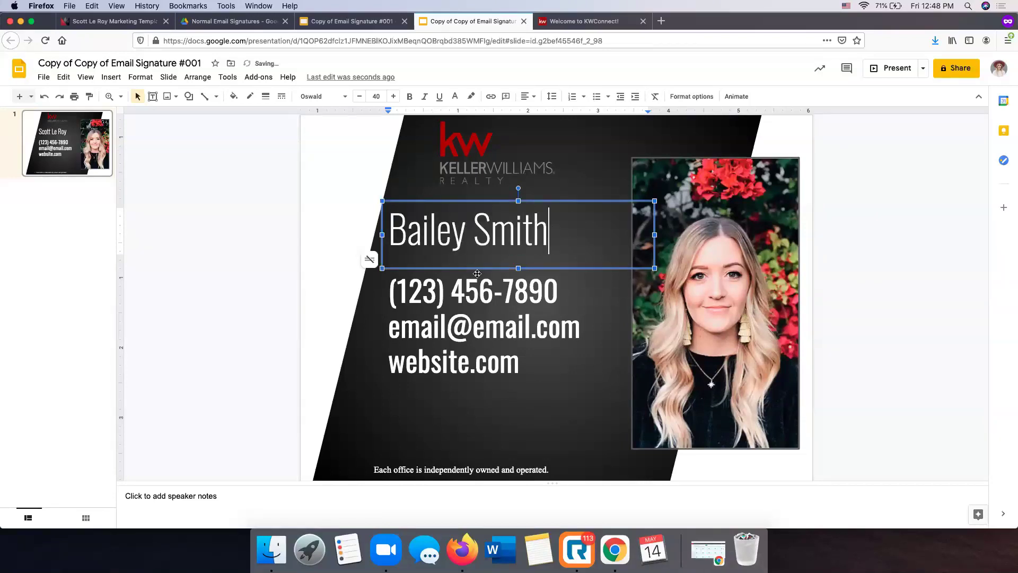
# Replace the old phone number with the agent's phone number
pyautogui.click(562, 295)
pyautogui.moveTo(562, 295); pyautogui.dragTo(388, 292)
pyautogui.write('(')
pyautogui.press('BackSpace')
pyautogui.write('2')
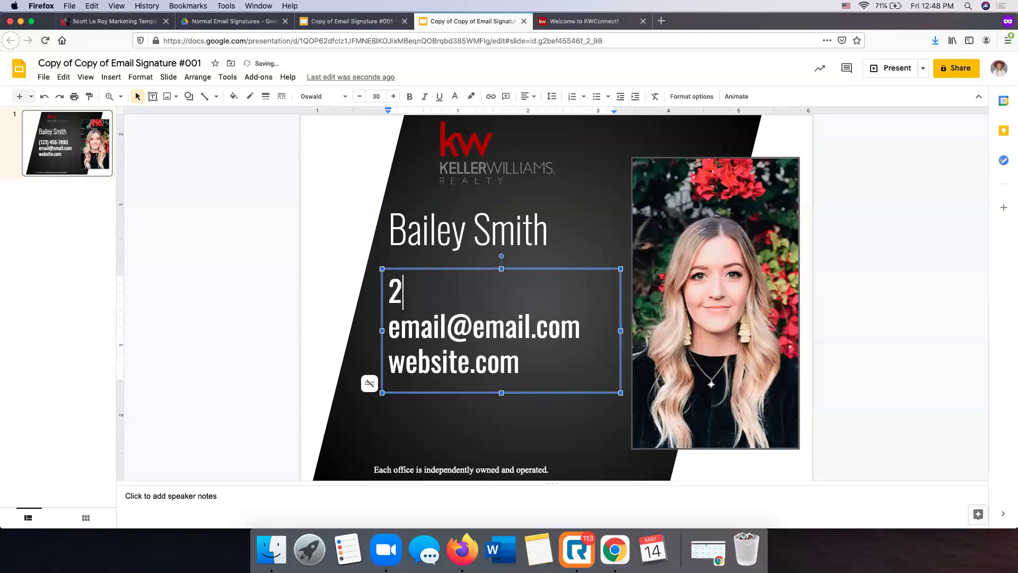
pyautogui.press('BackSpace')
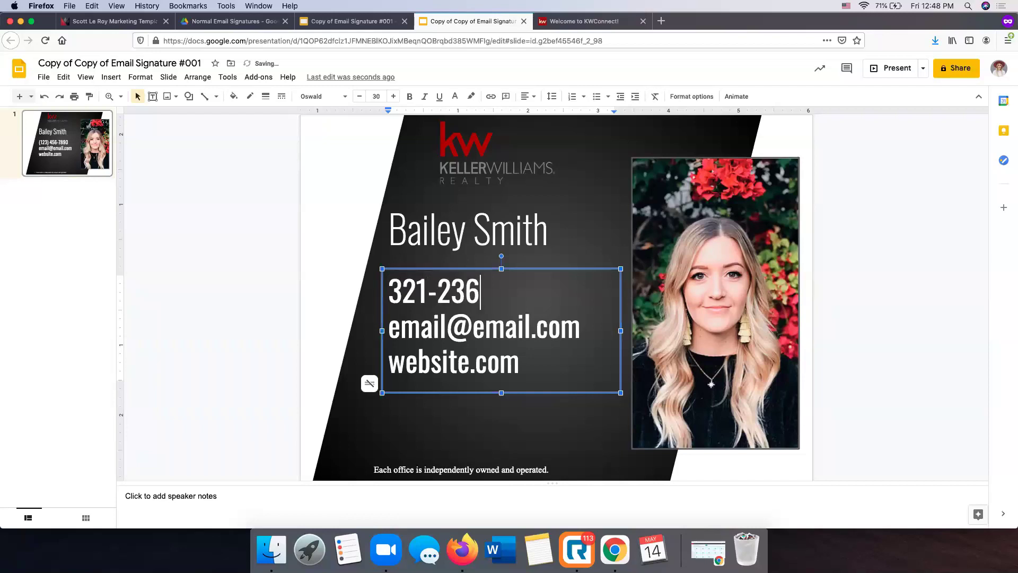
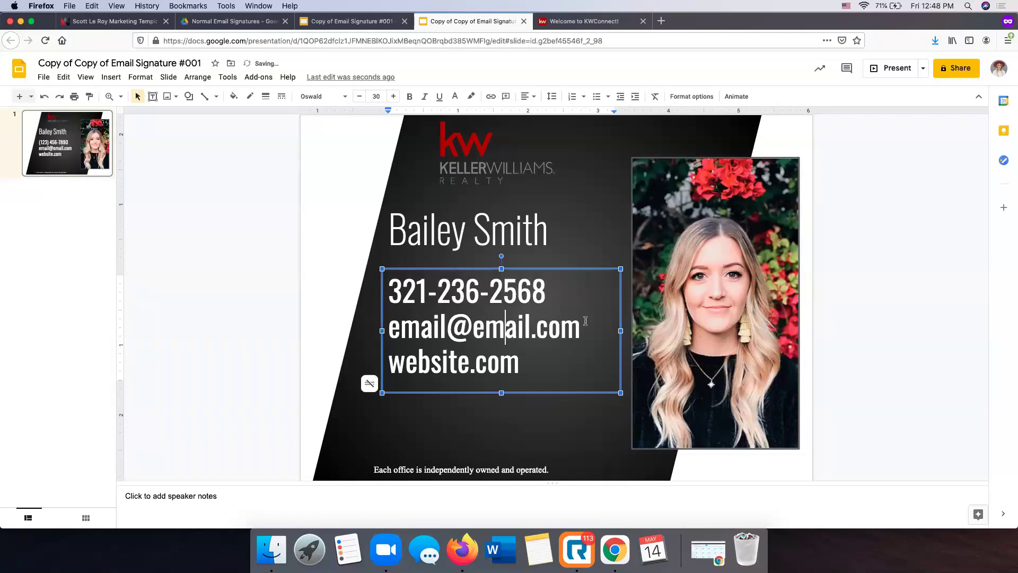
# Replace the placeholder email with the agent's e-mail address
pyautogui.moveTo(581, 321); pyautogui.dragTo(419, 326)
pyautogui.press('BackSpace')
pyautogui.press('BackSpace')
pyautogui.press('BackSpace')
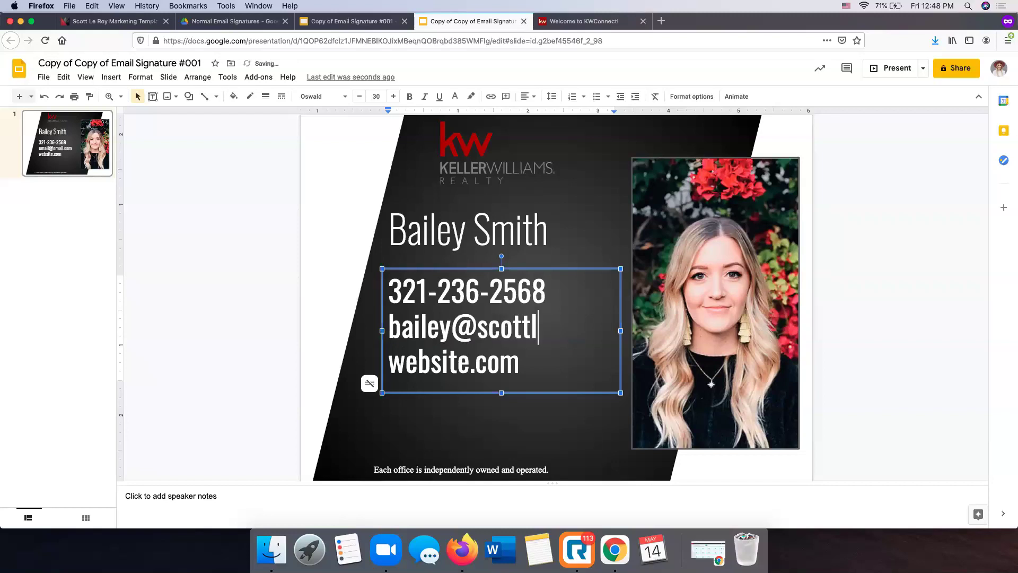
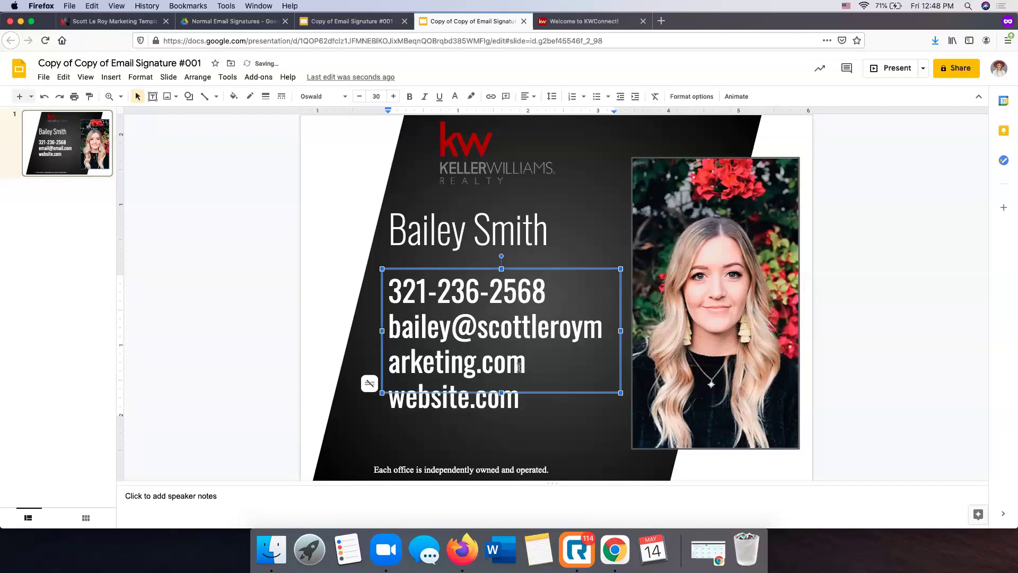
# Shrink the email address to 18 pt so it fits on one line
pyautogui.moveTo(527, 366); pyautogui.dragTo(388, 324)
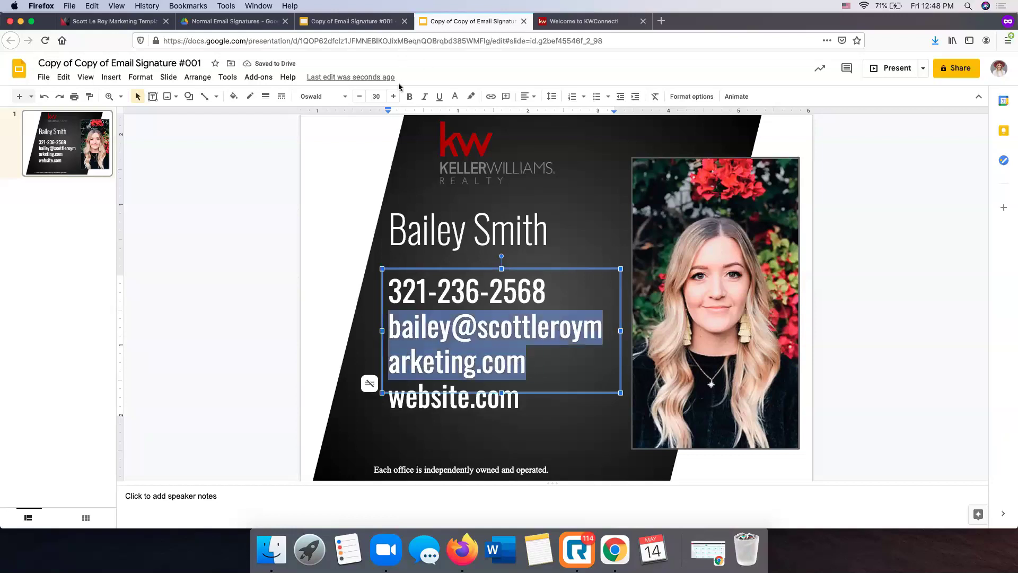
pyautogui.click(360, 97)
pyautogui.click(361, 97)
pyautogui.click(361, 97)
pyautogui.click(362, 98)
pyautogui.click(362, 98)
pyautogui.click(363, 98)
pyautogui.click(362, 98)
pyautogui.click(362, 98)
pyautogui.click(362, 98)
pyautogui.click(362, 98)
pyautogui.click(364, 101)
pyautogui.click(363, 101)
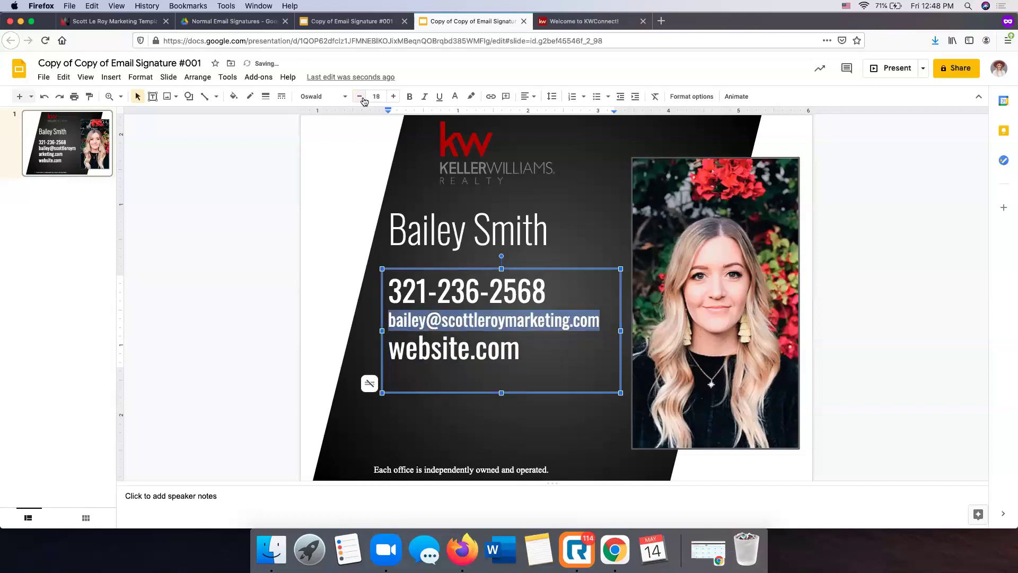
# Try moving the portrait left, undo it, and select the agent's name text
pyautogui.click(802, 333)
pyautogui.click(754, 317)
pyautogui.moveTo(755, 317); pyautogui.dragTo(491, 286)
pyautogui.hotkey('ctrl', 'z')
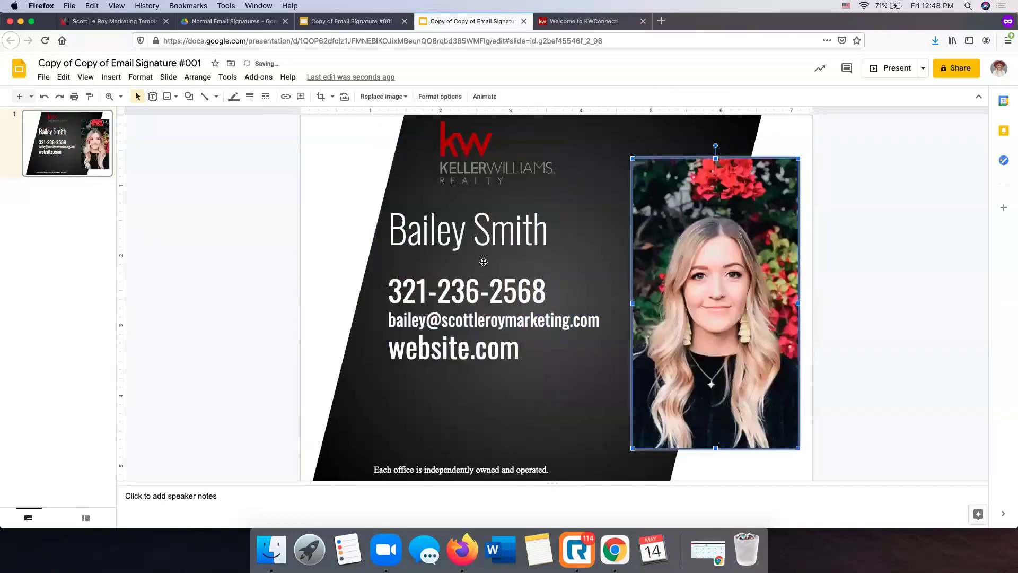
pyautogui.click(481, 228)
pyautogui.tripleClick(531, 249)
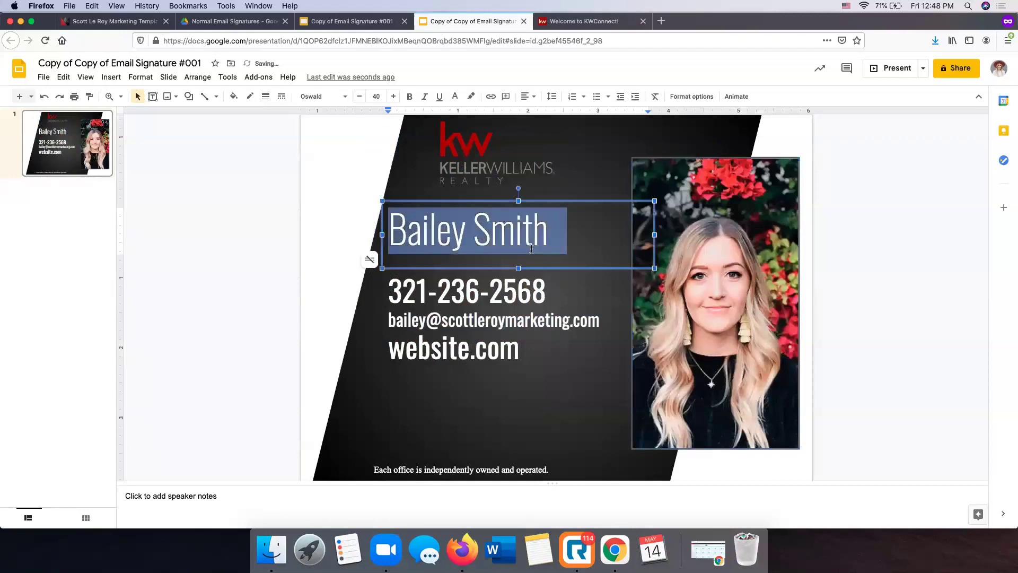
# Set the agent's name in Merriweather and reduce it to 37 pt
pyautogui.click(317, 99)
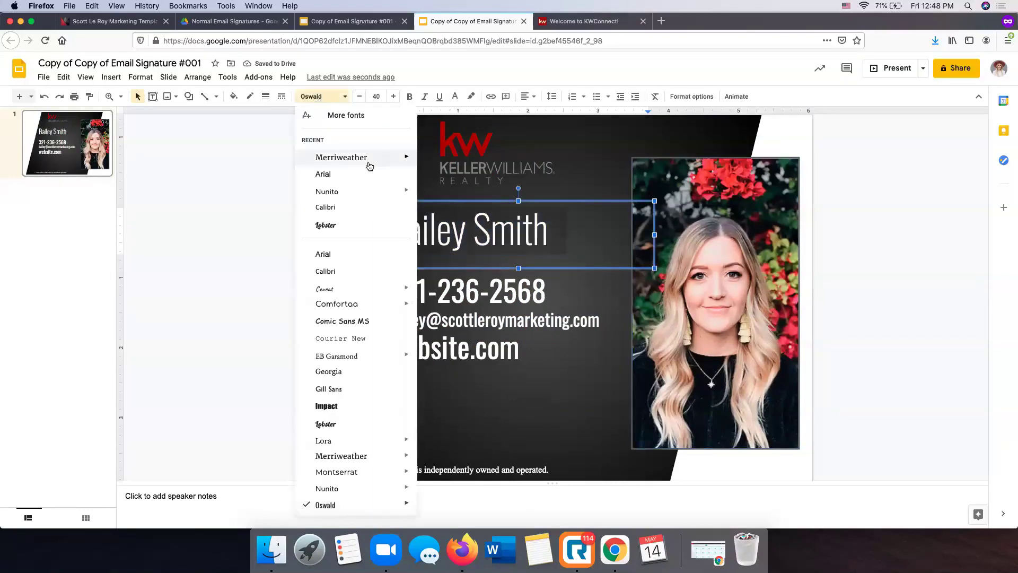
pyautogui.click(340, 158)
pyautogui.click(360, 96)
pyautogui.click(359, 96)
pyautogui.click(360, 96)
# Nudge the name box down and move the KW logo down and right
pyautogui.moveTo(466, 202); pyautogui.dragTo(473, 210)
pyautogui.moveTo(490, 158); pyautogui.dragTo(499, 178)
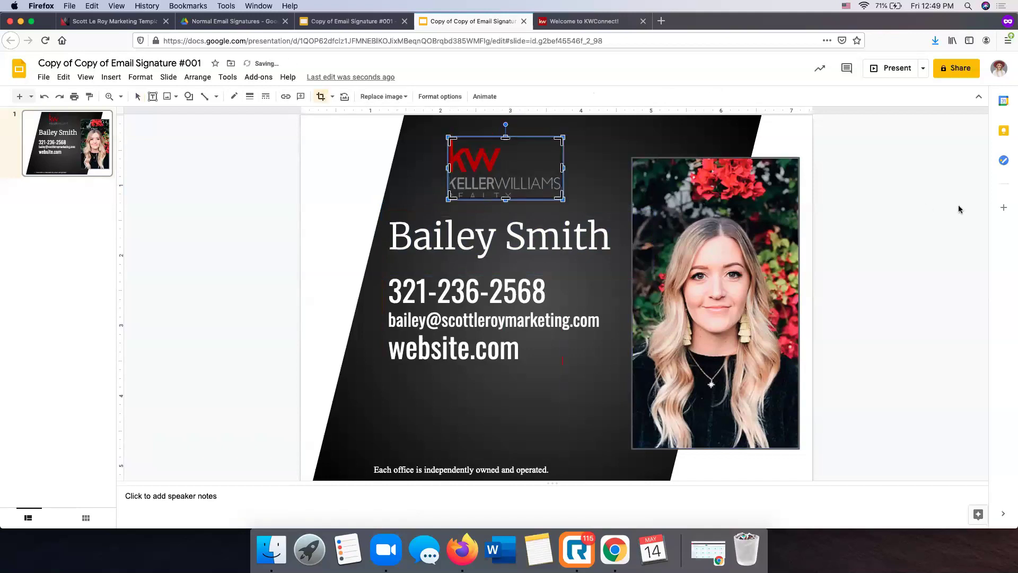
pyautogui.click(636, 131)
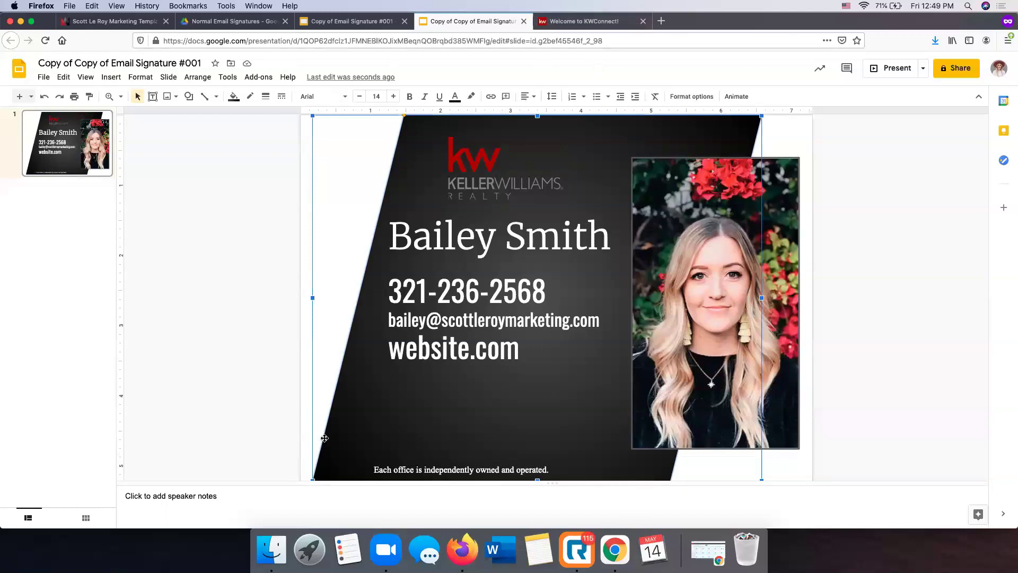
# Fill the slanted background shape with the dark red gradient
pyautogui.click(234, 101)
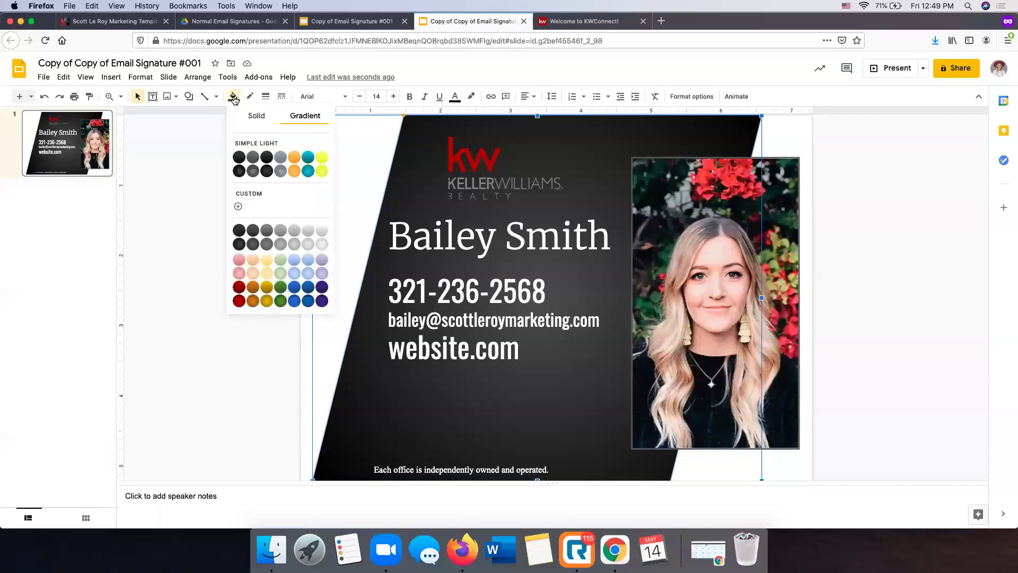
pyautogui.click(238, 288)
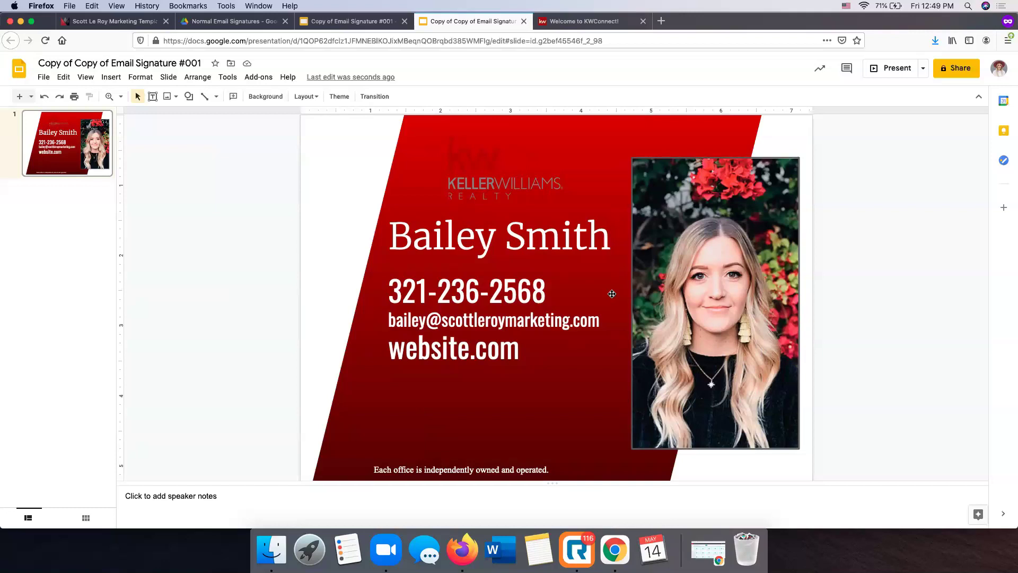
pyautogui.click(44, 78)
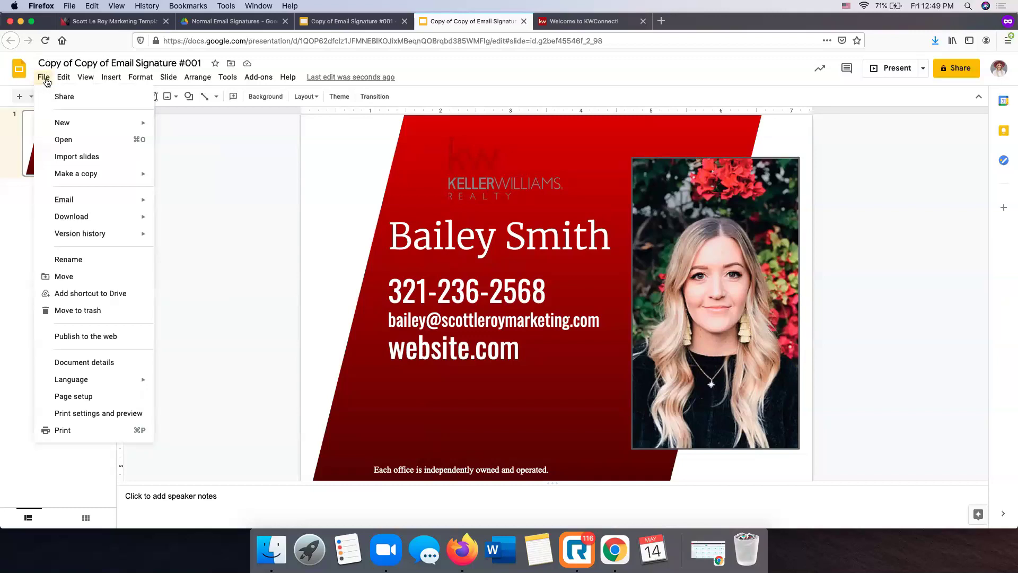
# Download the slide as a JPEG image, view it in Preview, then close it
pyautogui.moveTo(124, 222)
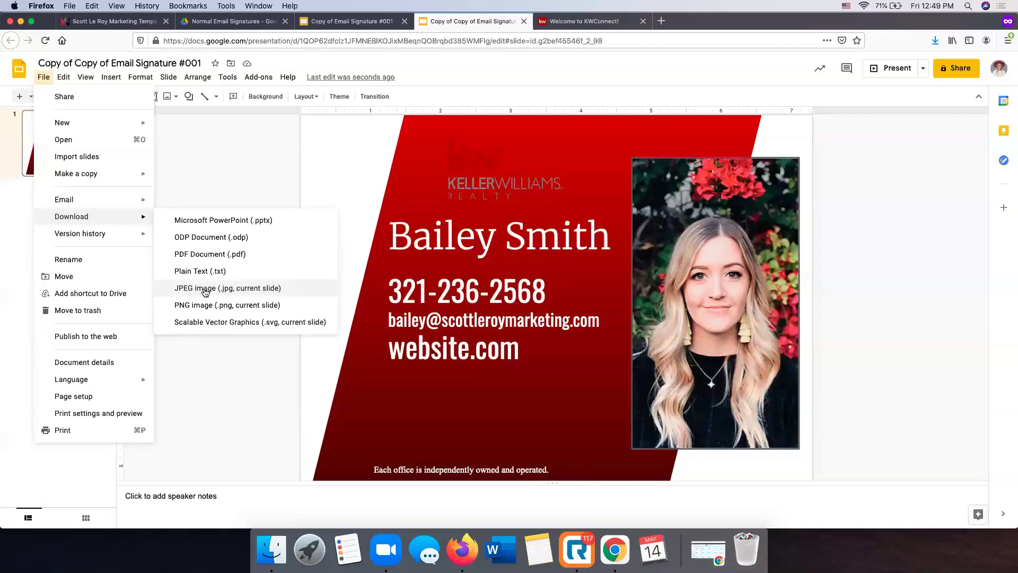
pyautogui.click(213, 289)
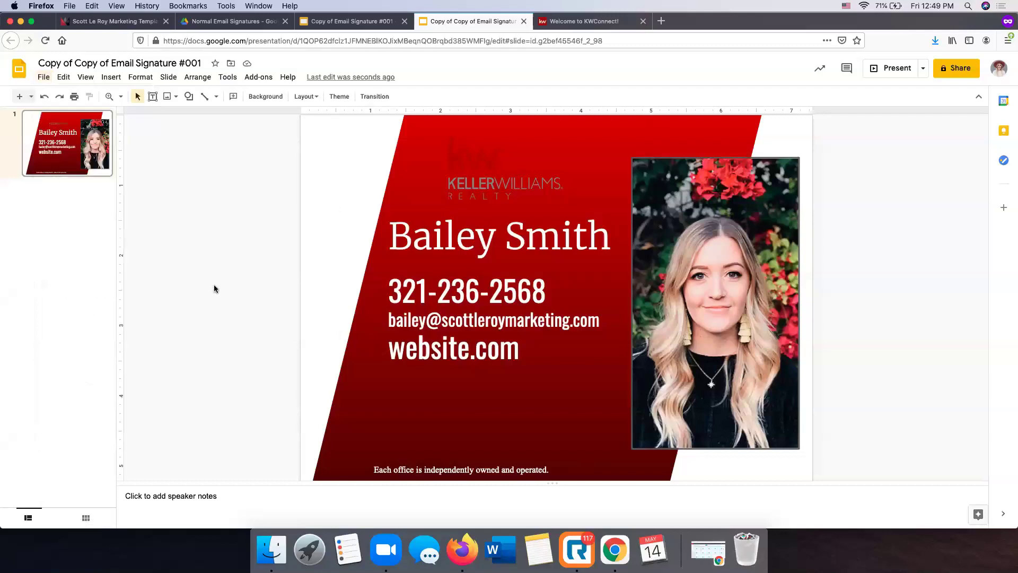
pyautogui.click(449, 317)
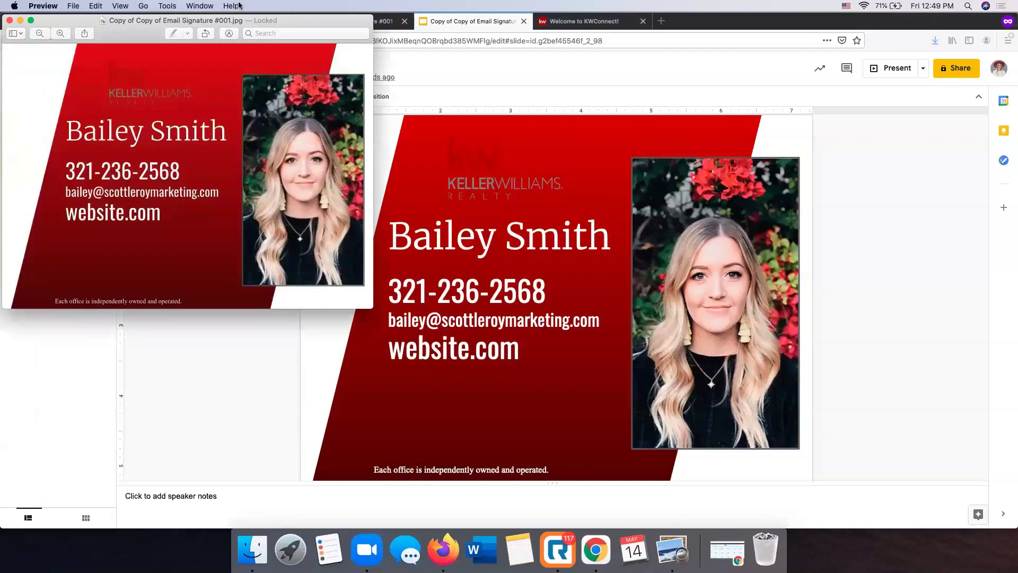
pyautogui.moveTo(253, 20); pyautogui.dragTo(524, 138)
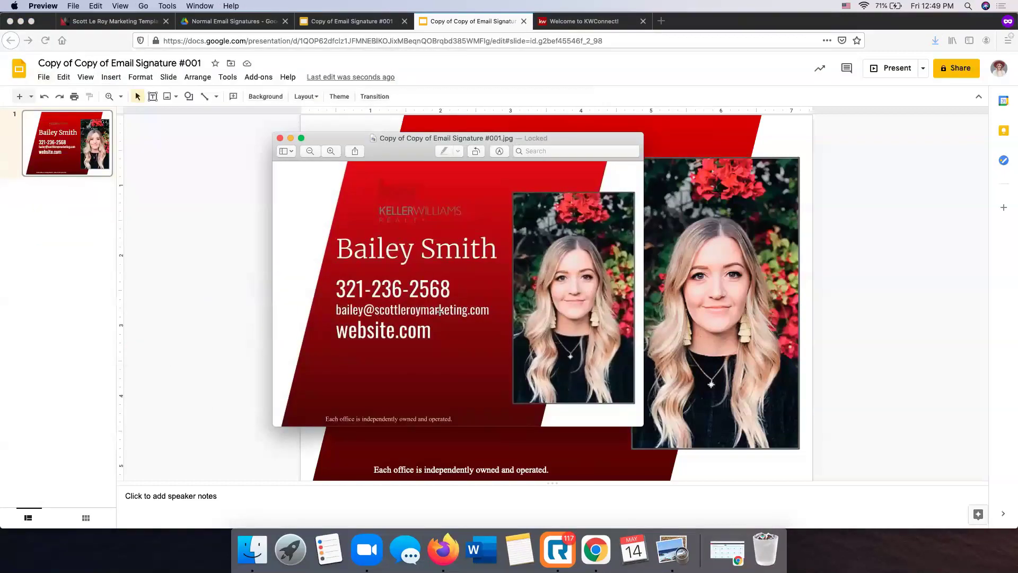
pyautogui.click(280, 139)
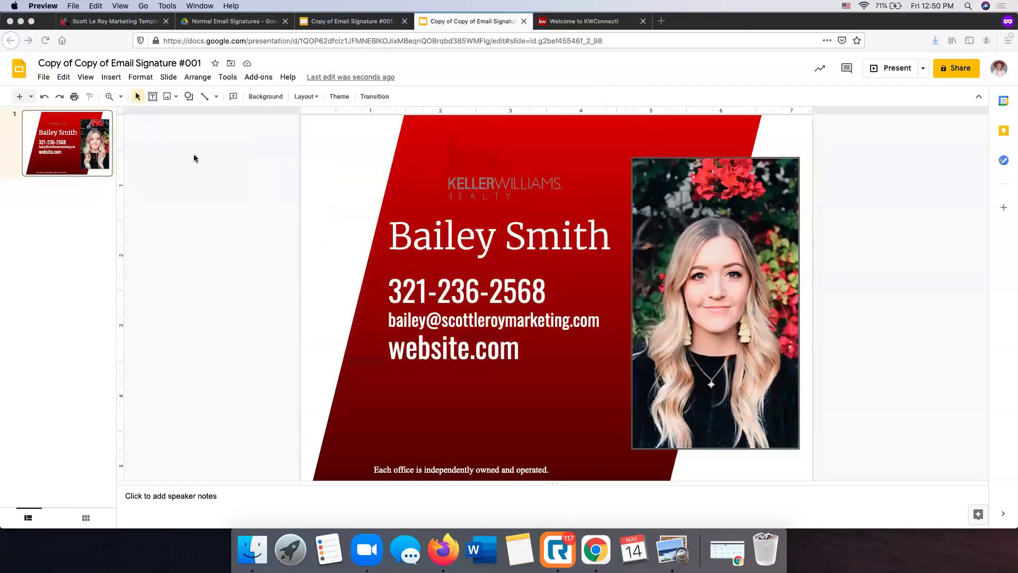
# Save the signature slide to disk as a PDF document
pyautogui.click(42, 78)
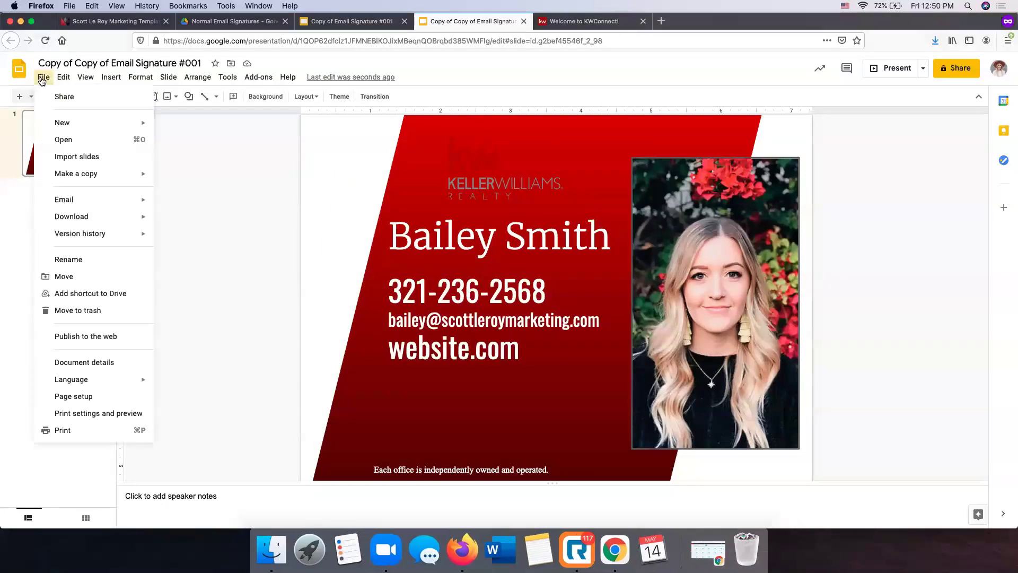
pyautogui.moveTo(89, 223)
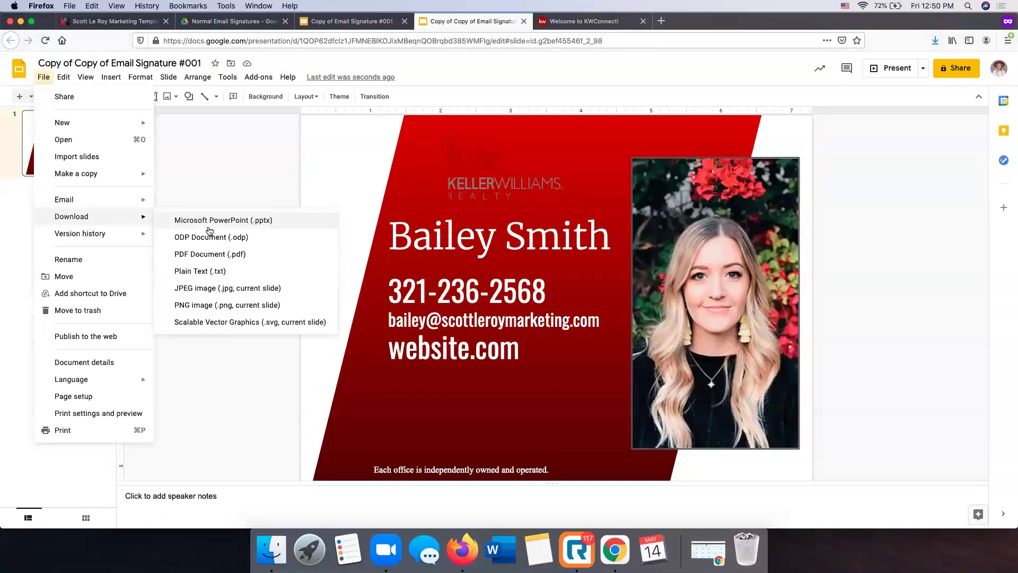
pyautogui.click(220, 254)
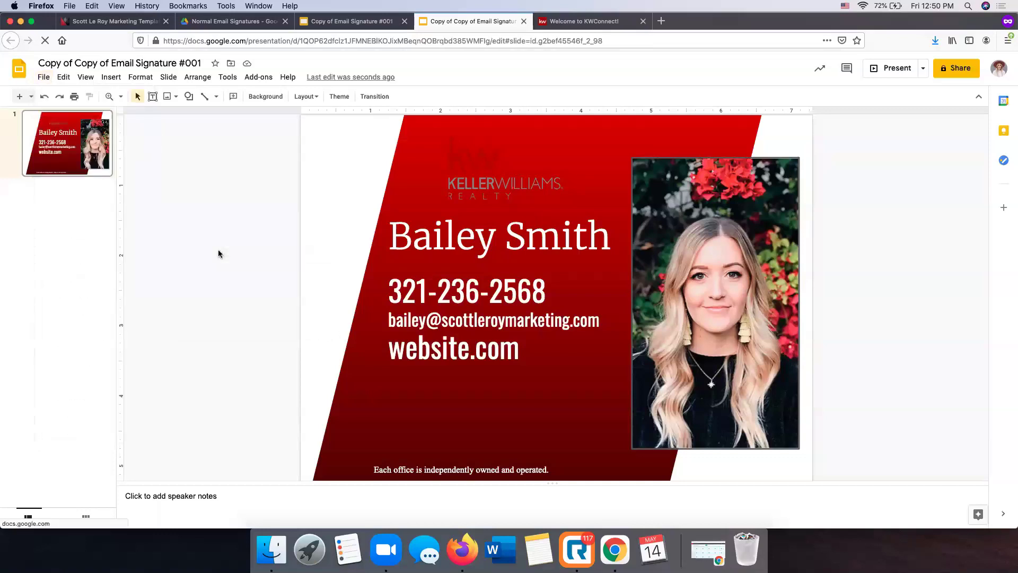
pyautogui.click(328, 283)
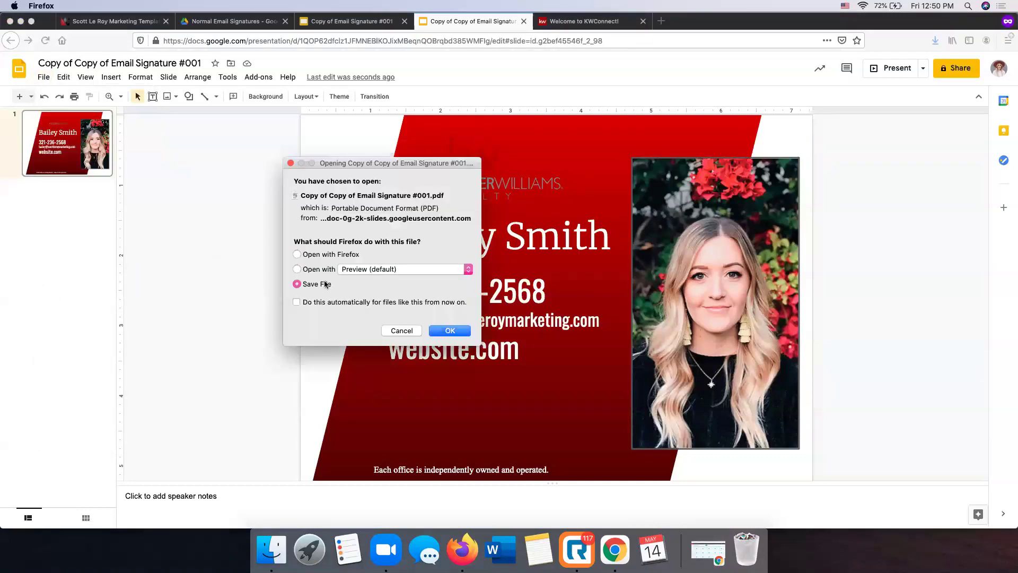
pyautogui.click(459, 331)
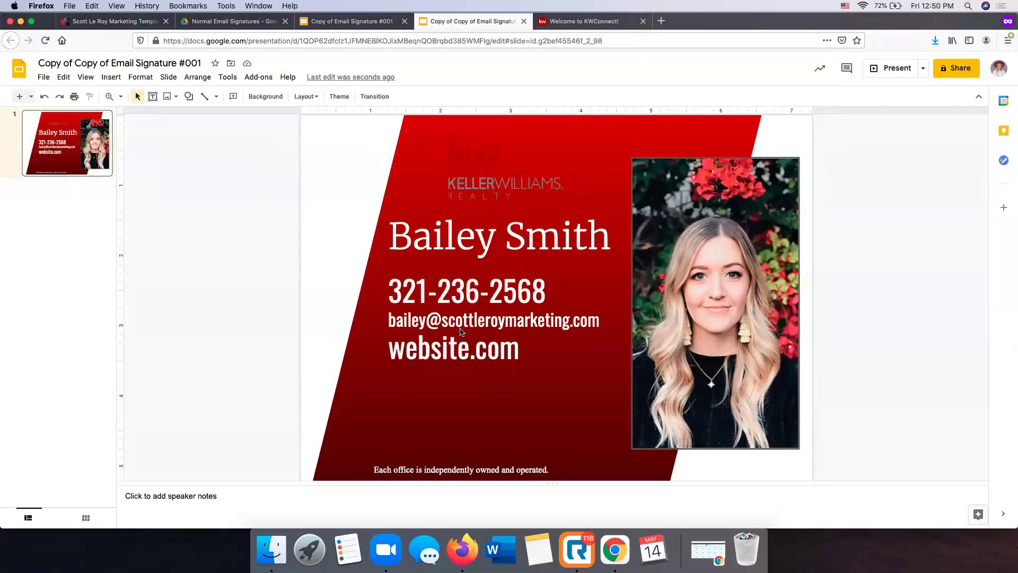
pyautogui.click(594, 21)
# Go to pdf2jpg.net and look over the PDF-to-JPG converter page
pyautogui.click(543, 43)
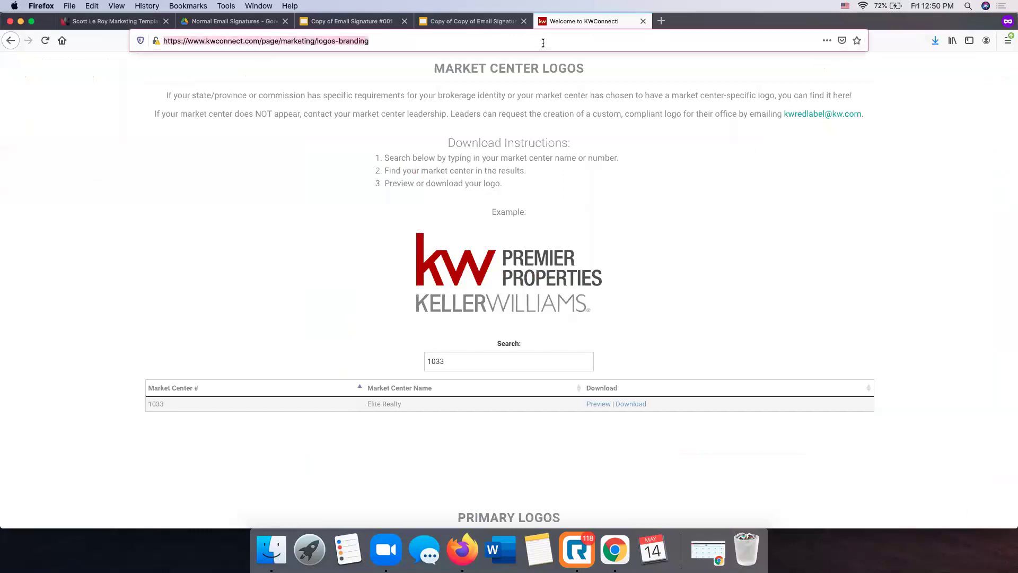
pyautogui.write('pdf')
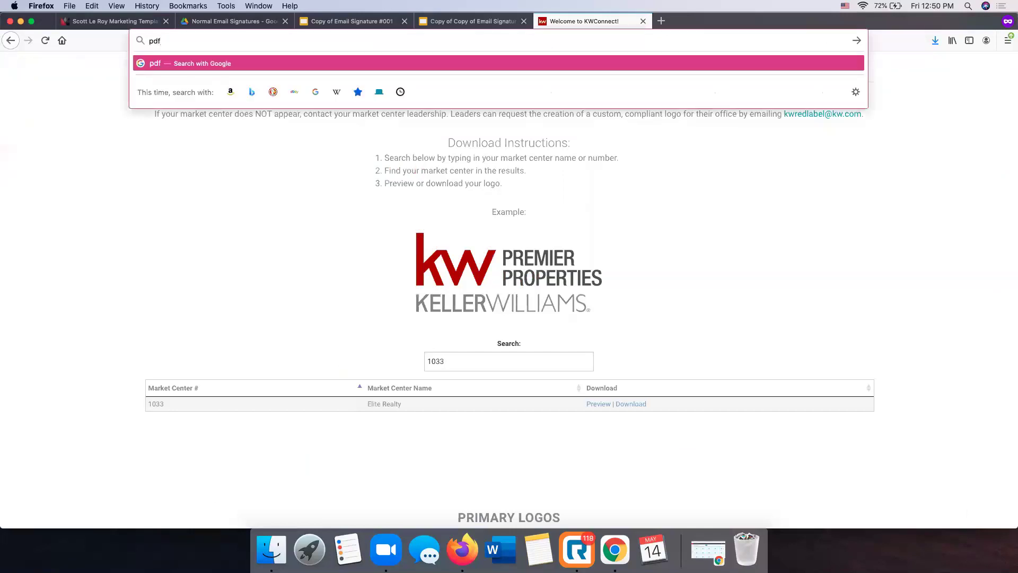
pyautogui.write('2jpg.net')
pyautogui.press('Return')
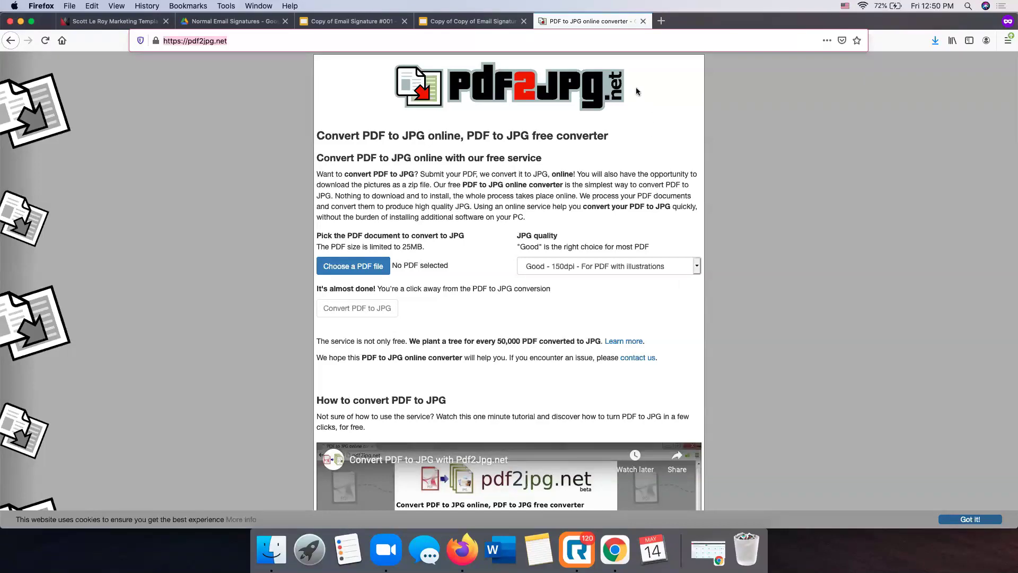
pyautogui.scroll(-1, 103, 199)
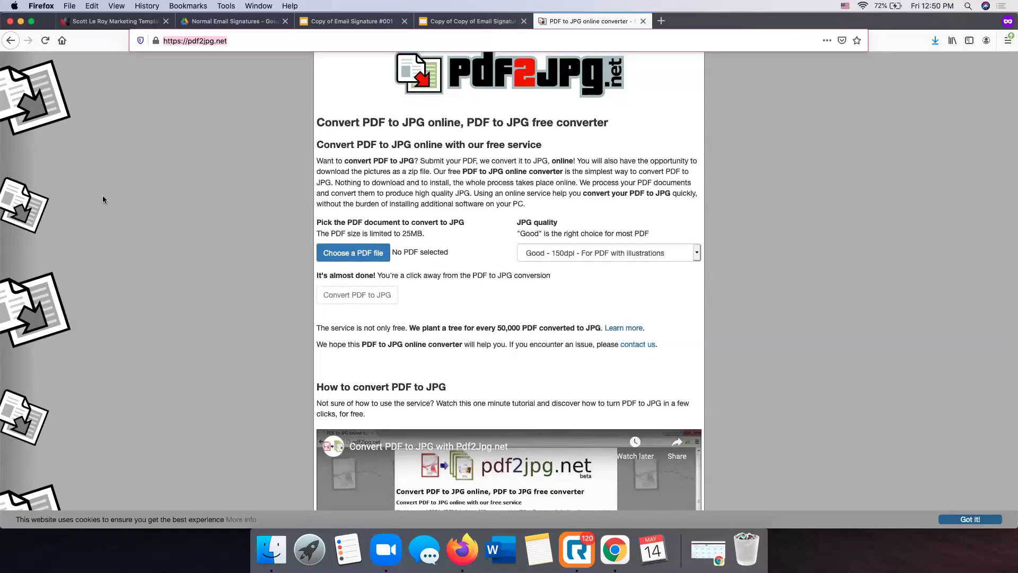
pyautogui.scroll(1, 350, 255)
pyautogui.scroll(1, 349, 257)
# Load the downloaded signature PDF from the Downloads folder into pdf2jpg.net
pyautogui.click(367, 268)
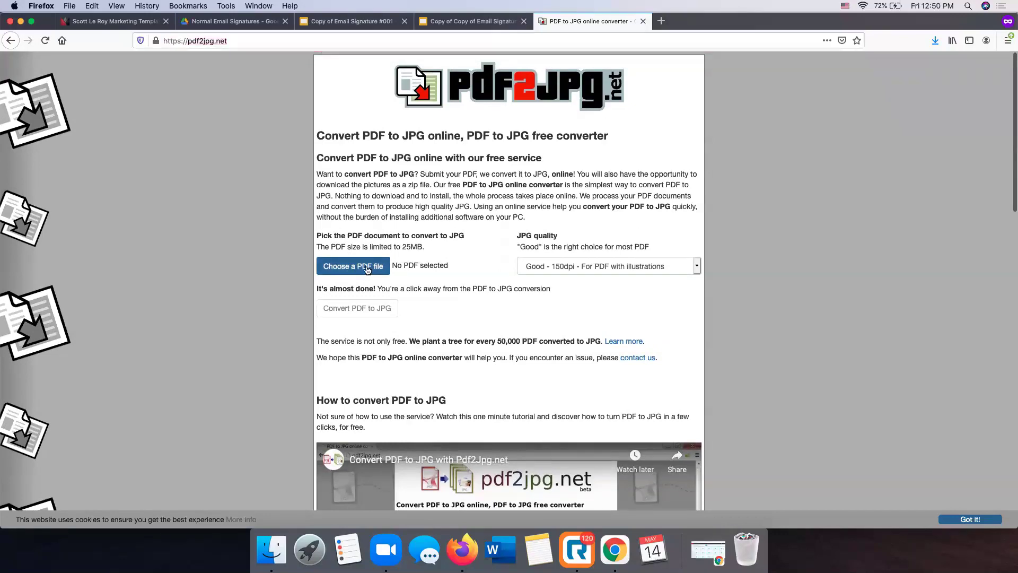
pyautogui.click(324, 152)
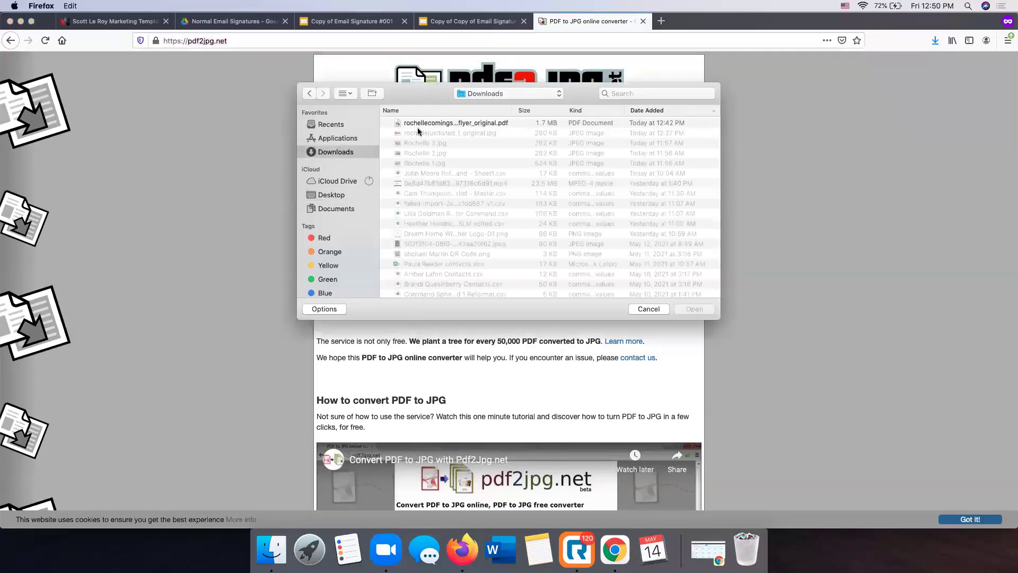
pyautogui.doubleClick(420, 123)
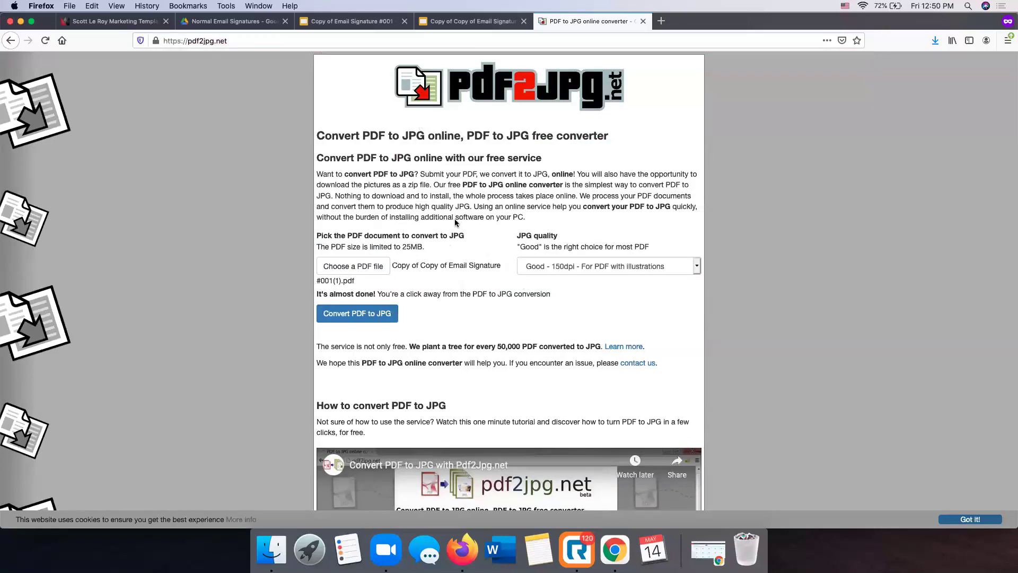
# Convert it to JPG at Excellent 300dpi quality and download the page 1 image
pyautogui.click(591, 263)
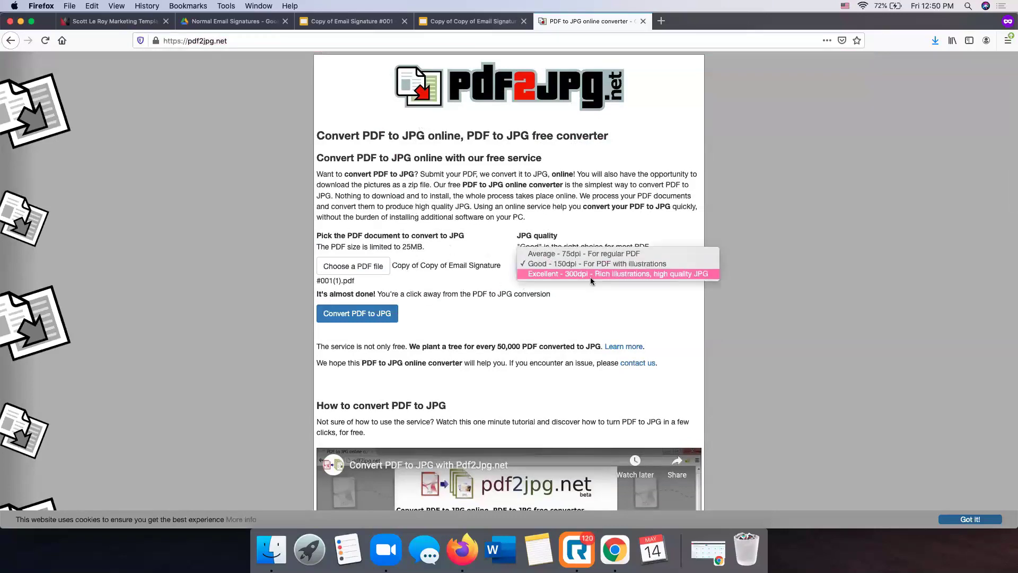
pyautogui.click(590, 277)
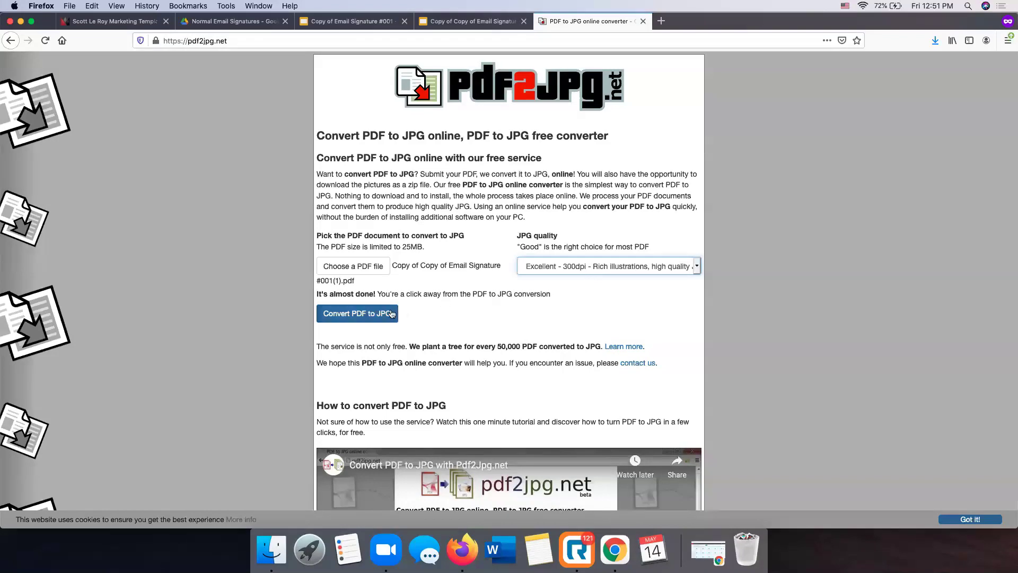
pyautogui.click(356, 317)
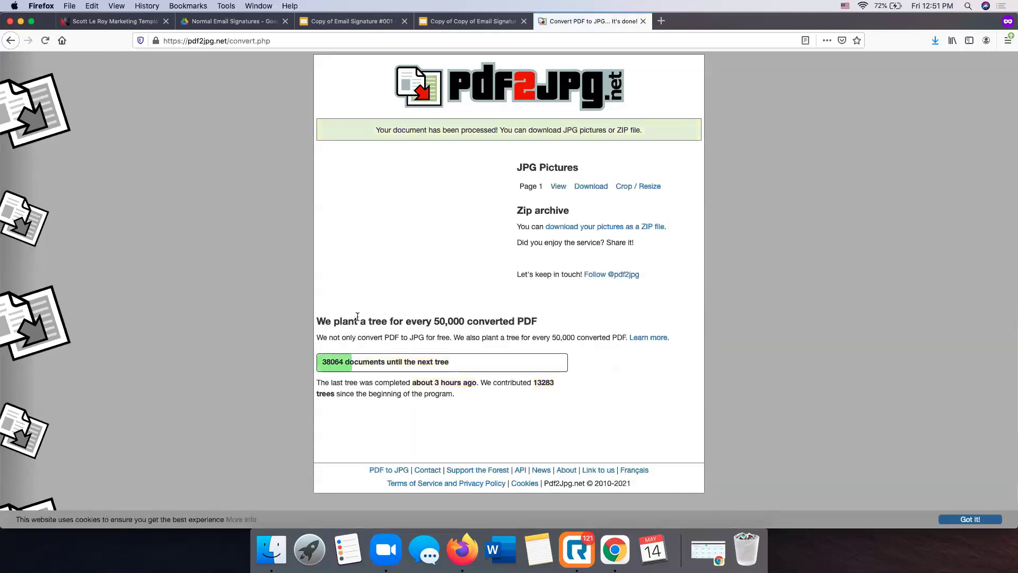
pyautogui.click(592, 187)
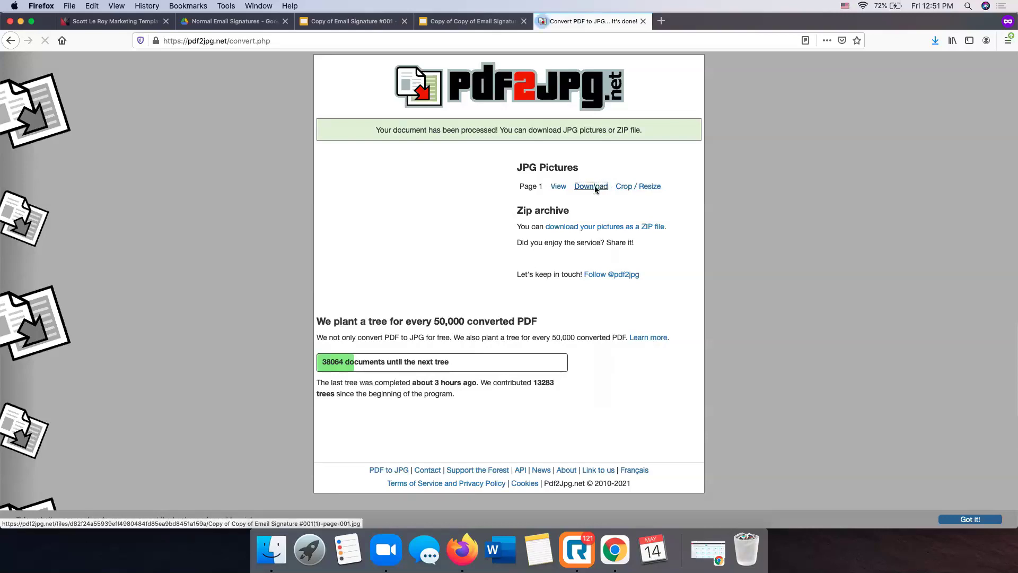
# View the signature JPG in Preview zoomed out, then close it and return to the templates page
pyautogui.click(450, 303)
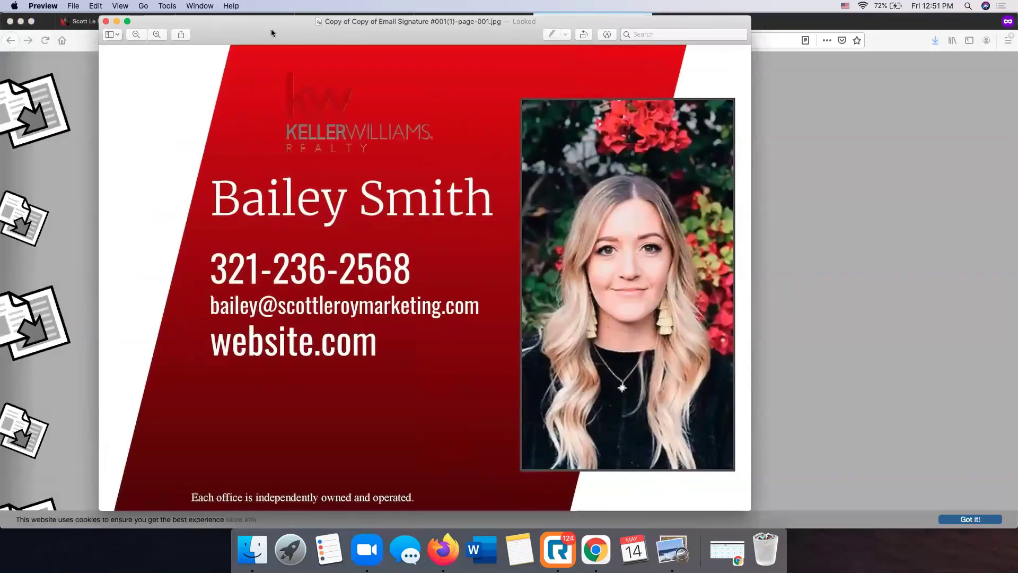
pyautogui.moveTo(173, 28); pyautogui.dragTo(272, 28)
pyautogui.click(129, 35)
pyautogui.click(130, 35)
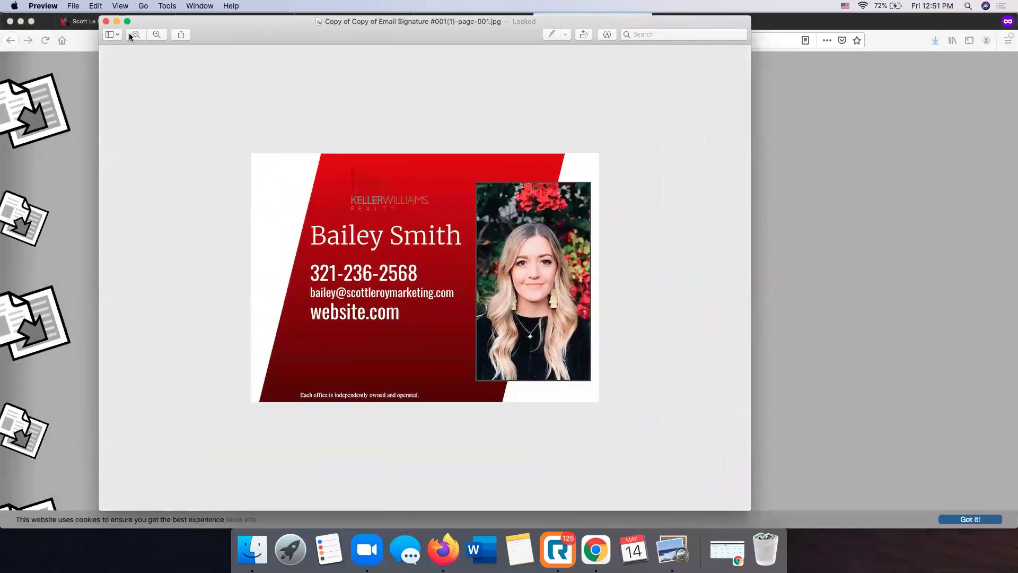
pyautogui.click(129, 35)
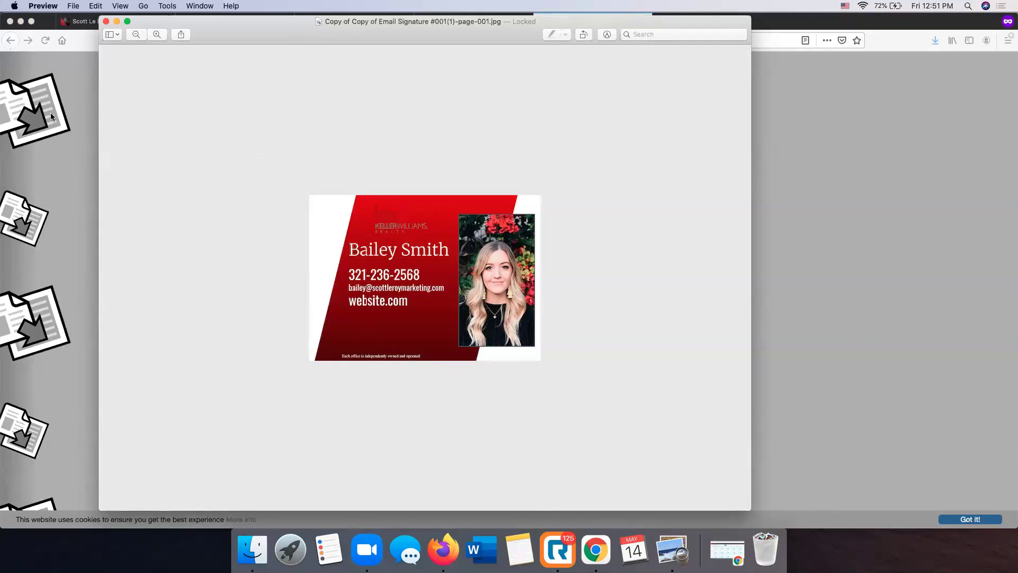
pyautogui.click(106, 22)
pyautogui.click(106, 23)
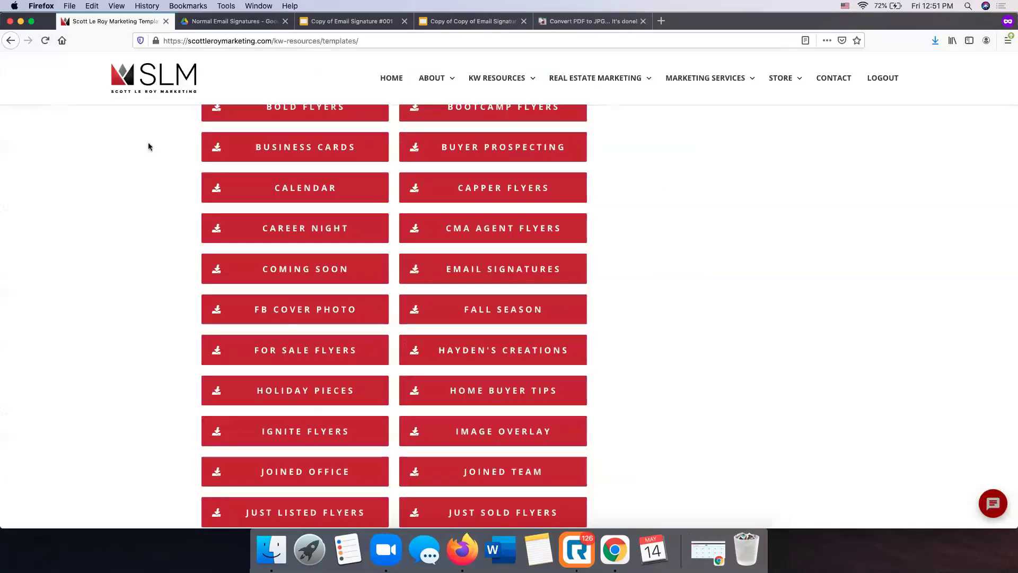
pyautogui.scroll(15, 148, 142)
pyautogui.scroll(-3, 390, 396)
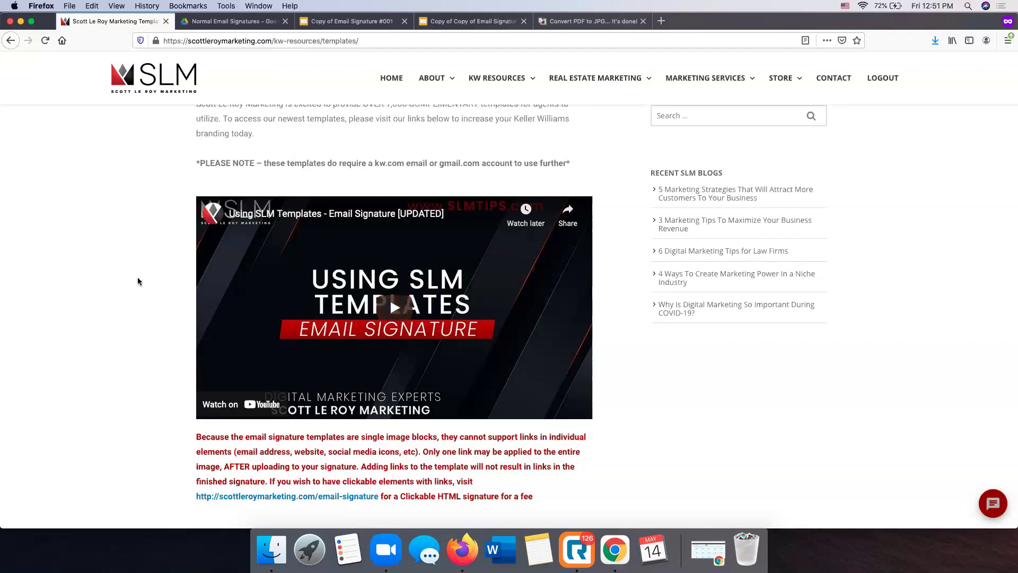
pyautogui.scroll(-20, 138, 281)
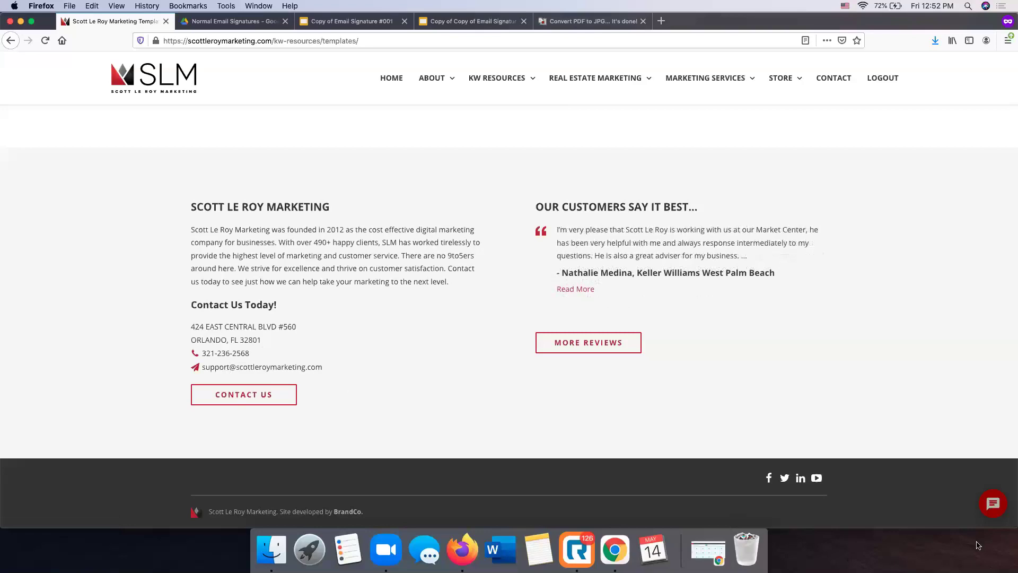
pyautogui.moveTo(662, 79)
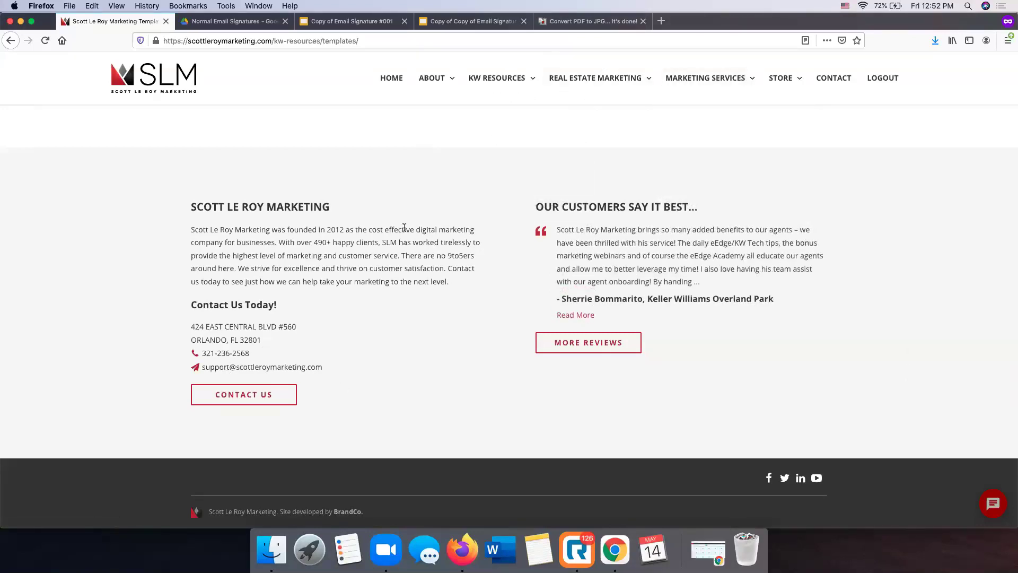